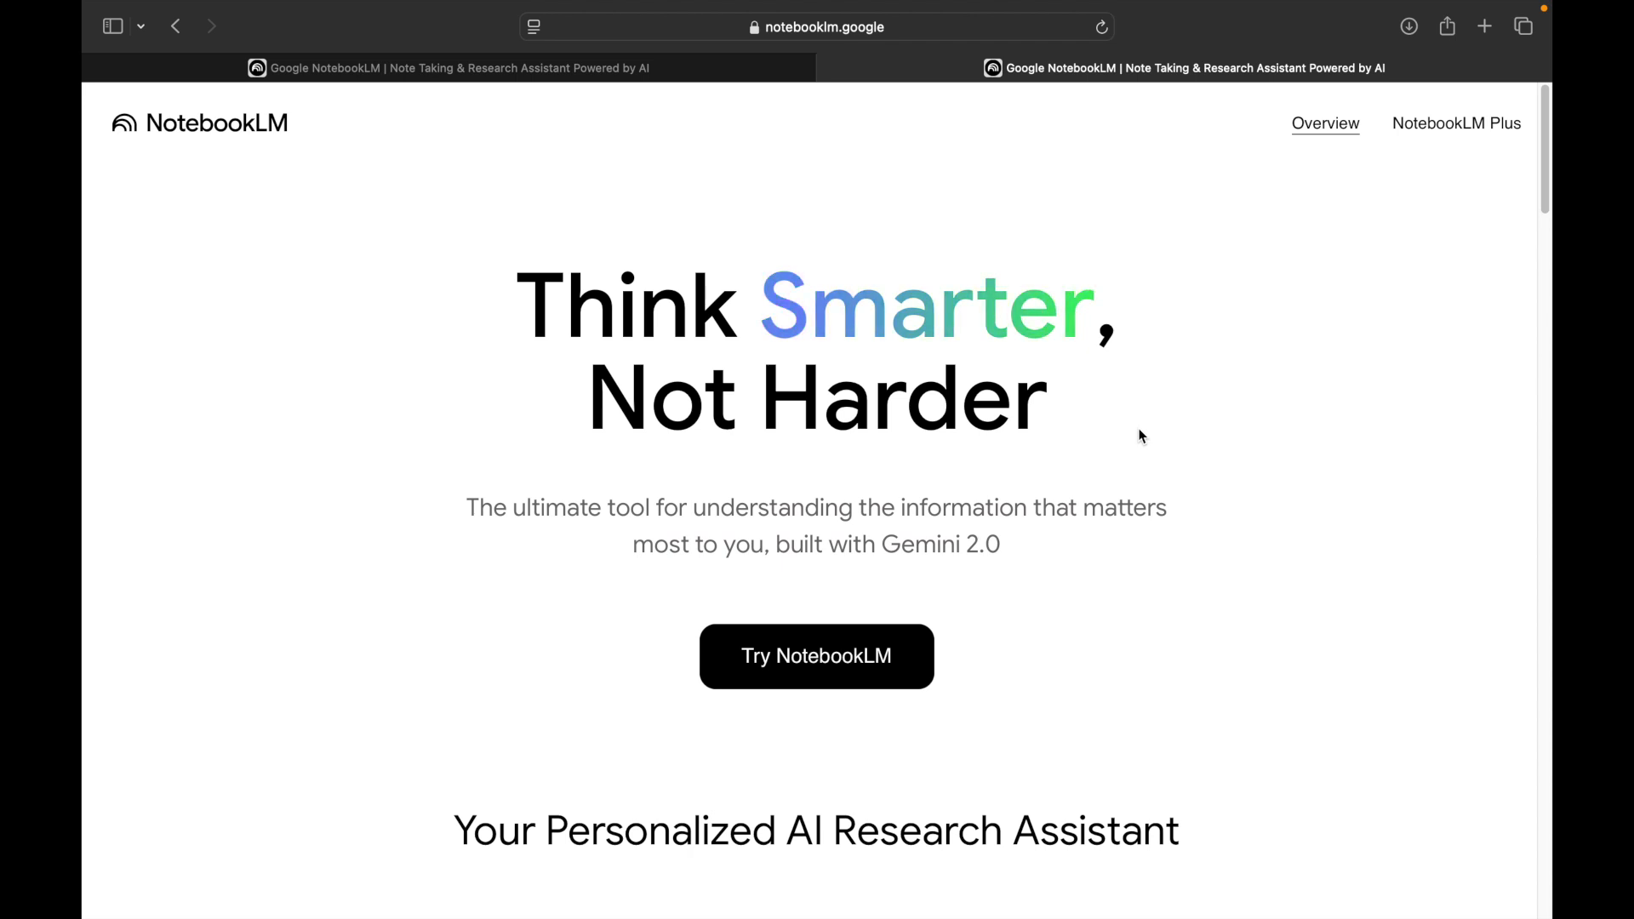
scroll(908, 403, "down", 3)
scroll(908, 403, "up", 3)
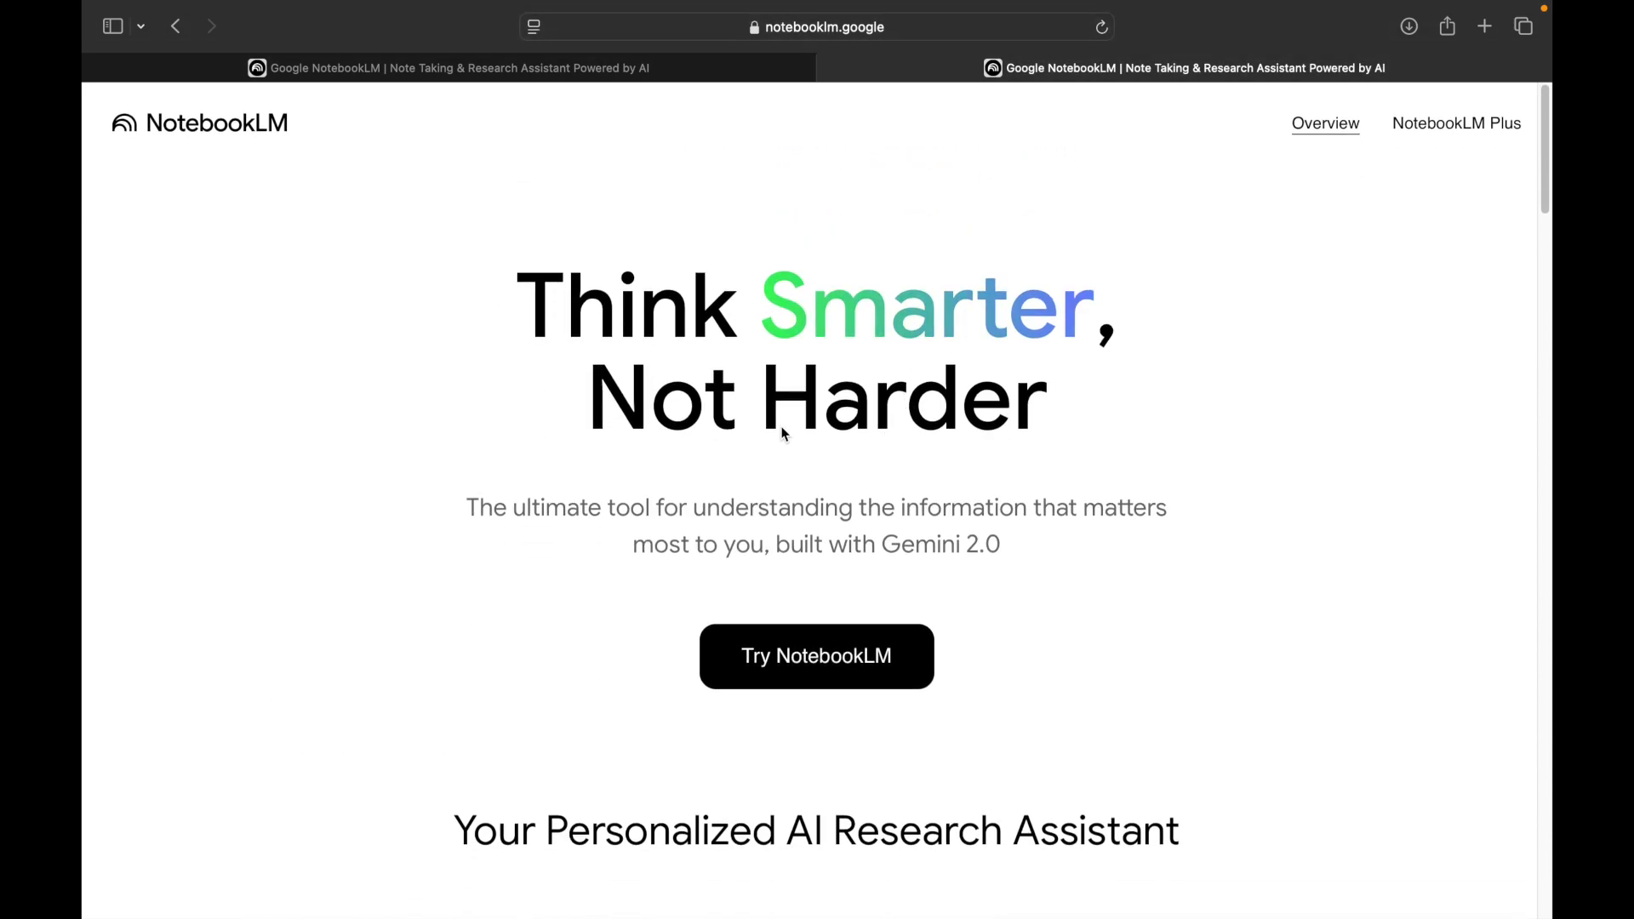
scroll(784, 434, "down", 1)
scroll(782, 434, "up", 1)
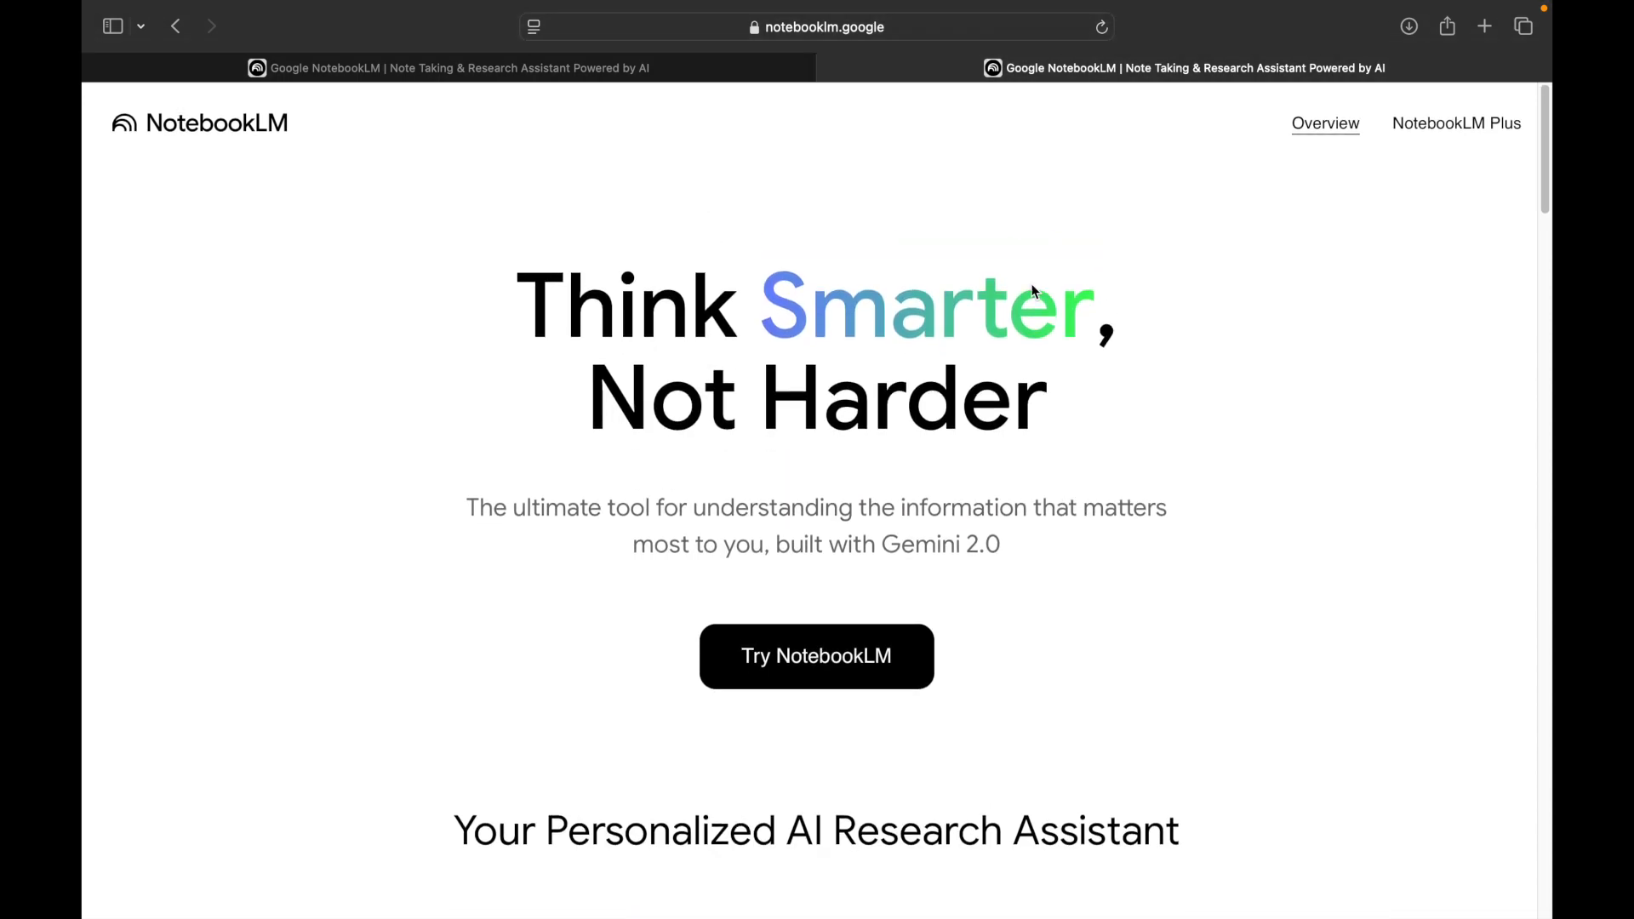
Open the NotebookLM website in a new browser tab using "notebooklm", and close the two duplicate NotebookLM tabs.
left_click(1488, 27)
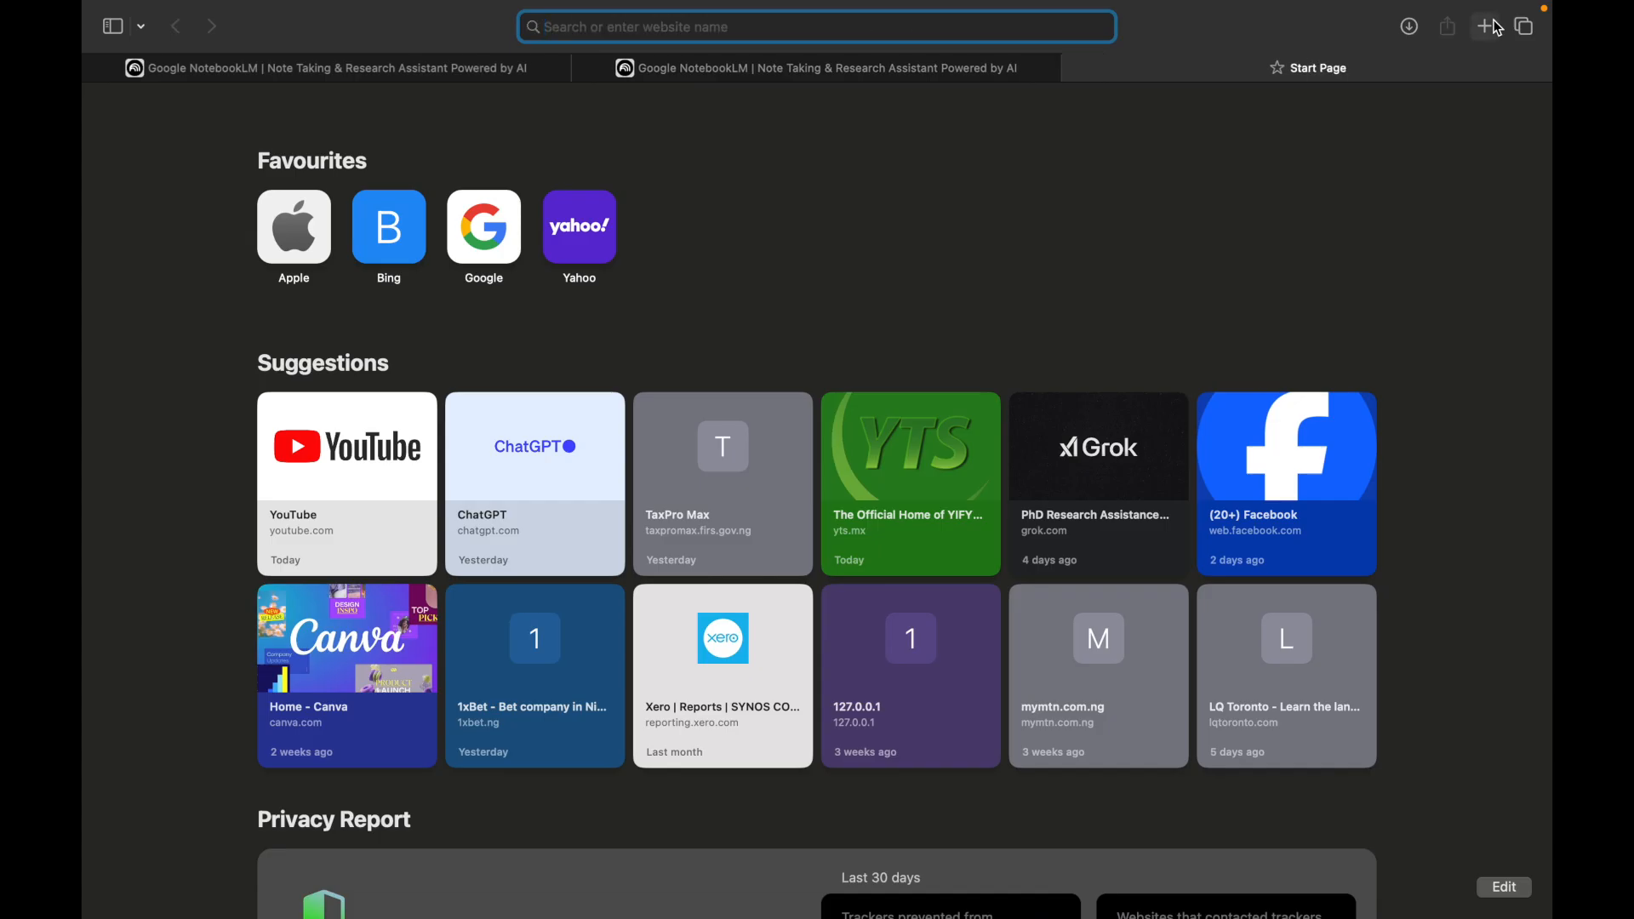
type("notbo")
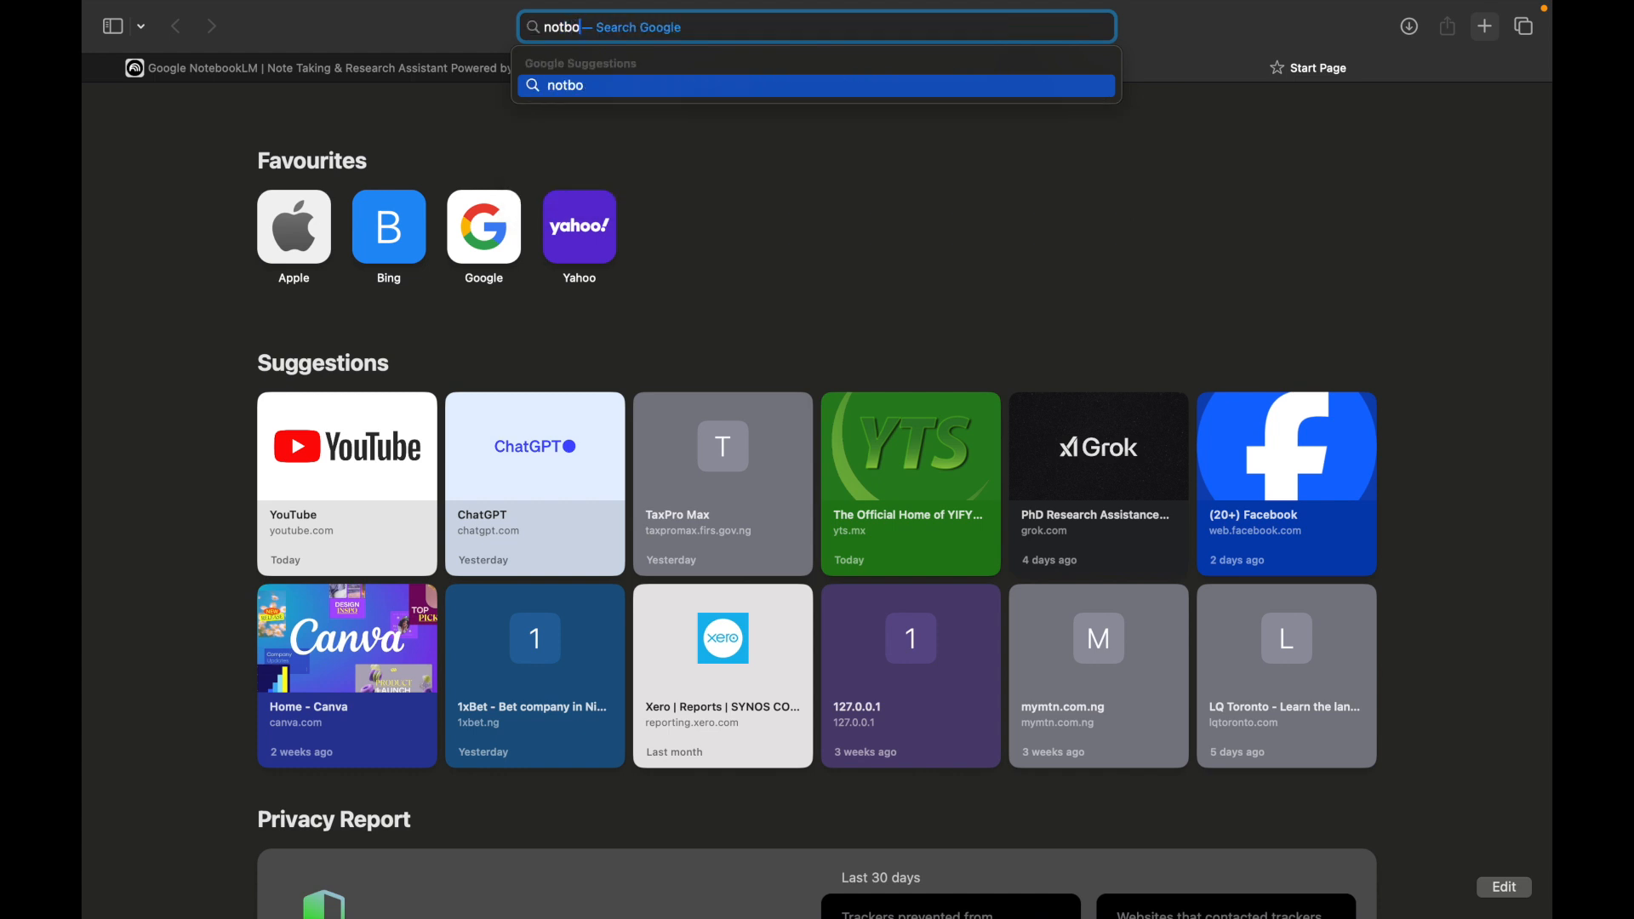
key("BackSpace")
key("BackSpace")
type("ebooklm")
key("Return")
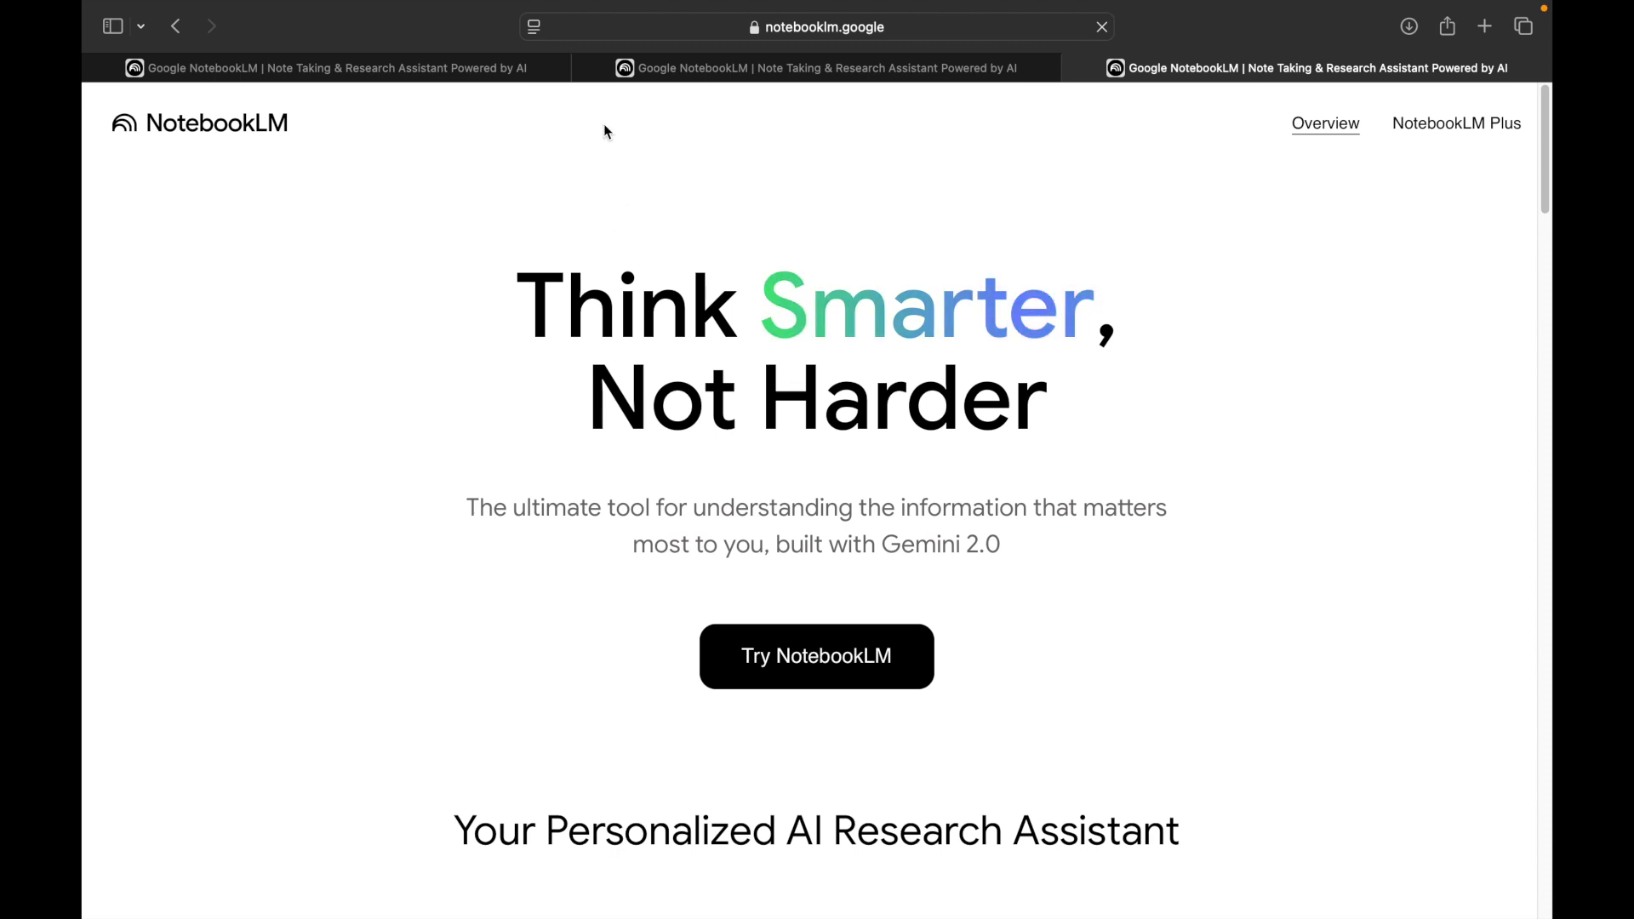
left_click(587, 69)
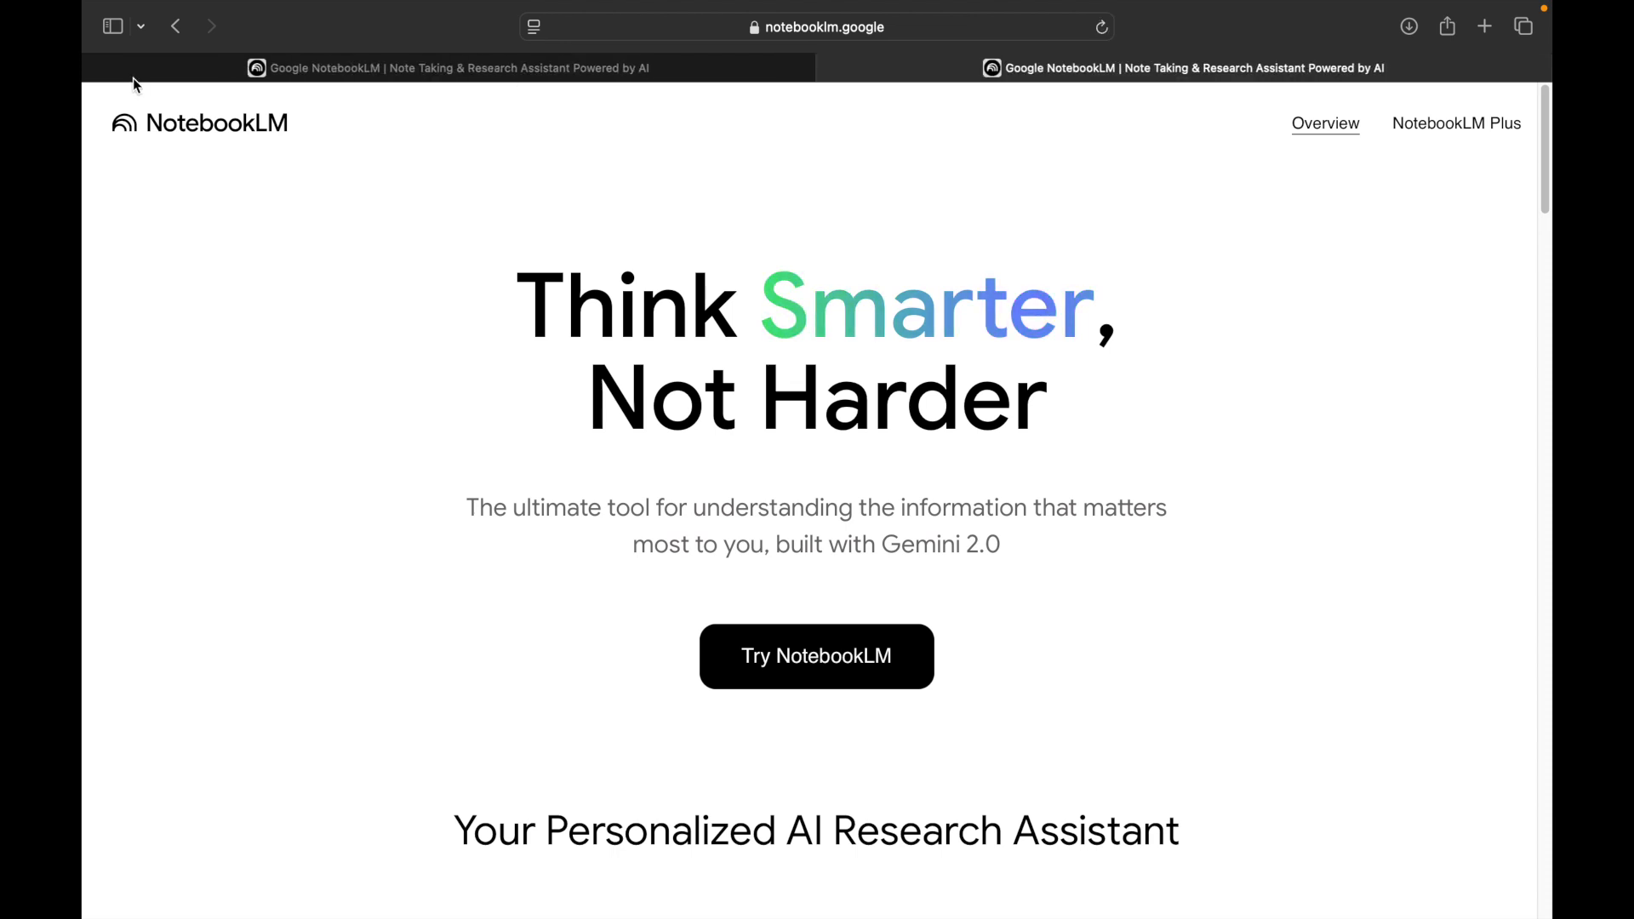
left_click(96, 73)
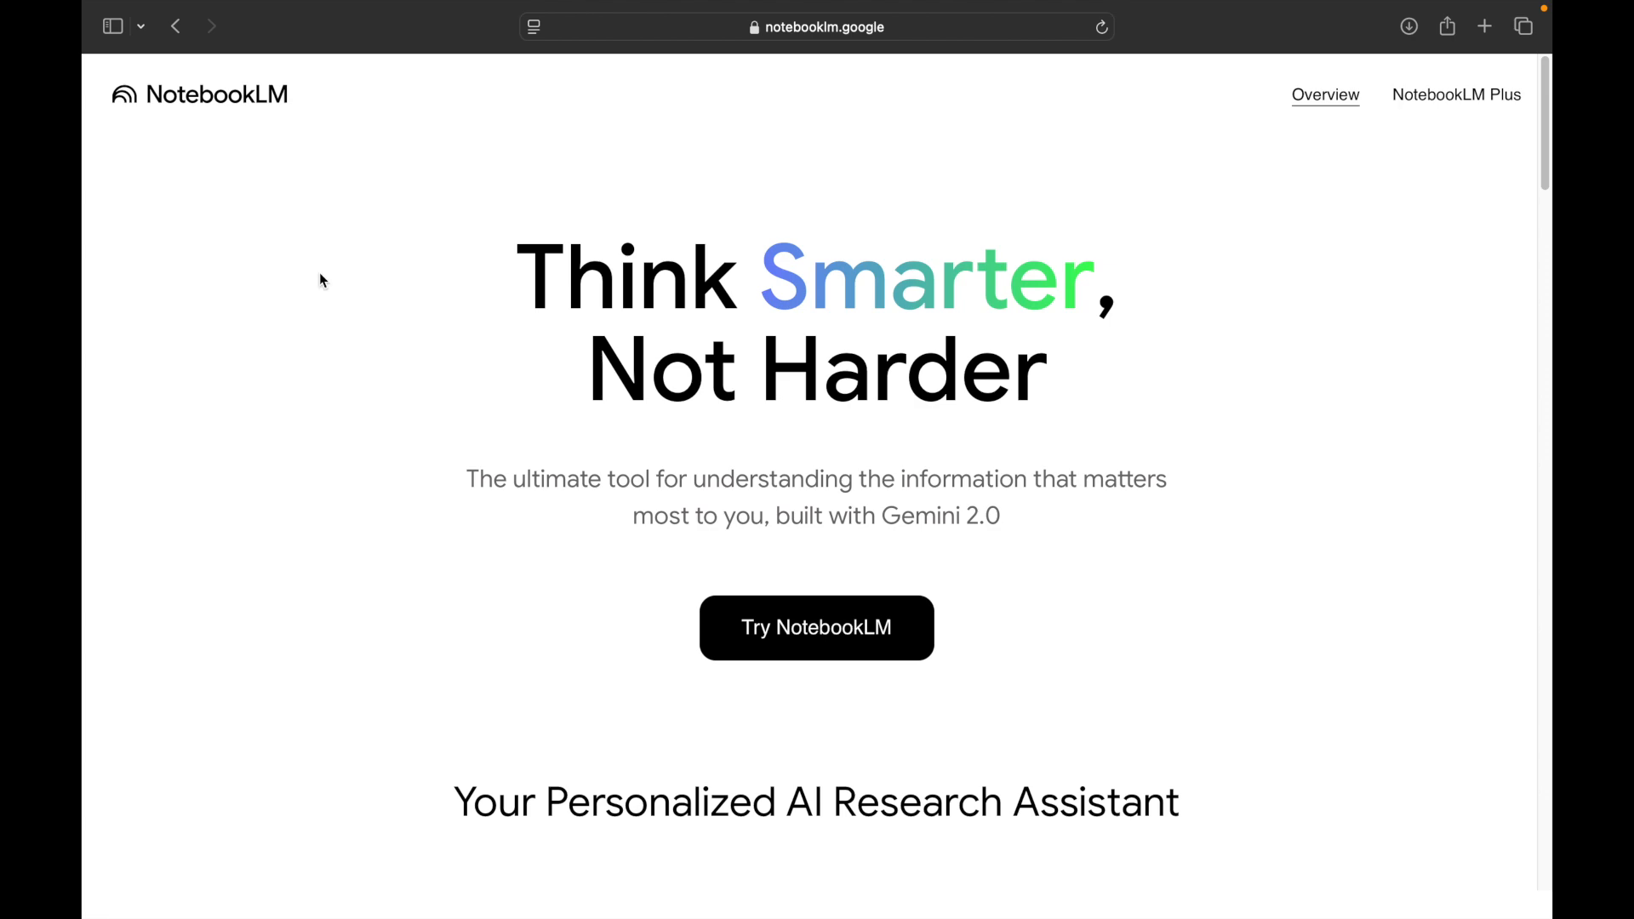
scroll(491, 394, "down", 2)
scroll(491, 395, "up", 2)
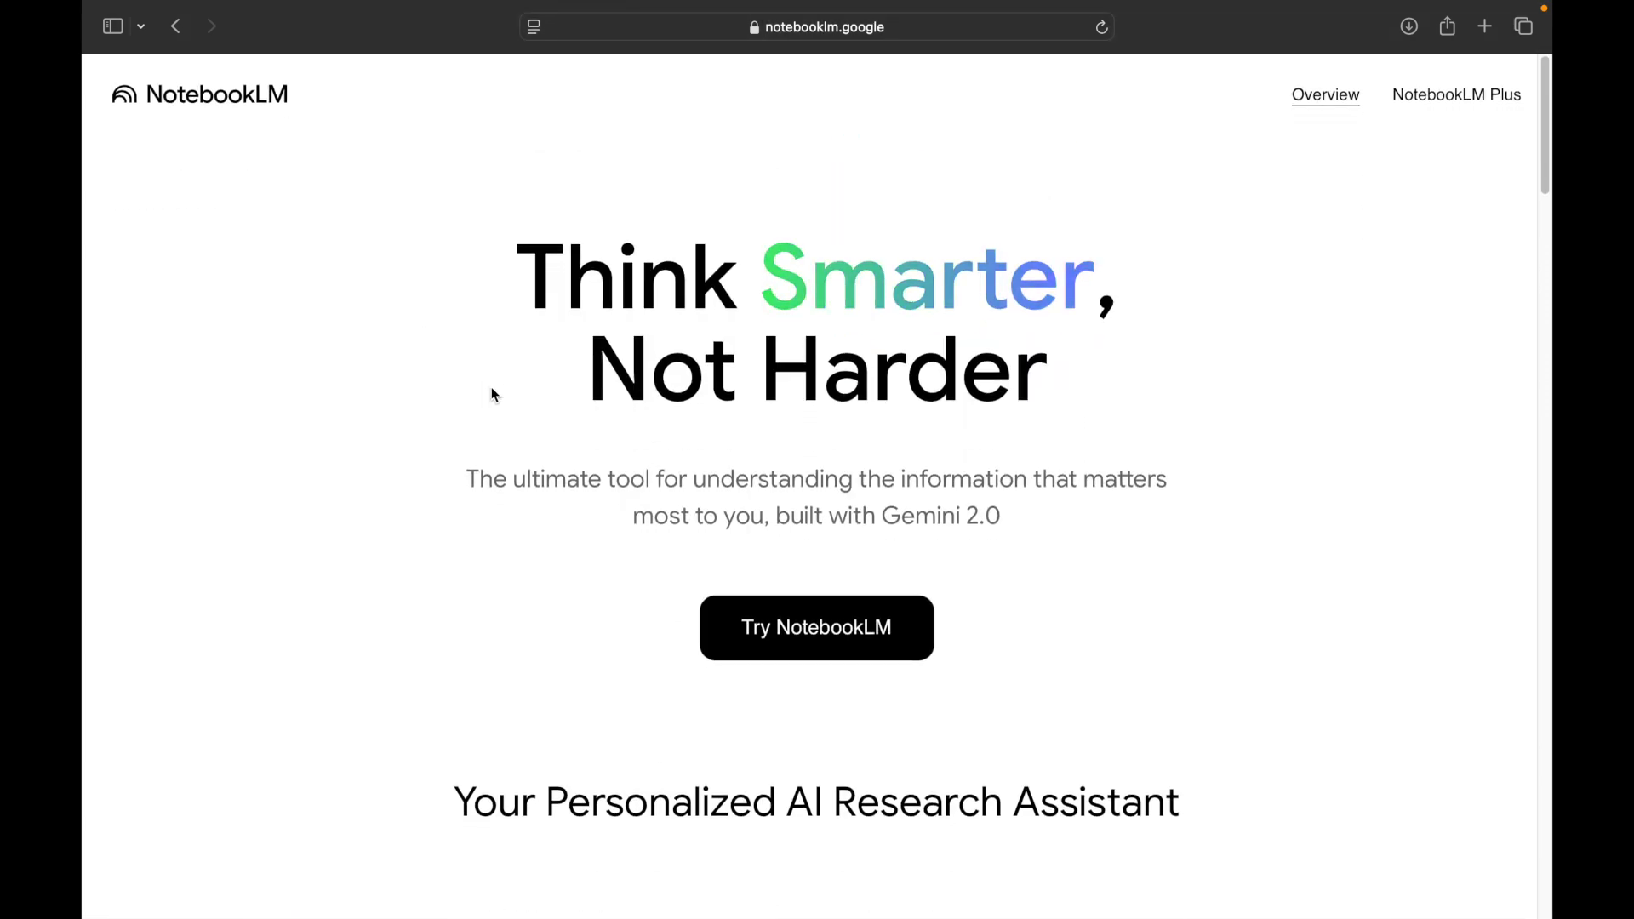
scroll(491, 394, "down", 1)
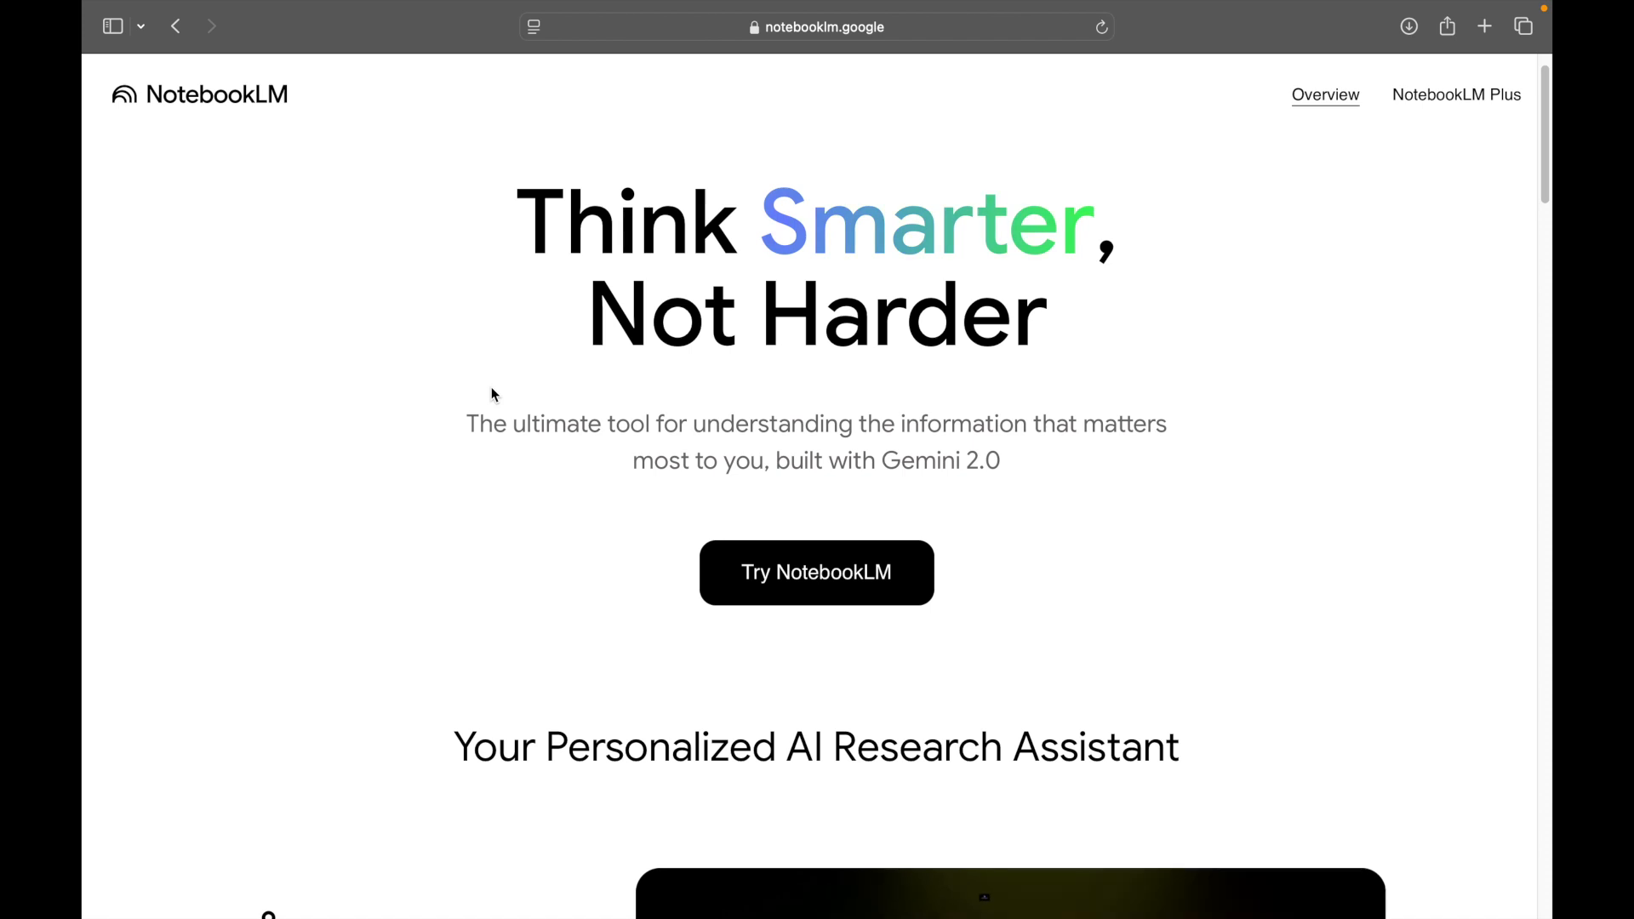
scroll(494, 395, "down", 1)
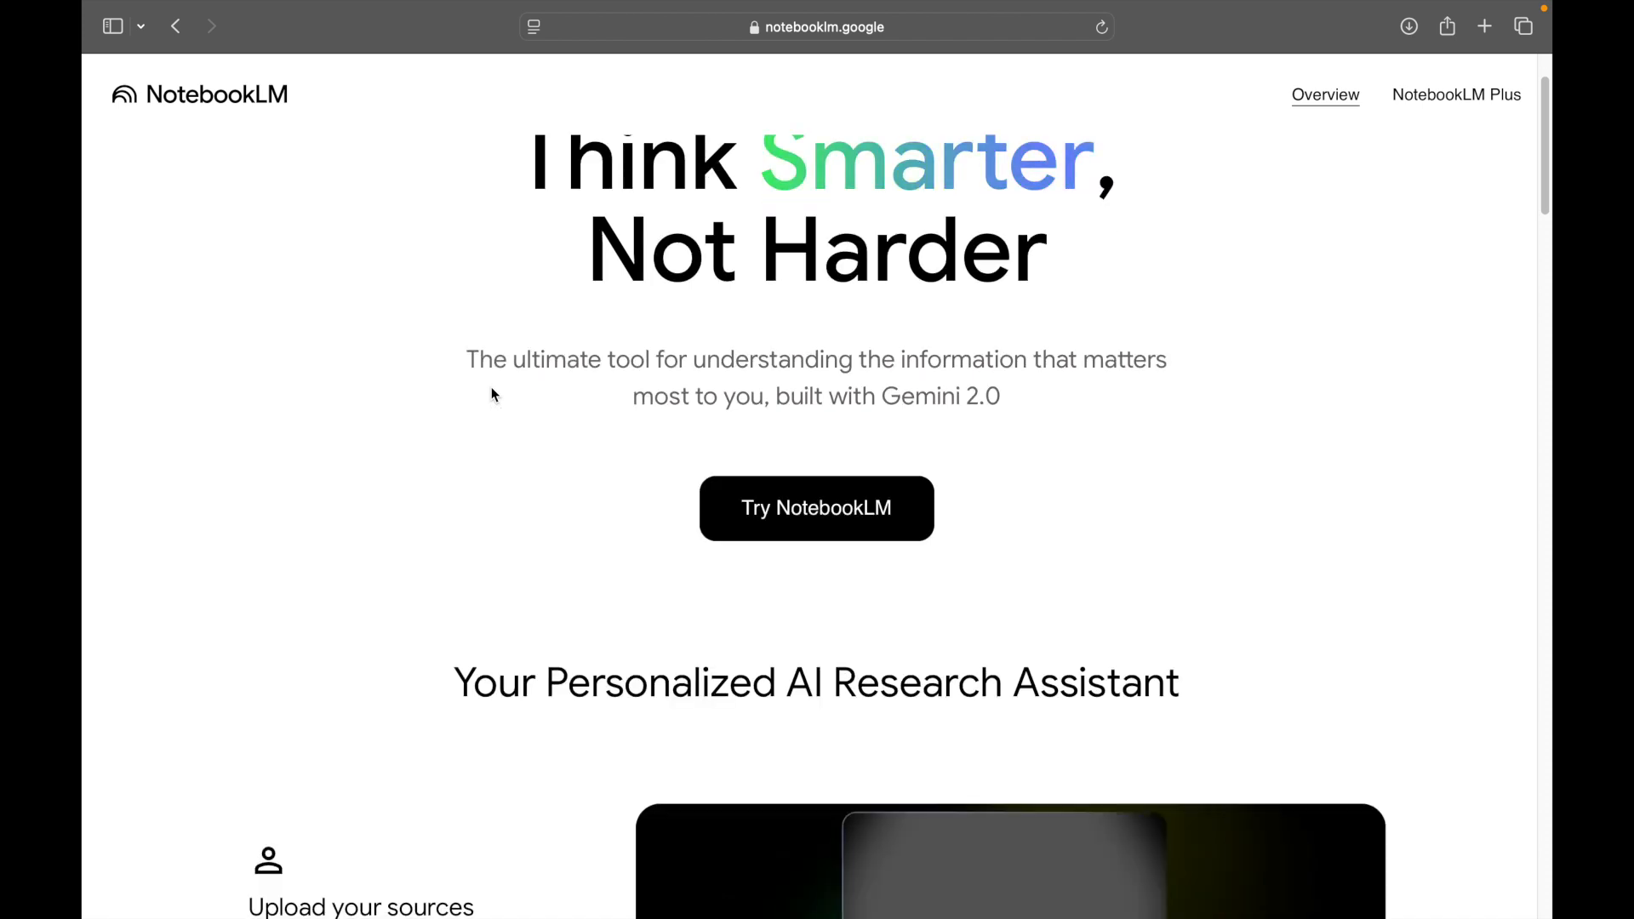
scroll(494, 395, "up", 2)
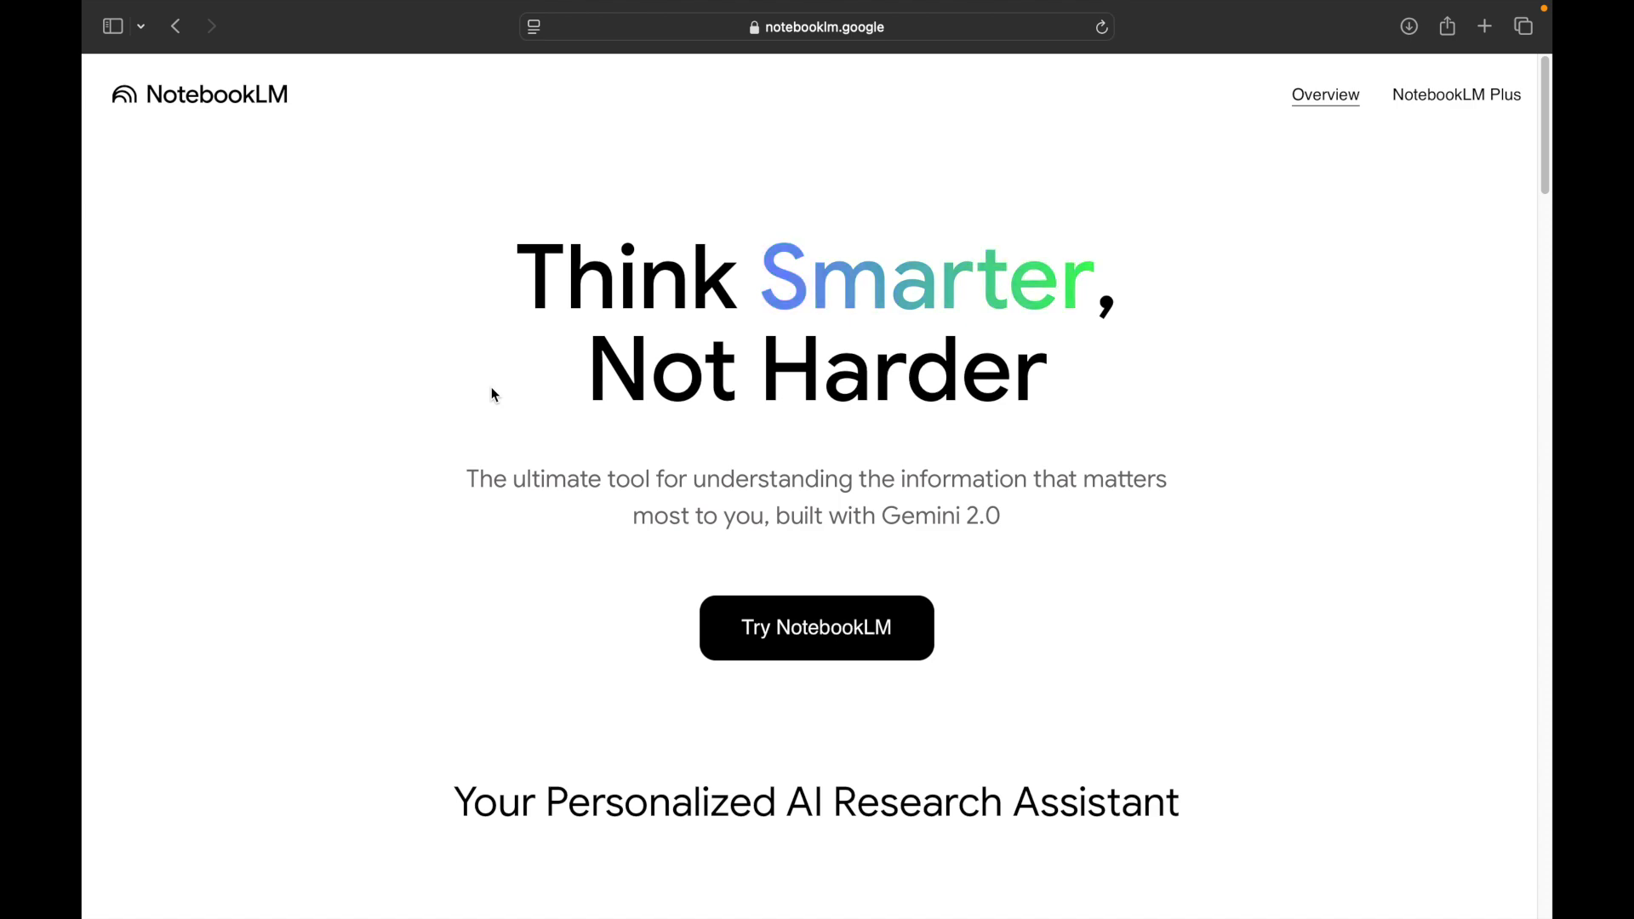
Read the "Your Personalized AI Research Assistant" part of the overview page, focusing on the "Upload your sources" section.
scroll(497, 386, "down", 5)
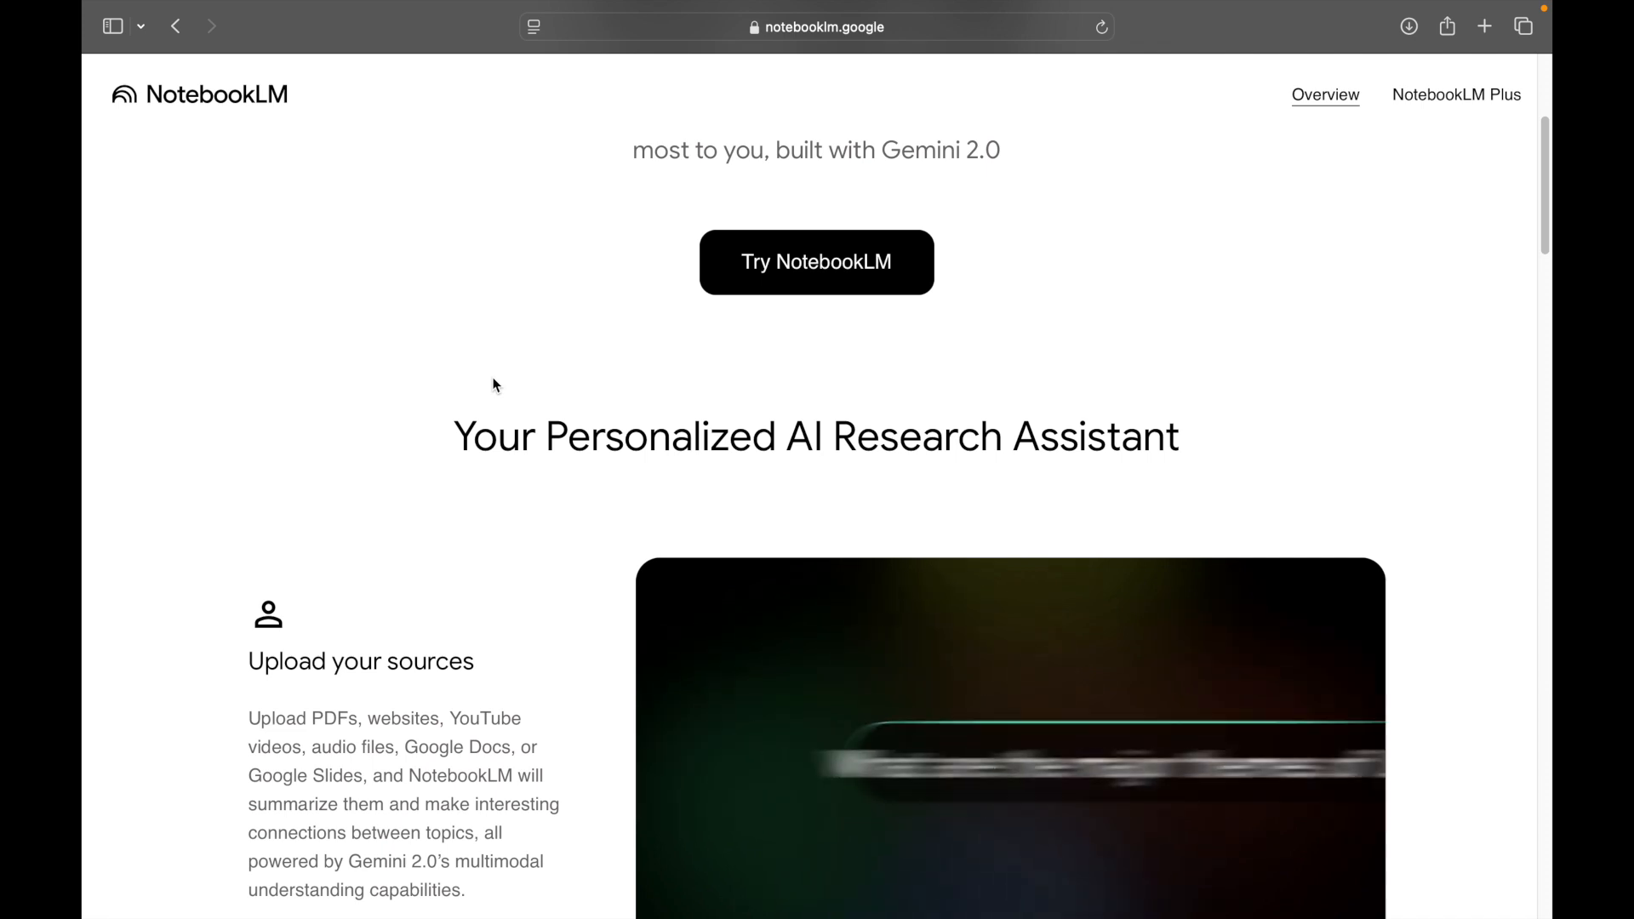
scroll(497, 385, "down", 1)
scroll(496, 385, "down", 1)
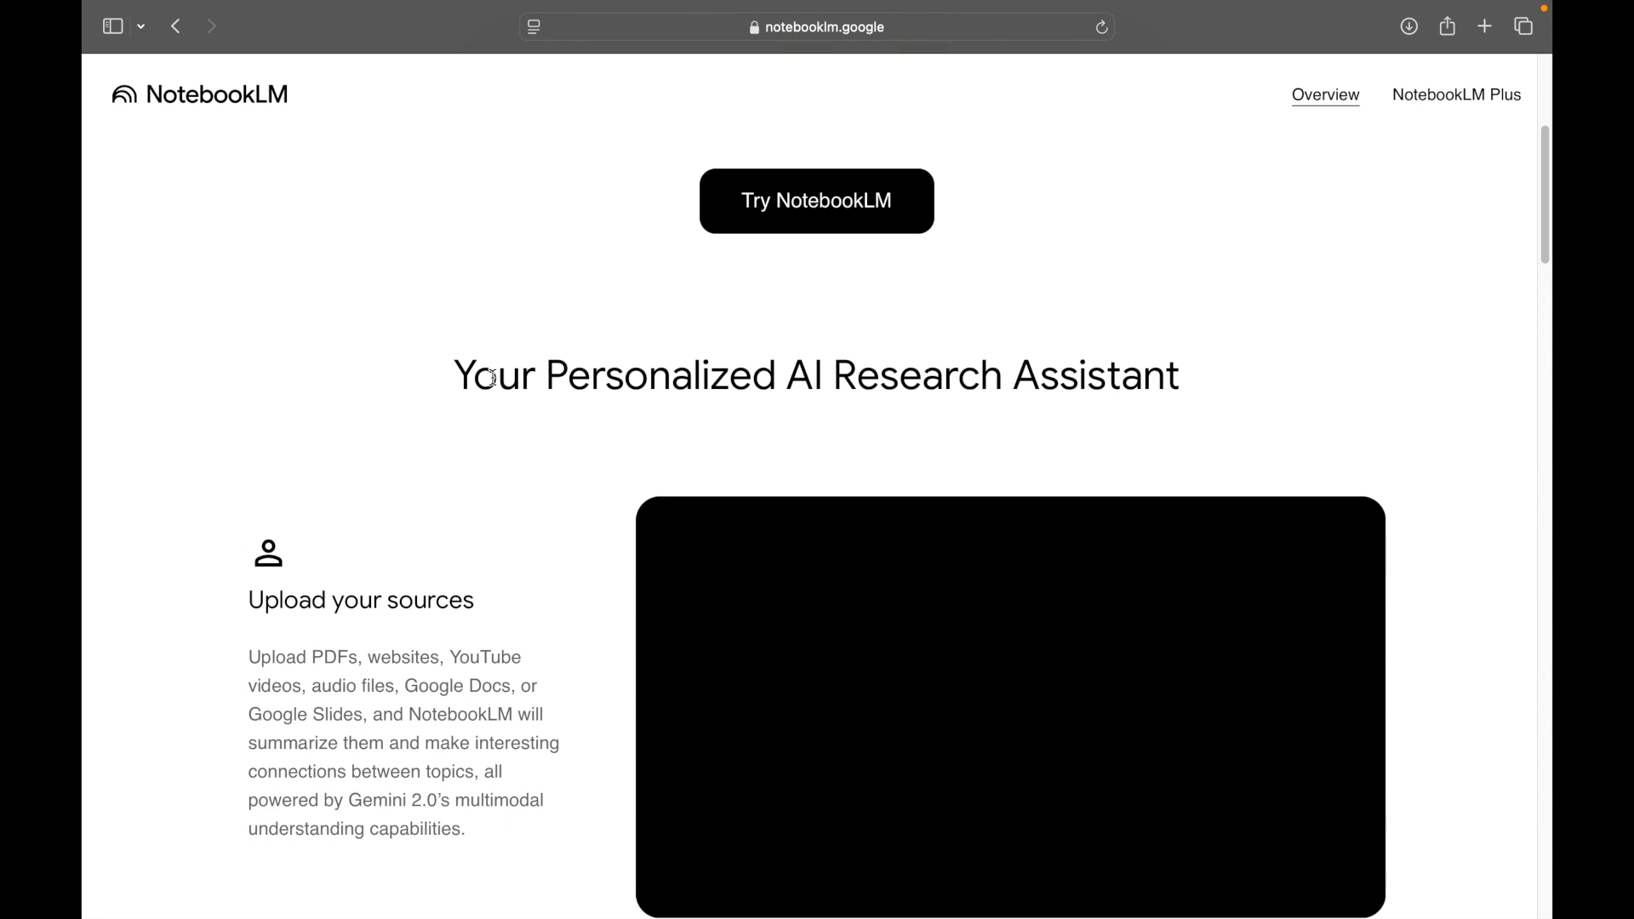
scroll(493, 380, "down", 2)
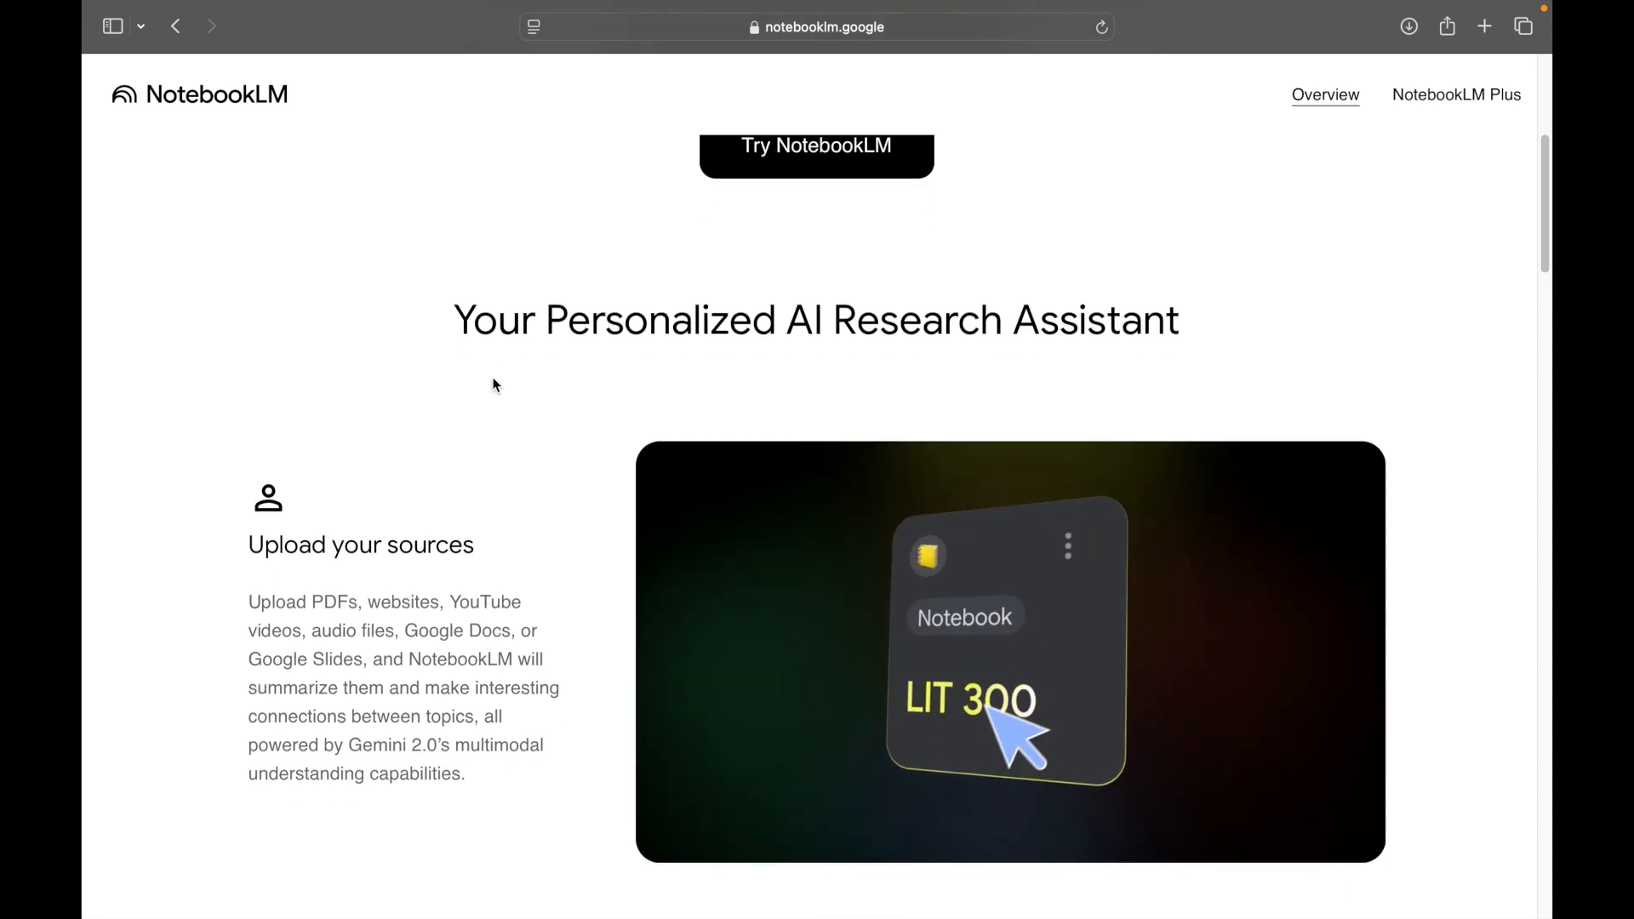
scroll(497, 385, "down", 5)
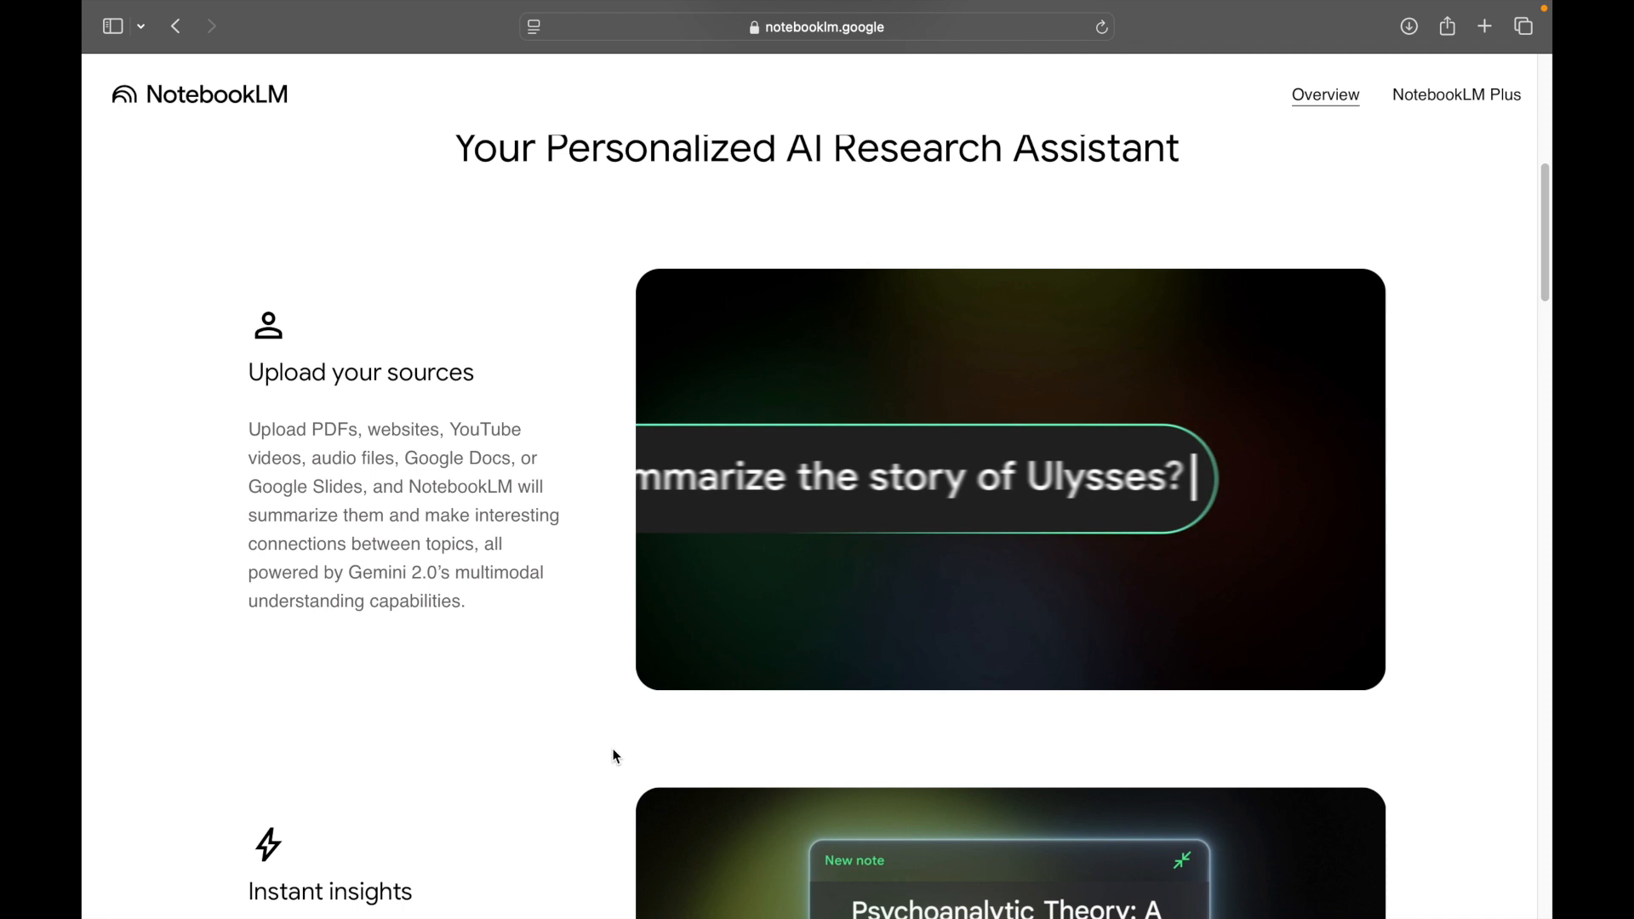
scroll(616, 756, "down", 1)
scroll(616, 756, "down", 1)
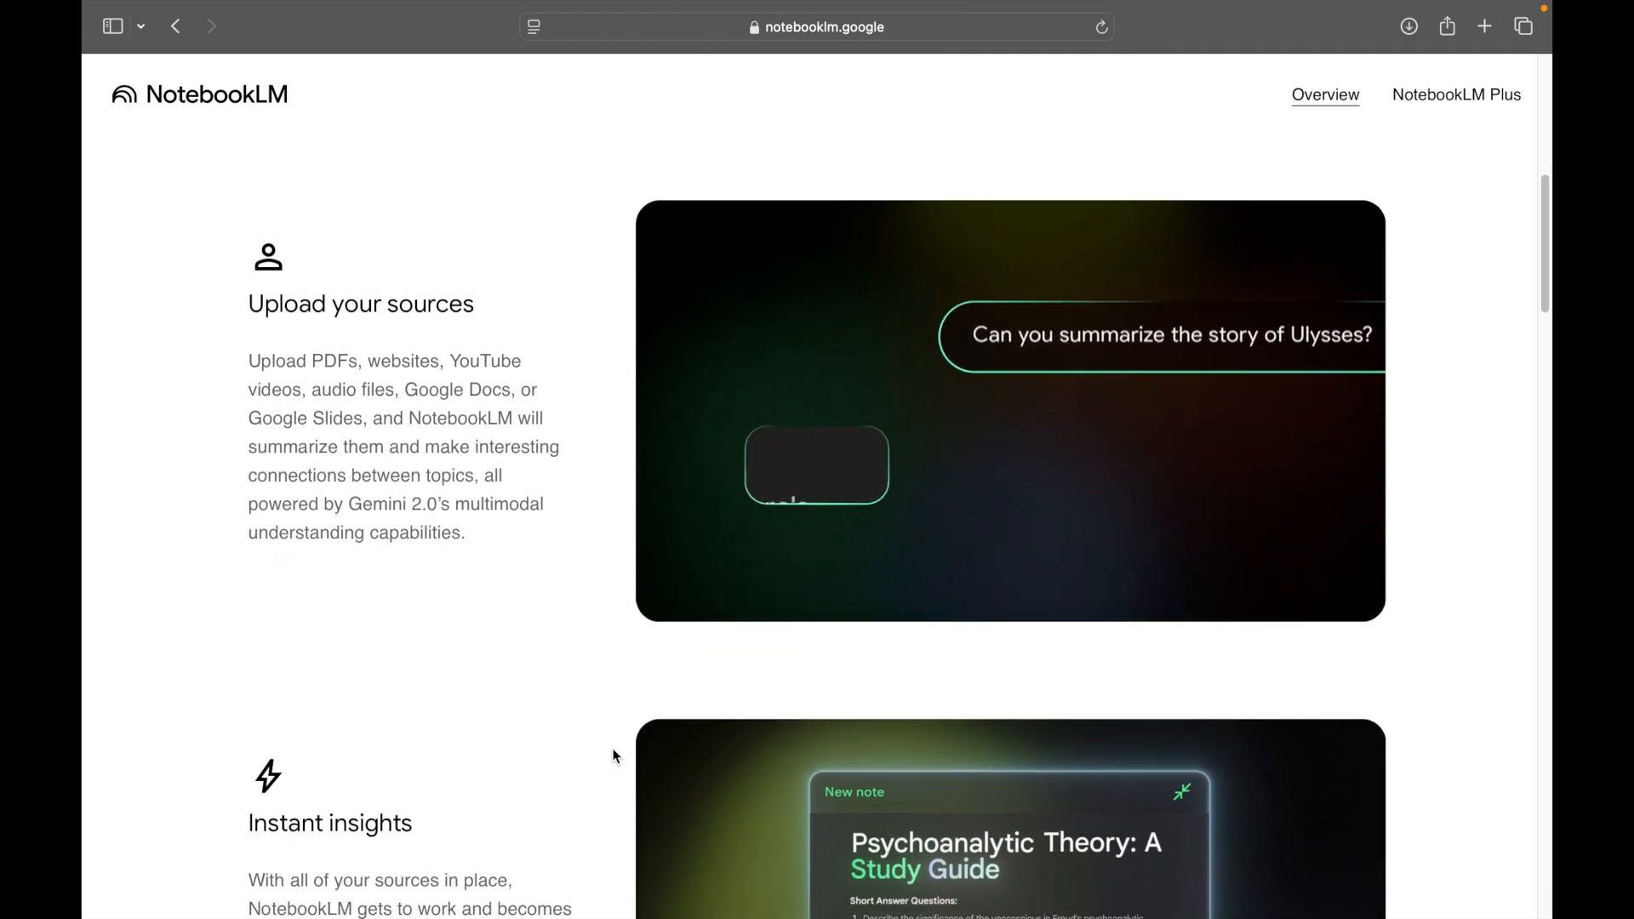
scroll(616, 756, "down", 1)
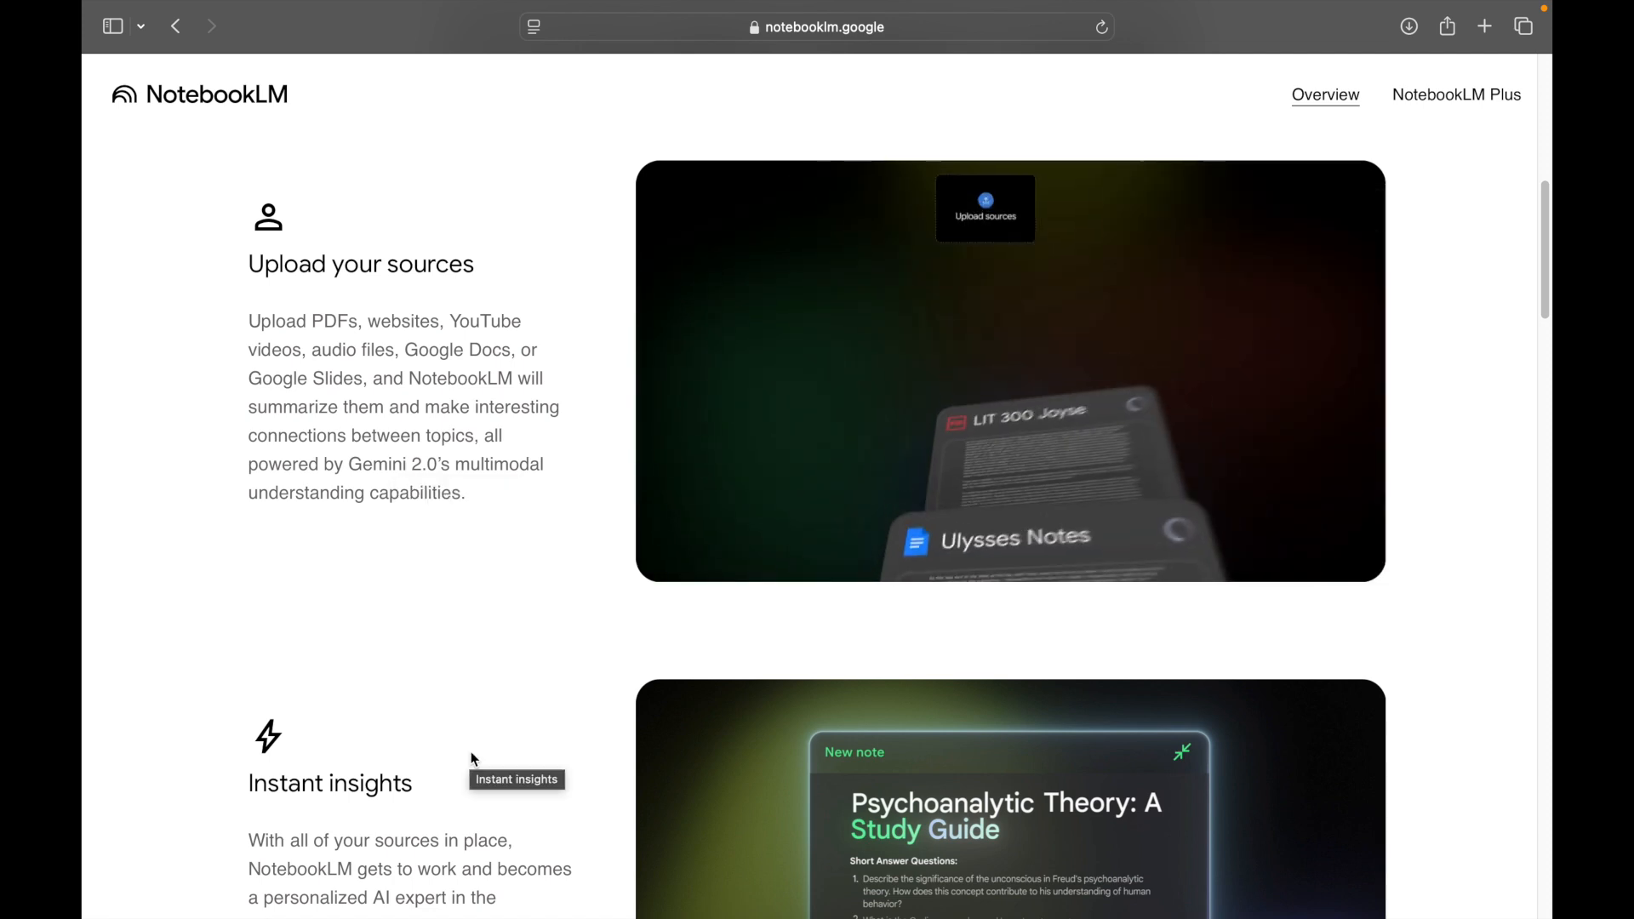
scroll(473, 757, "down", 1)
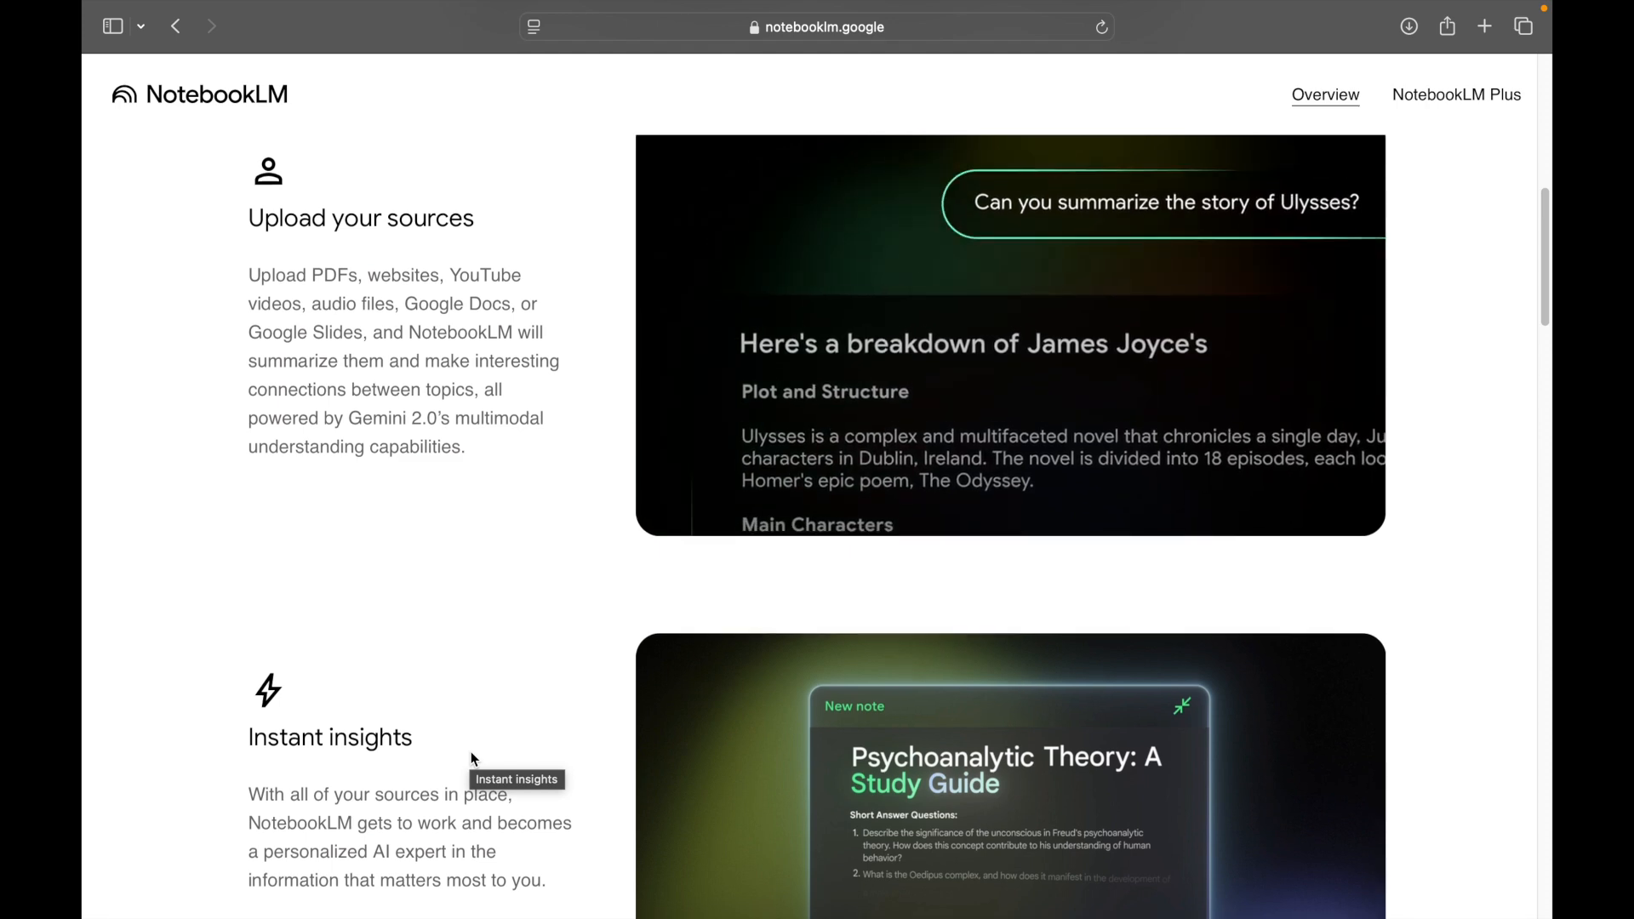
scroll(473, 758, "down", 5)
scroll(473, 759, "up", 10)
scroll(473, 758, "up", 5)
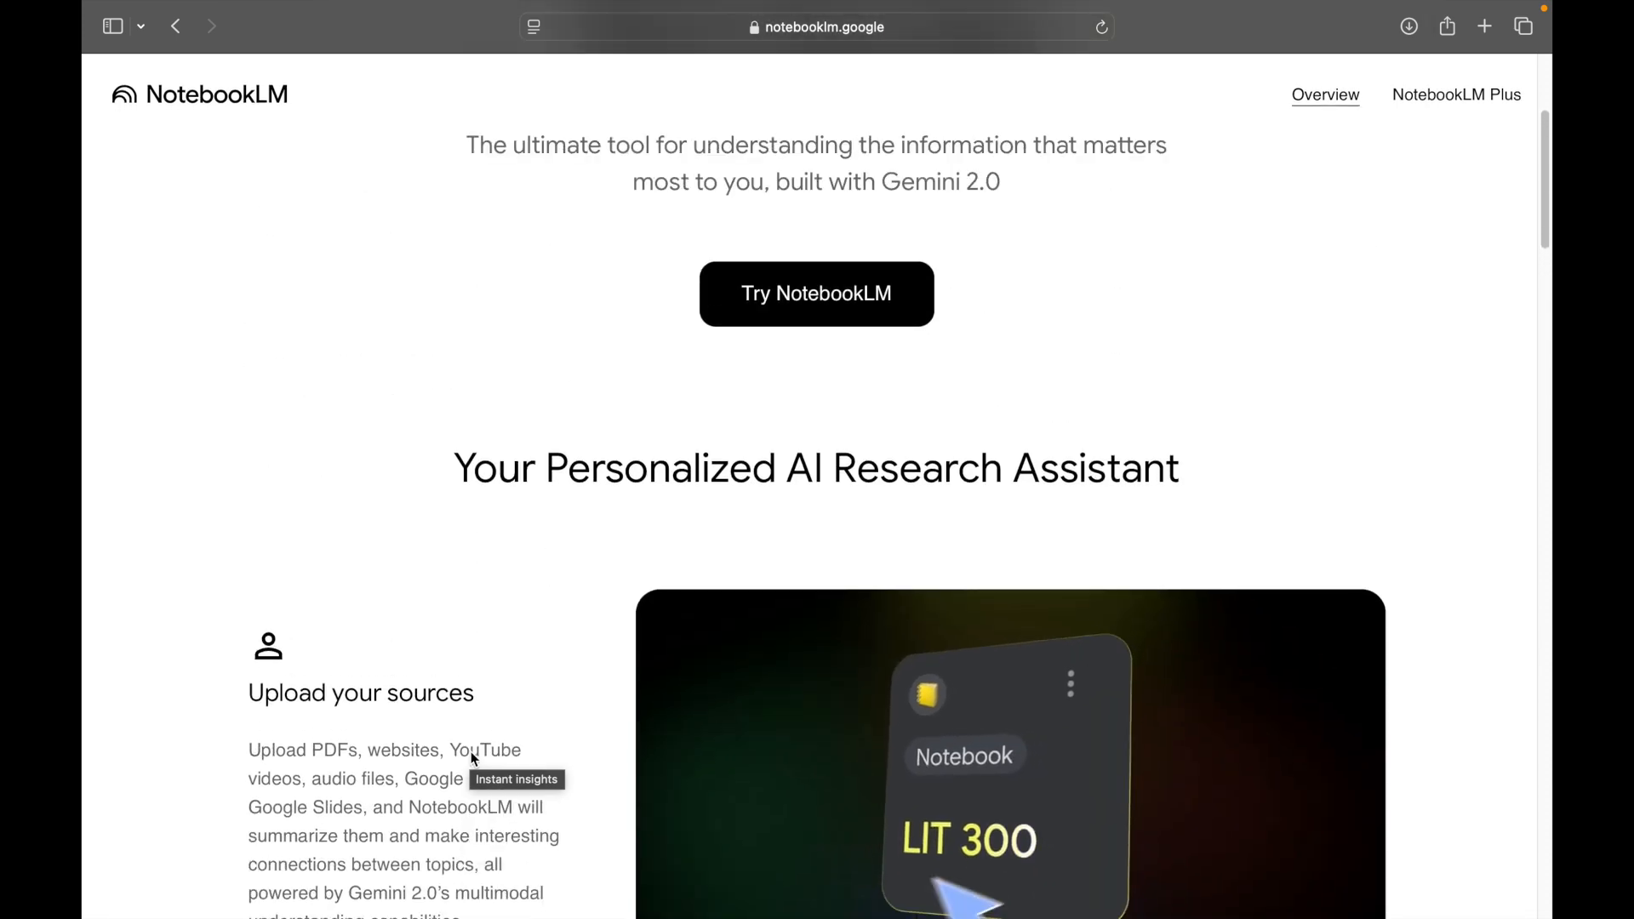
Review the "Instant insights", "See the source, not just the answer" and "Listen and learn on the go" feature descriptions.
scroll(474, 758, "down", 10)
scroll(474, 758, "down", 7)
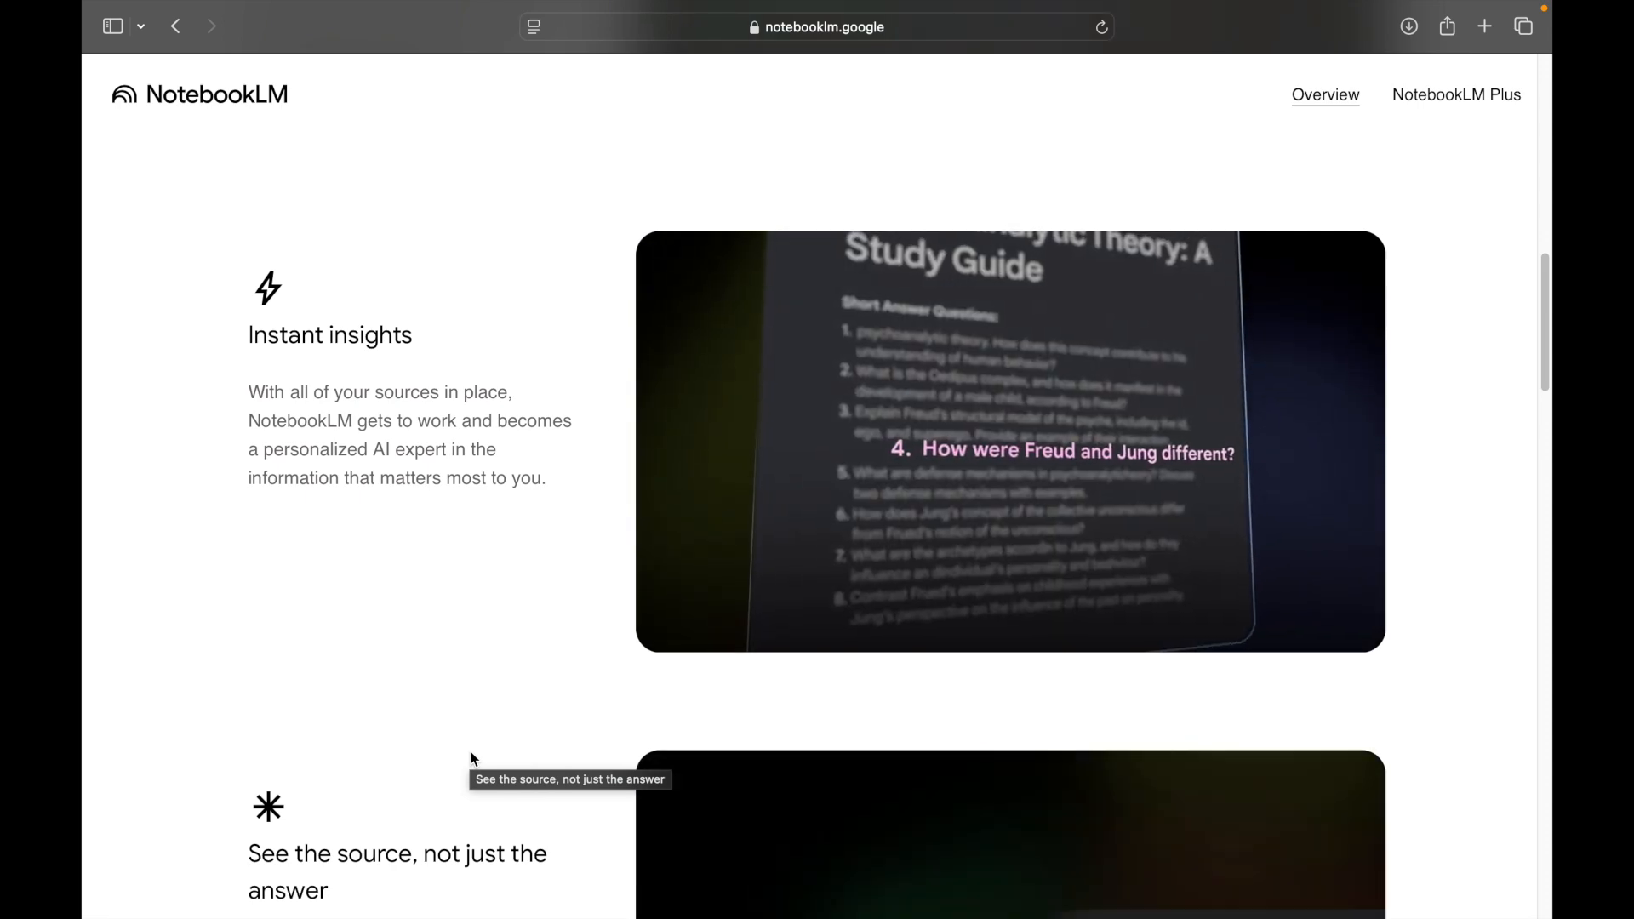
scroll(471, 752, "down", 5)
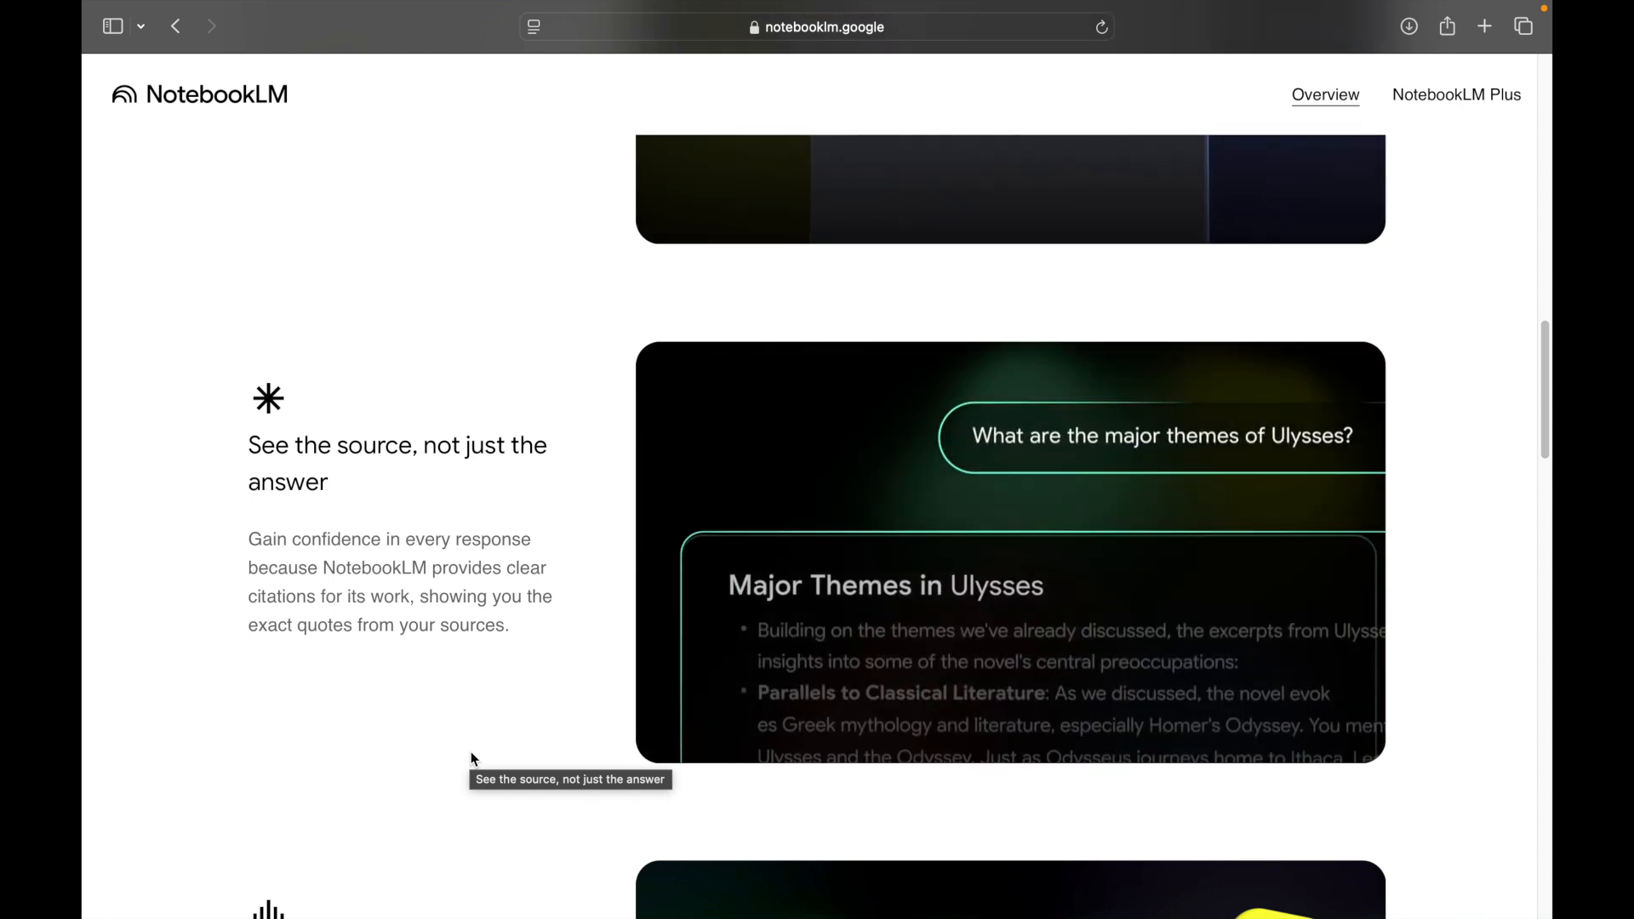
scroll(379, 850, "down", 1)
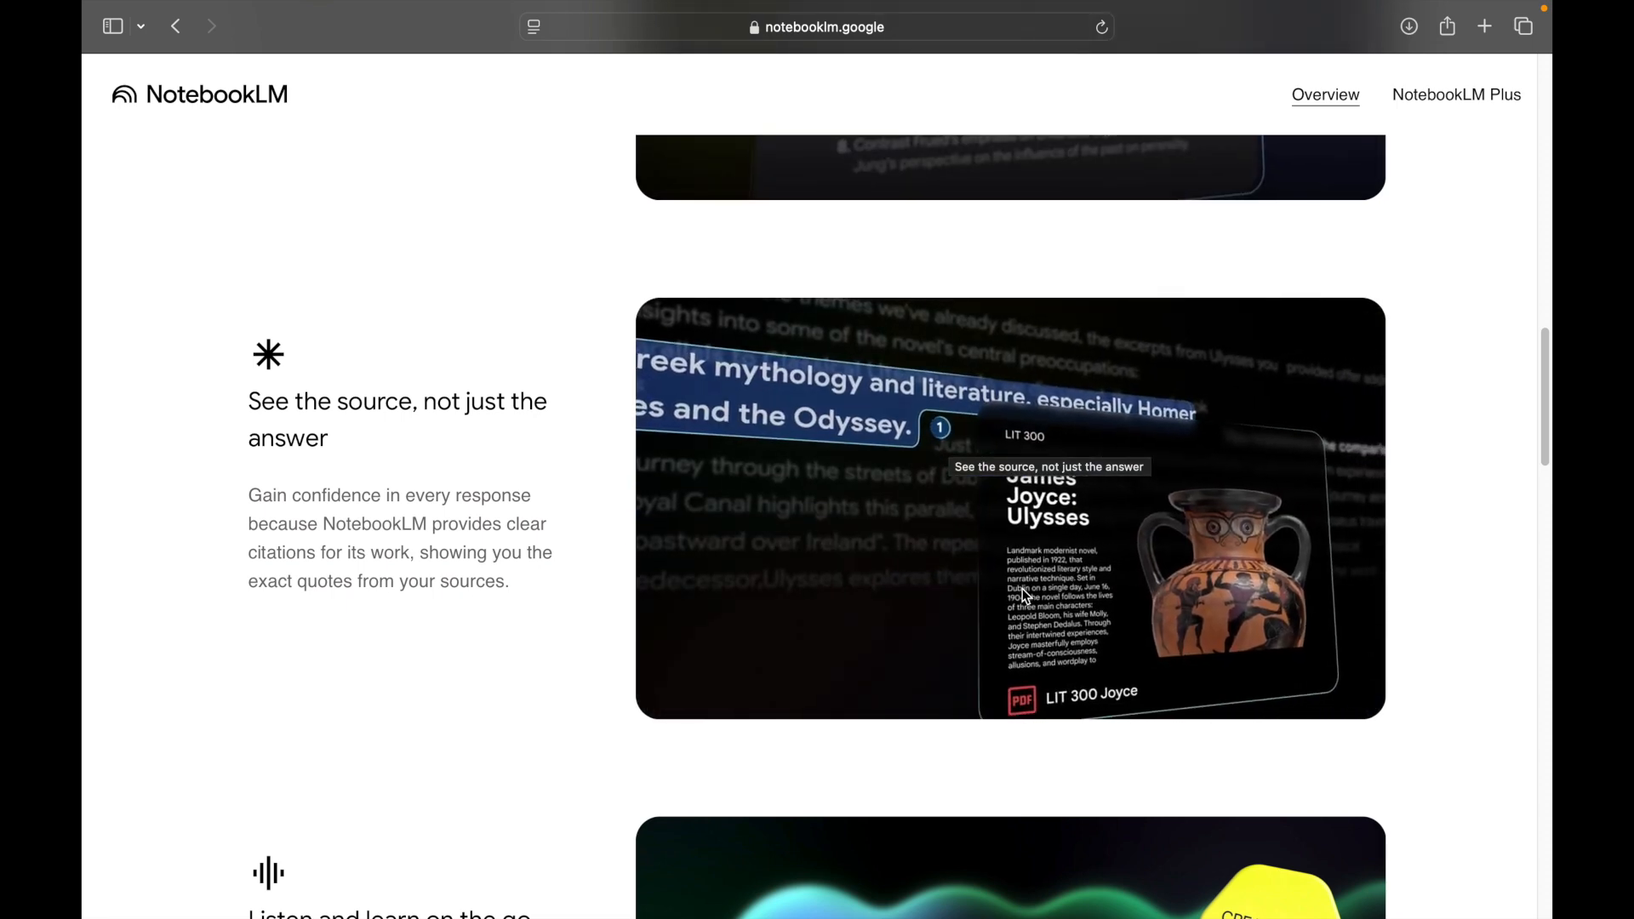
scroll(1025, 595, "down", 2)
scroll(1025, 596, "down", 5)
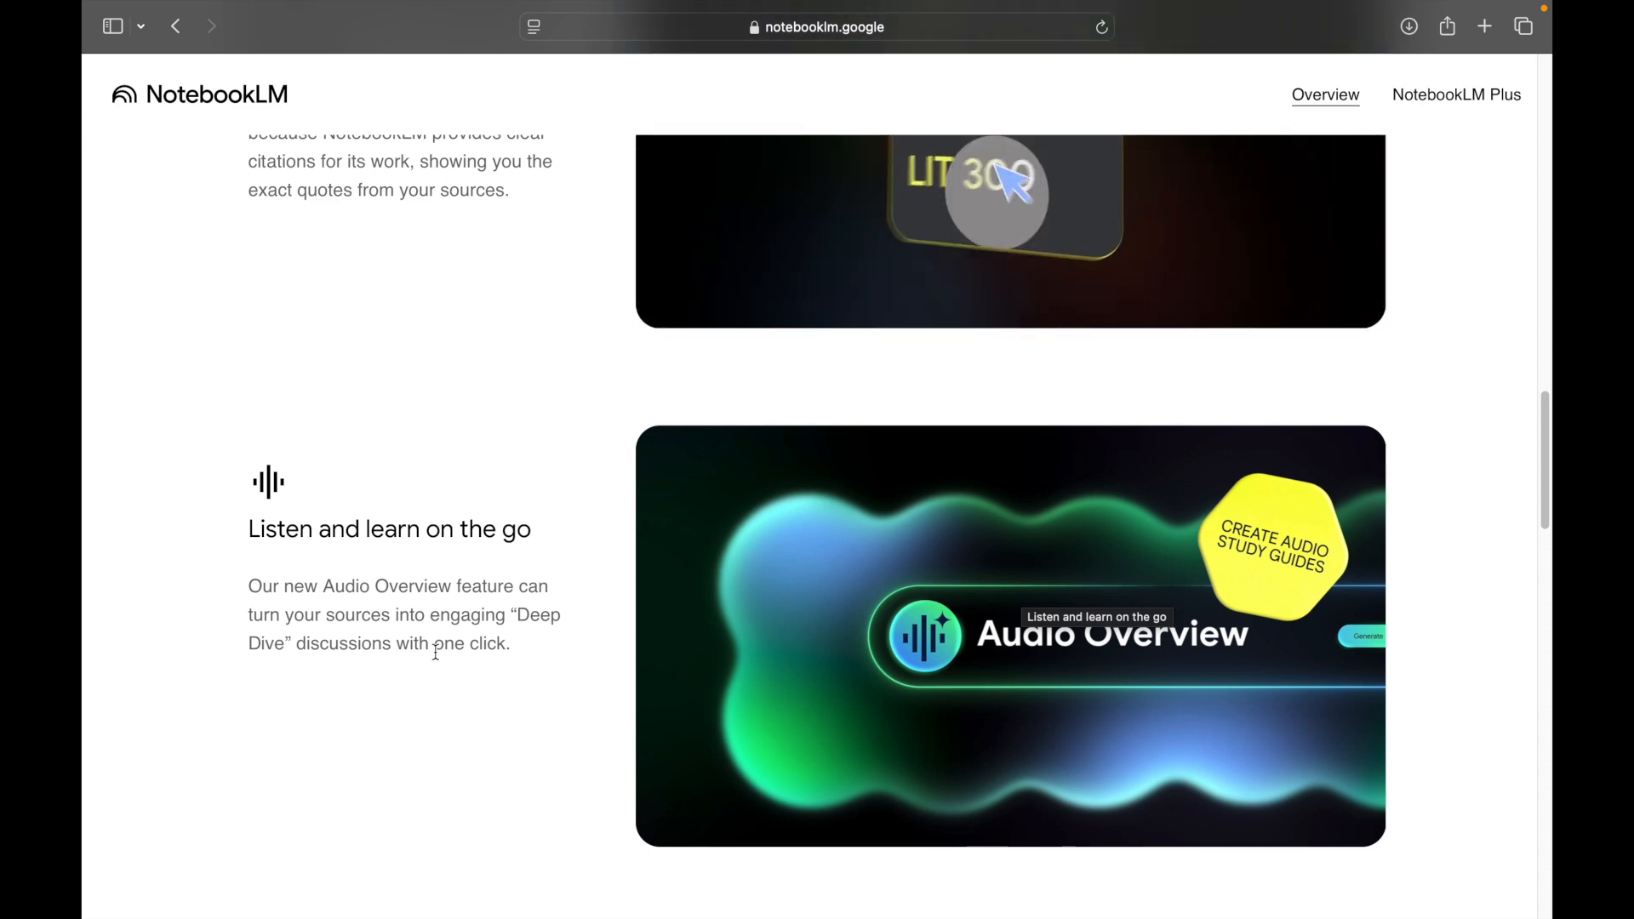
Examine the privacy statement, the "How people are using NotebookLM" use cases and the "What people are saying" testimonials.
scroll(435, 652, "down", 10)
scroll(435, 652, "up", 5)
scroll(435, 652, "down", 3)
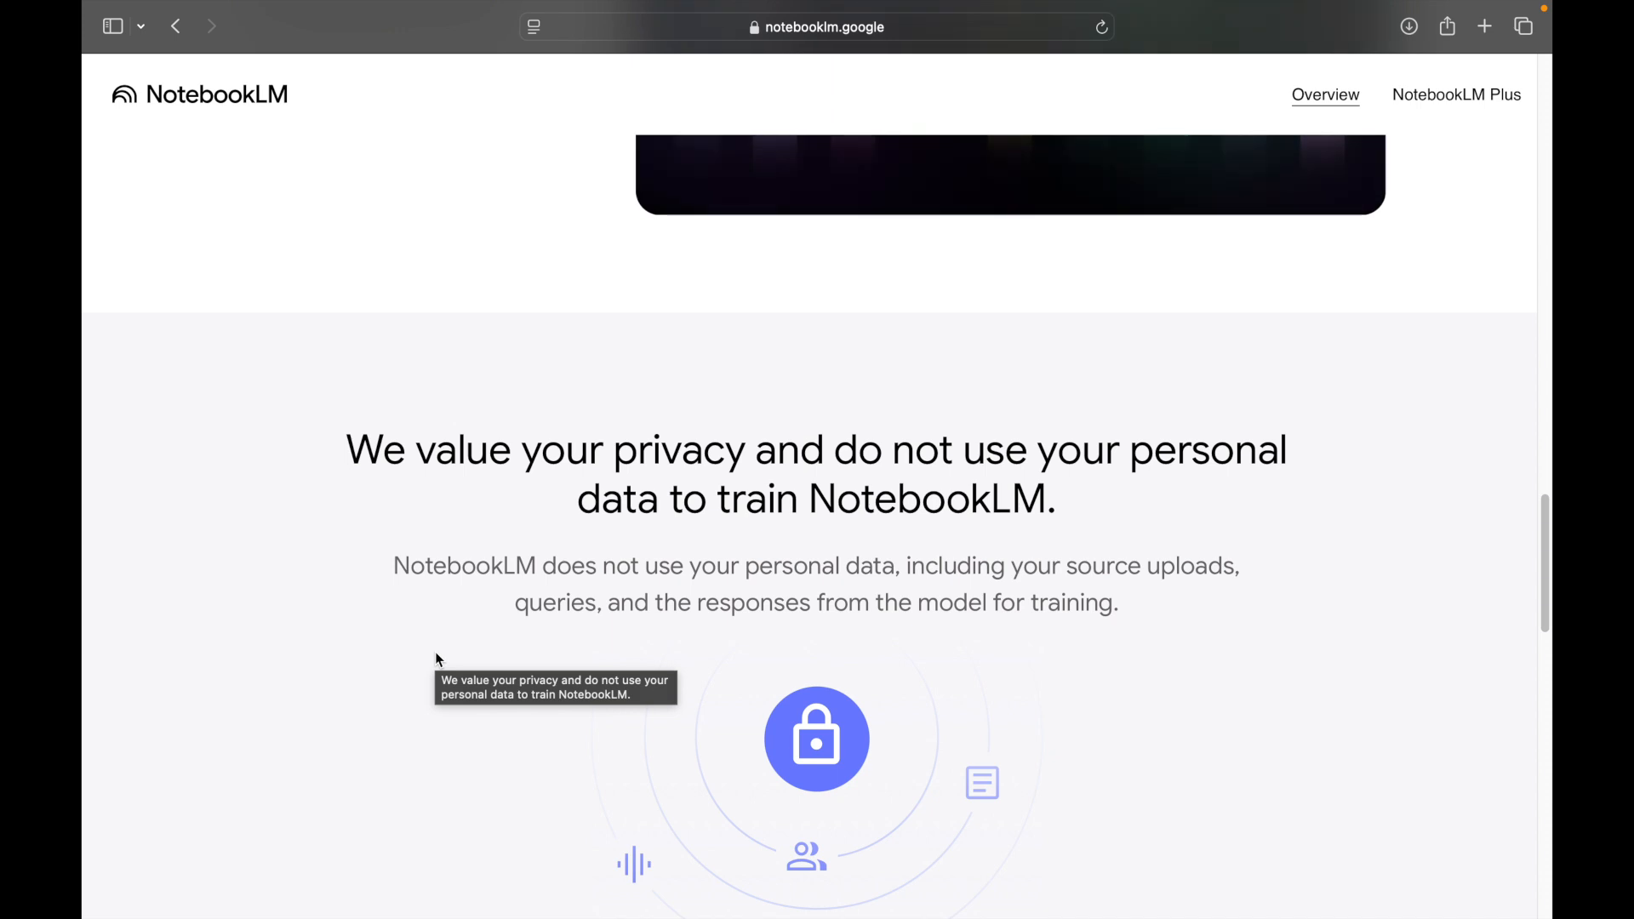
scroll(439, 659, "down", 10)
scroll(438, 660, "up", 6)
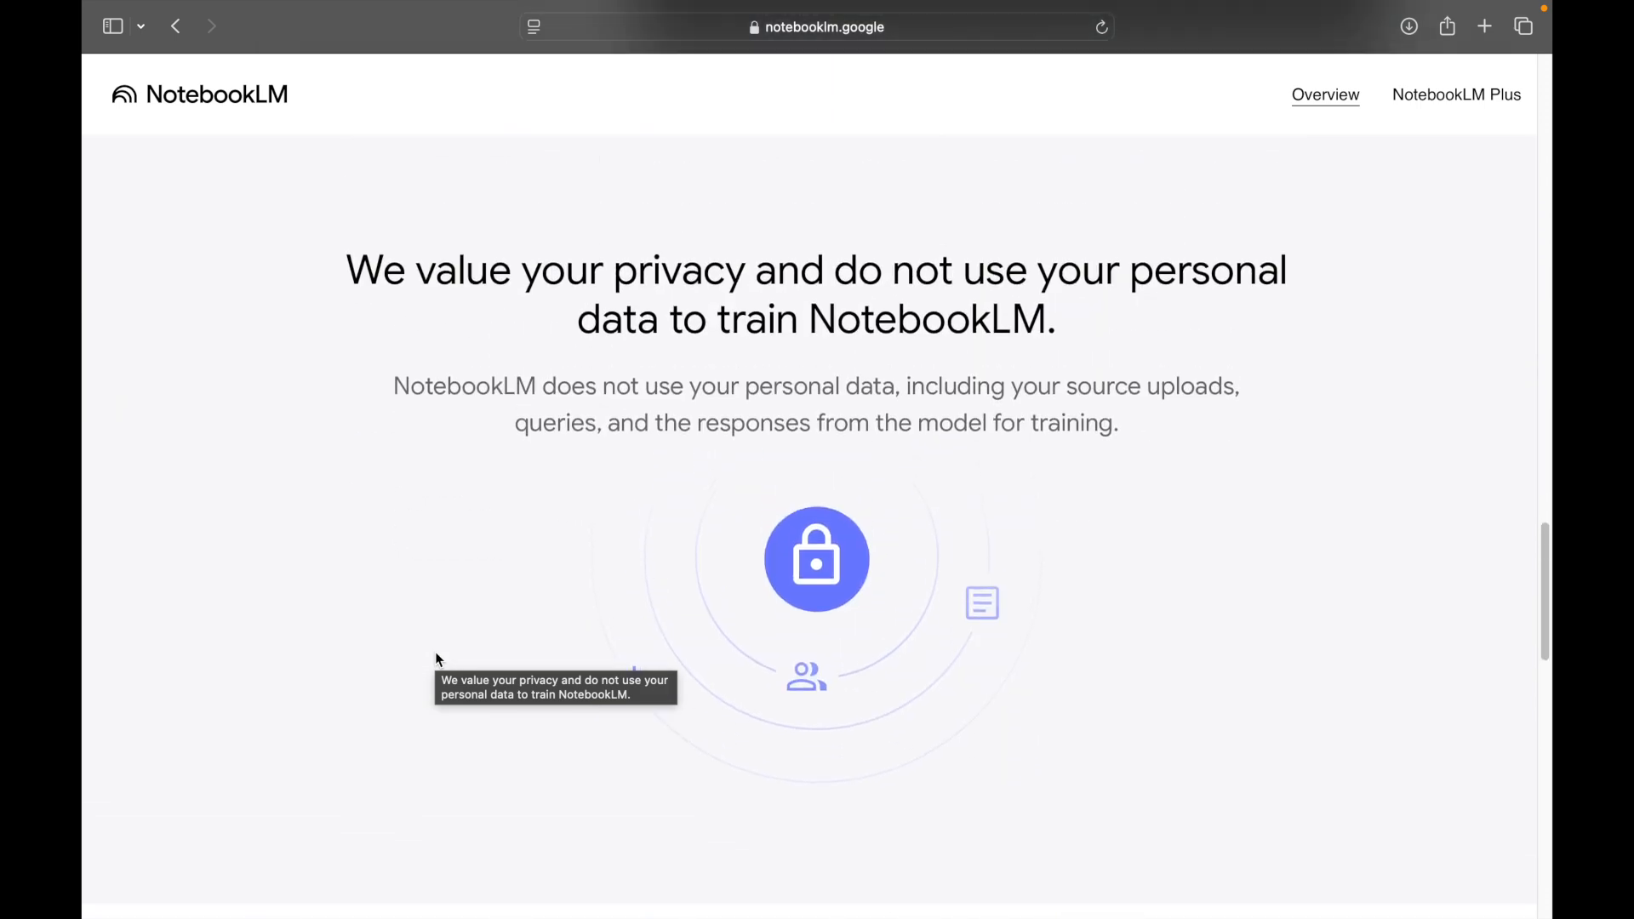
scroll(438, 659, "up", 1)
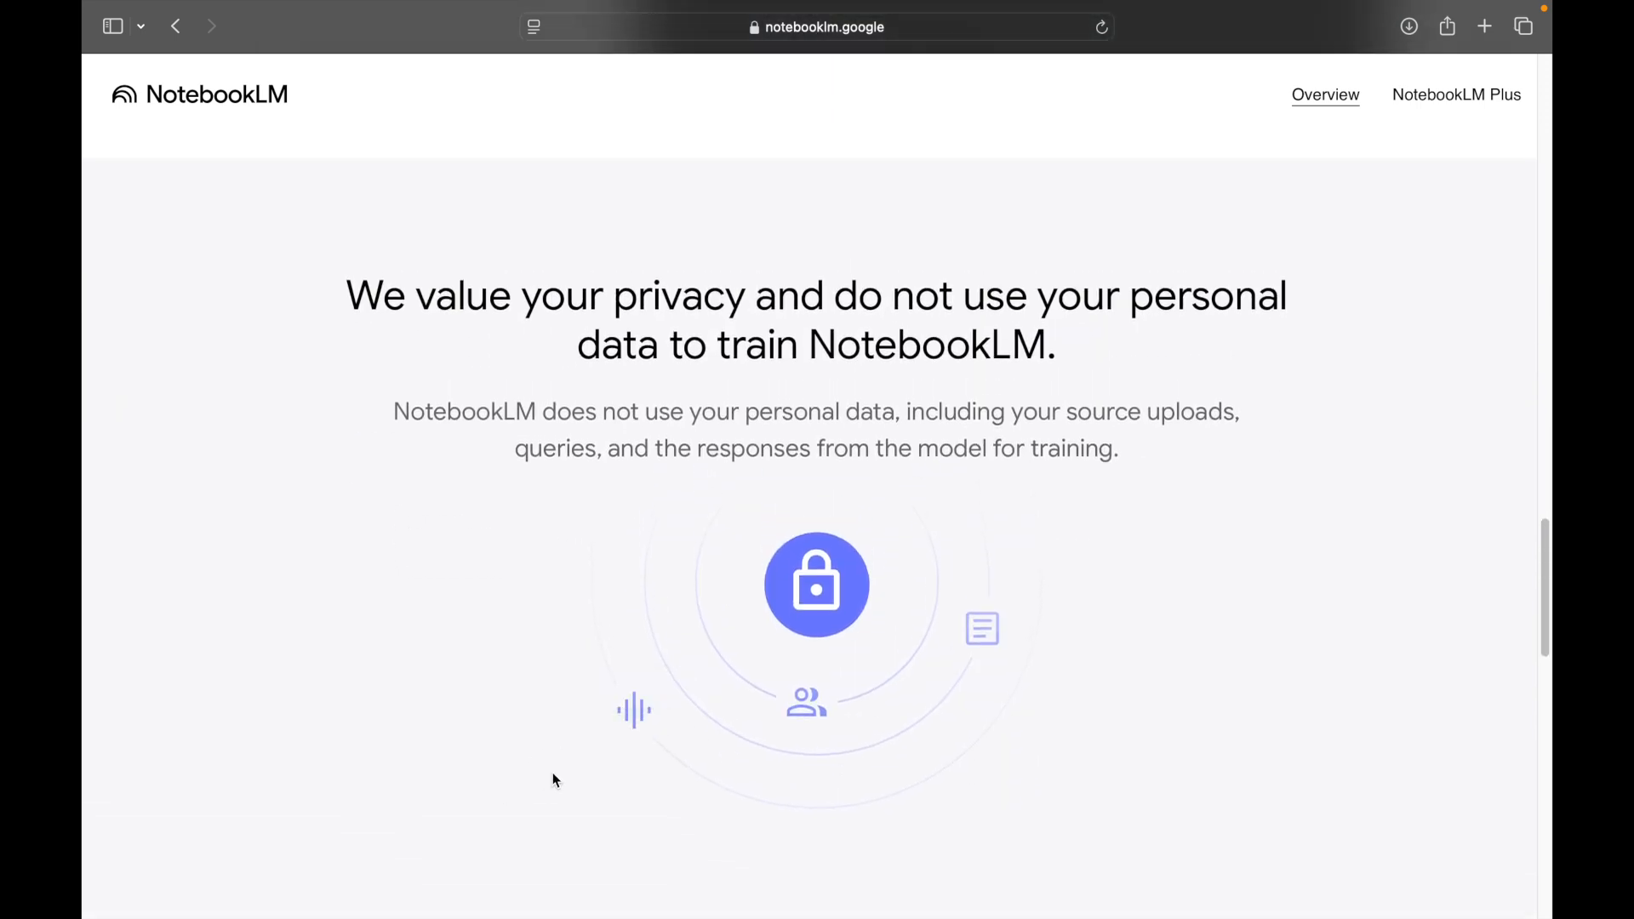
scroll(556, 780, "down", 1)
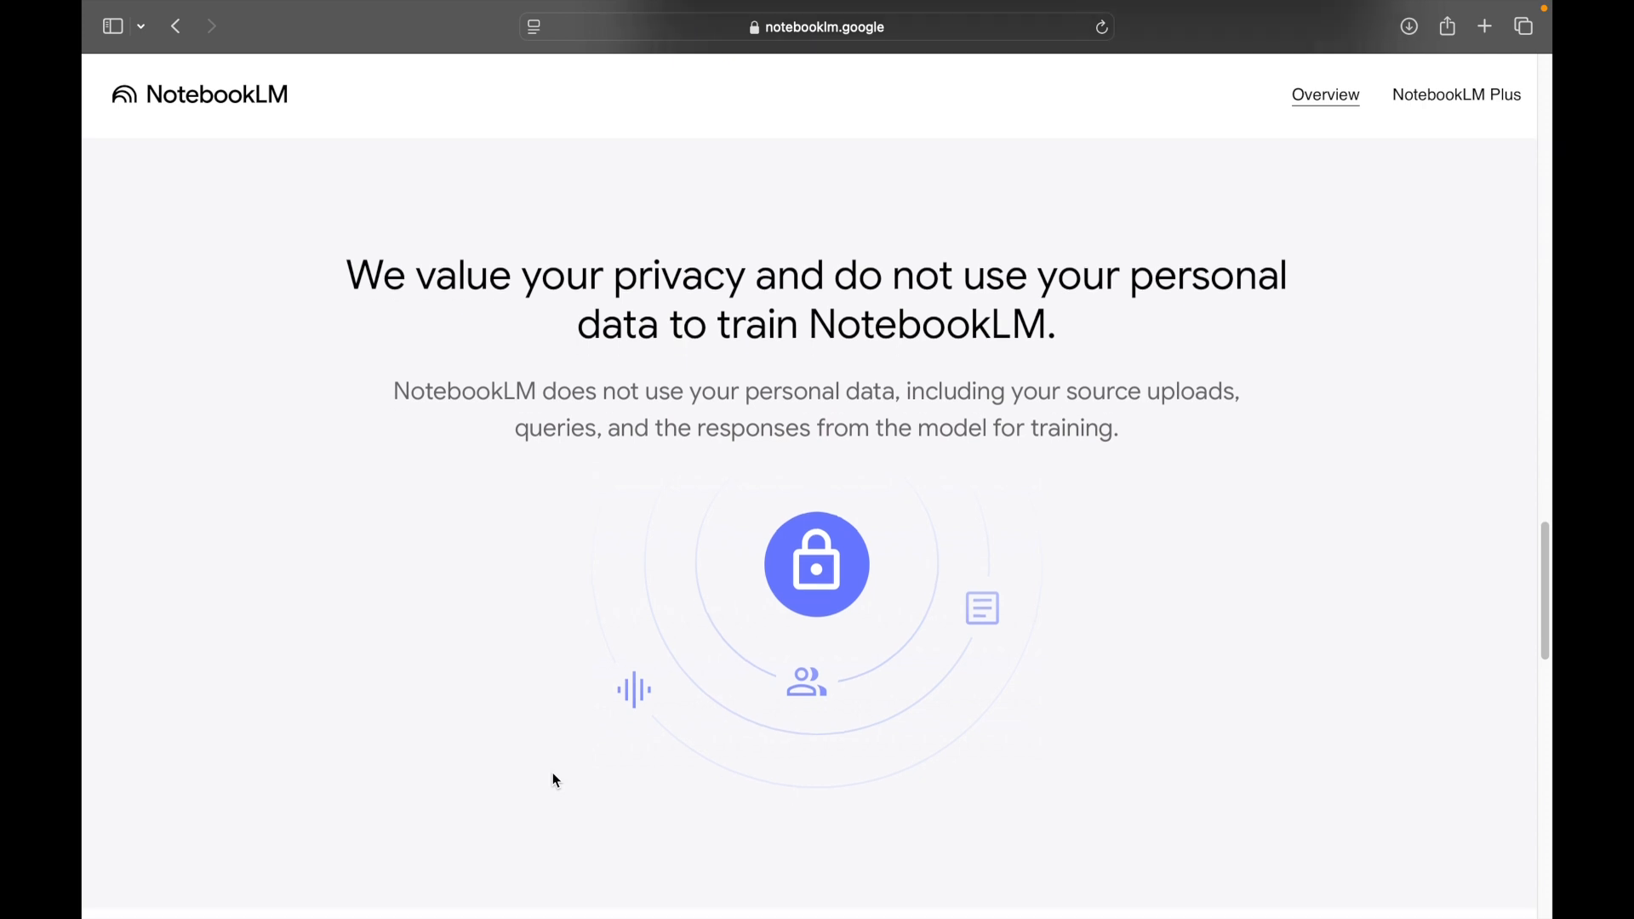
scroll(556, 780, "down", 8)
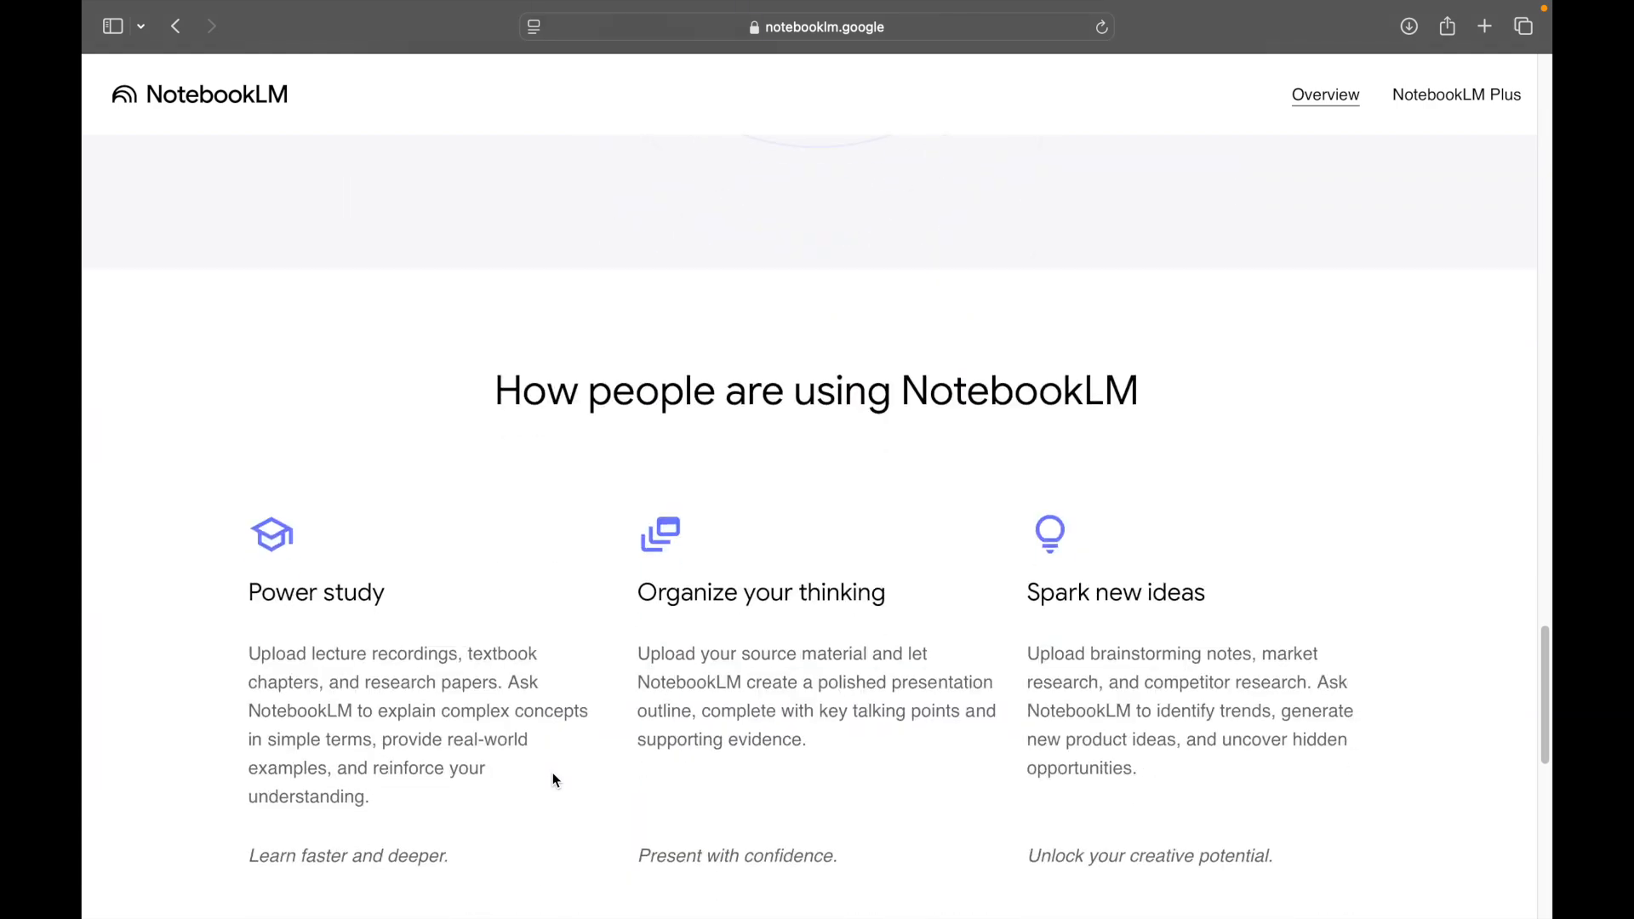
scroll(553, 788, "down", 4)
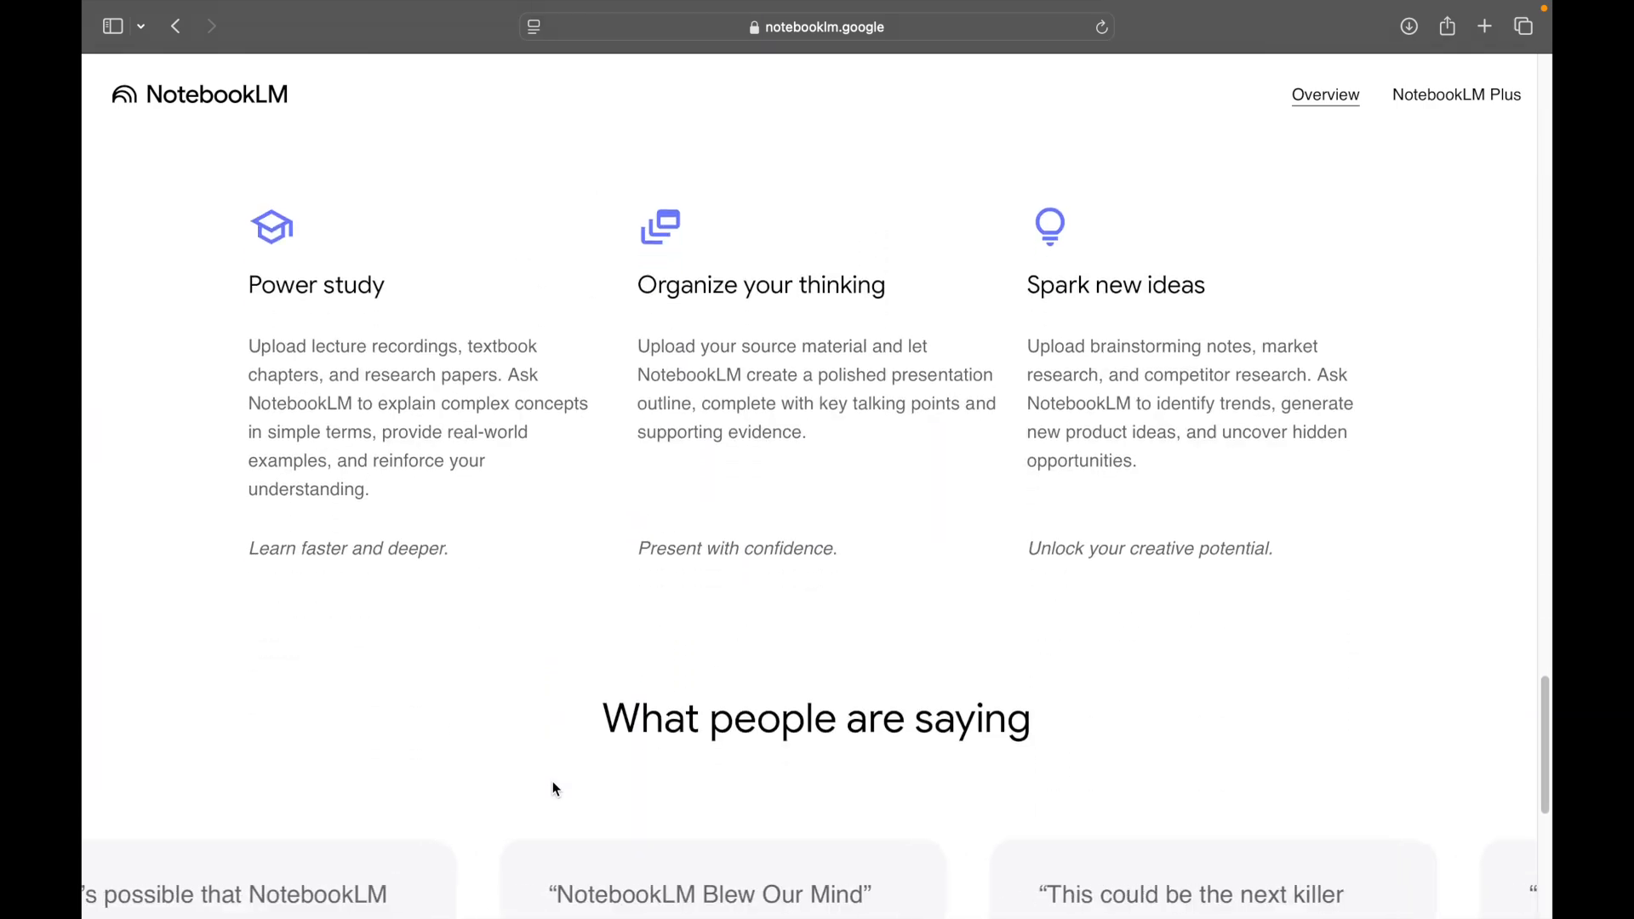
scroll(431, 423, "up", 3)
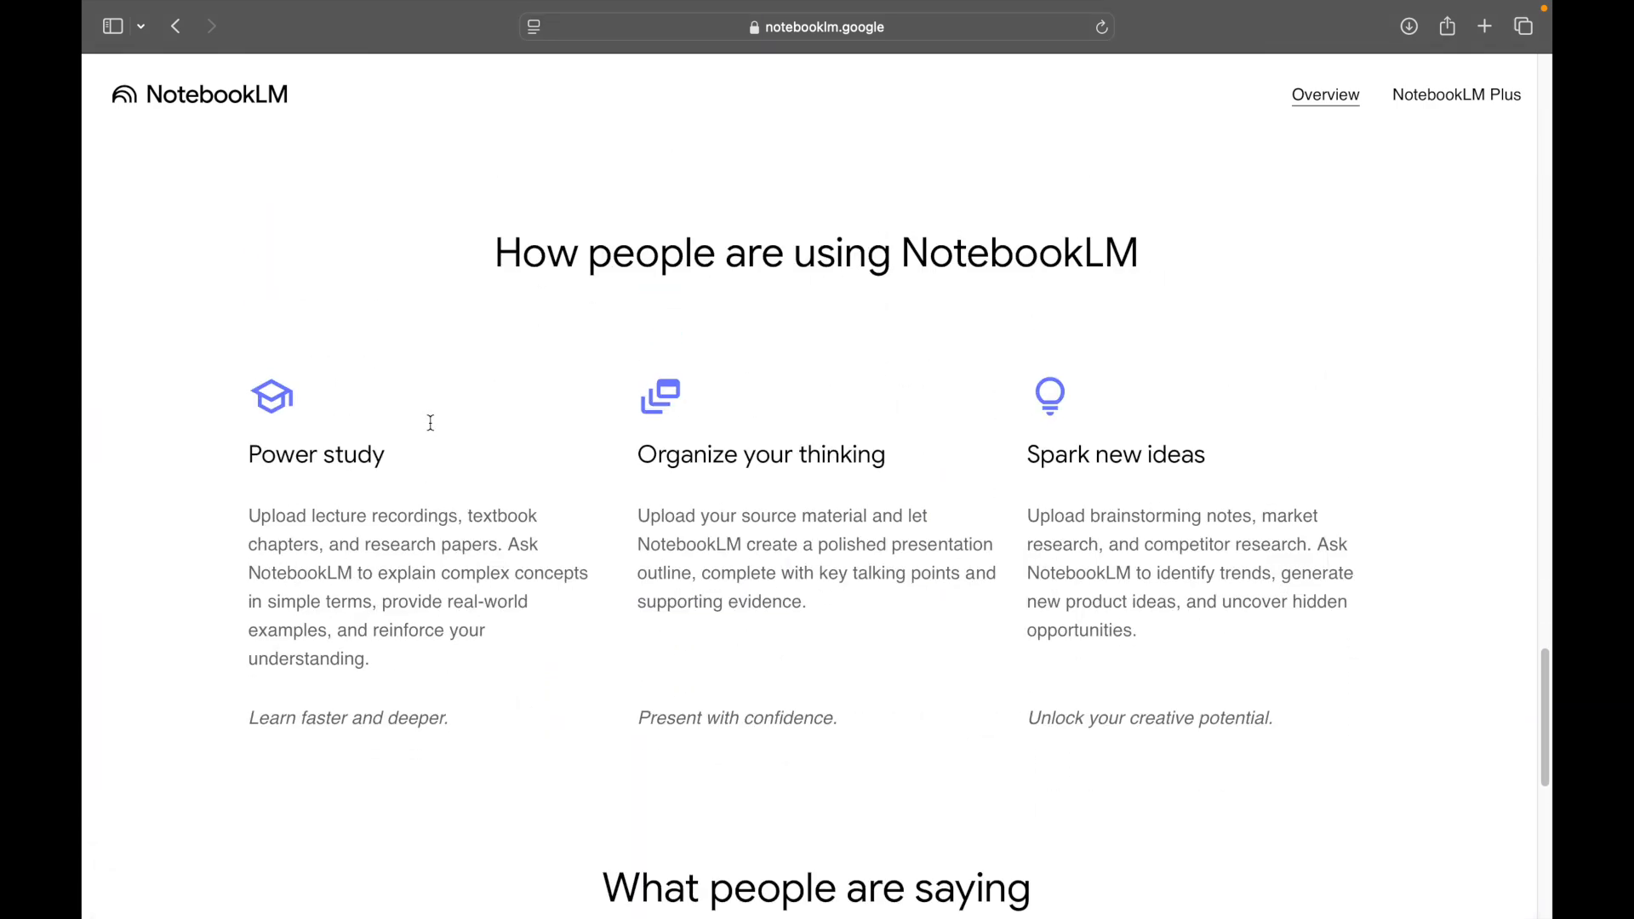
scroll(942, 428, "down", 1)
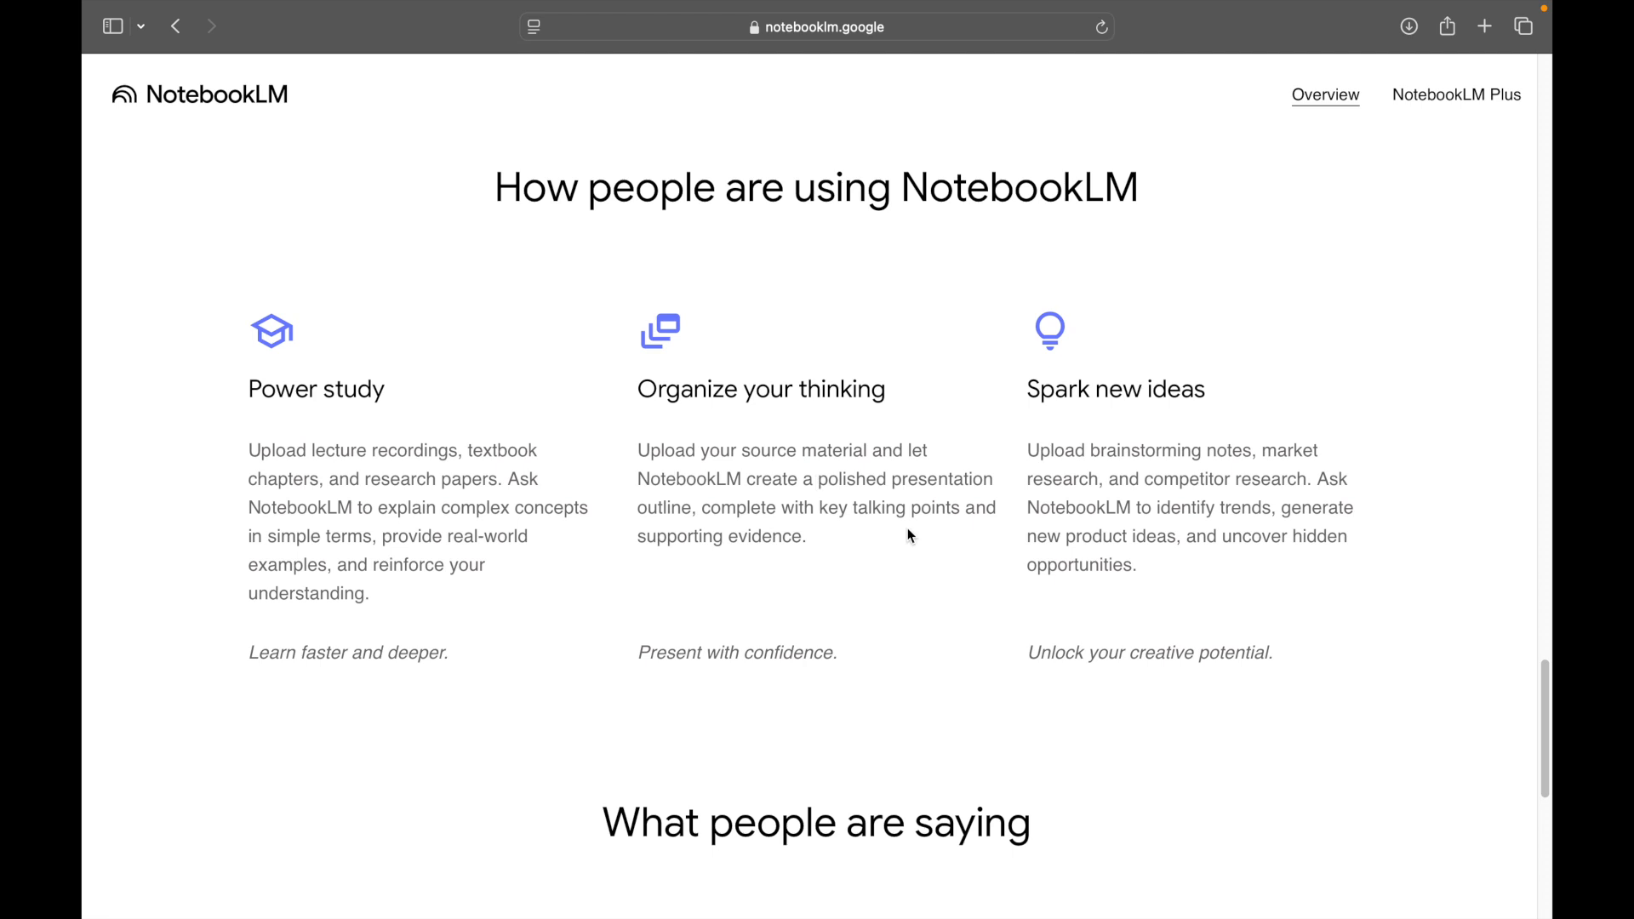
scroll(909, 535, "down", 1)
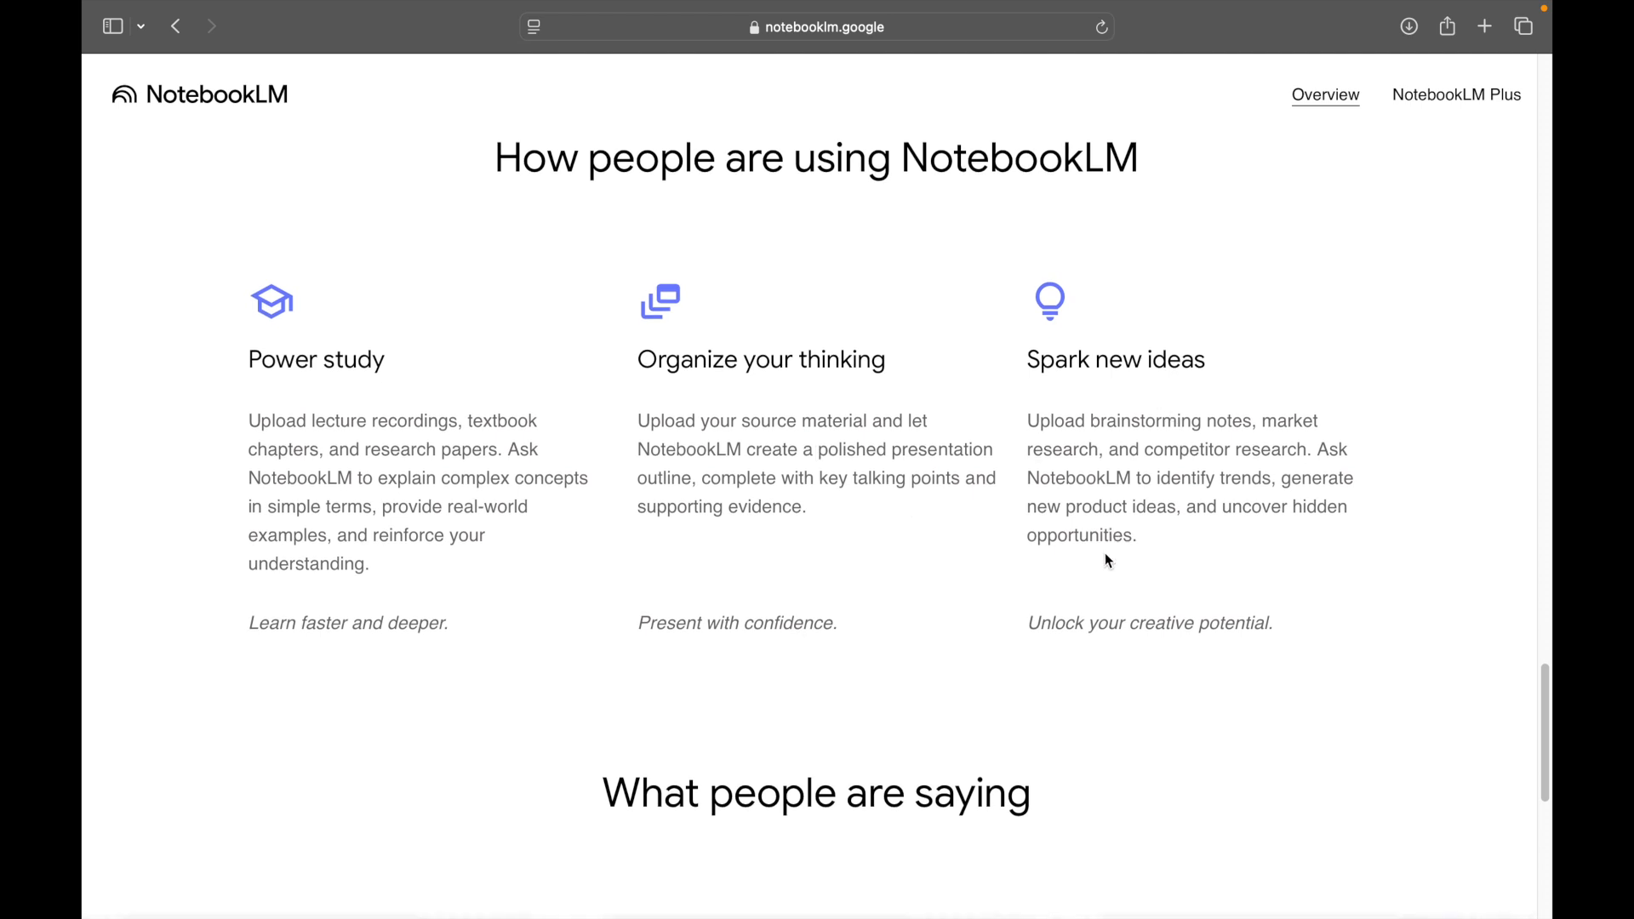
scroll(1106, 557, "down", 10)
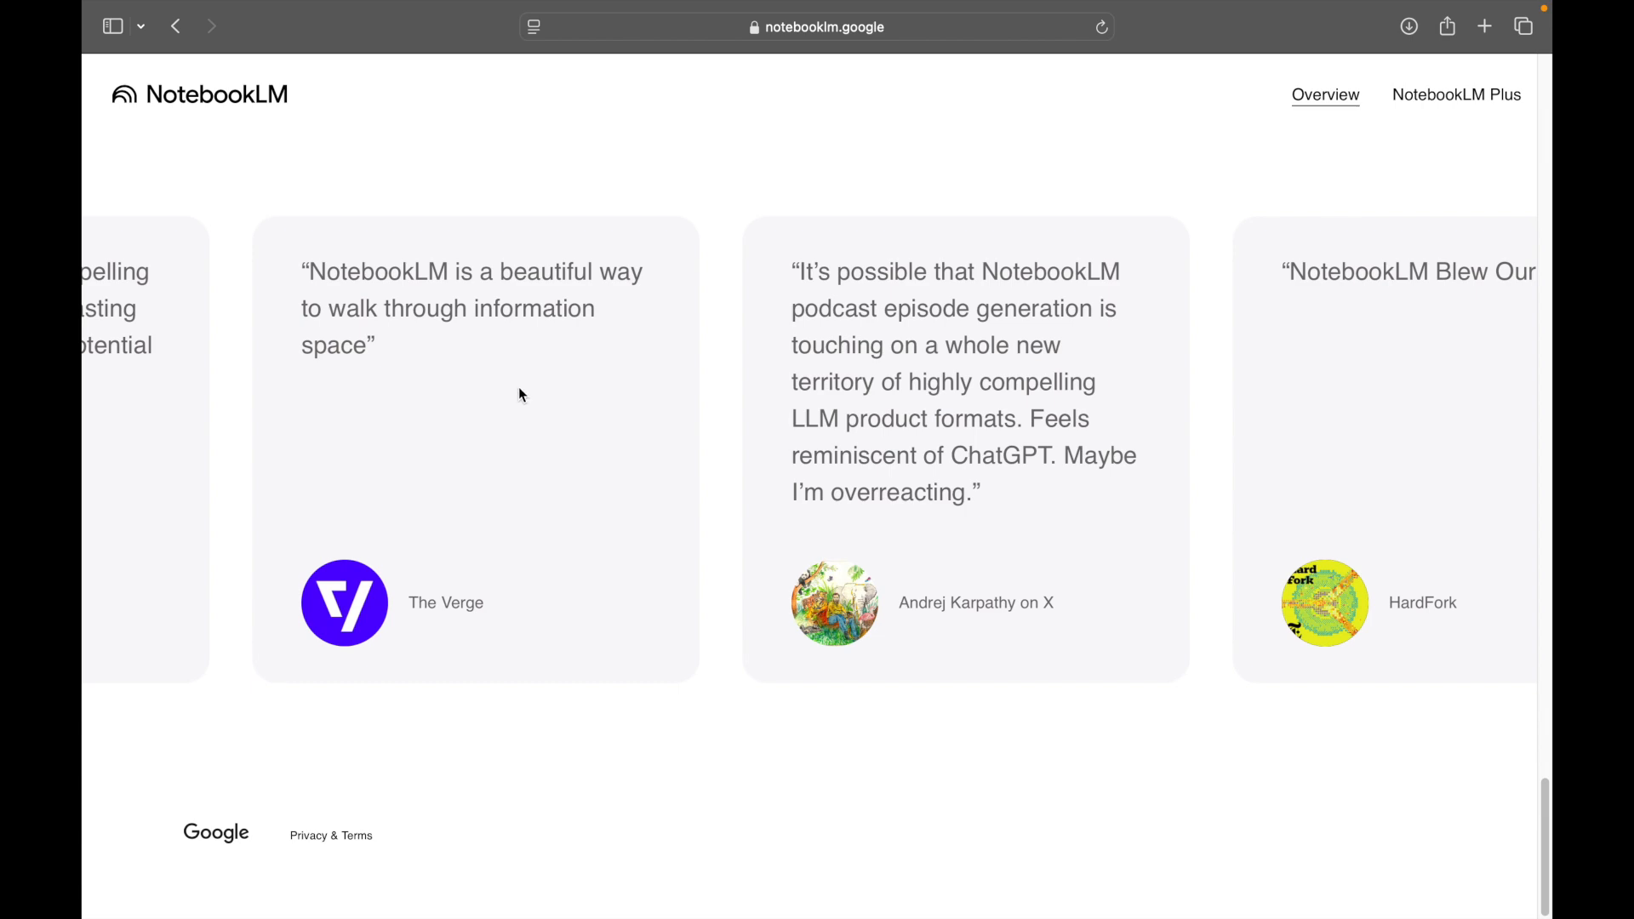
Return to the start of the overview page and launch NotebookLM to reach the notebooks home page.
scroll(518, 387, "up", 10)
scroll(520, 391, "up", 15)
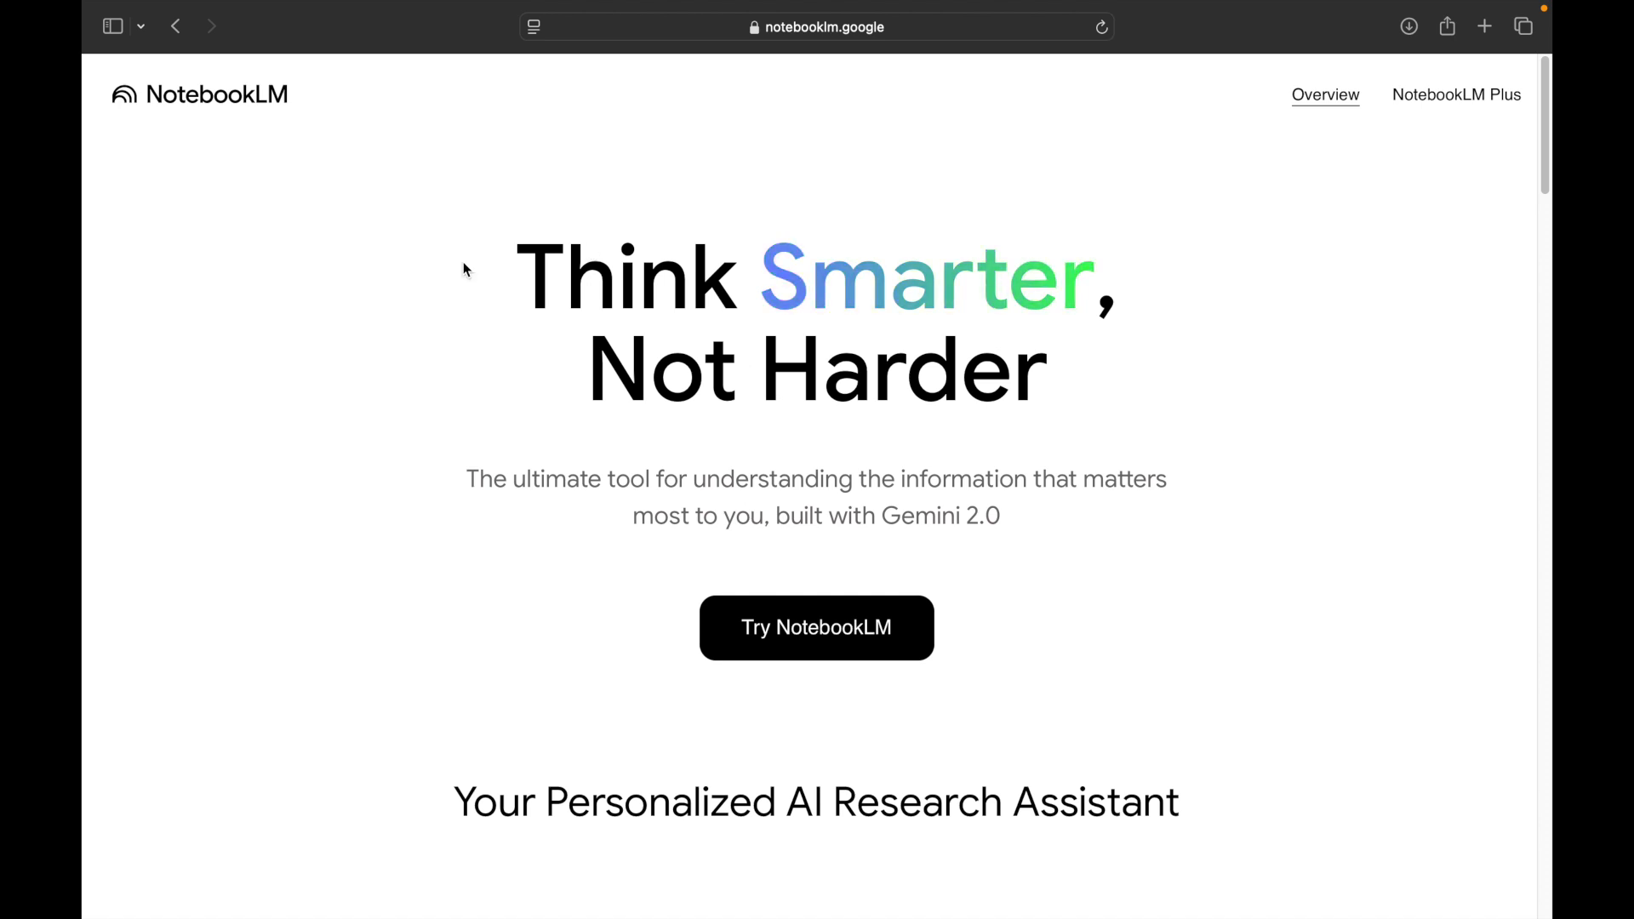
left_click(833, 651)
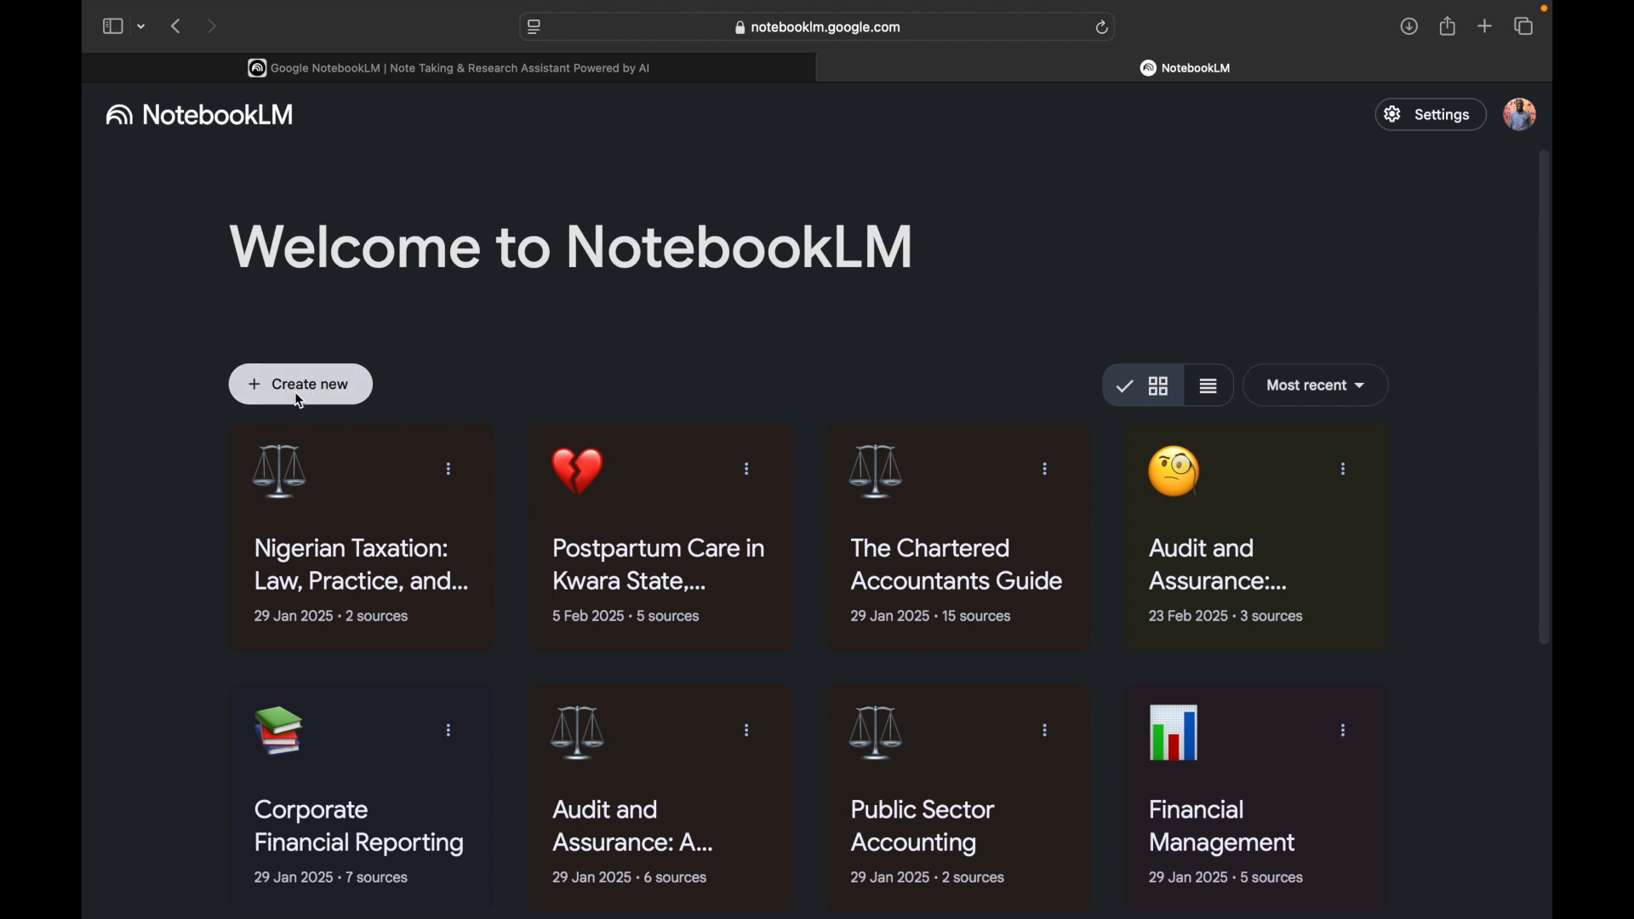
Look through the existing notebooks on the NotebookLM home page, from the most recent to the oldest.
scroll(758, 546, "down", 3)
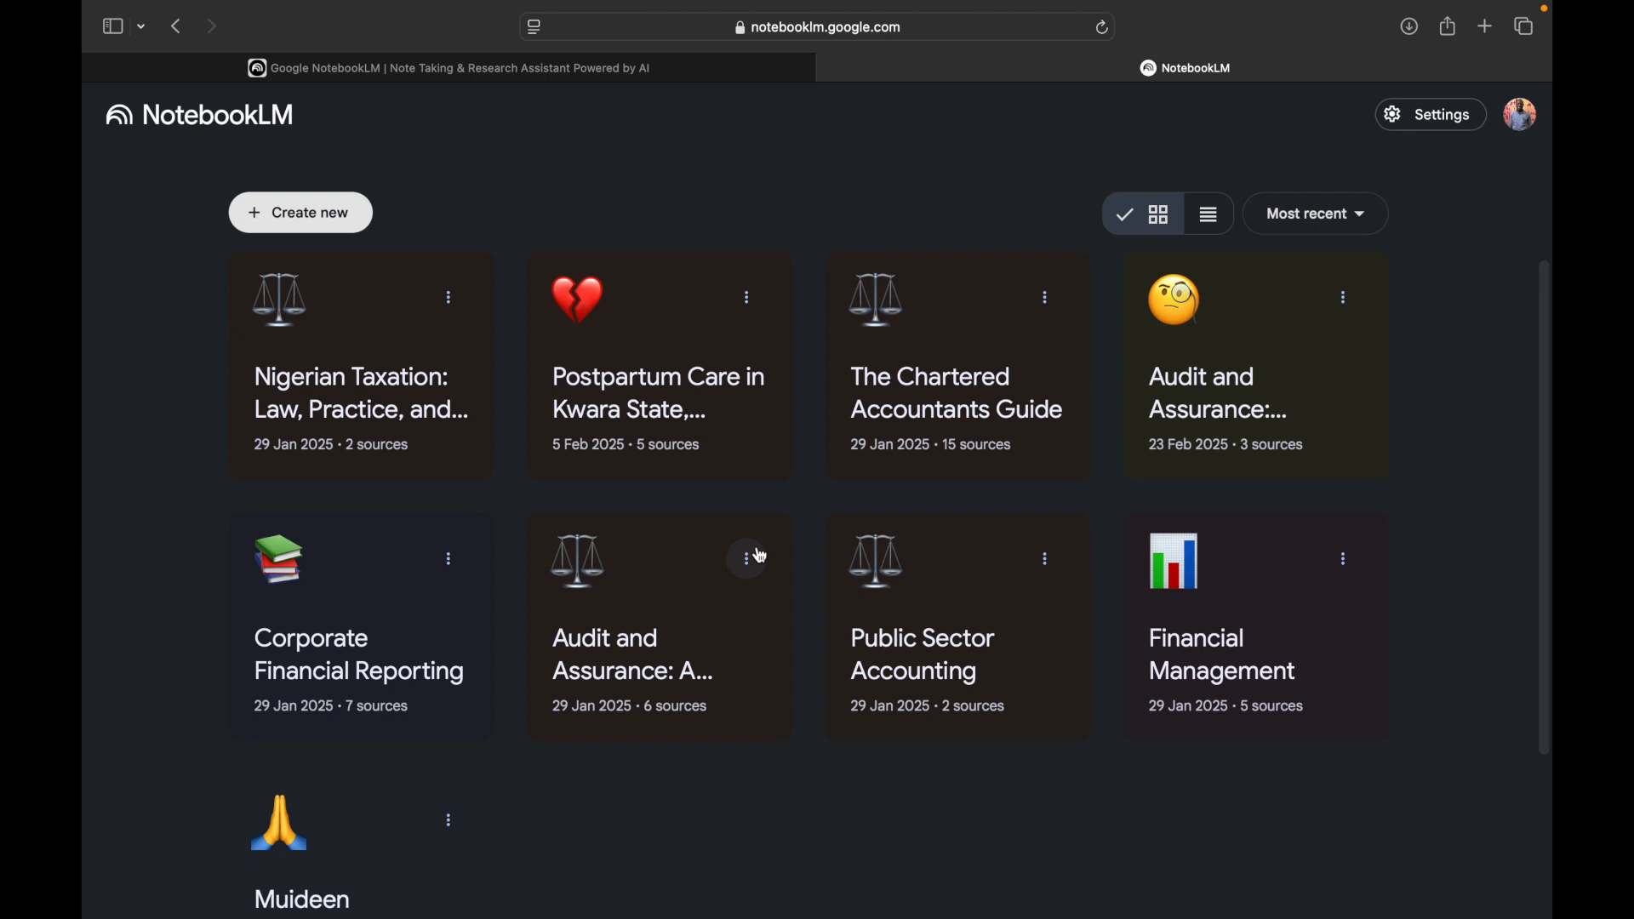
scroll(760, 555, "up", 3)
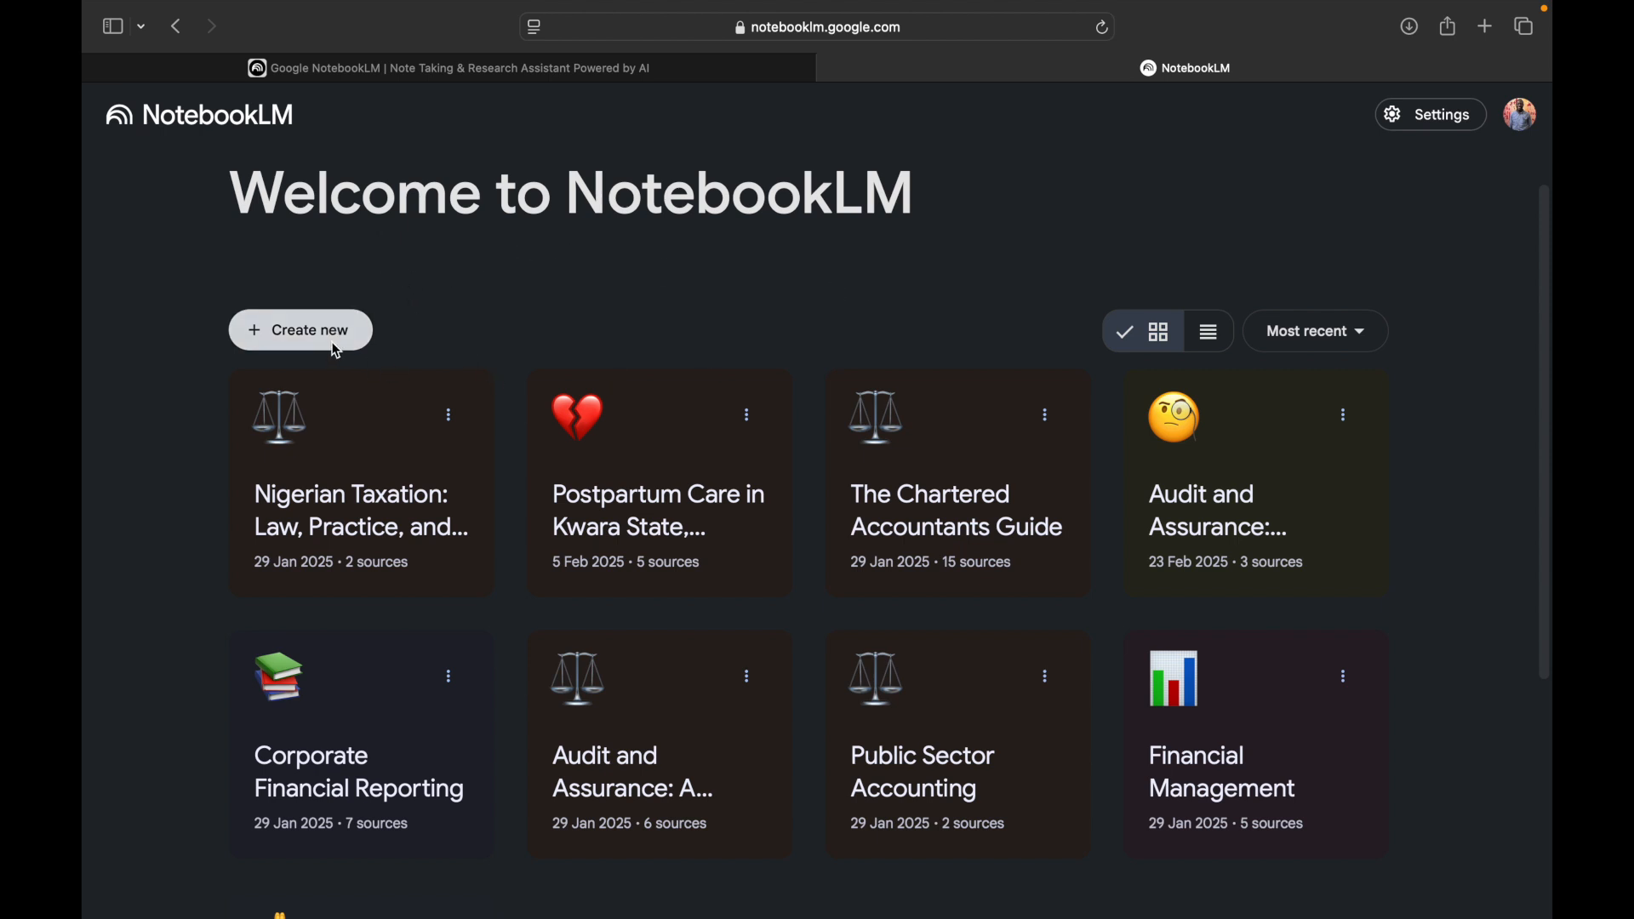
scroll(608, 571, "down", 5)
scroll(607, 571, "up", 6)
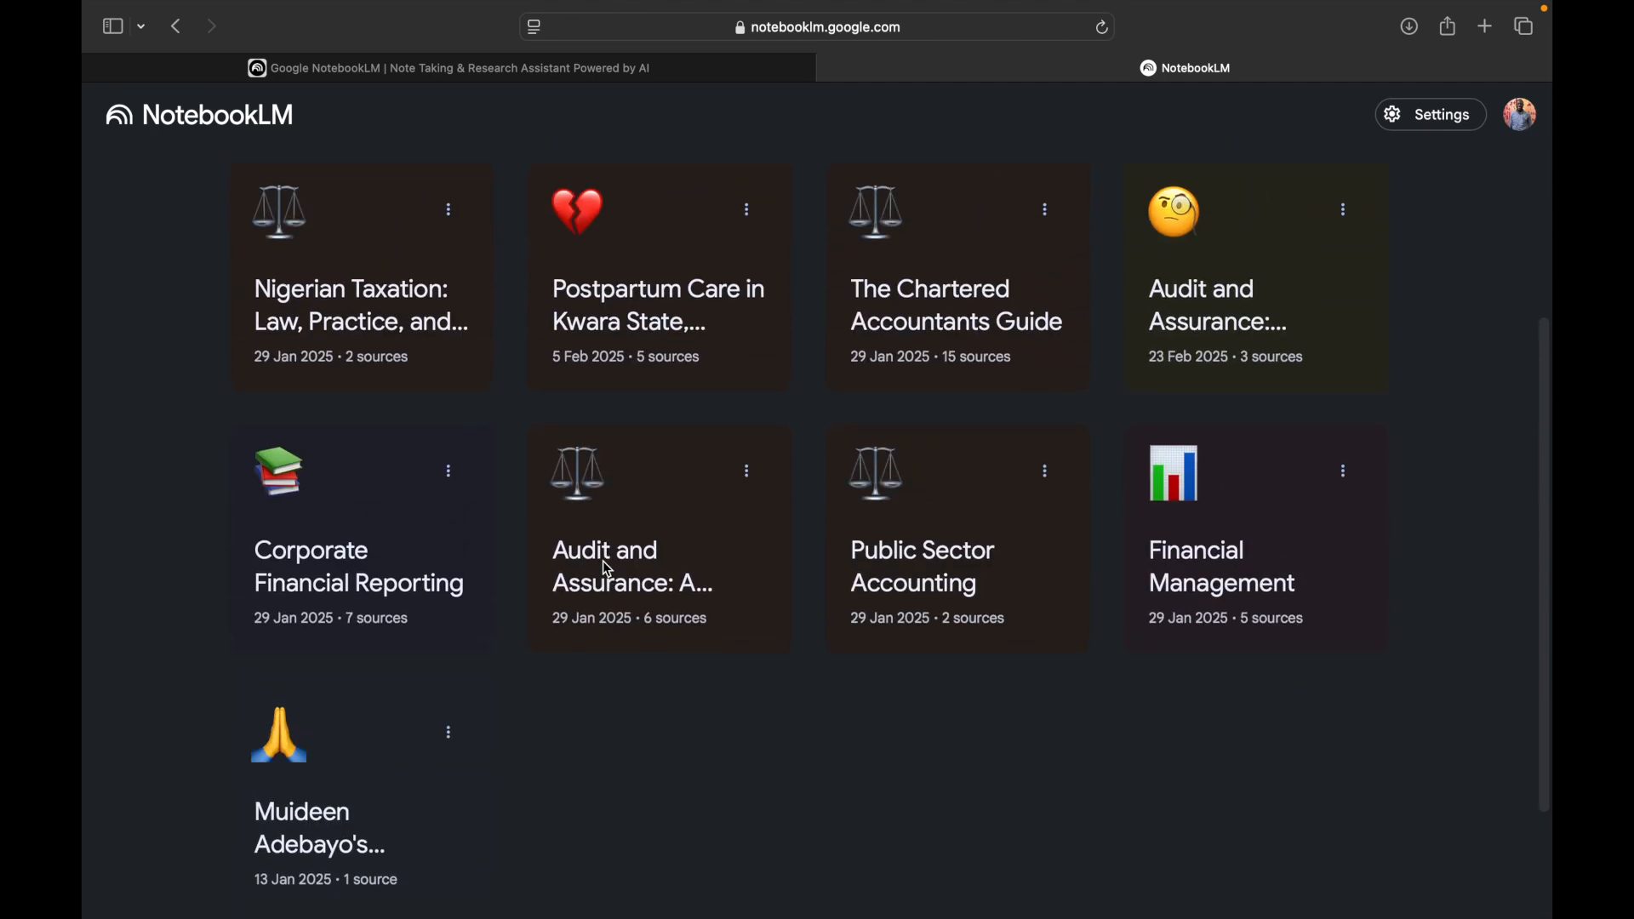
scroll(608, 569, "down", 3)
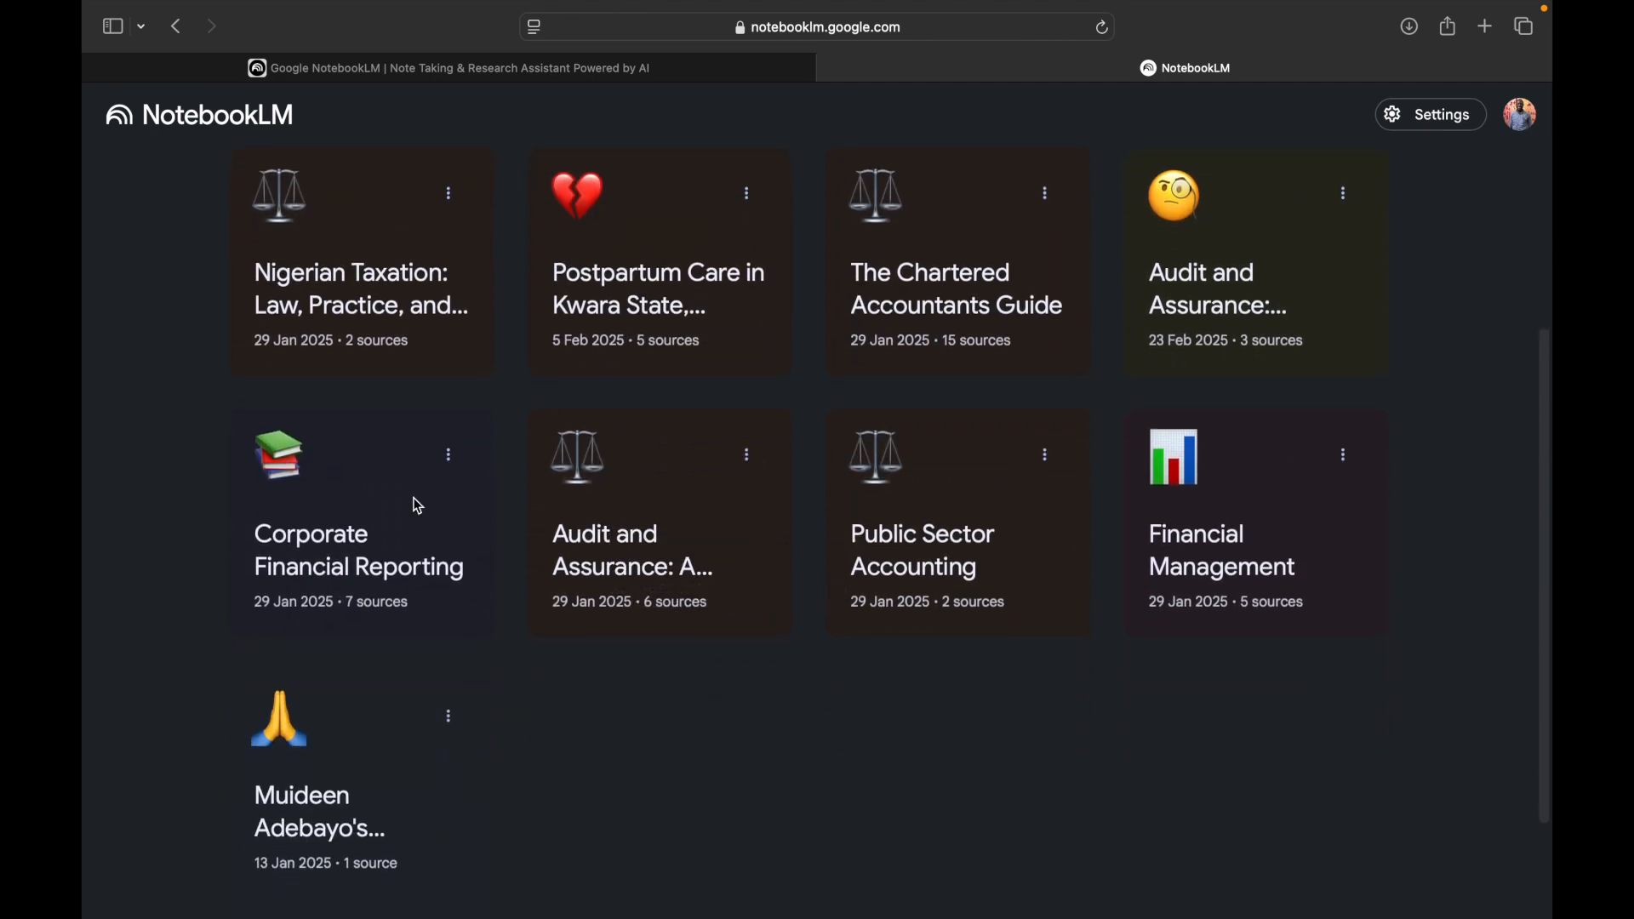
scroll(681, 369, "up", 3)
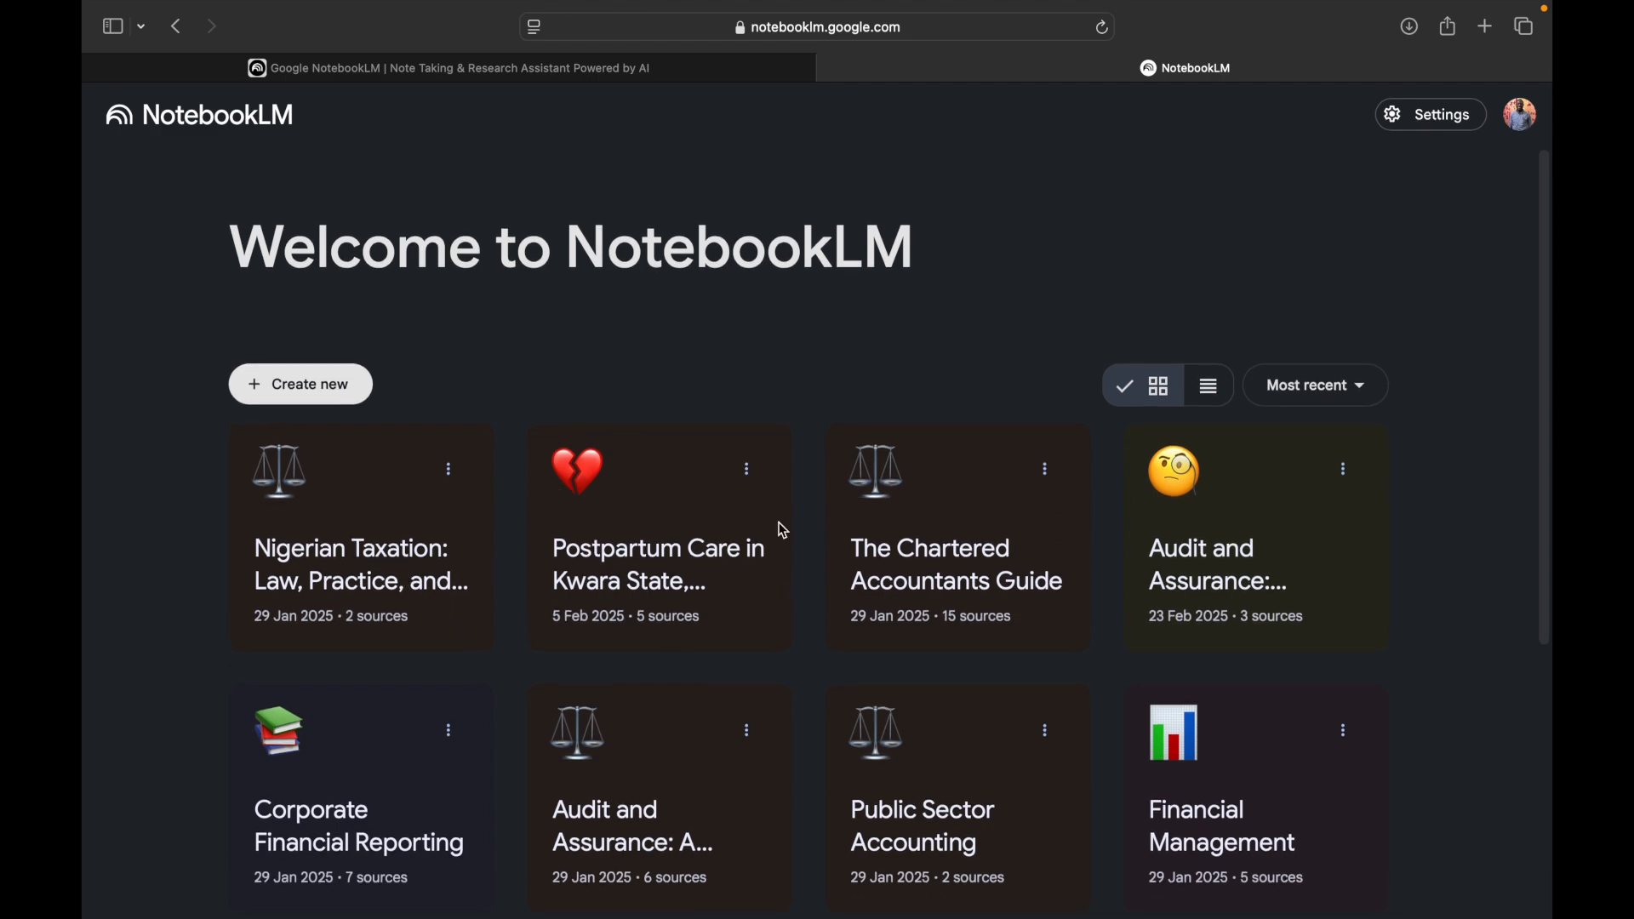
scroll(987, 557, "down", 1)
scroll(979, 560, "down", 5)
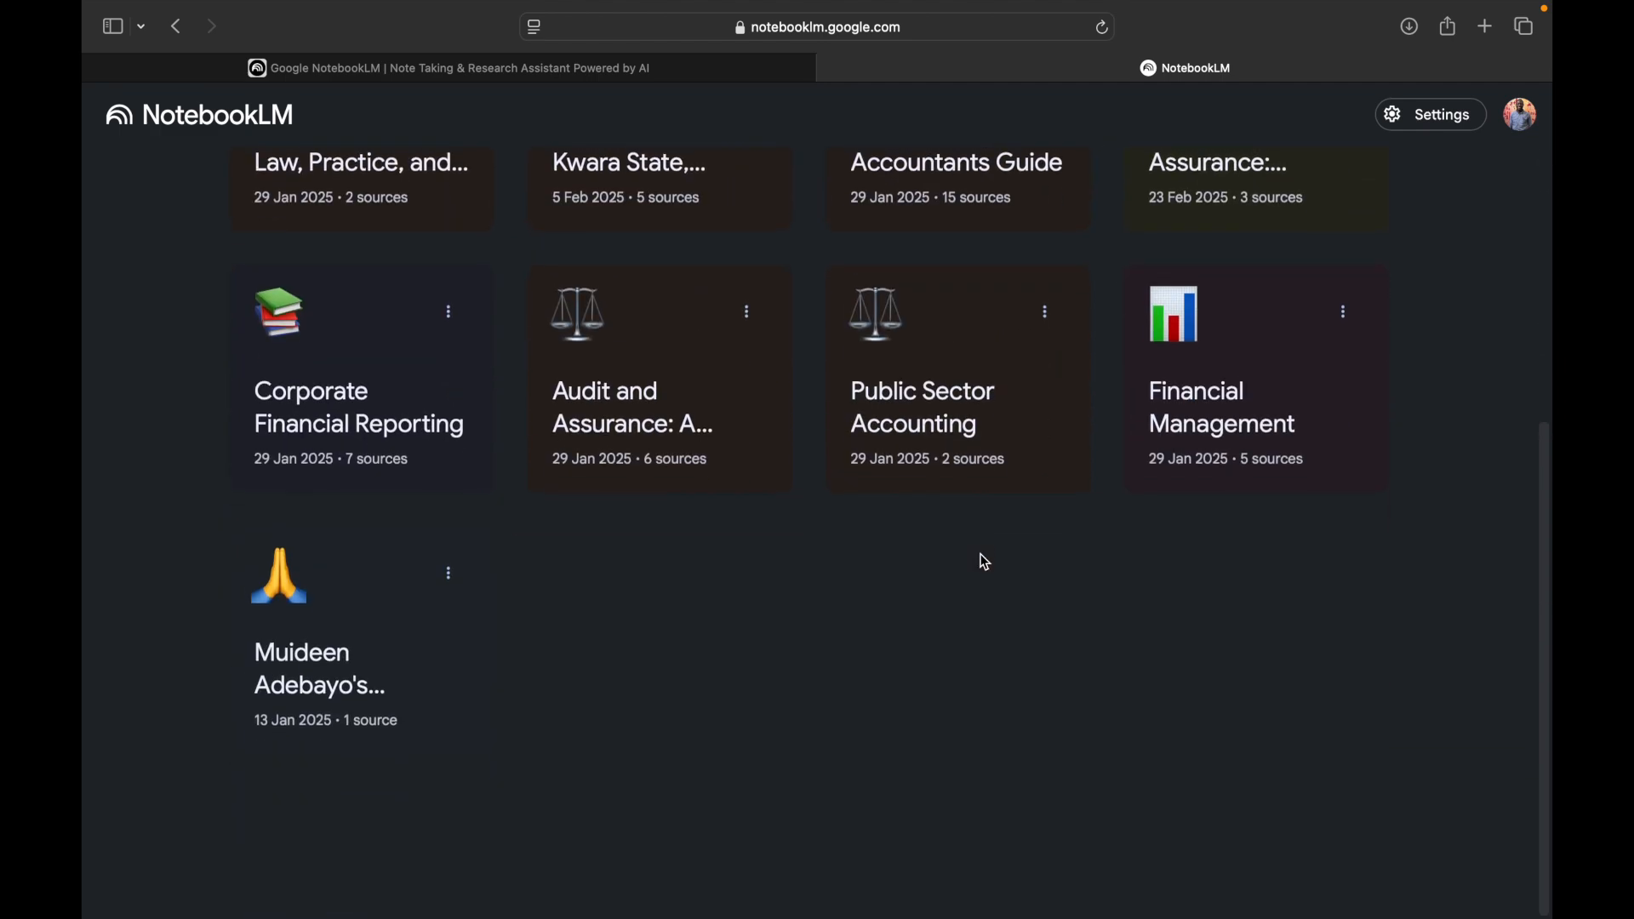
scroll(979, 560, "up", 6)
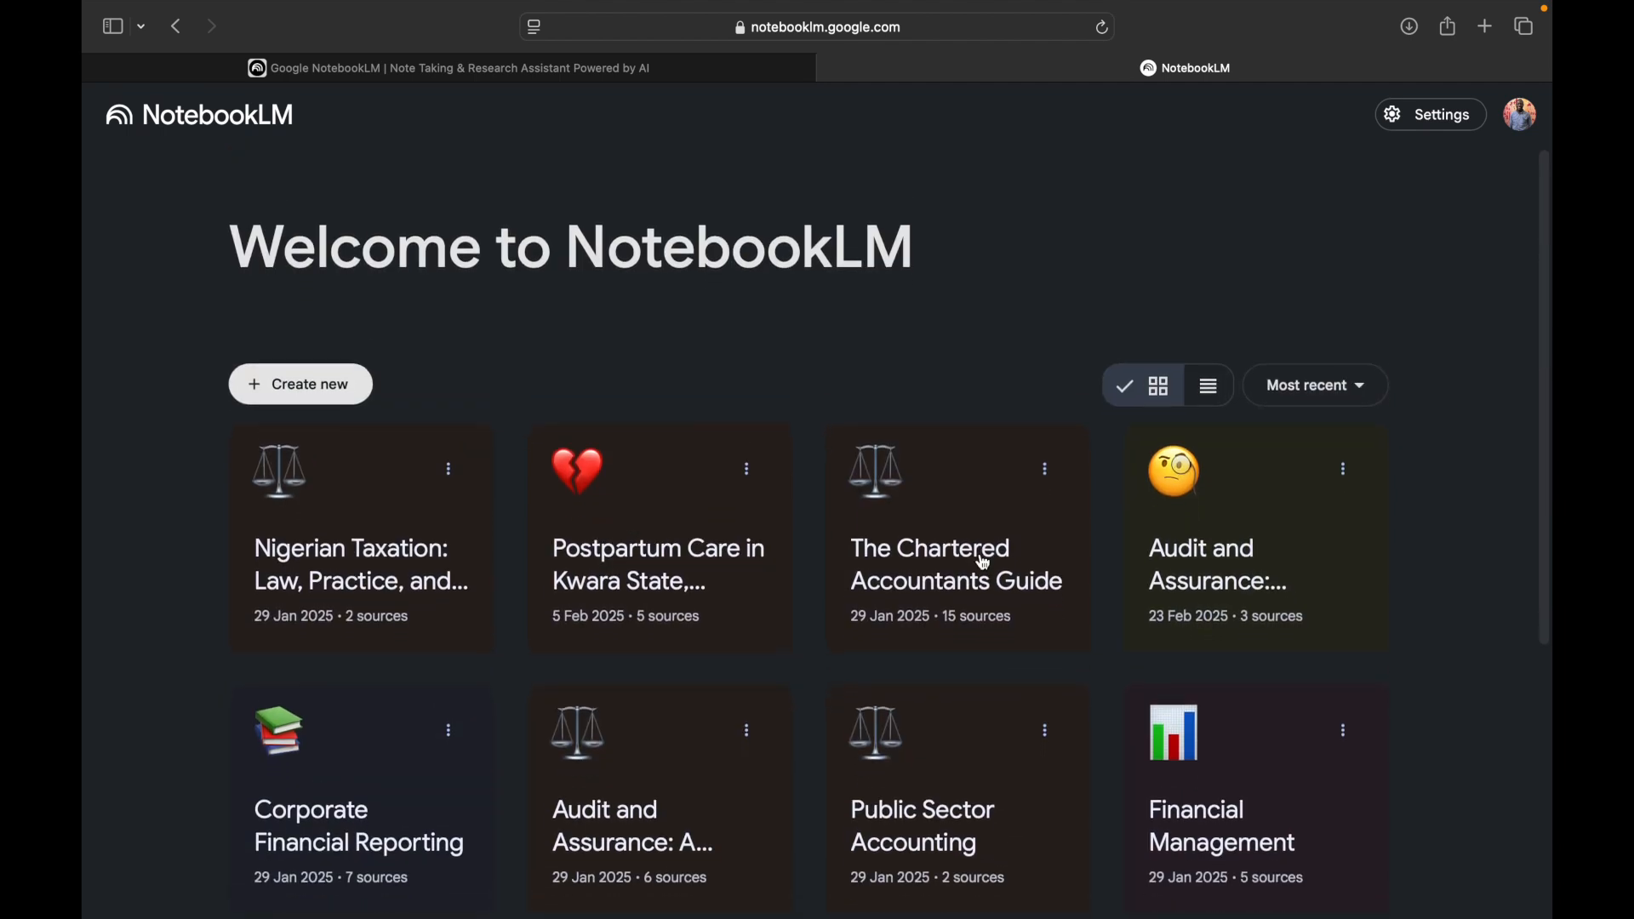
scroll(984, 563, "down", 1)
scroll(984, 563, "up", 1)
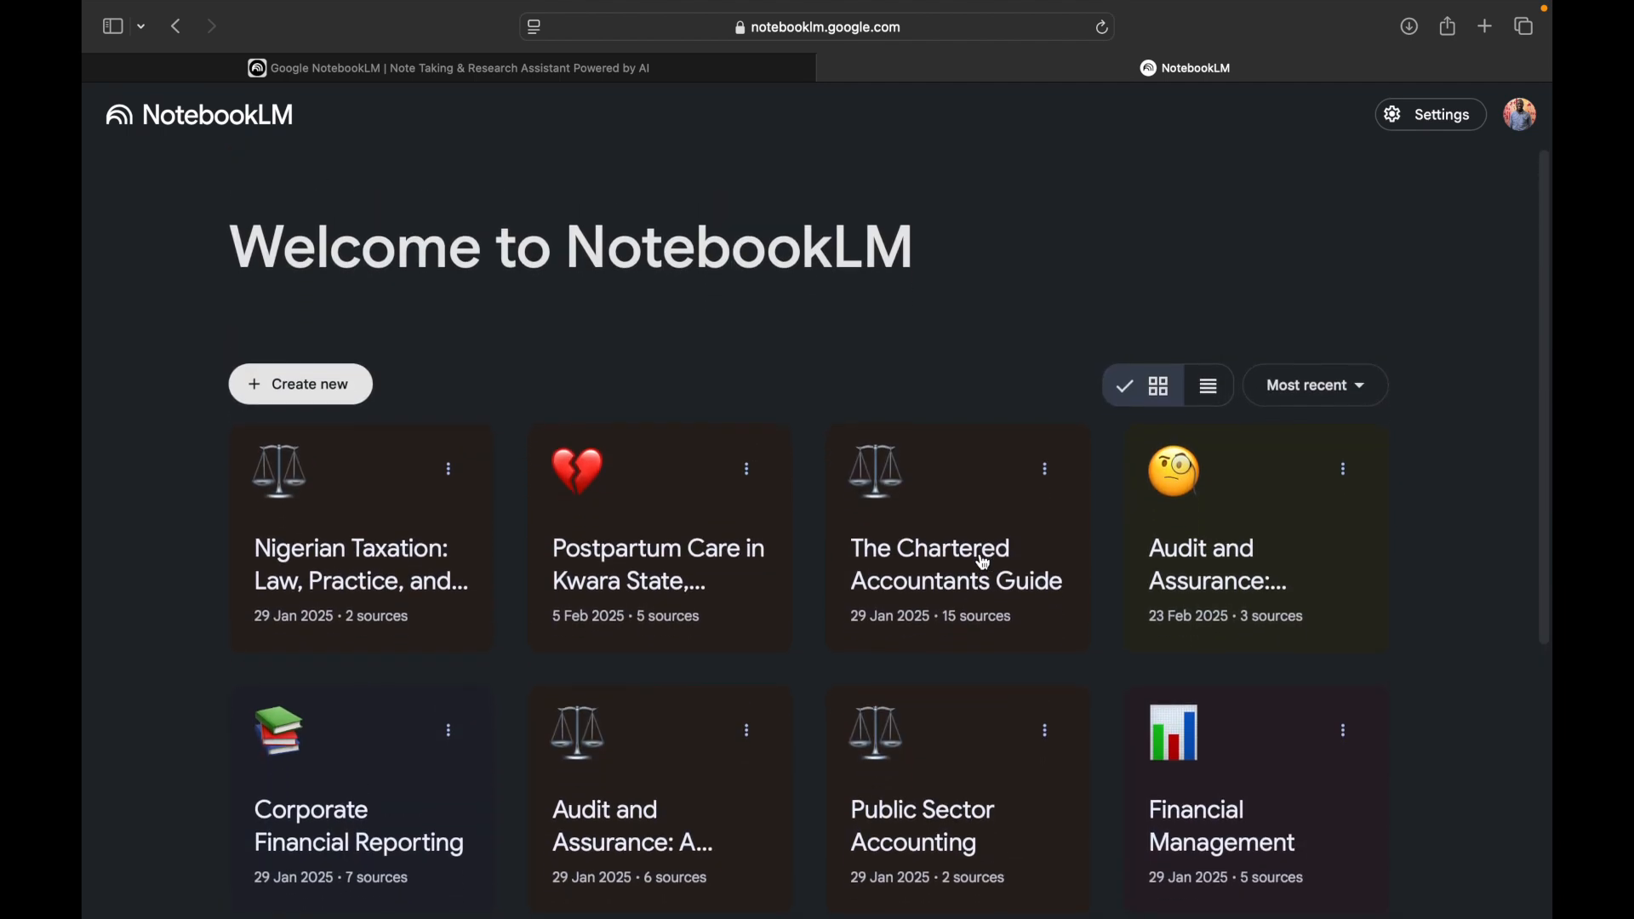
Create a new notebook and review the source types that can be added to it.
left_click(348, 386)
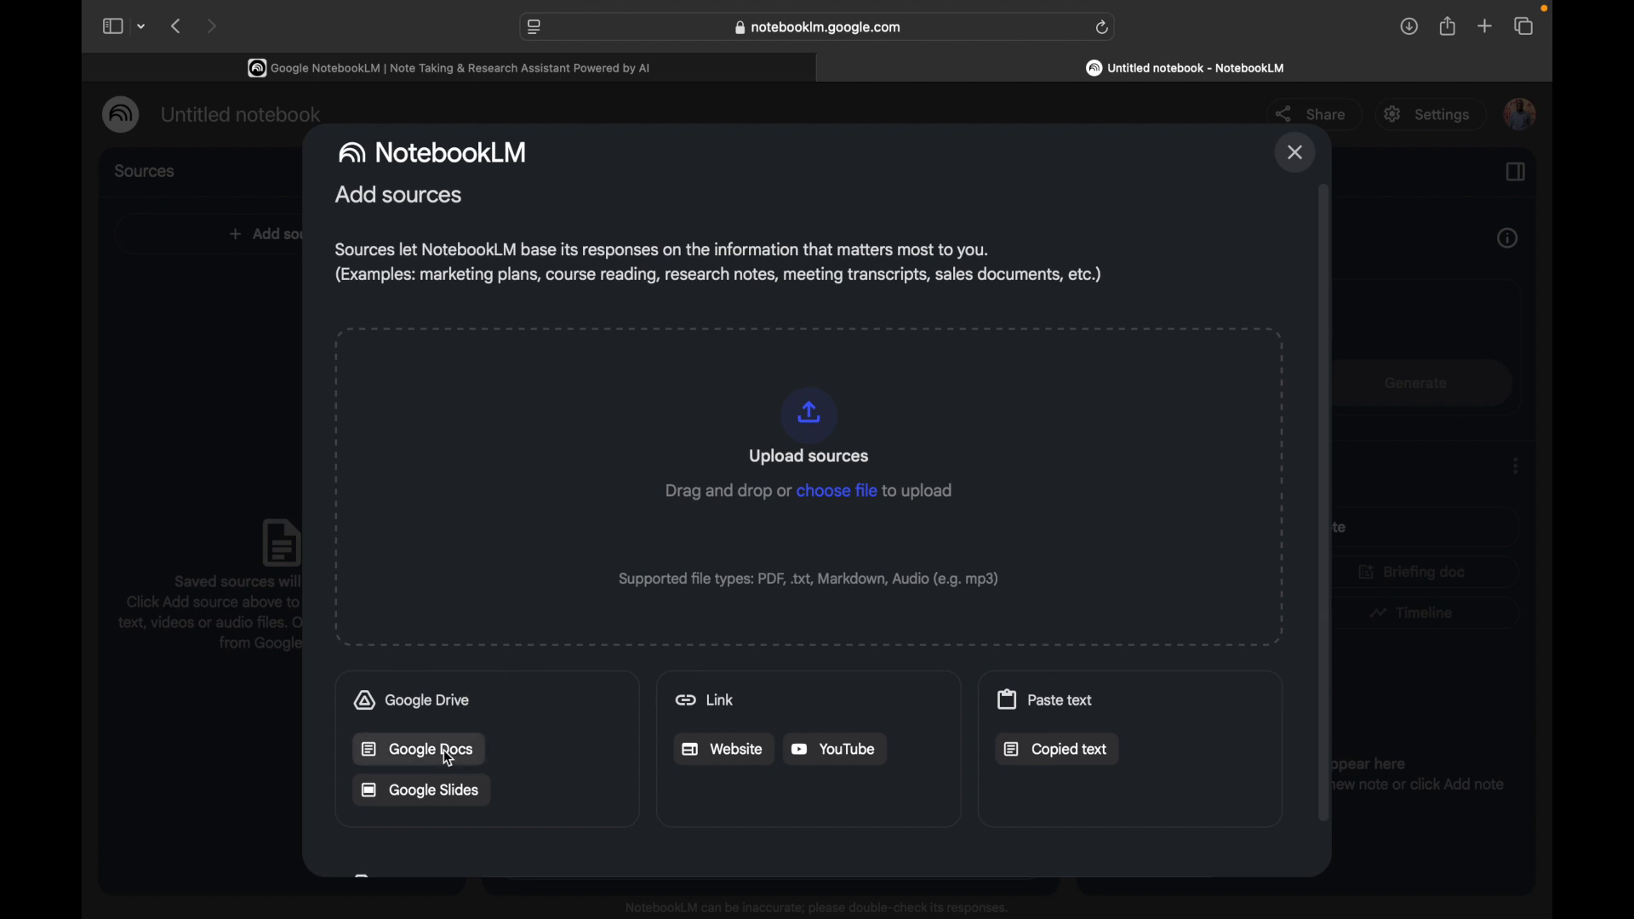
scroll(472, 757, "down", 2)
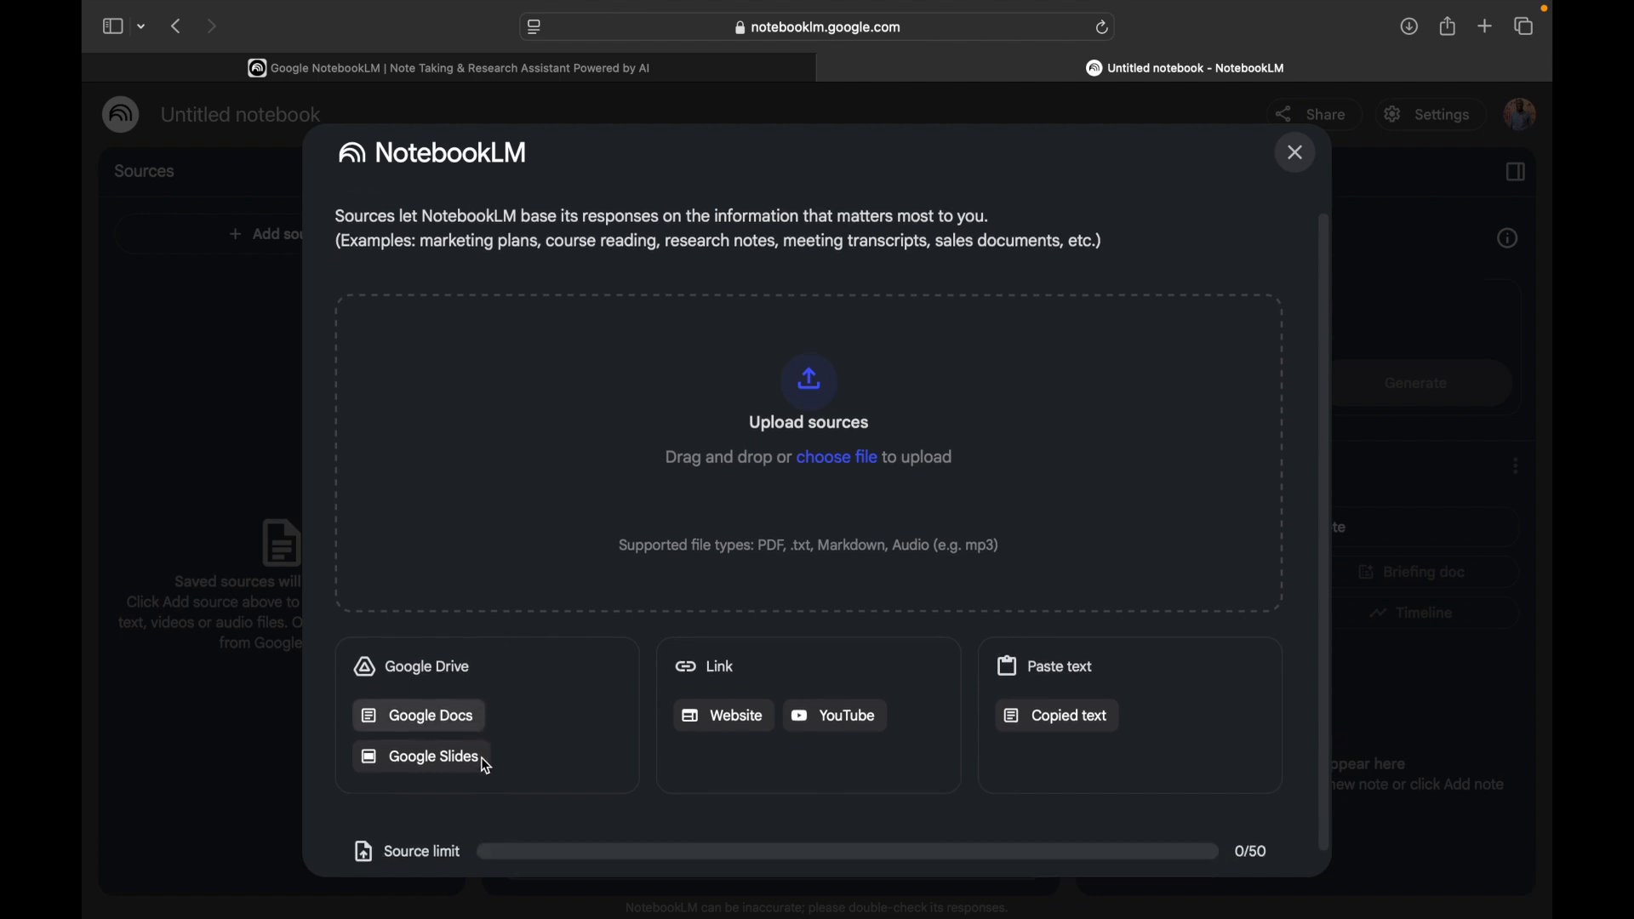
scroll(425, 769, "down", 1)
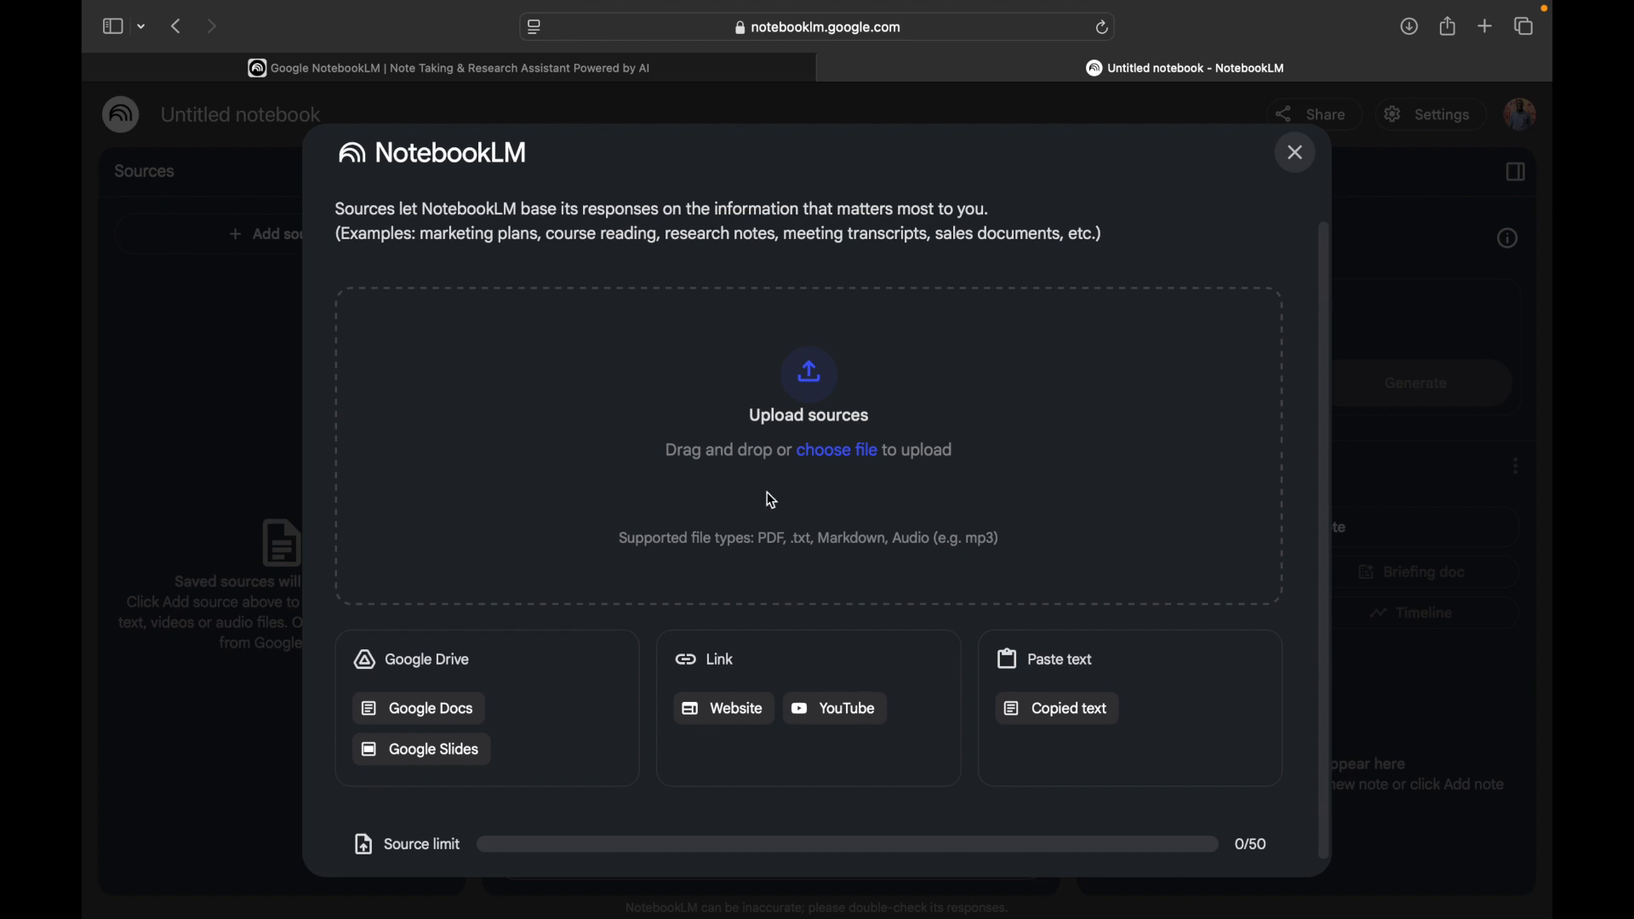
Upload Advanced_Taxation.pdf and Taxation.pdf from the Downloads folder as sources for the new notebook.
left_click(849, 453)
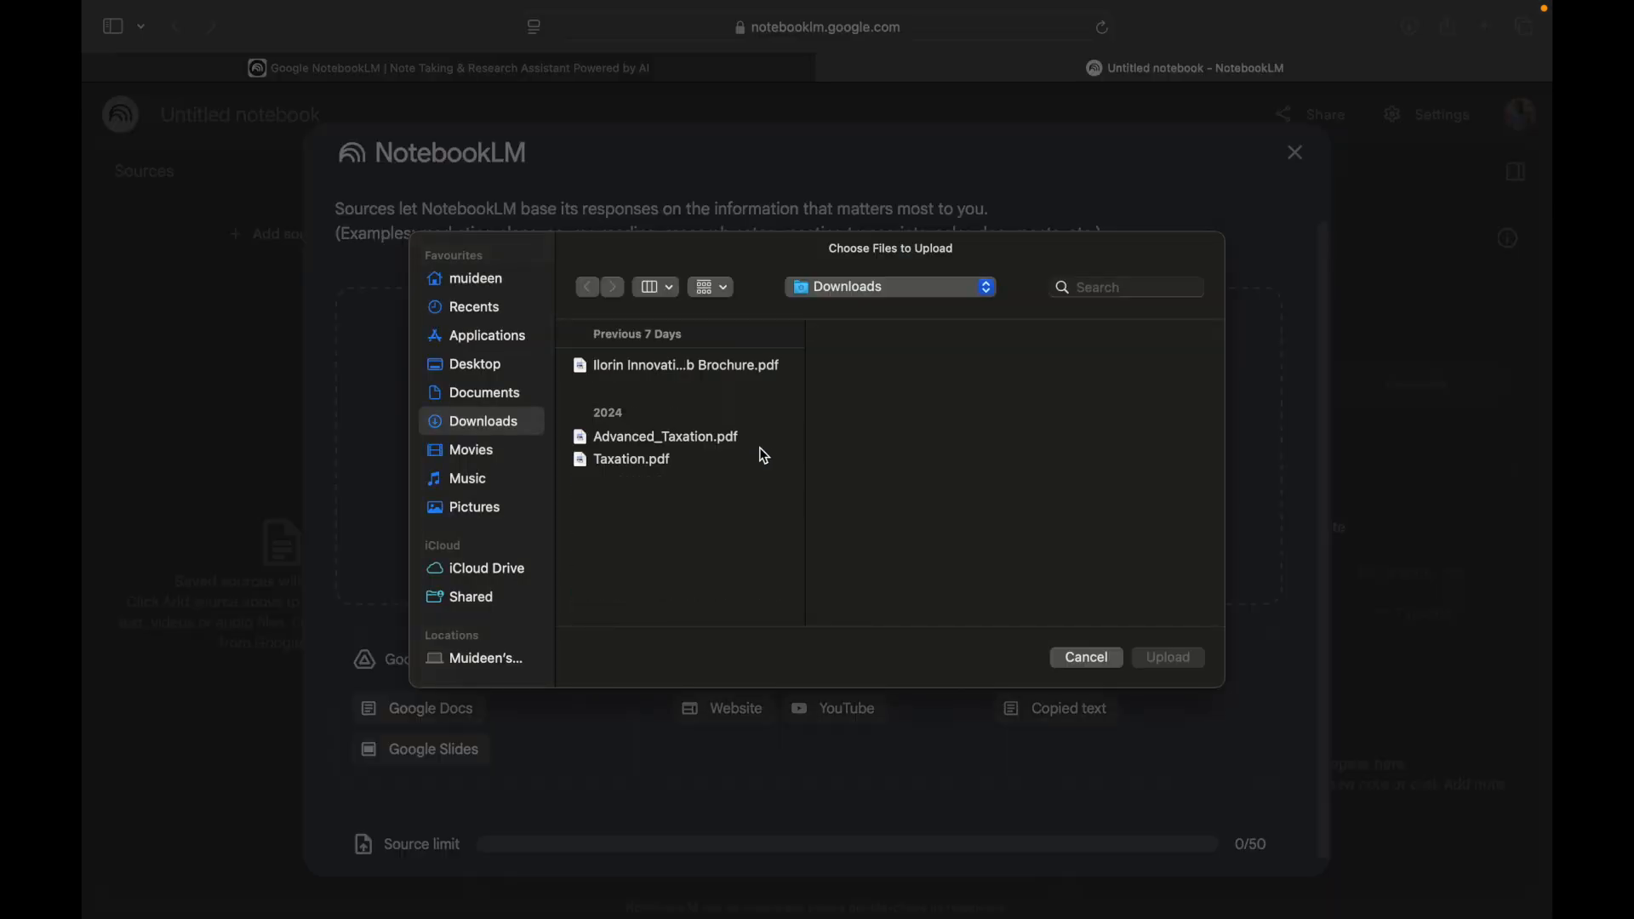
left_click(660, 438)
left_click(648, 464, "super")
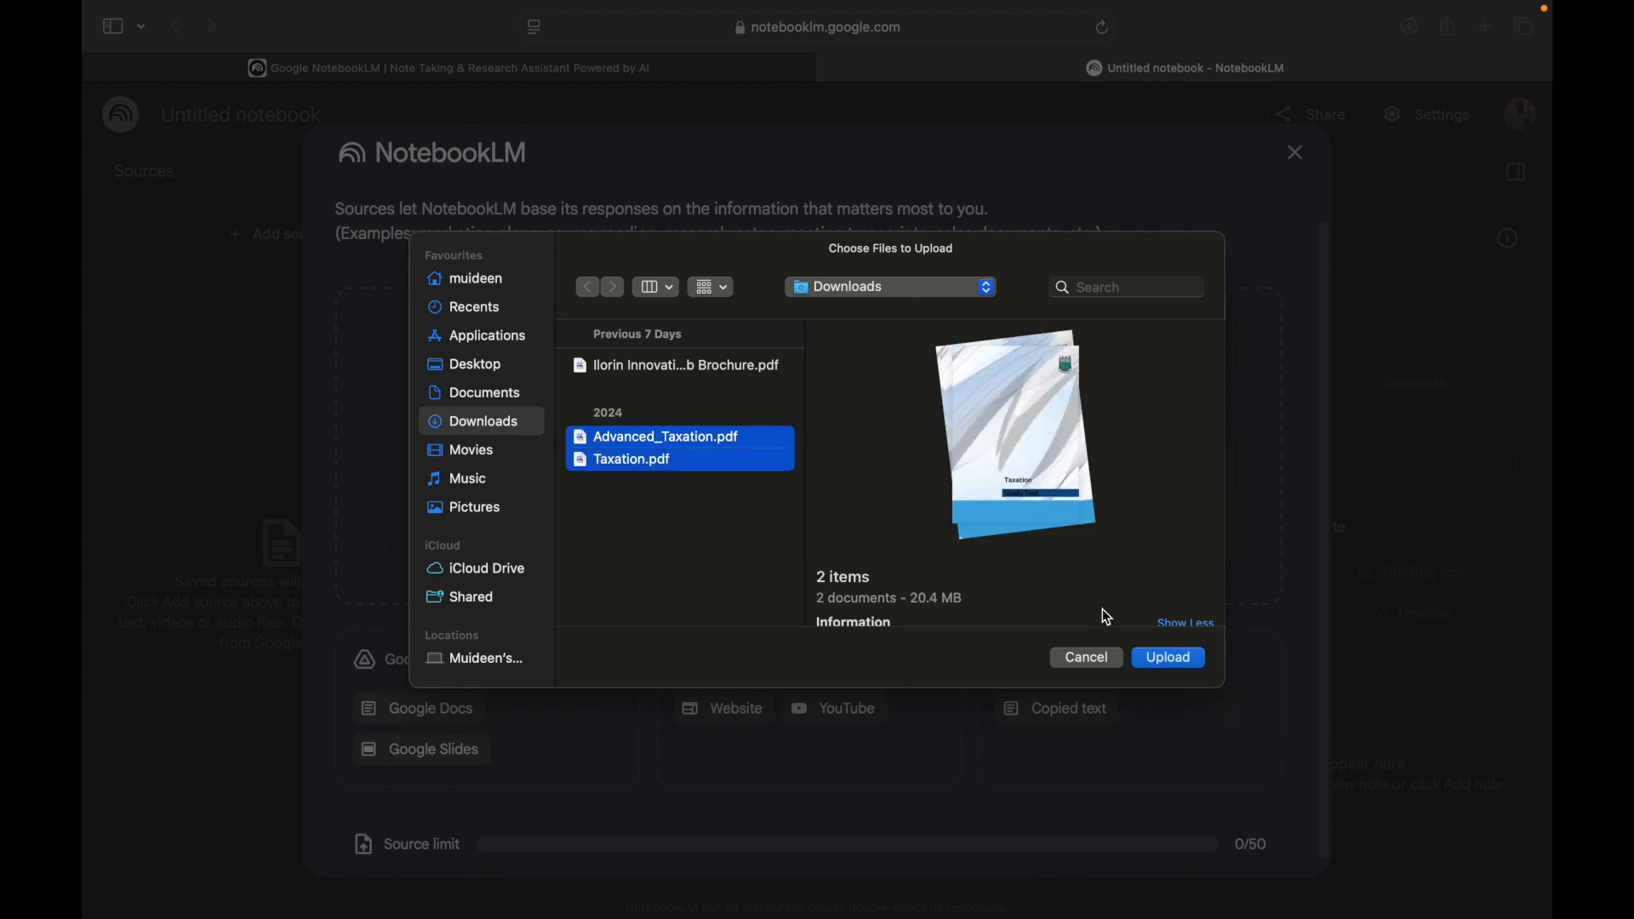
left_click(1183, 661)
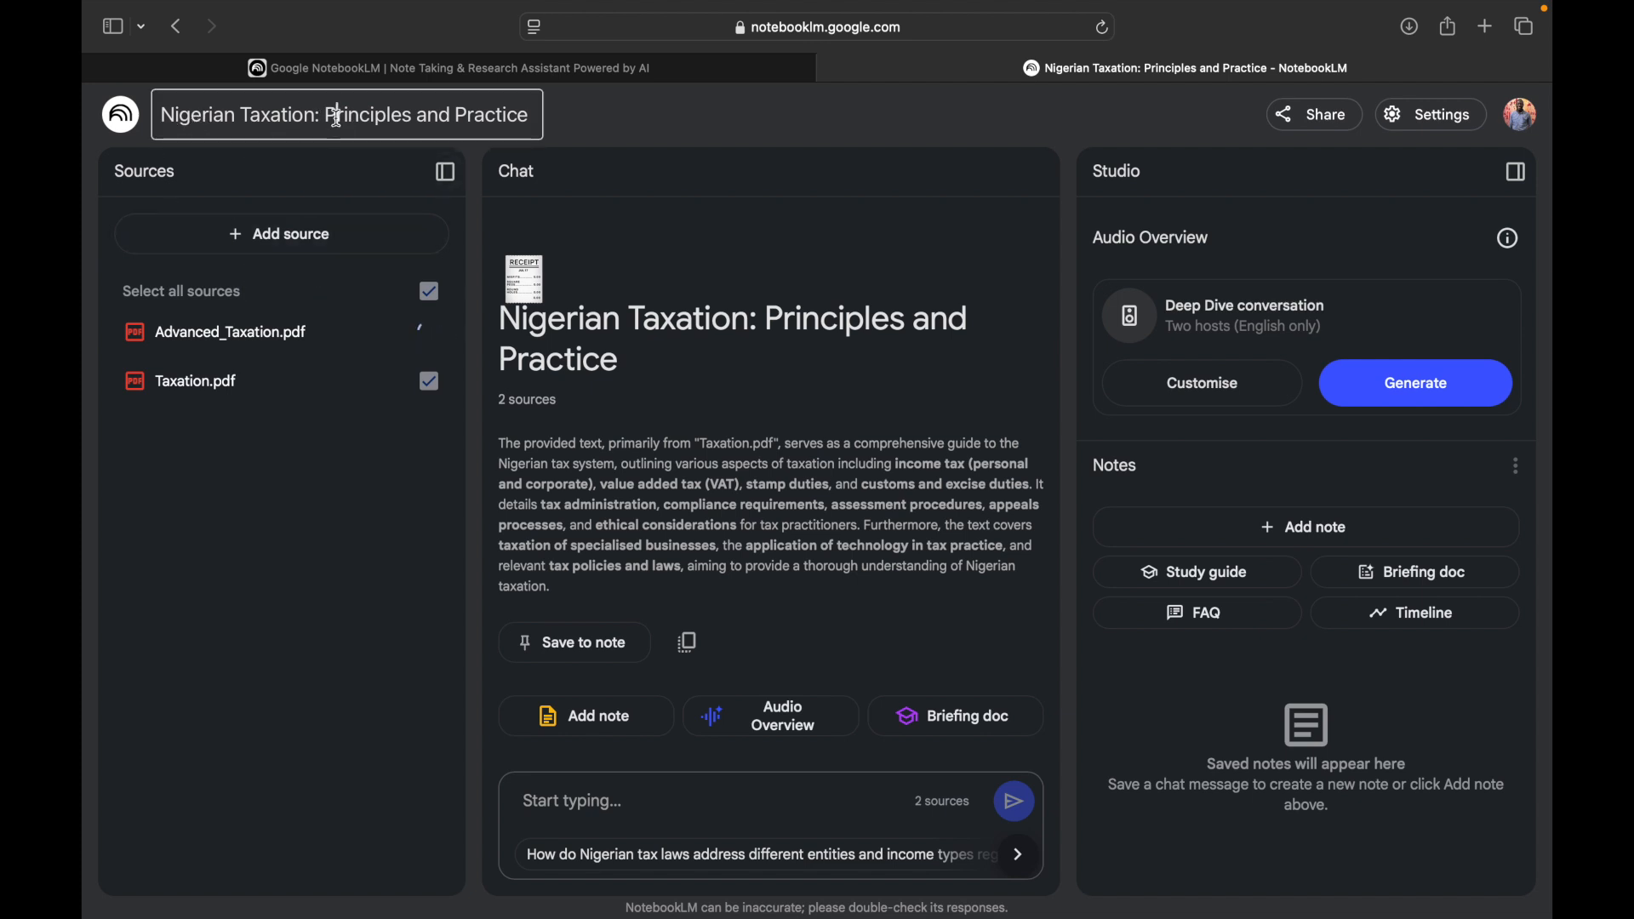
left_click(537, 122)
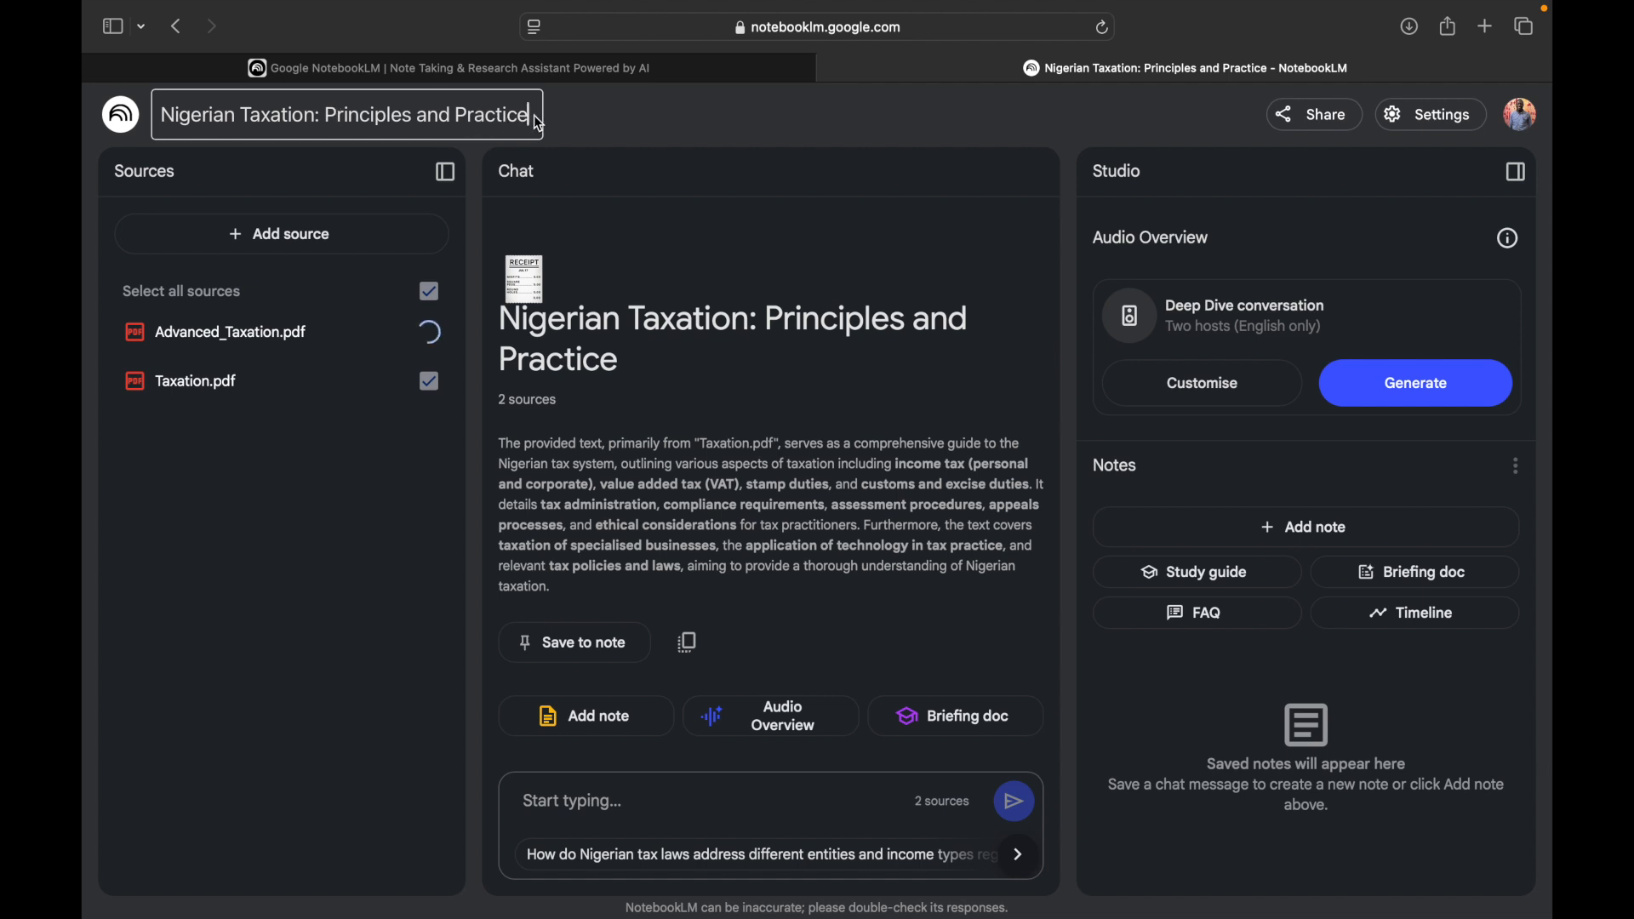
key("BackSpace")
key("BackSpace")
key("BackSpace")
key("BackSpace")
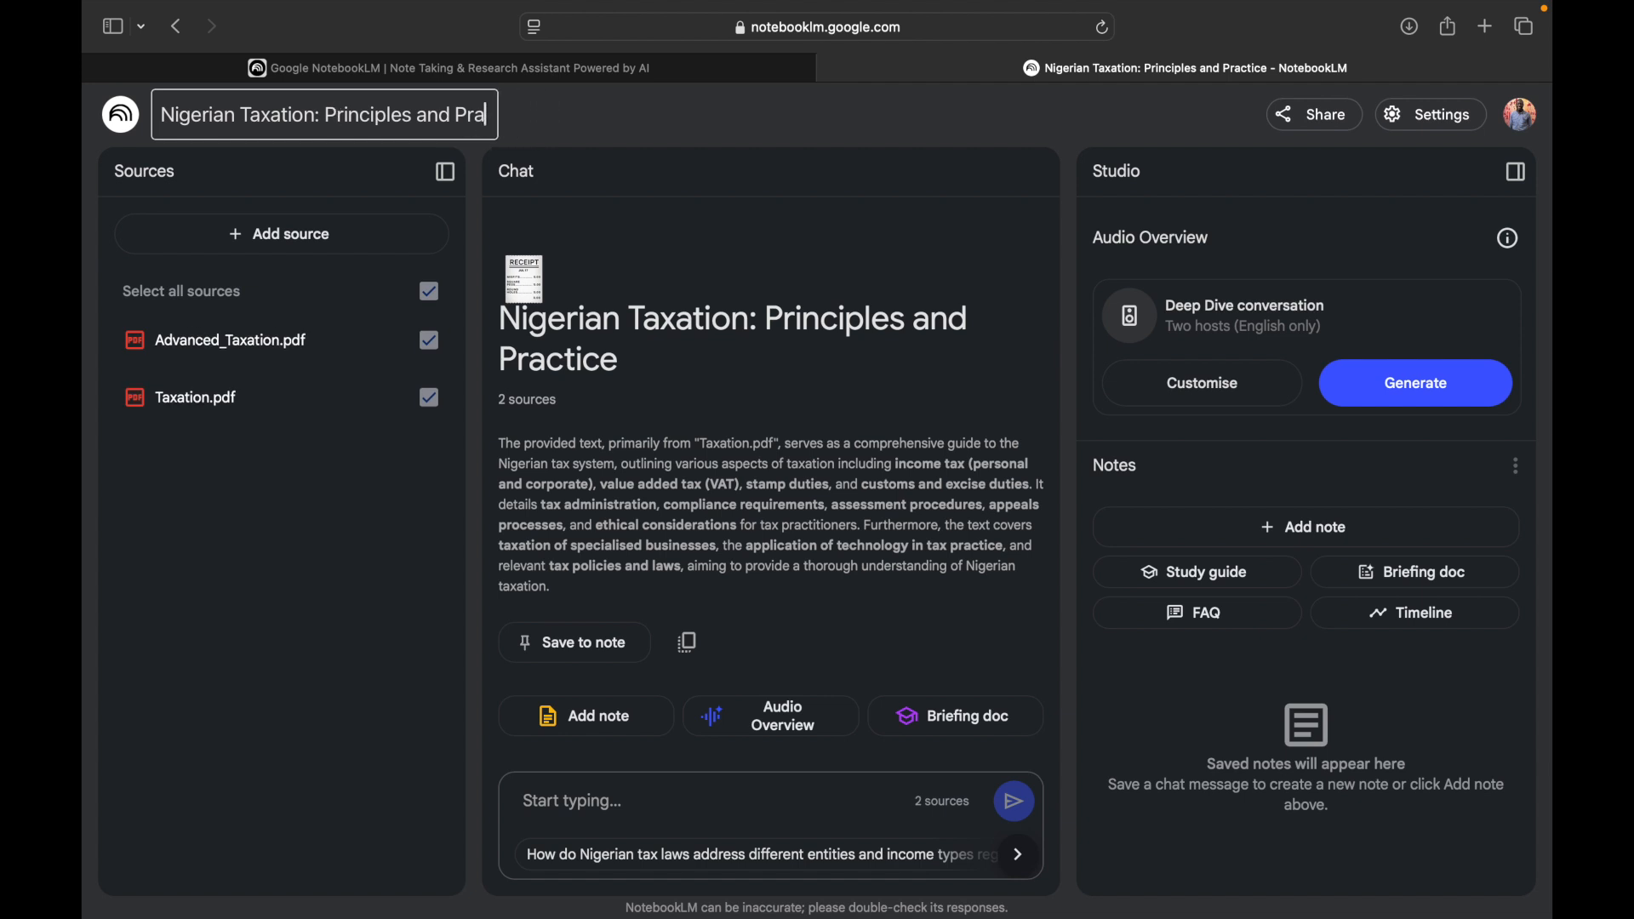
key("BackSpace")
key("BackSpace")
key("BackSpace")
key("BackSpace")
key("BackSpace")
key("BackSpace")
key("BackSpace")
key("BackSpace")
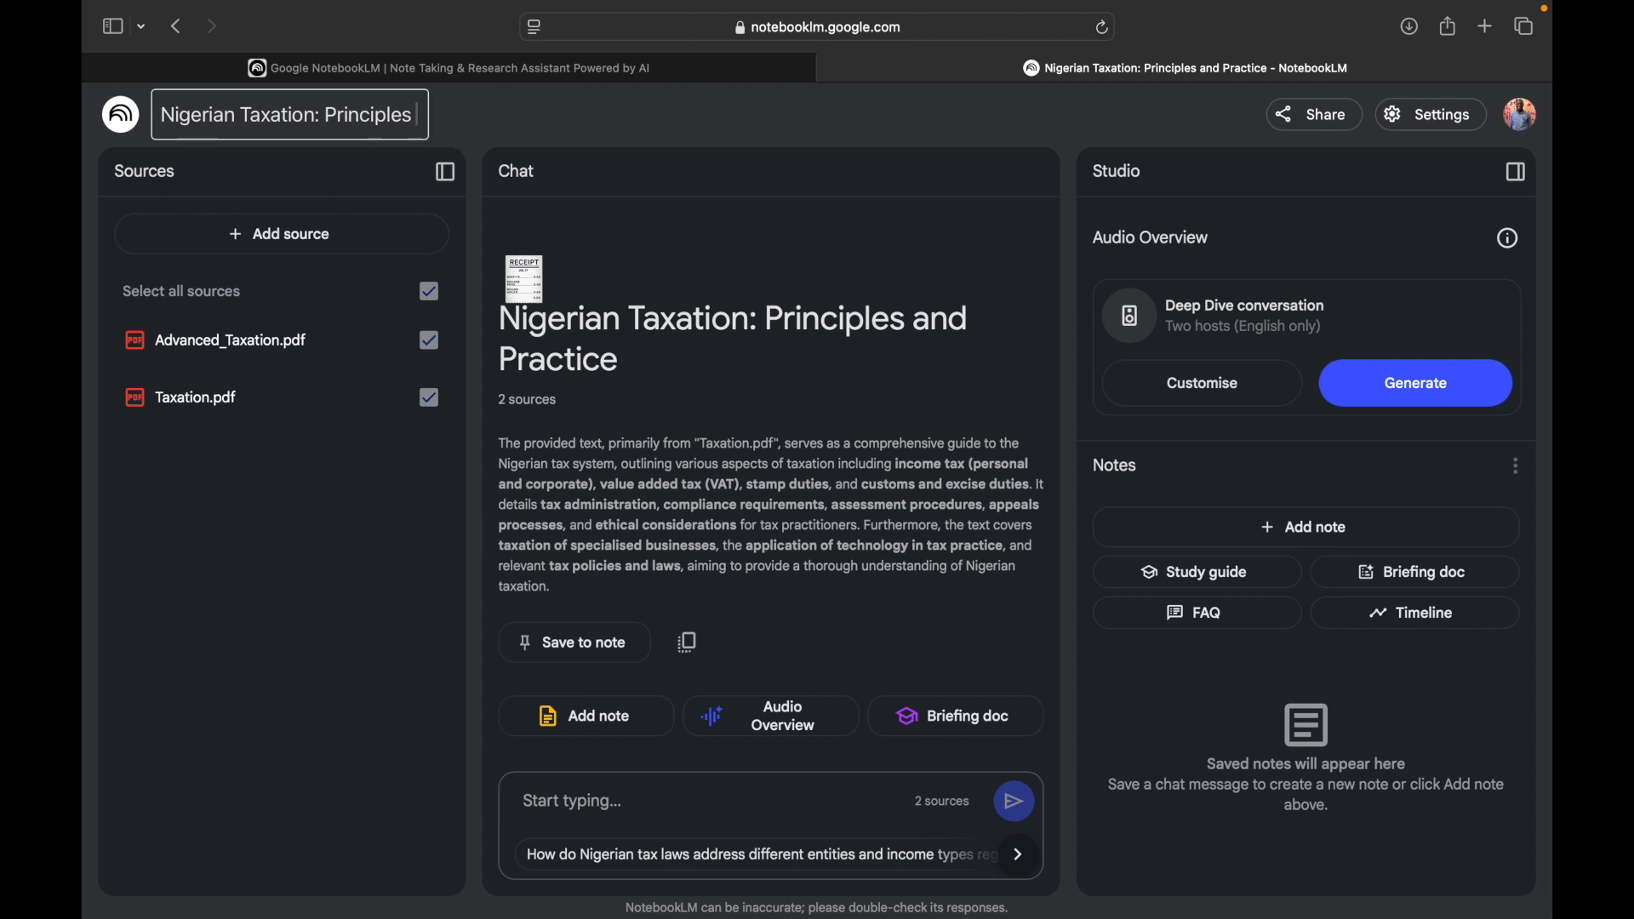
key("super+z")
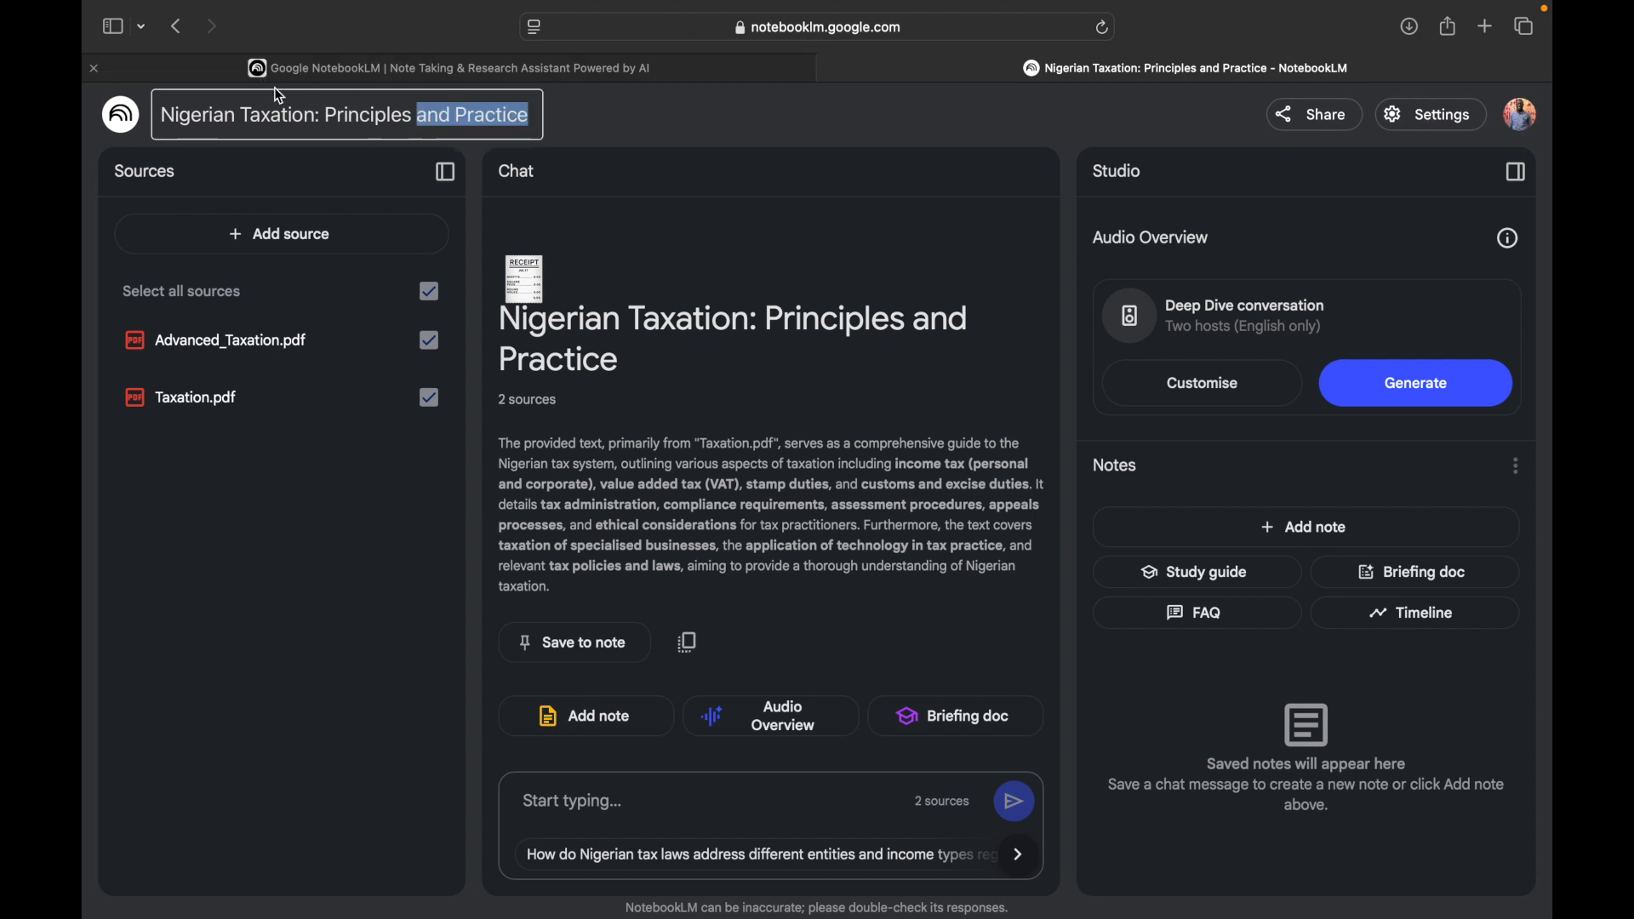
Remove "Nigerian" from the notebook title so that it reads "Taxation: Principles and Practice".
left_click(320, 115)
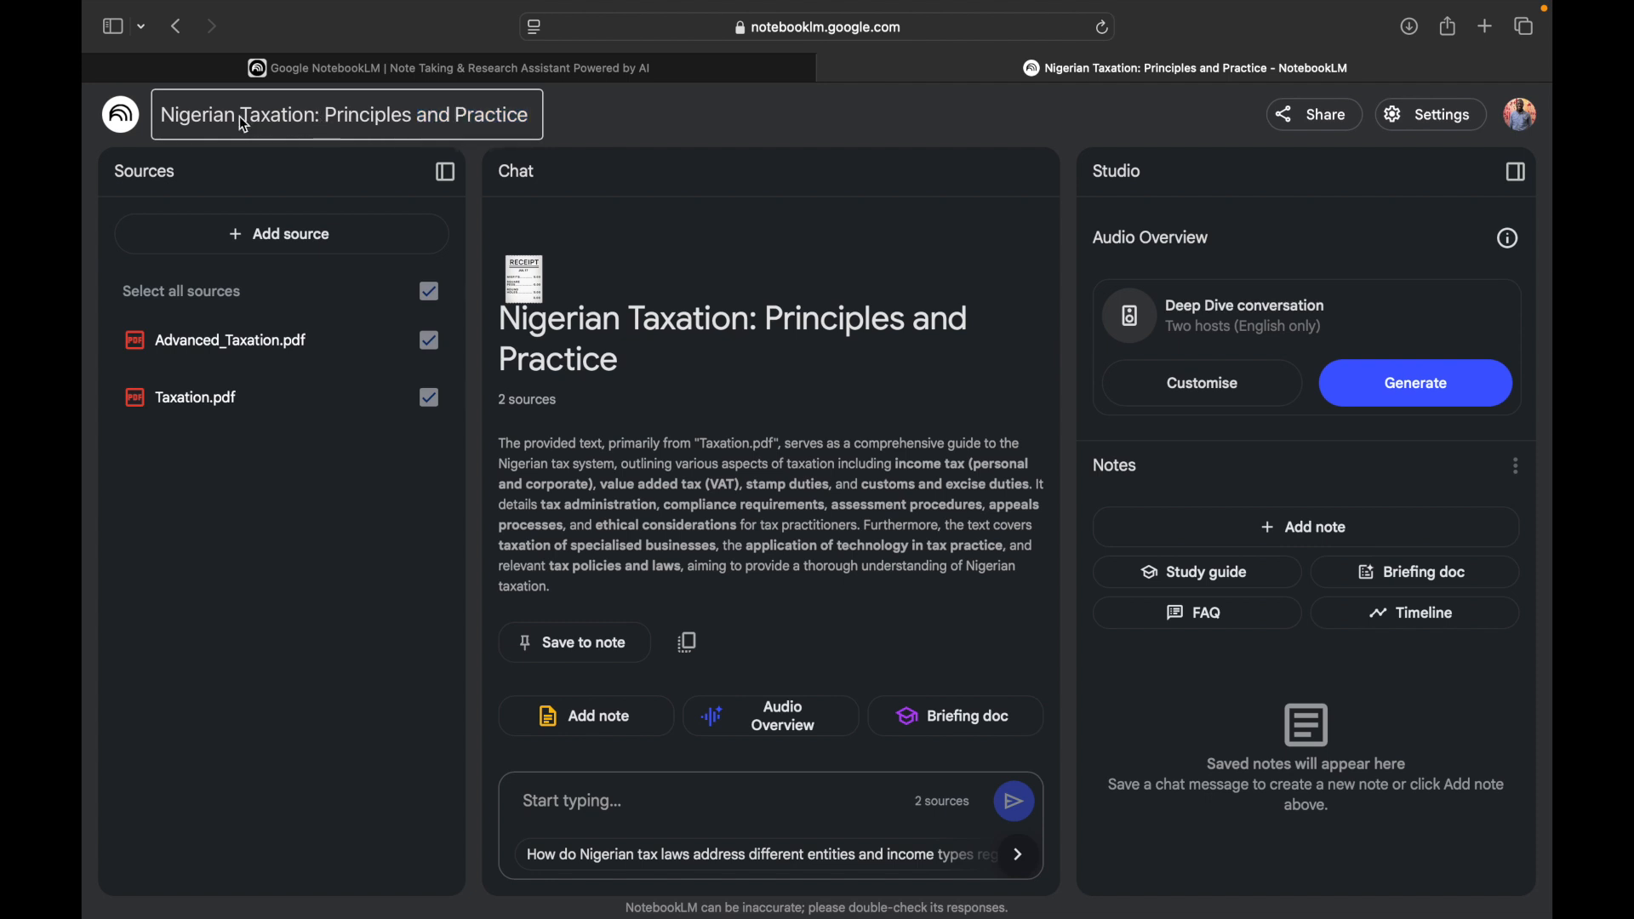
key("BackSpace")
key("BackSpace")
key("BackSpace")
key("BackSpace")
key("BackSpace")
key("BackSpace")
key("BackSpace")
key("BackSpace")
key("BackSpace")
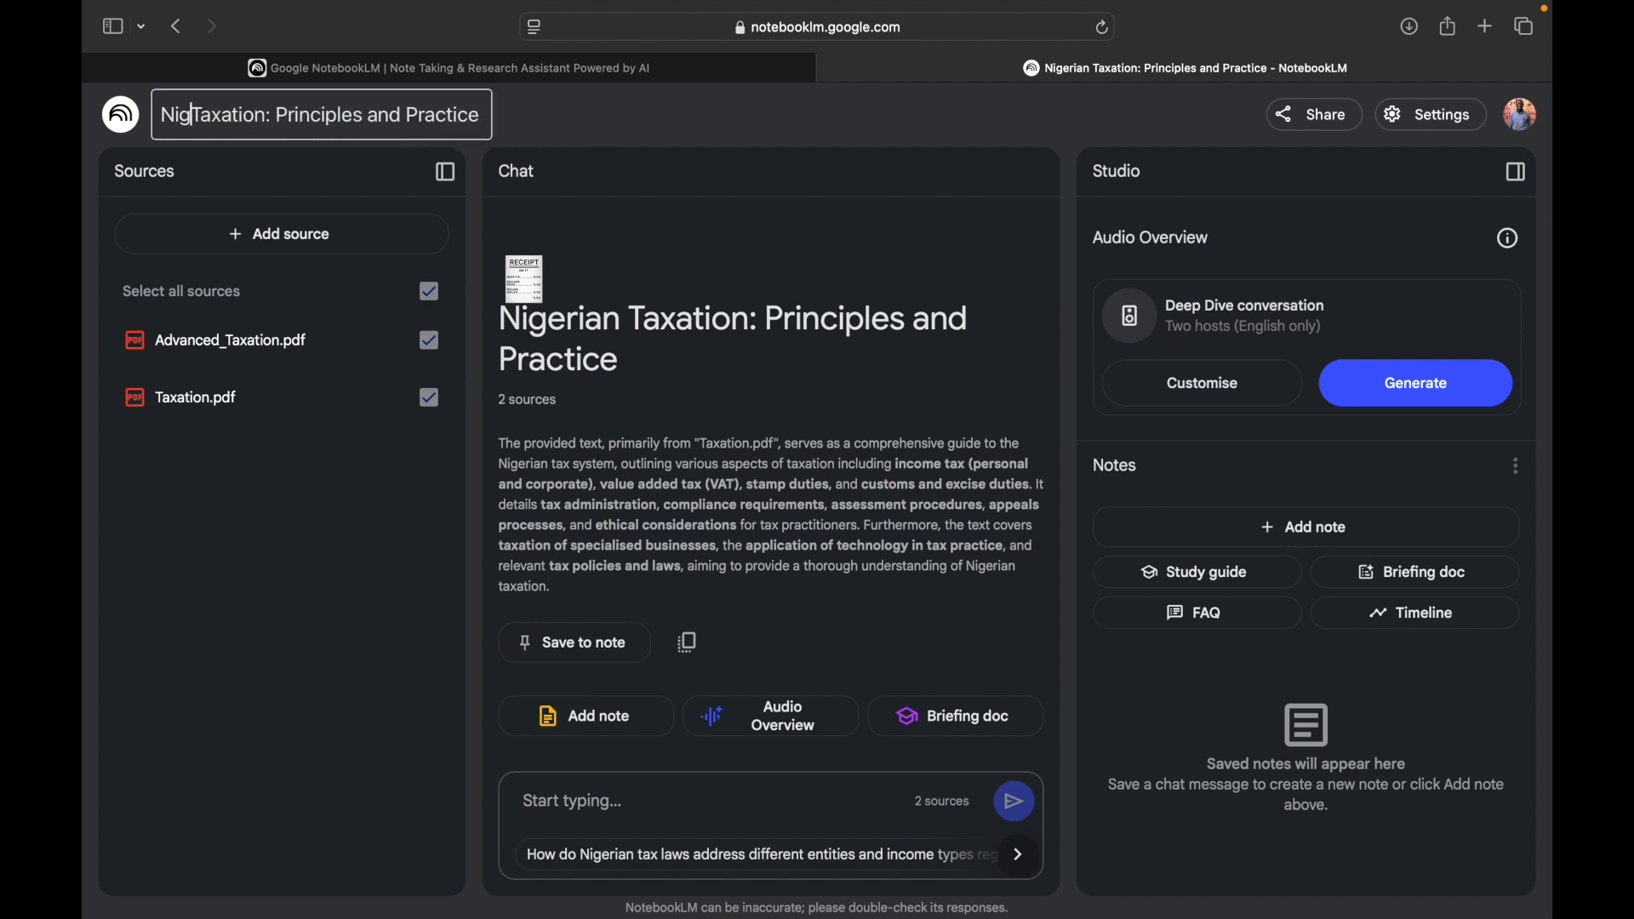
left_click(451, 119)
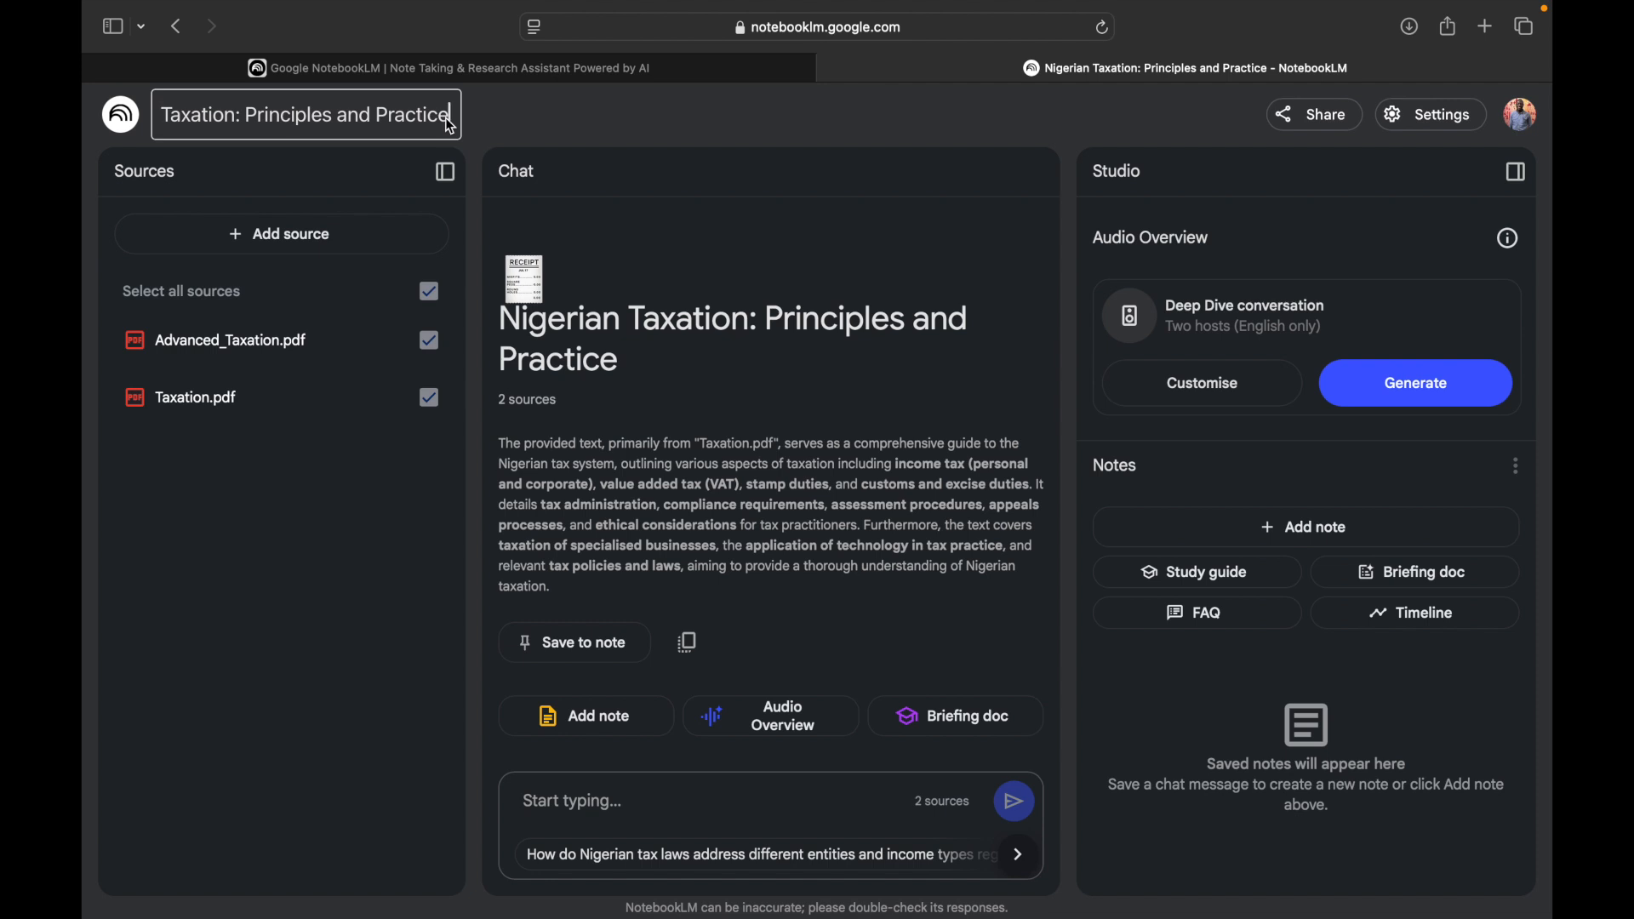
left_click(510, 109)
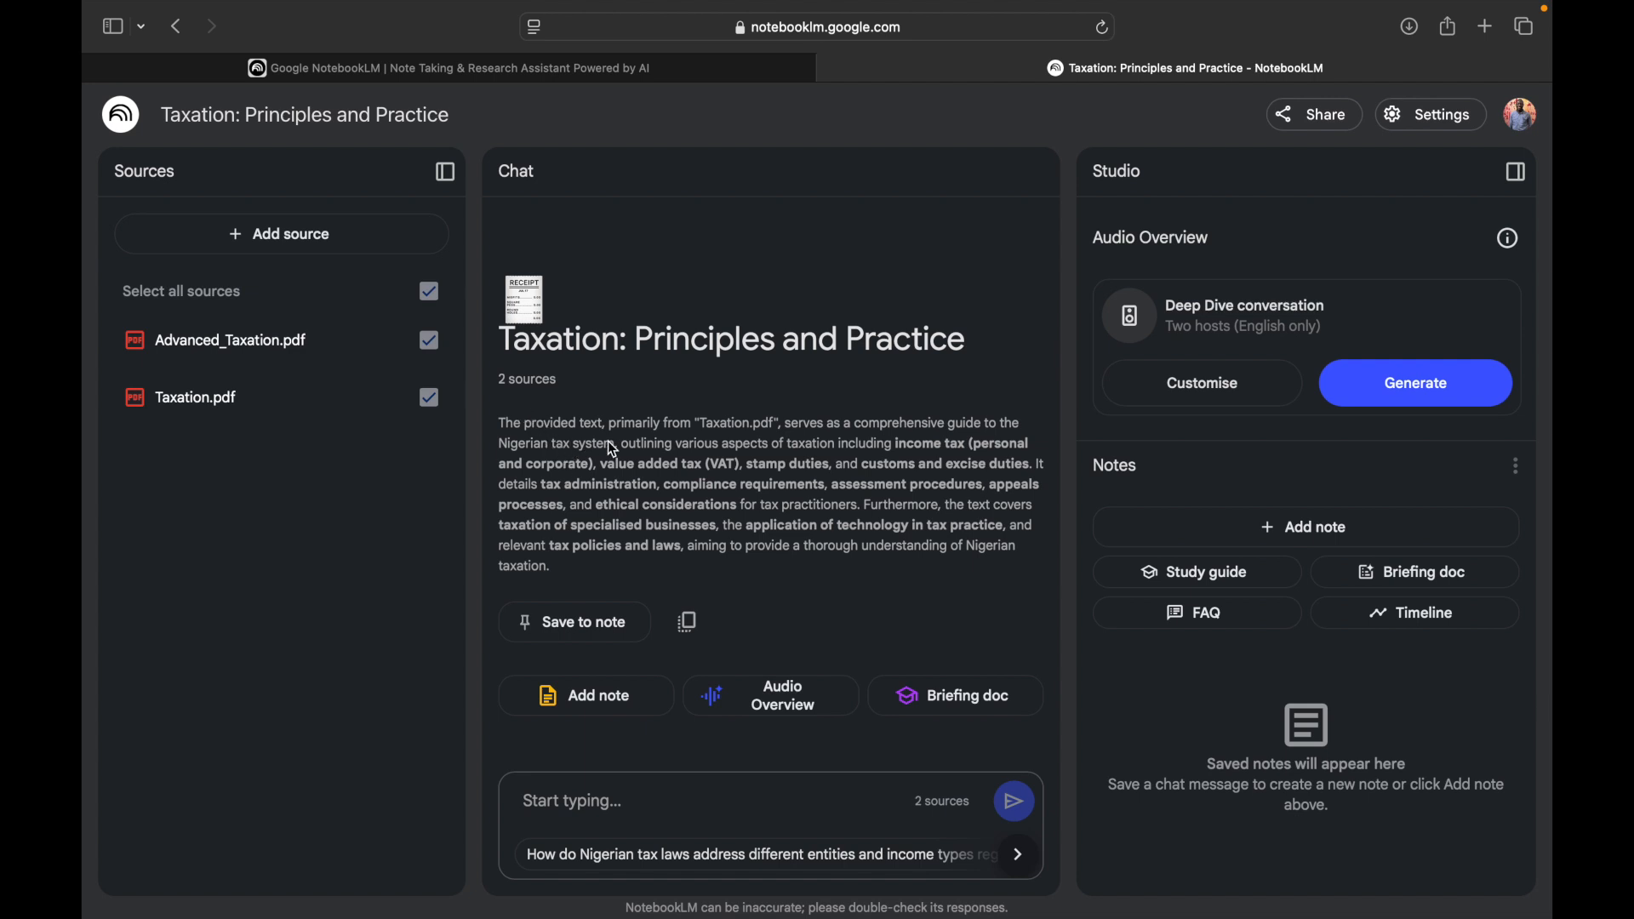
Add the recent Google Docs file beginning "Application of Technology in Financia" from Google Drive as another notebook source.
scroll(679, 547, "down", 1)
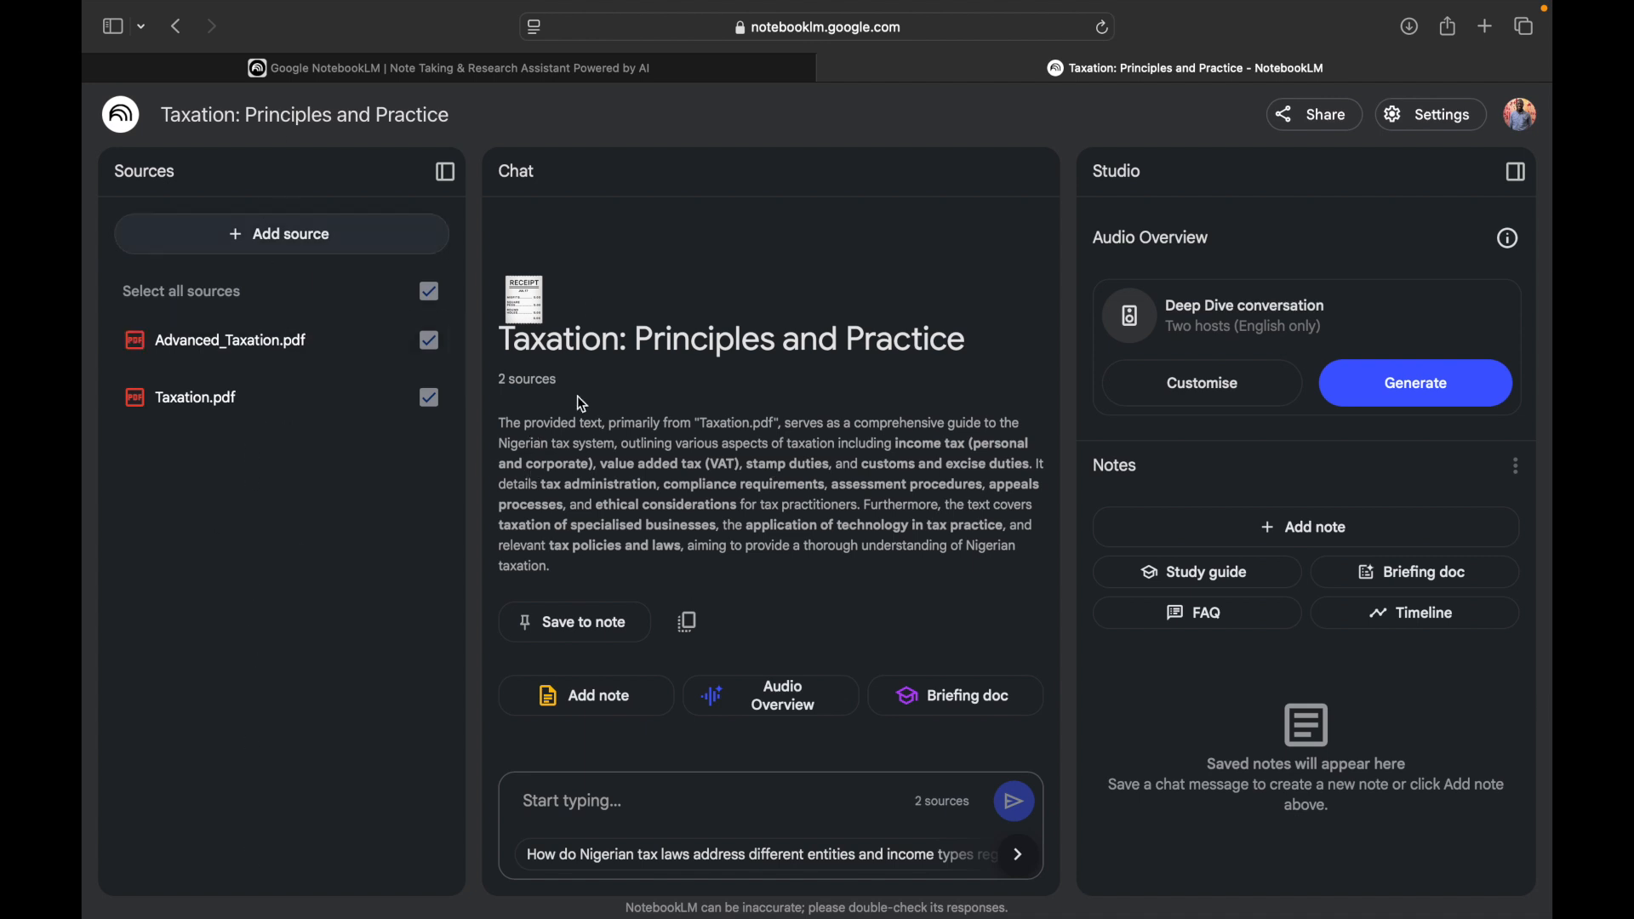
left_click(302, 244)
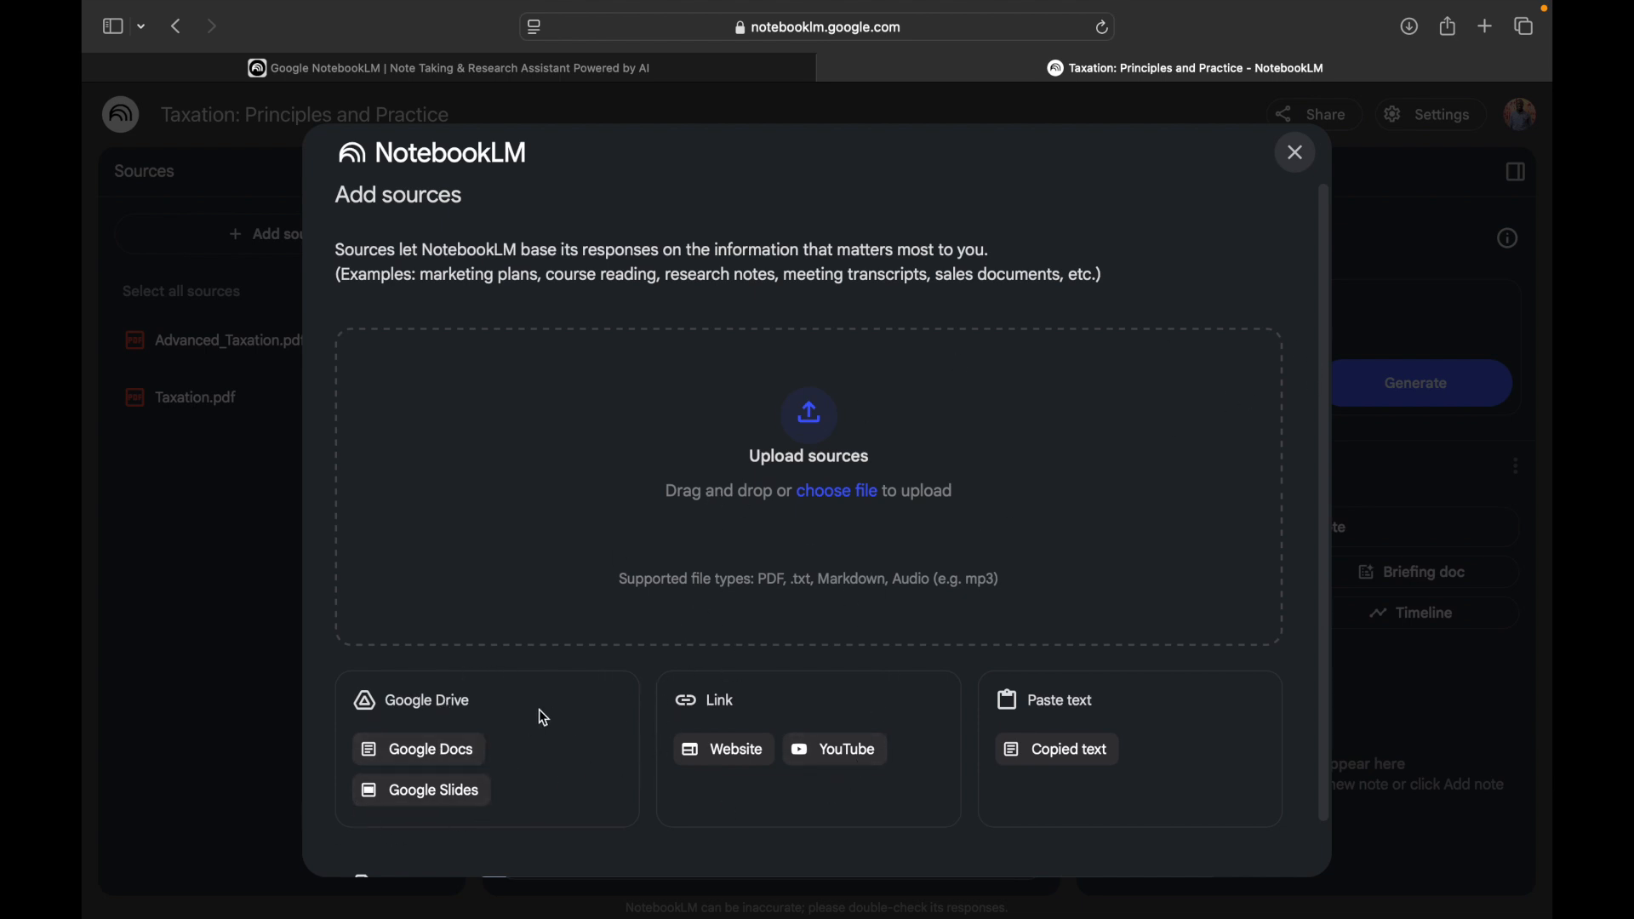
left_click(468, 753)
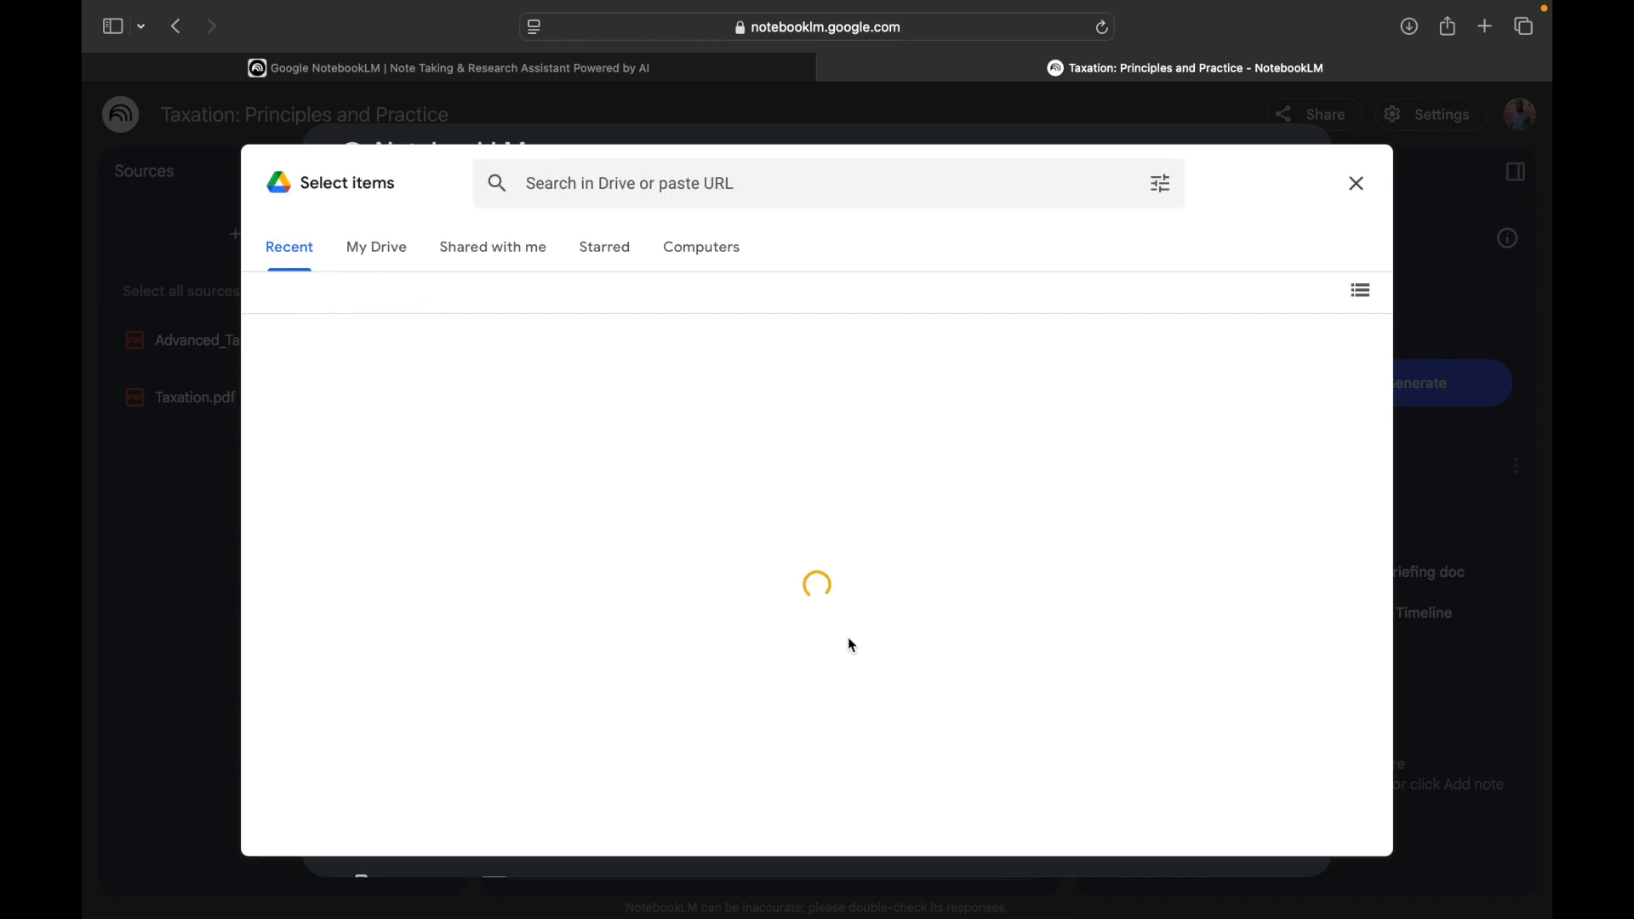
scroll(847, 637, "down", 1)
scroll(847, 638, "down", 1)
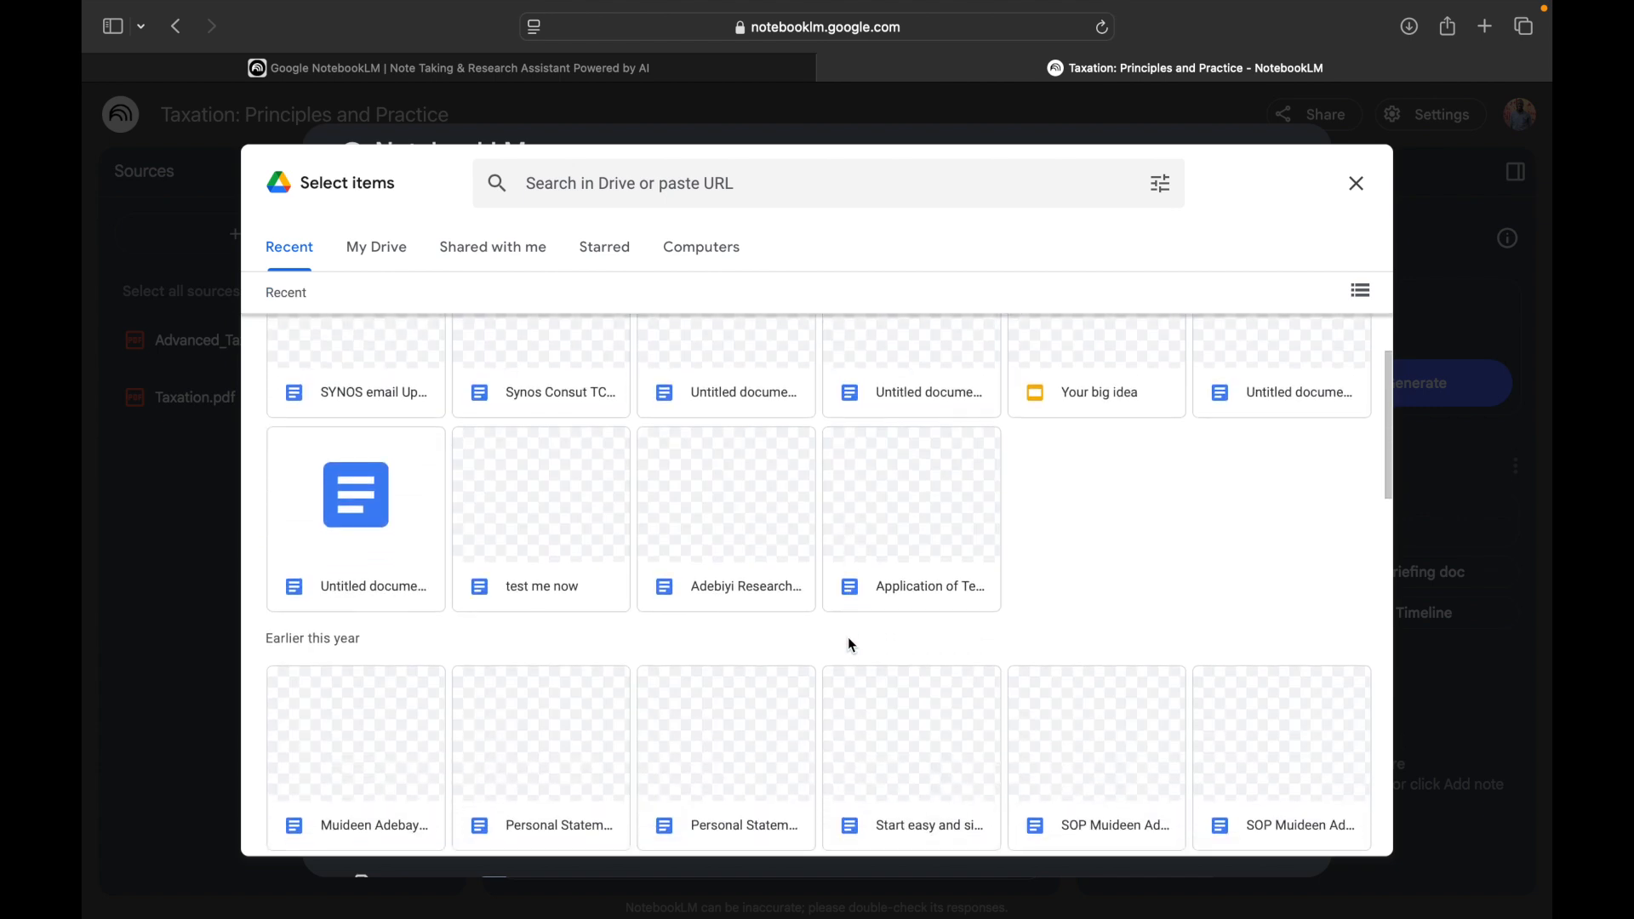
left_click(943, 580)
left_click(1334, 825)
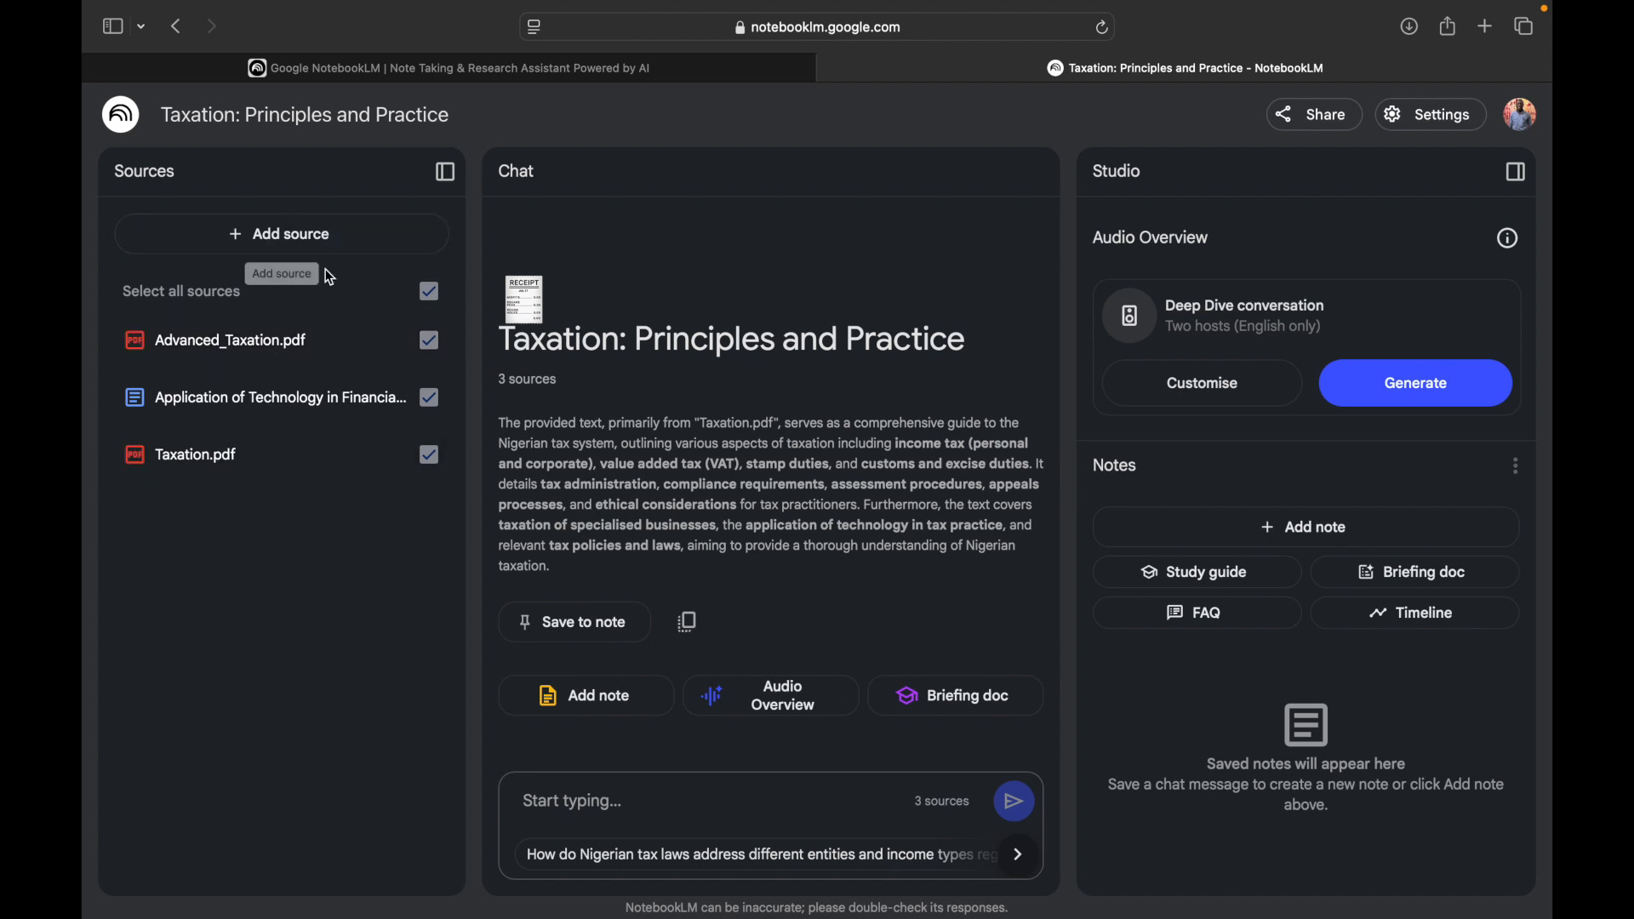
left_click(277, 244)
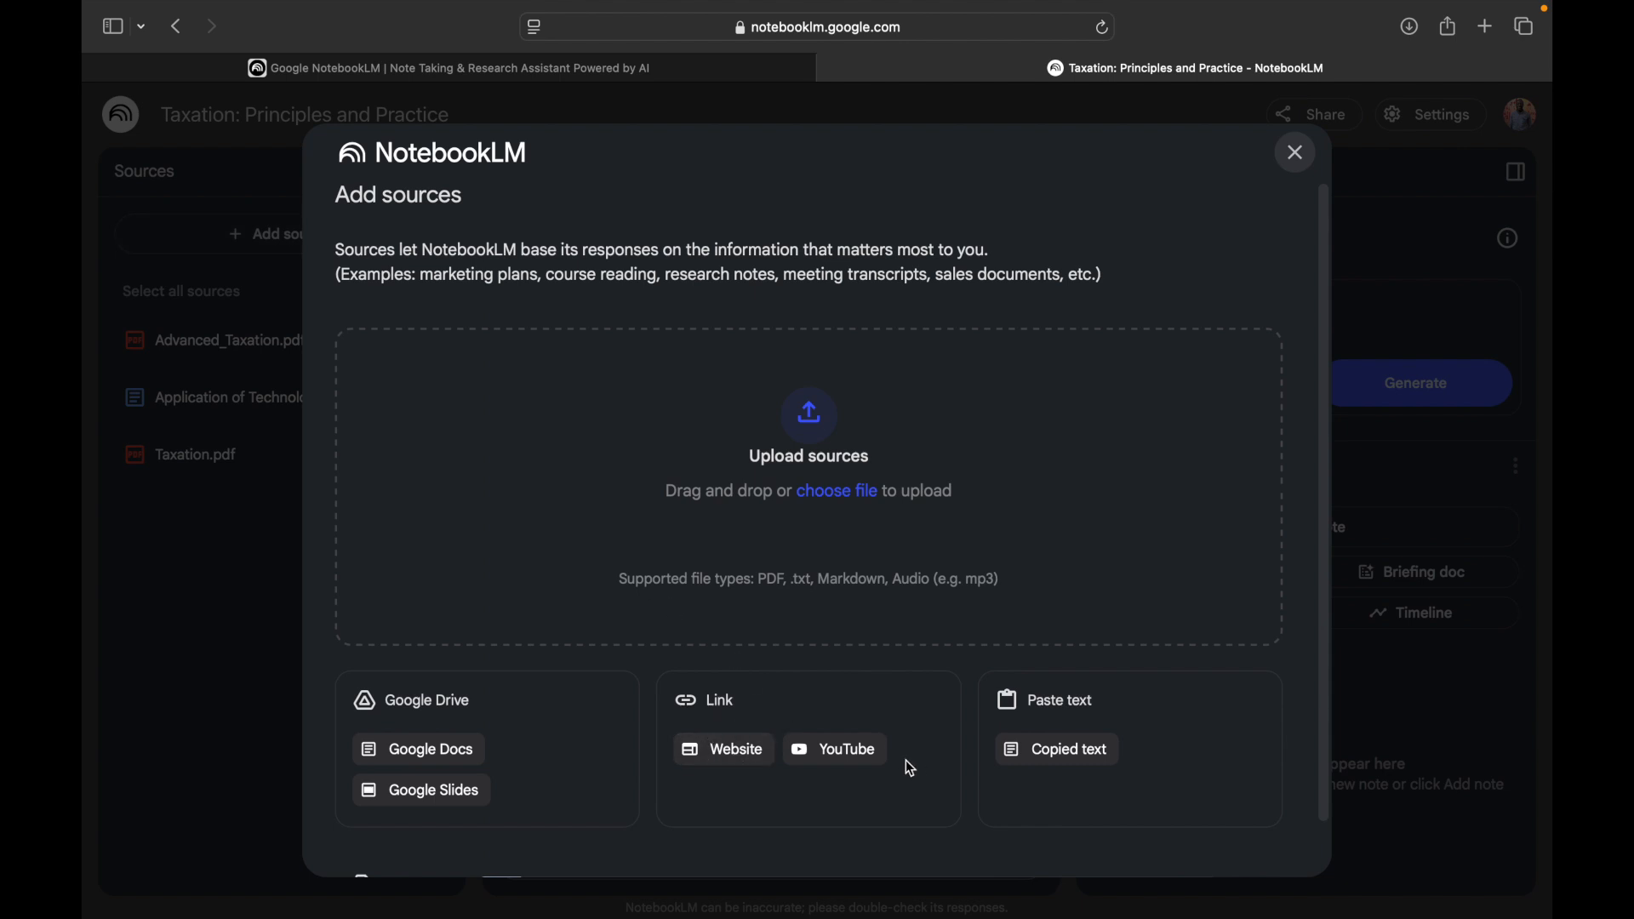
left_click(842, 755)
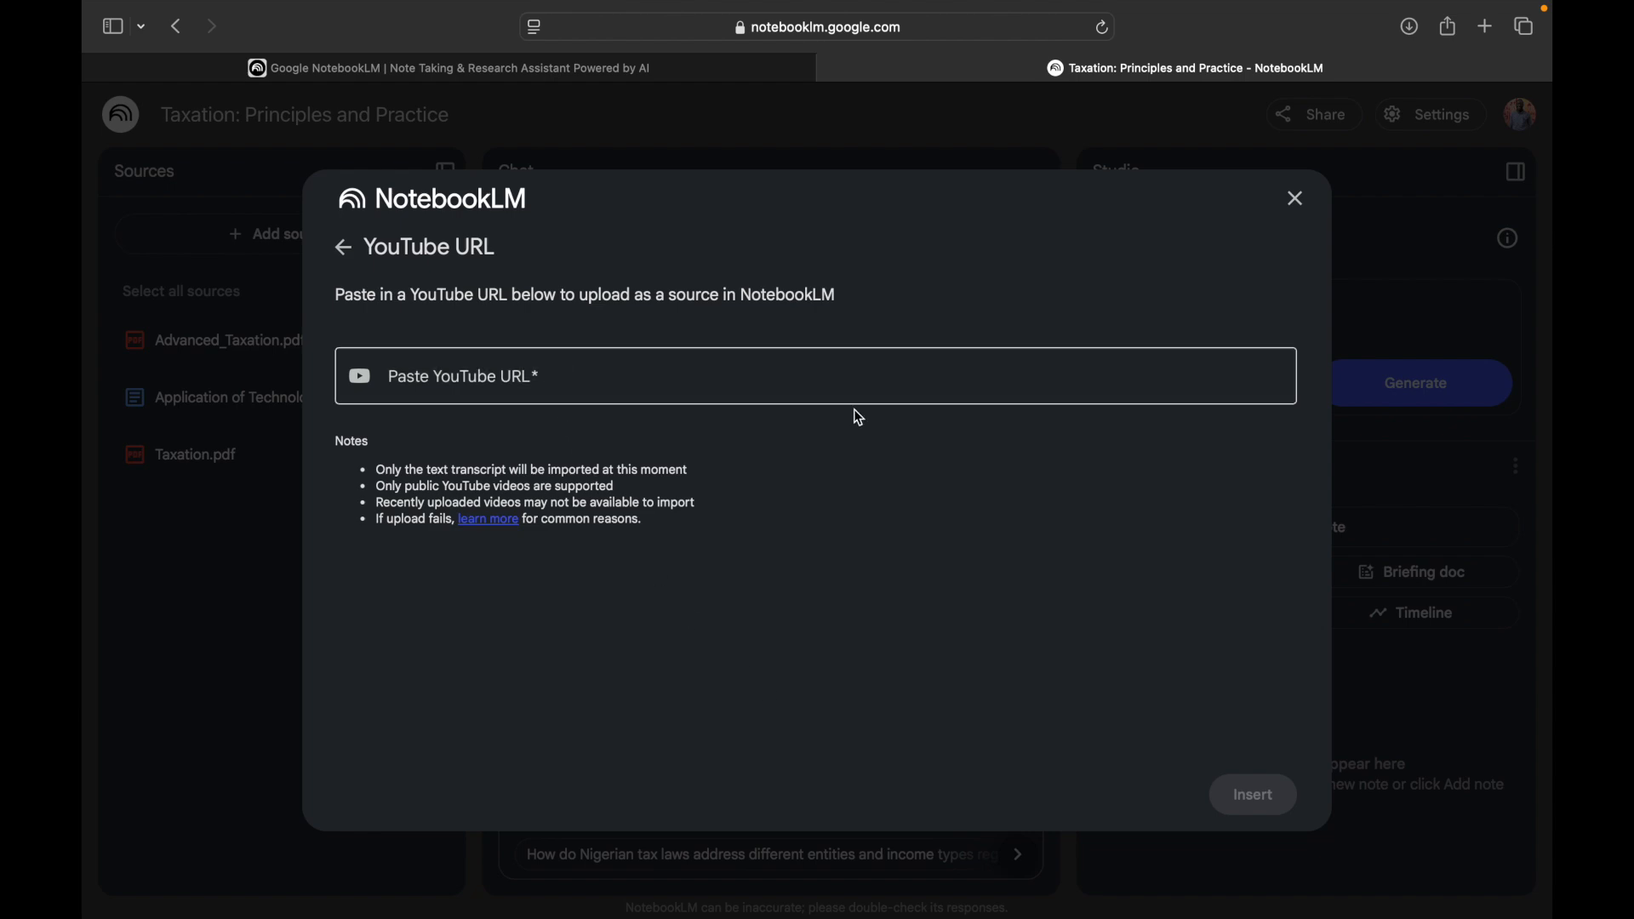
left_click(1296, 199)
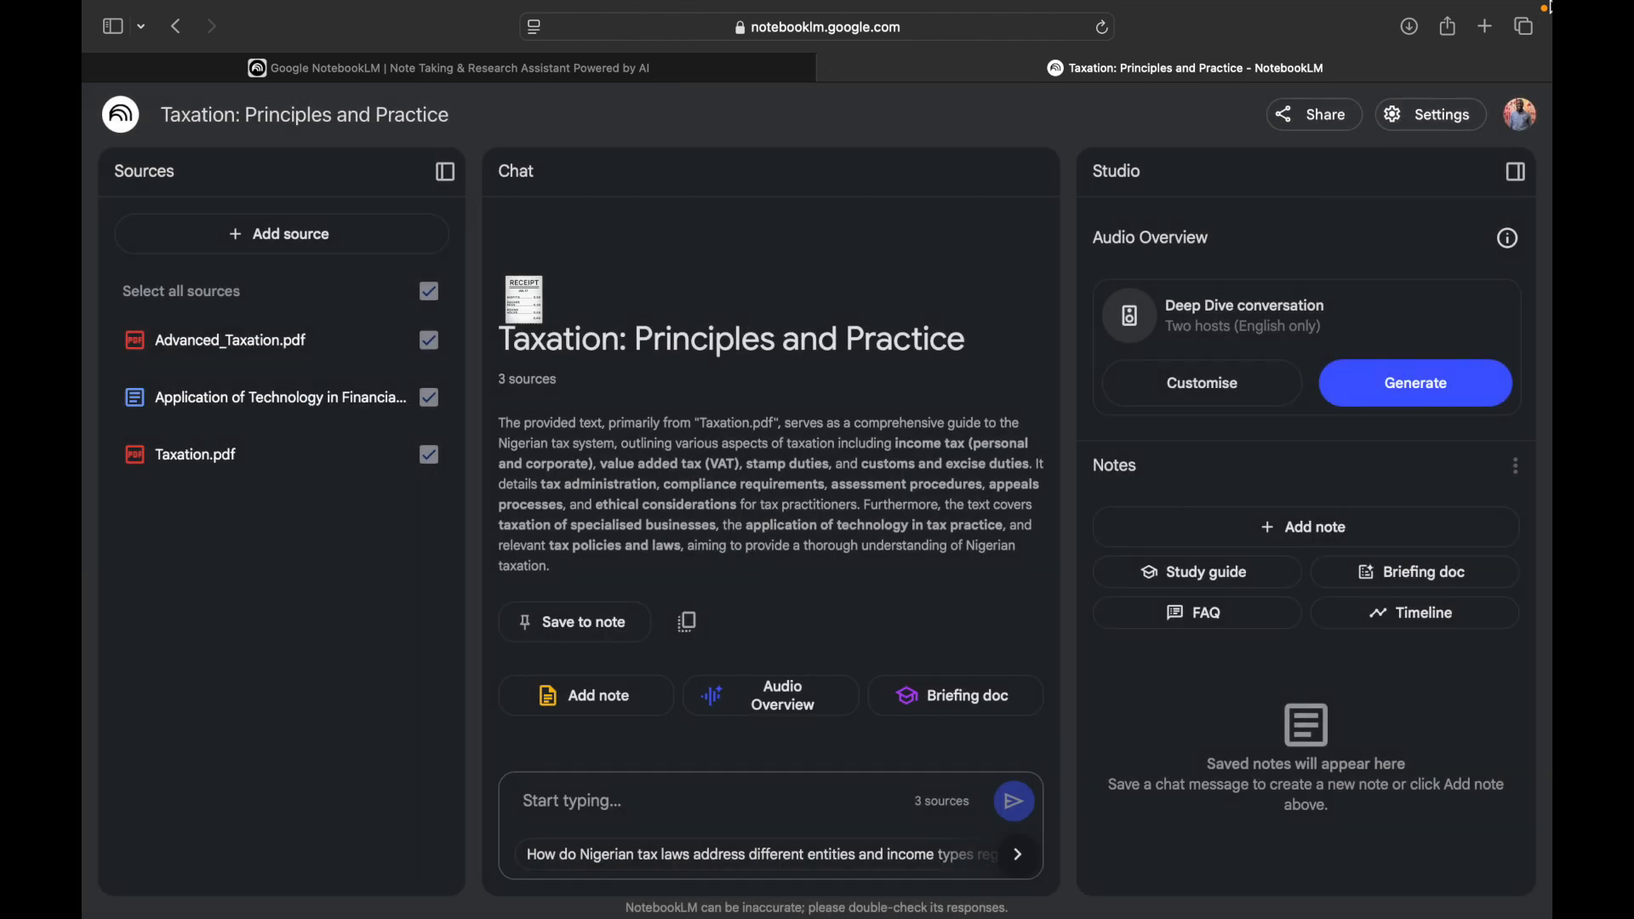
Open the YouTube home page in a new browser tab.
mouse_move(1496, 39)
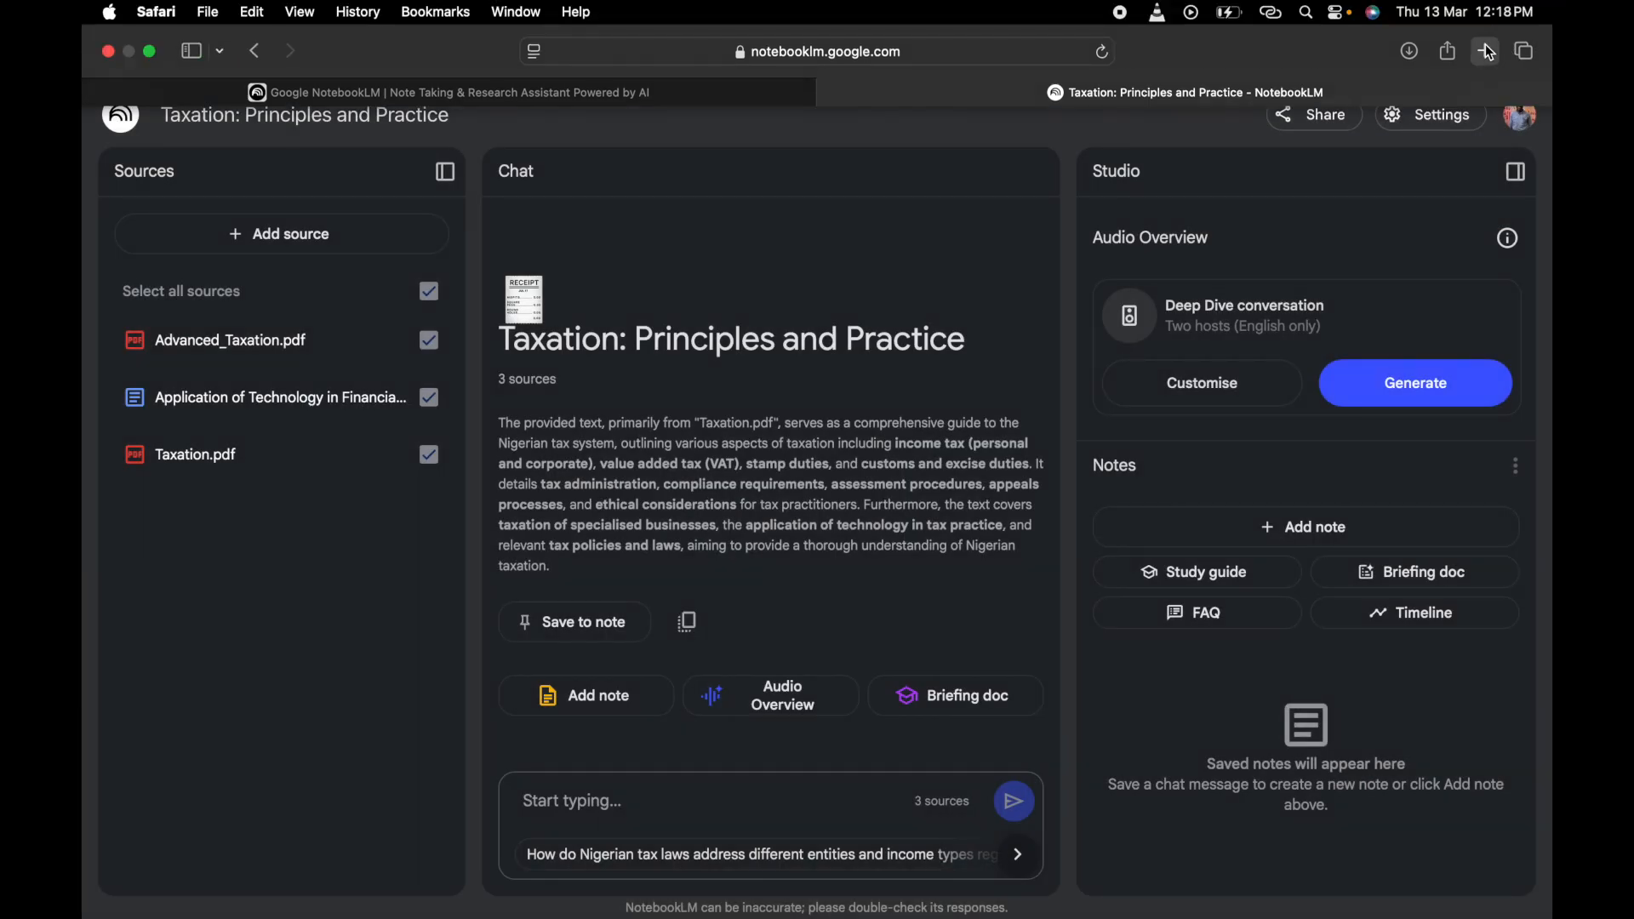
left_click(1486, 52)
left_click(374, 438)
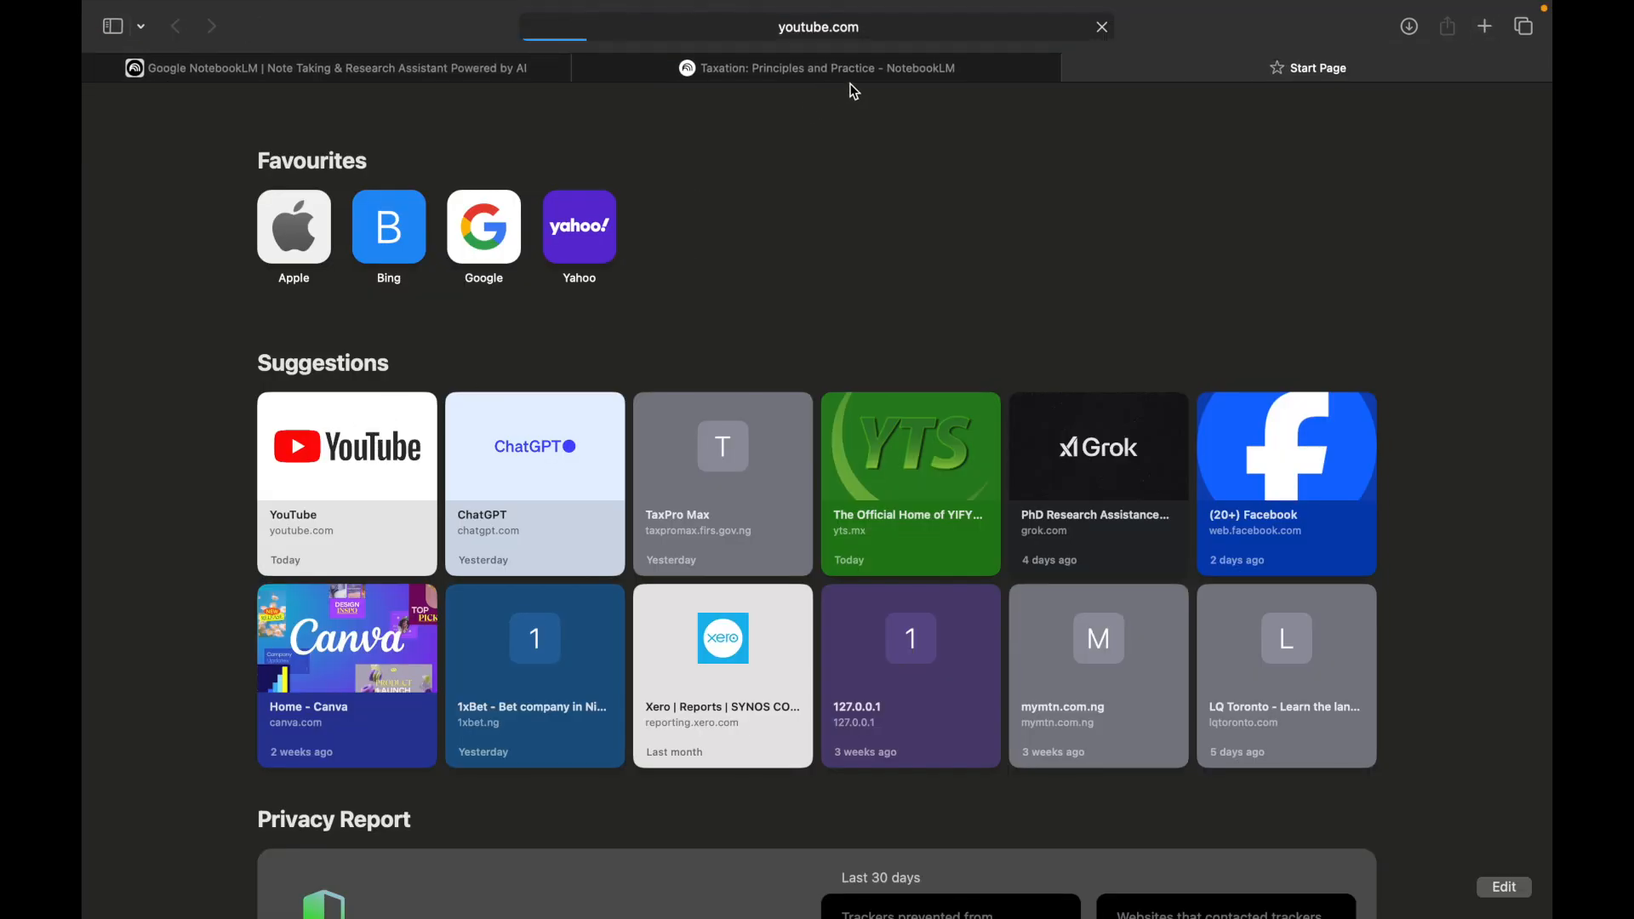
mouse_move(855, 89)
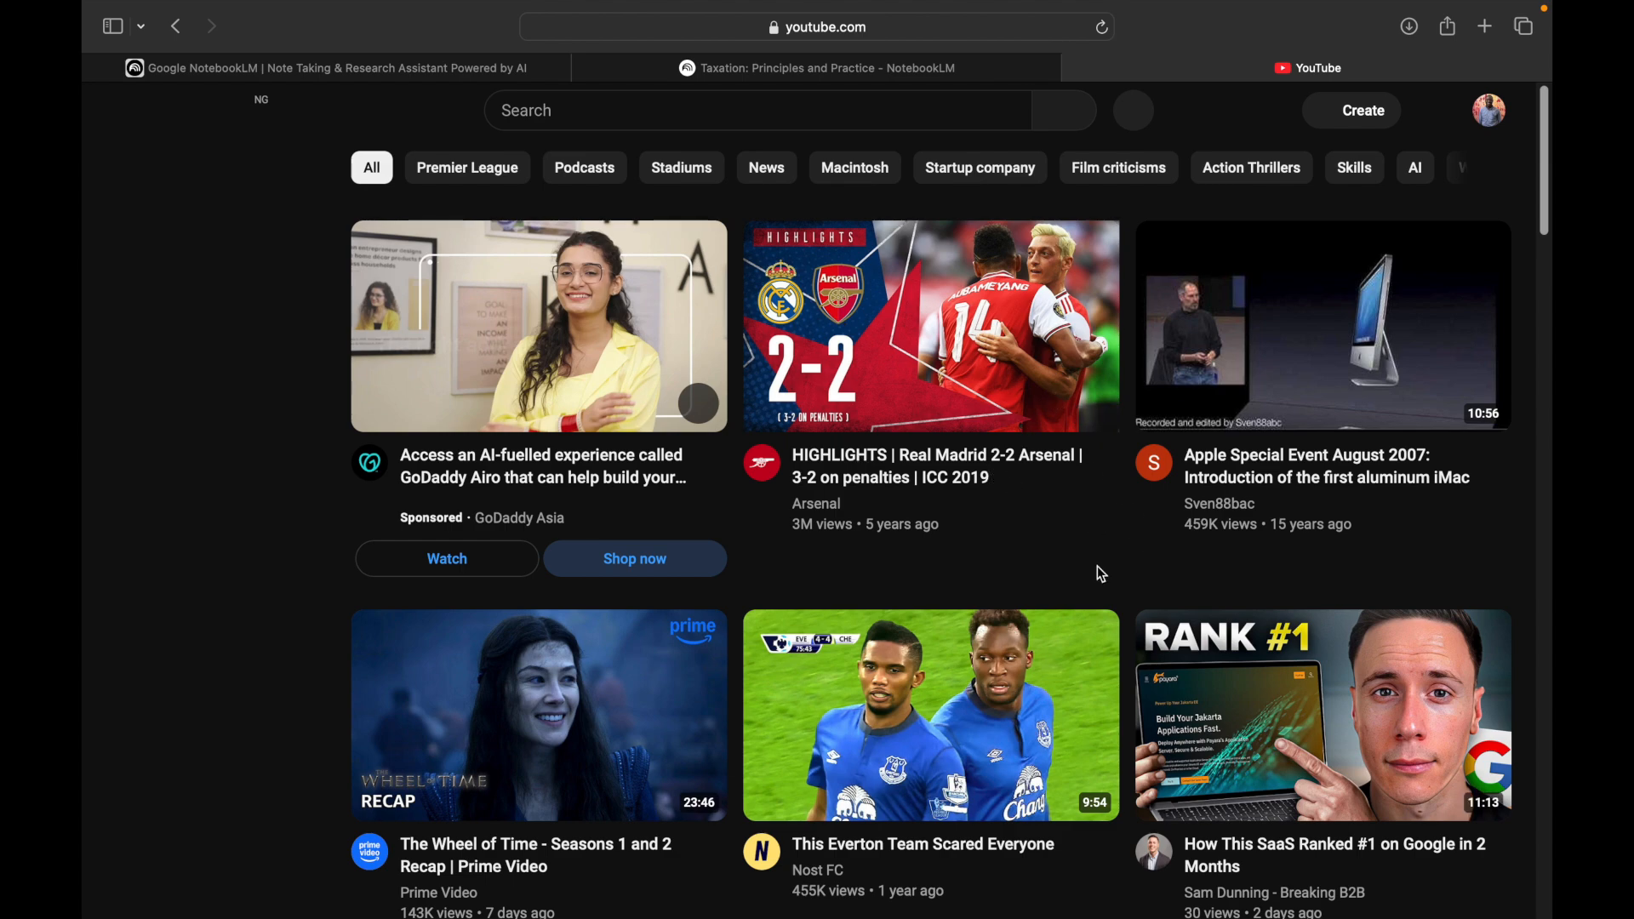
Browse the YouTube home feed and select the title text of the Real Madrid 2-2 Arsenal highlights video.
scroll(1036, 809, "down", 3)
scroll(1034, 807, "up", 3)
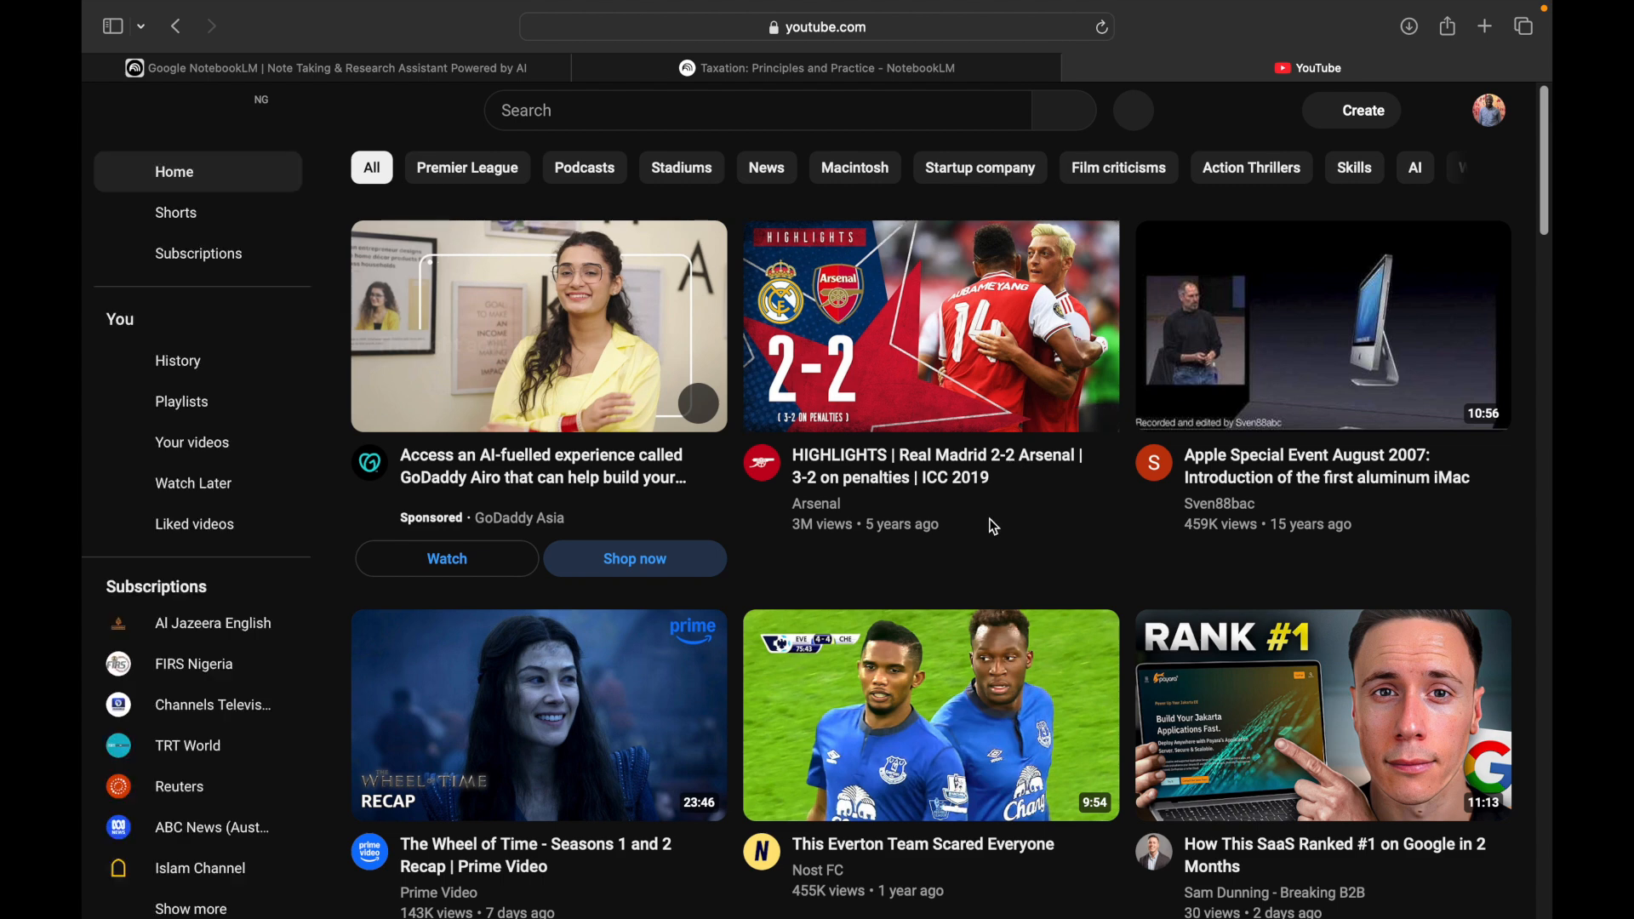
triple_click(956, 486)
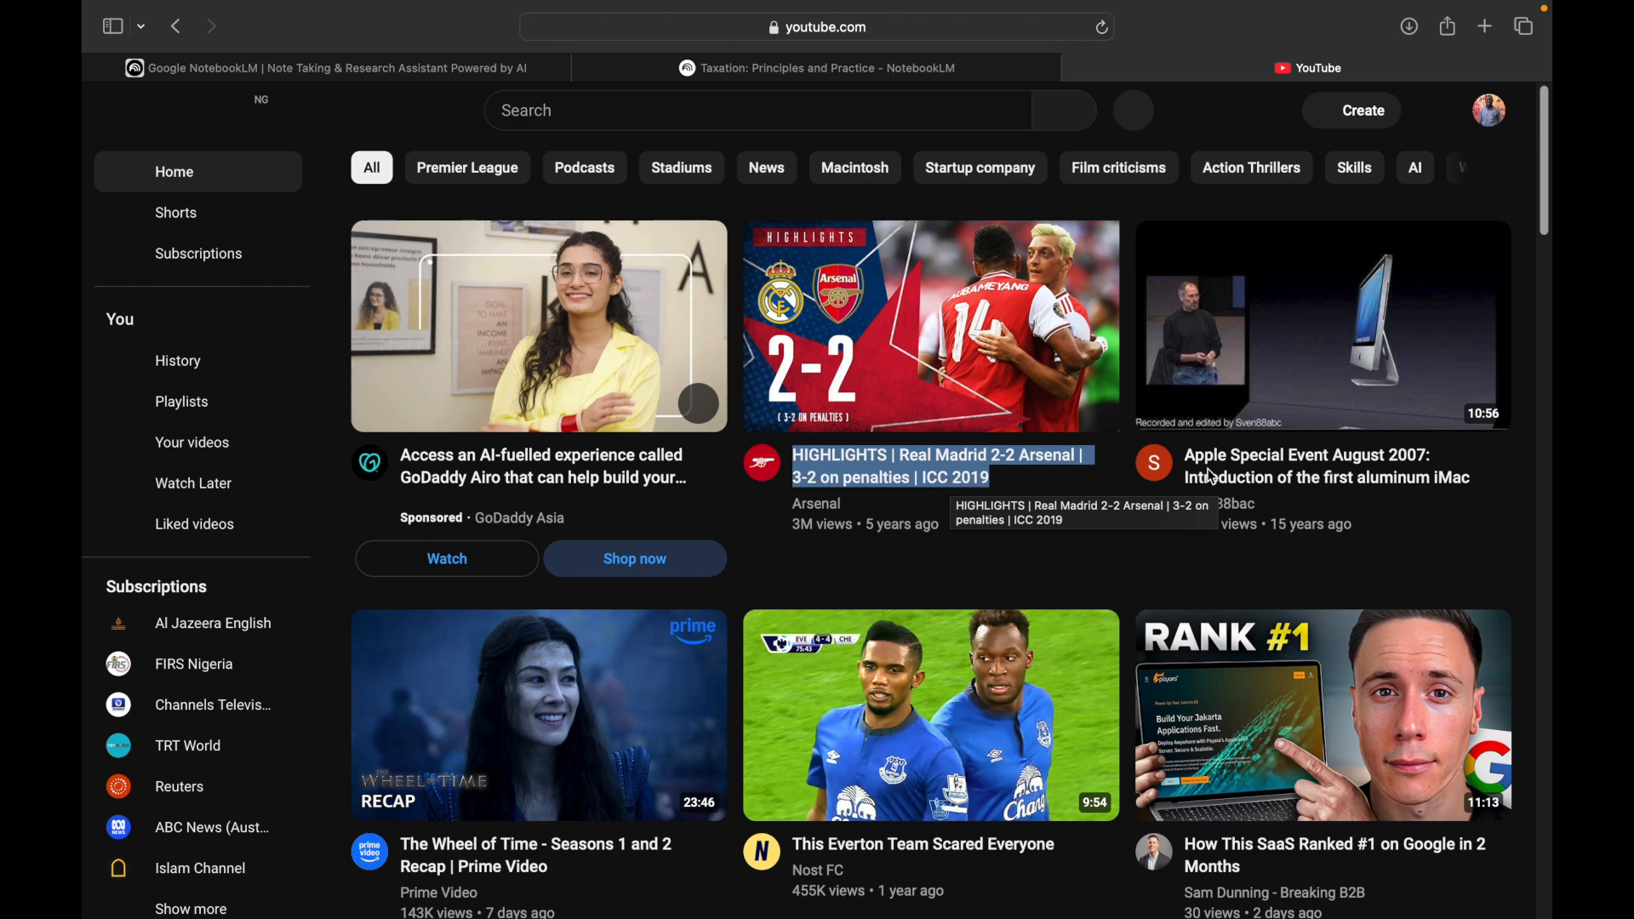
Copy the link of the Real Madrid 2-2 Arsenal highlights video from the YouTube home feed.
right_click(1055, 473)
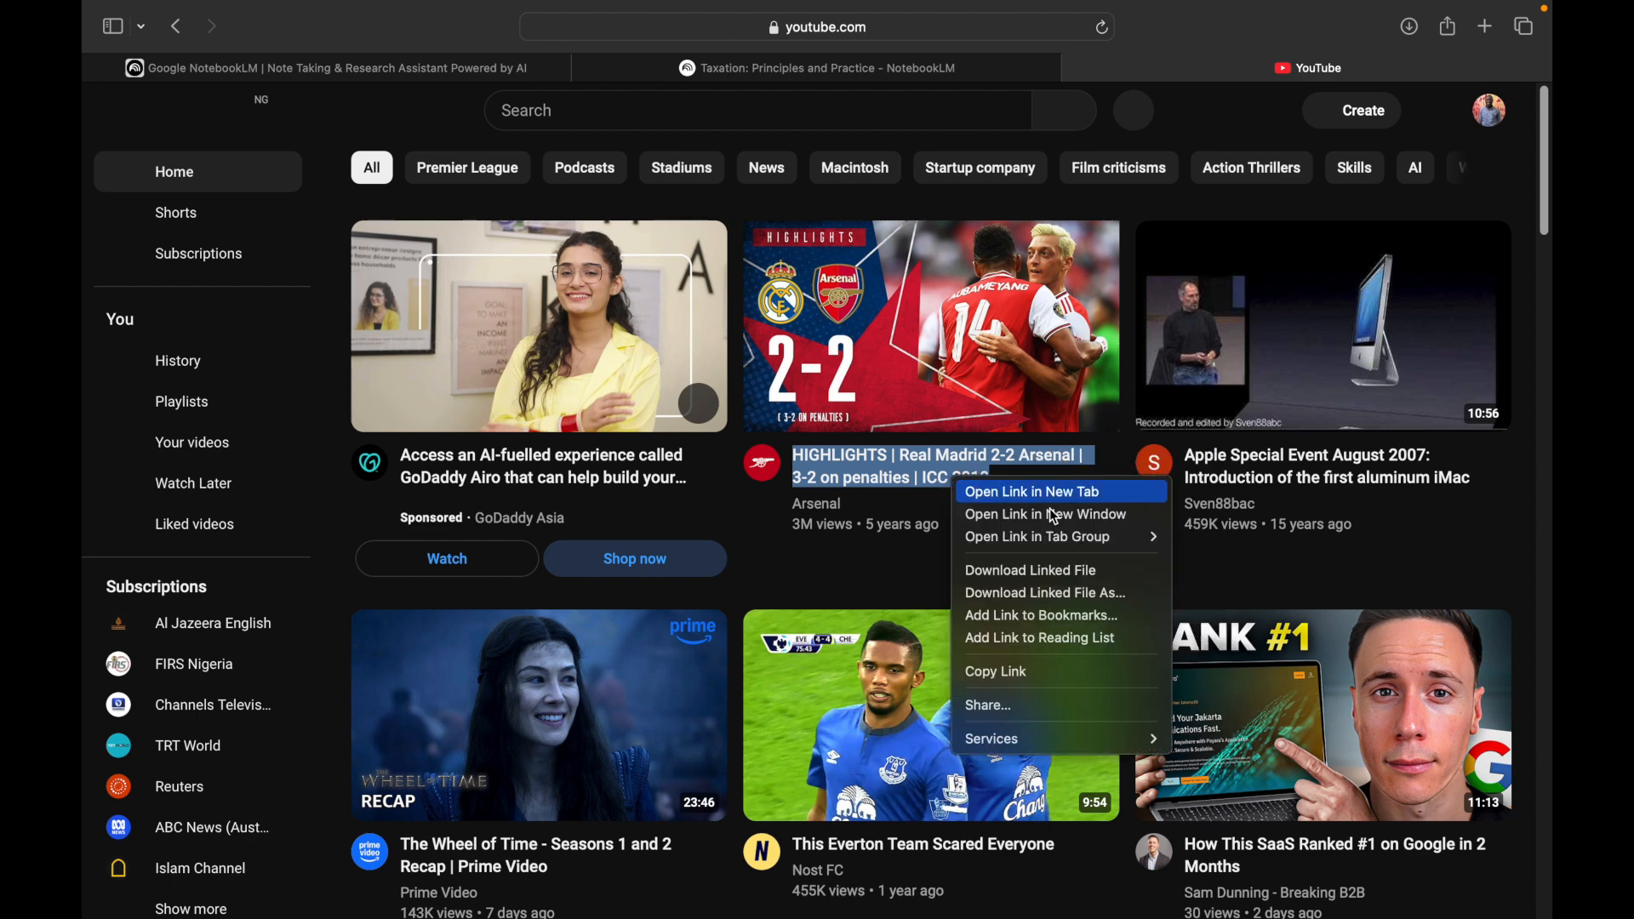
mouse_move(1051, 543)
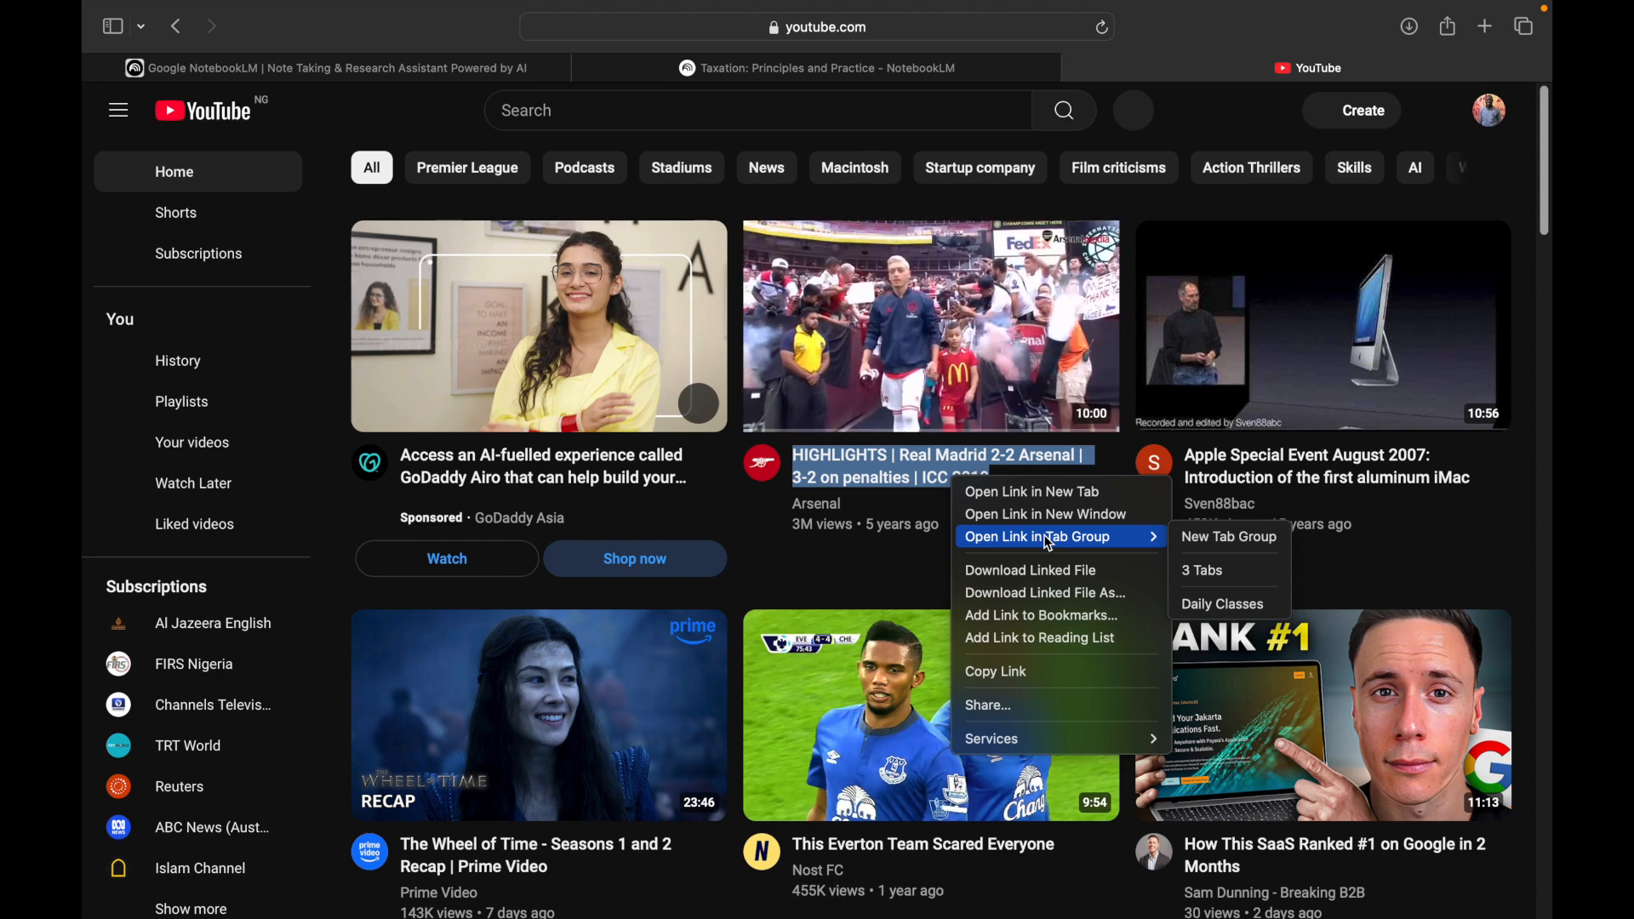
left_click(1033, 671)
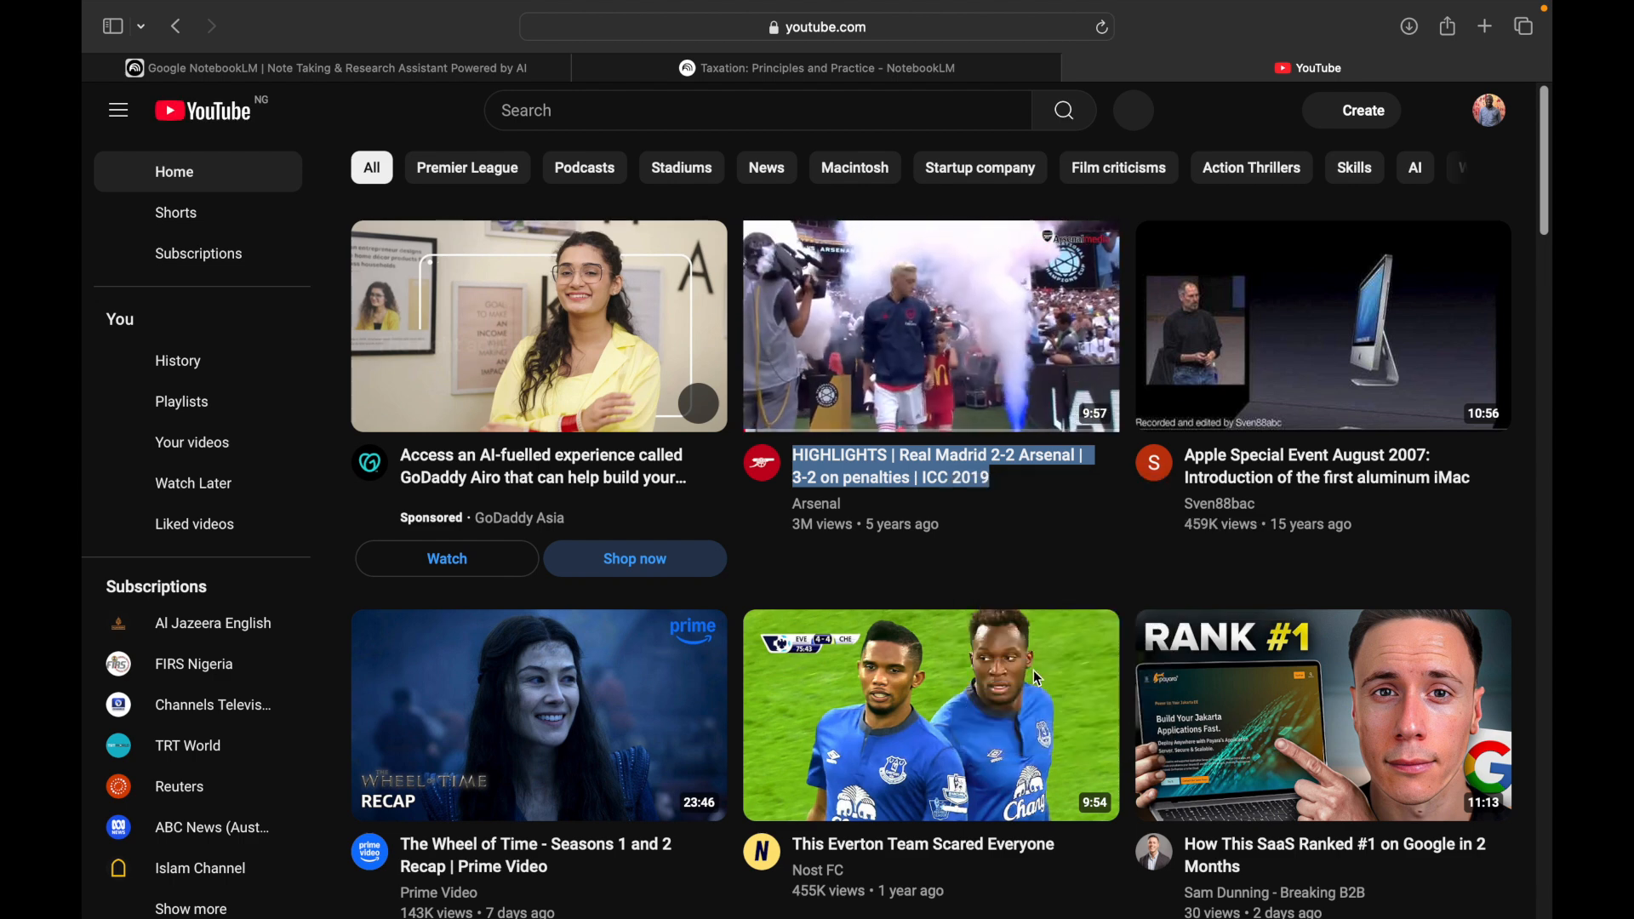
left_click(821, 67)
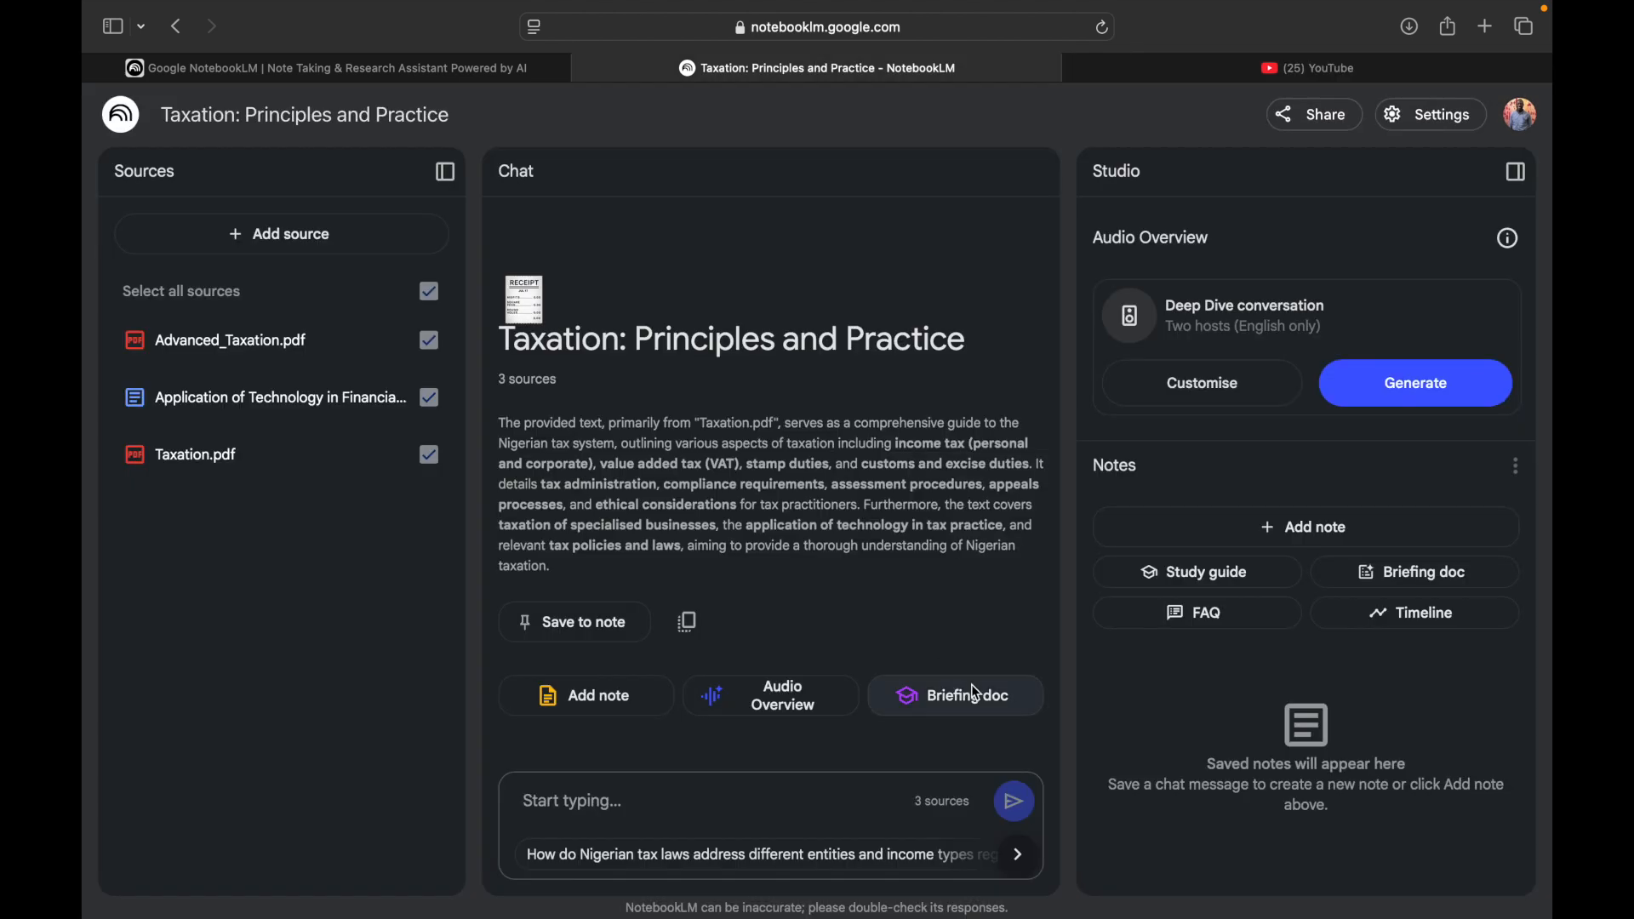
left_click(264, 248)
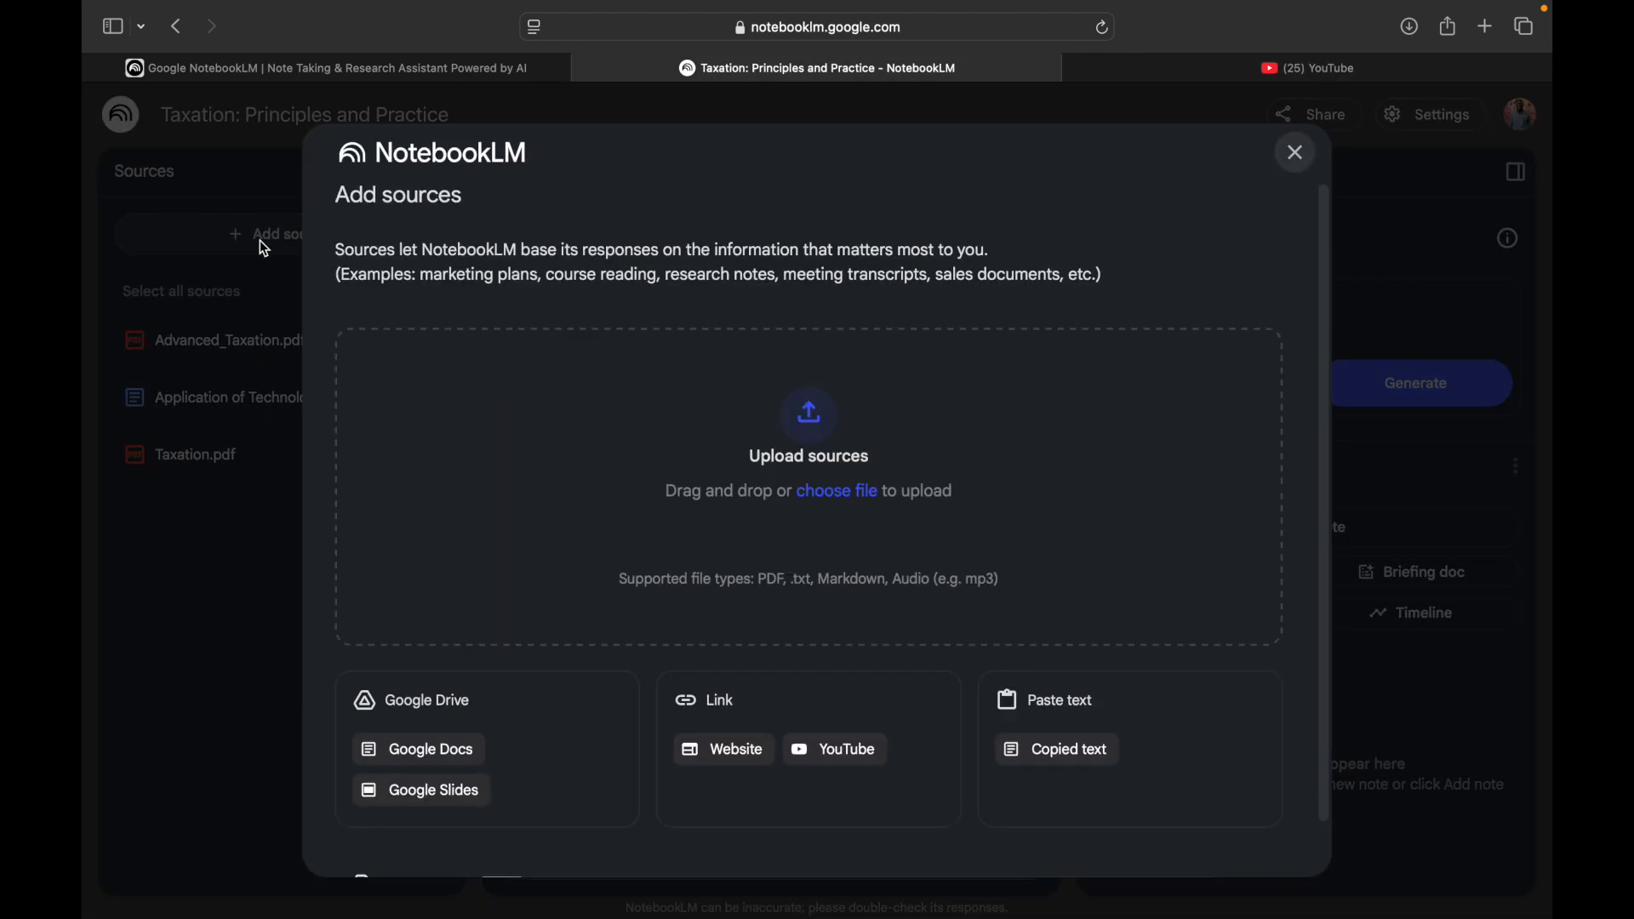
left_click(819, 756)
left_click(579, 386)
left_click(578, 384)
type("https://www.youtube.com/watch?v=xigR__FXGl0")
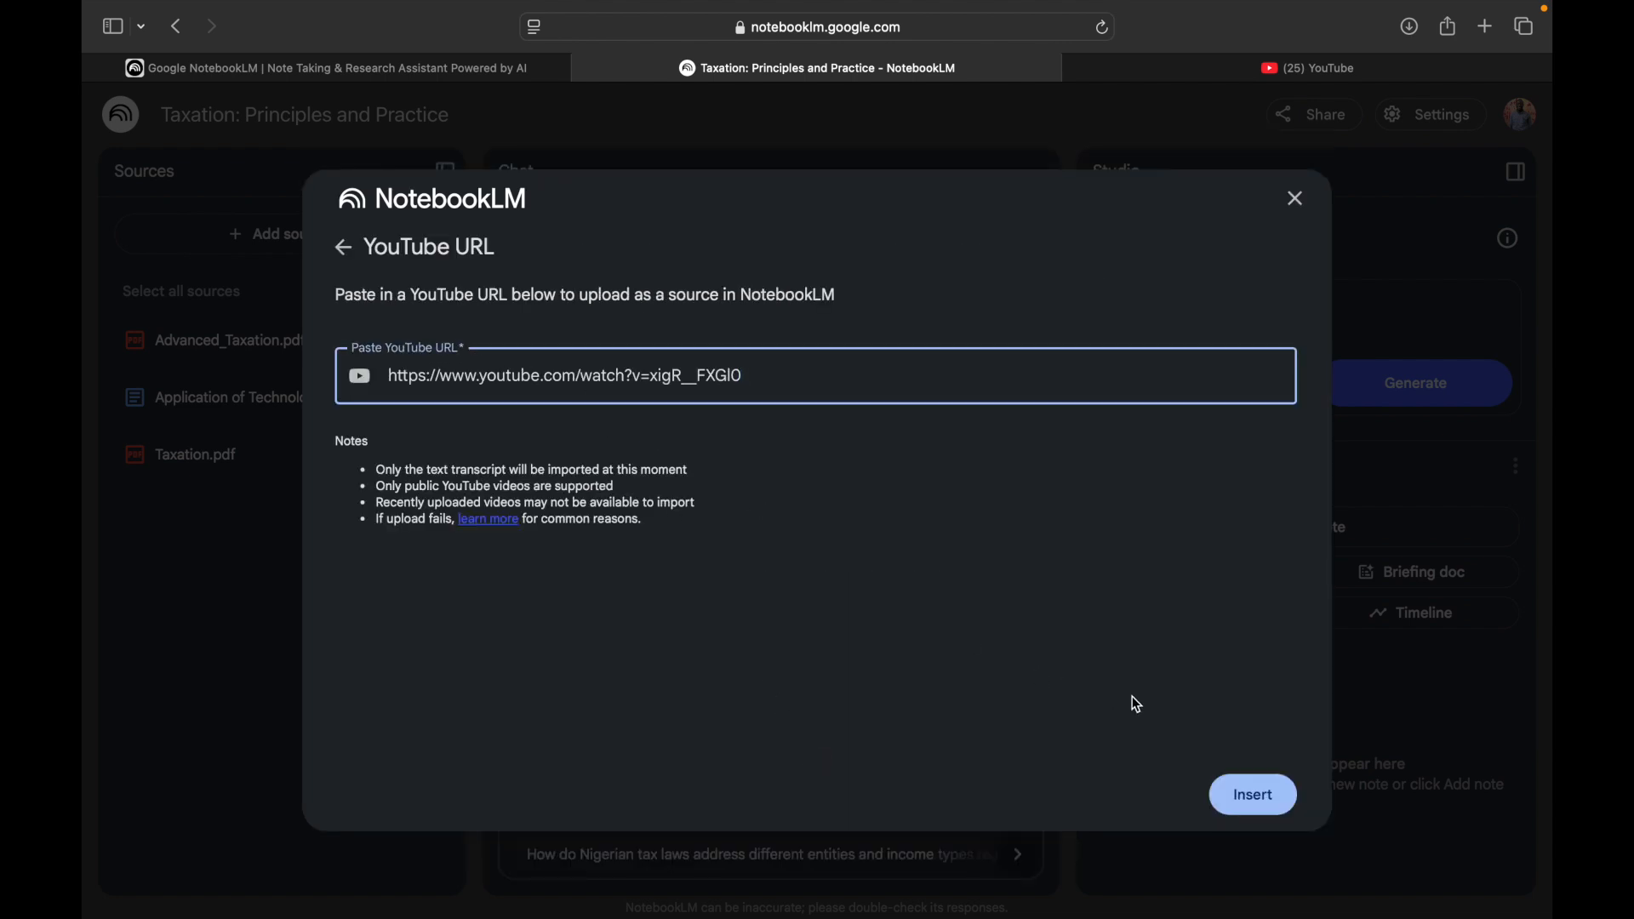
left_click(1266, 803)
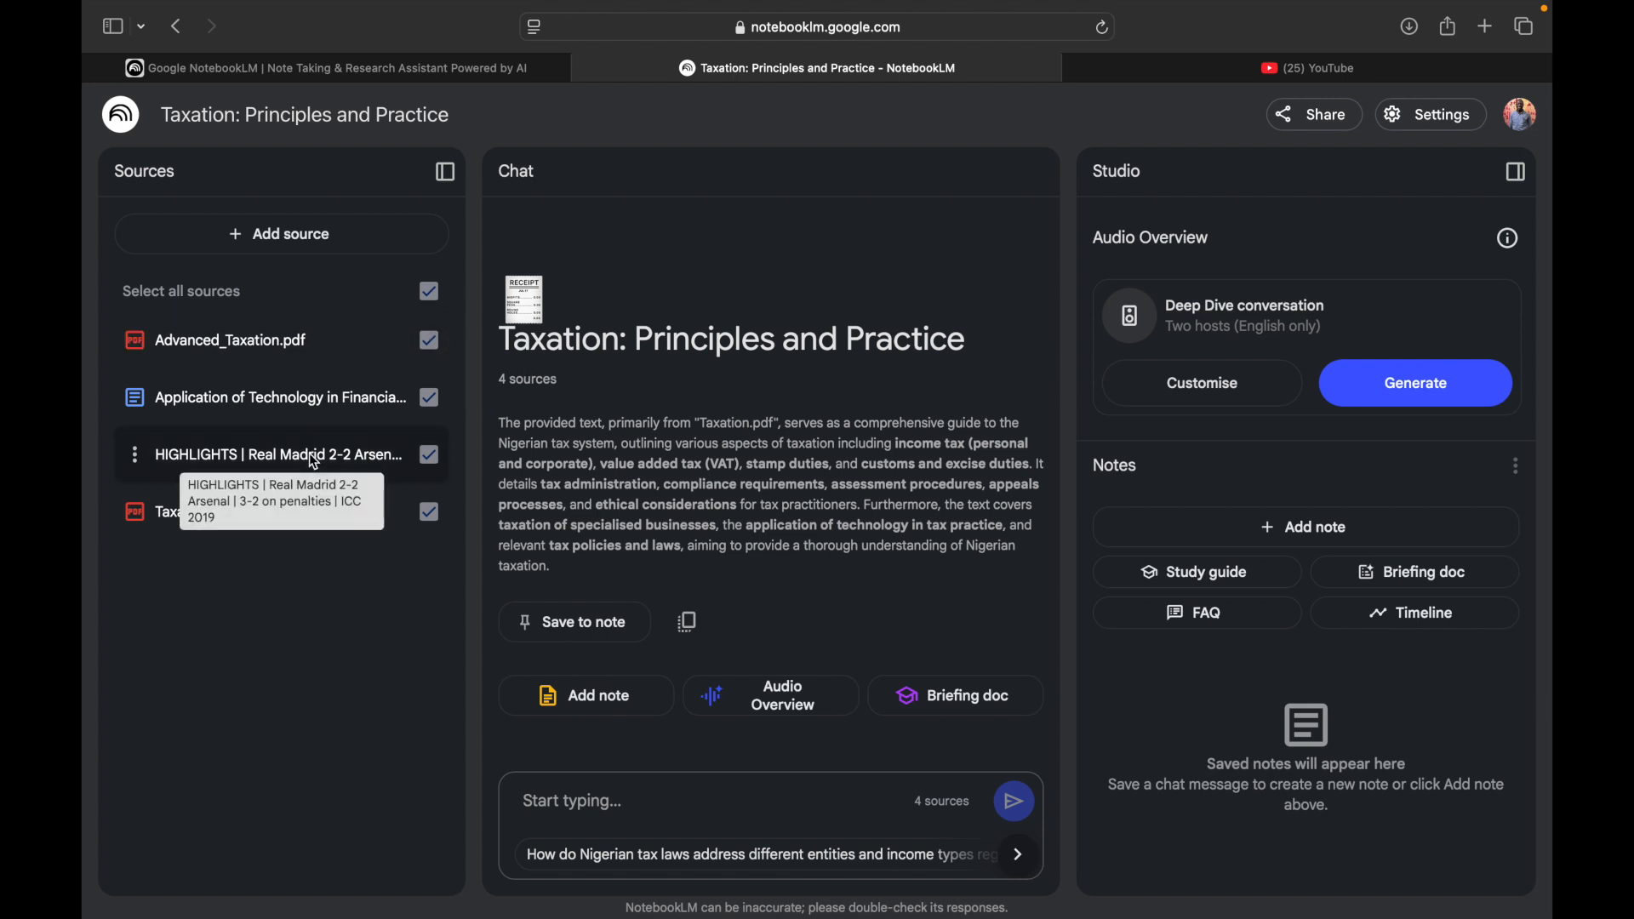
Limit the chat to the Real Madrid–Arsenal highlights source and ask "real madrid vs arsenal".
left_click(425, 302)
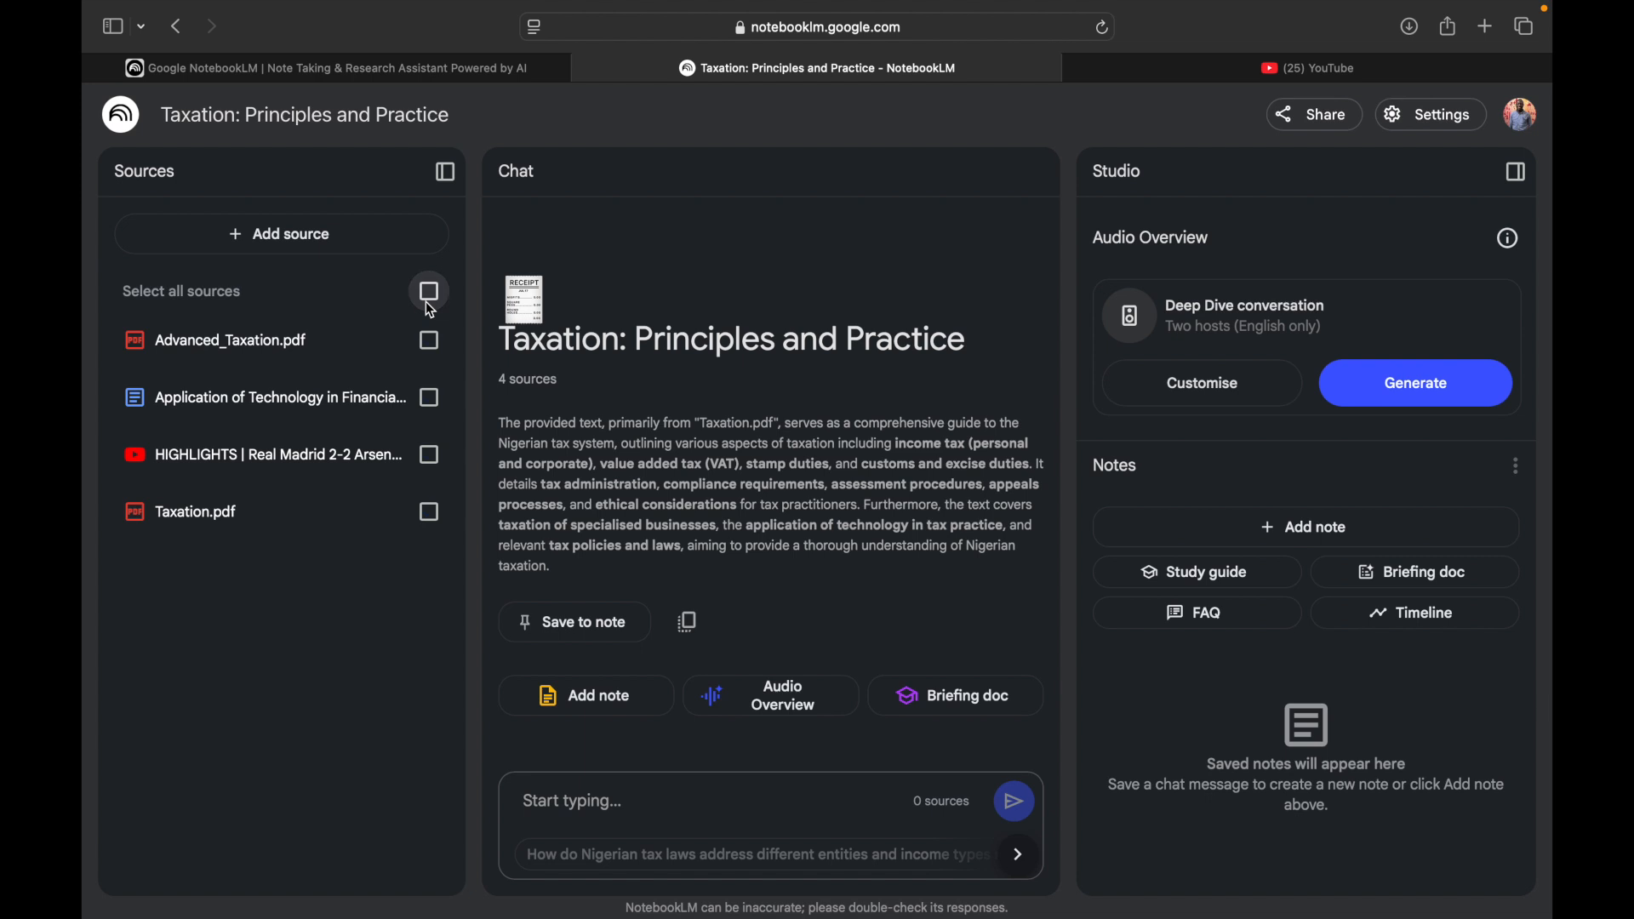
left_click(430, 458)
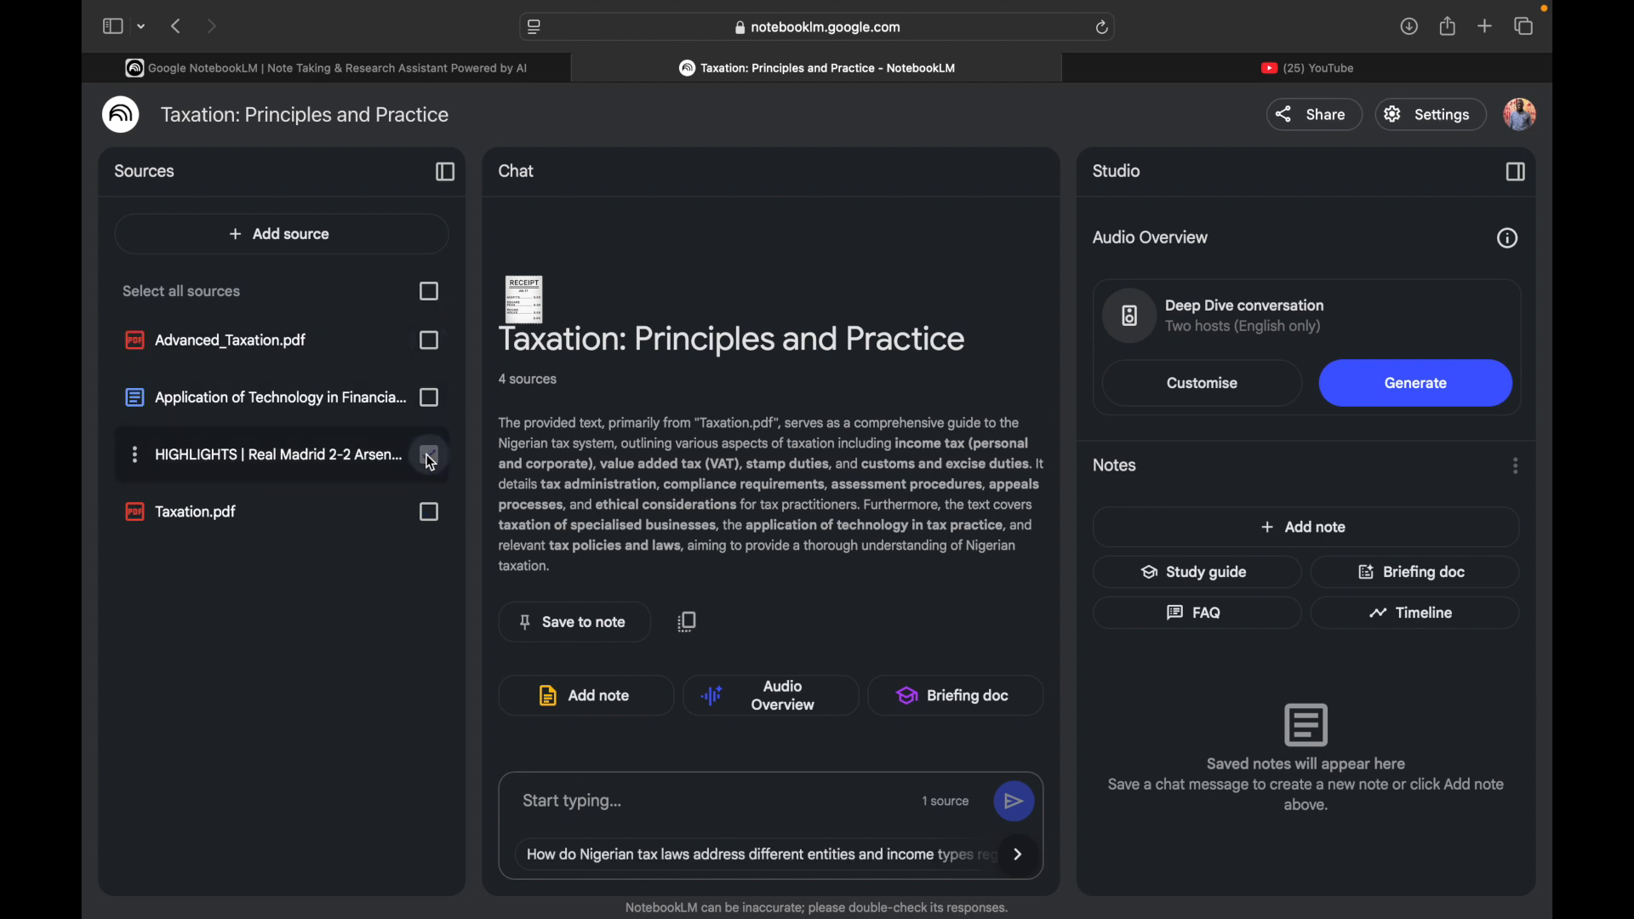
left_click(649, 792)
type("rew")
key("BackSpace")
type("a")
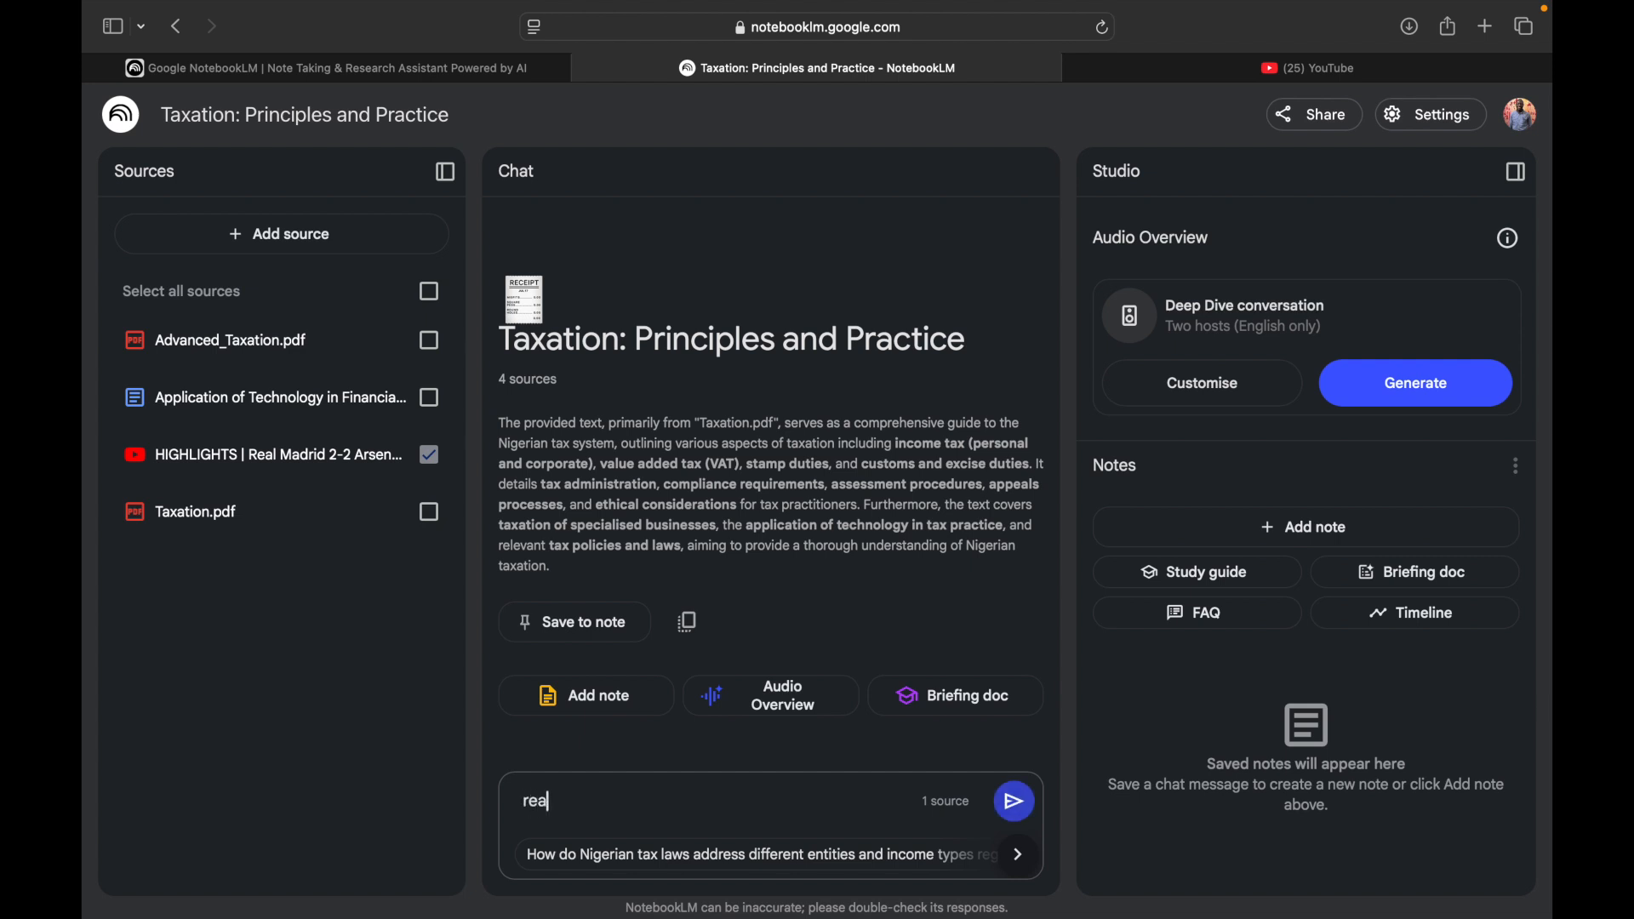
type("l madrid vs")
type(" as")
type("rs")
type("enal")
key("Return")
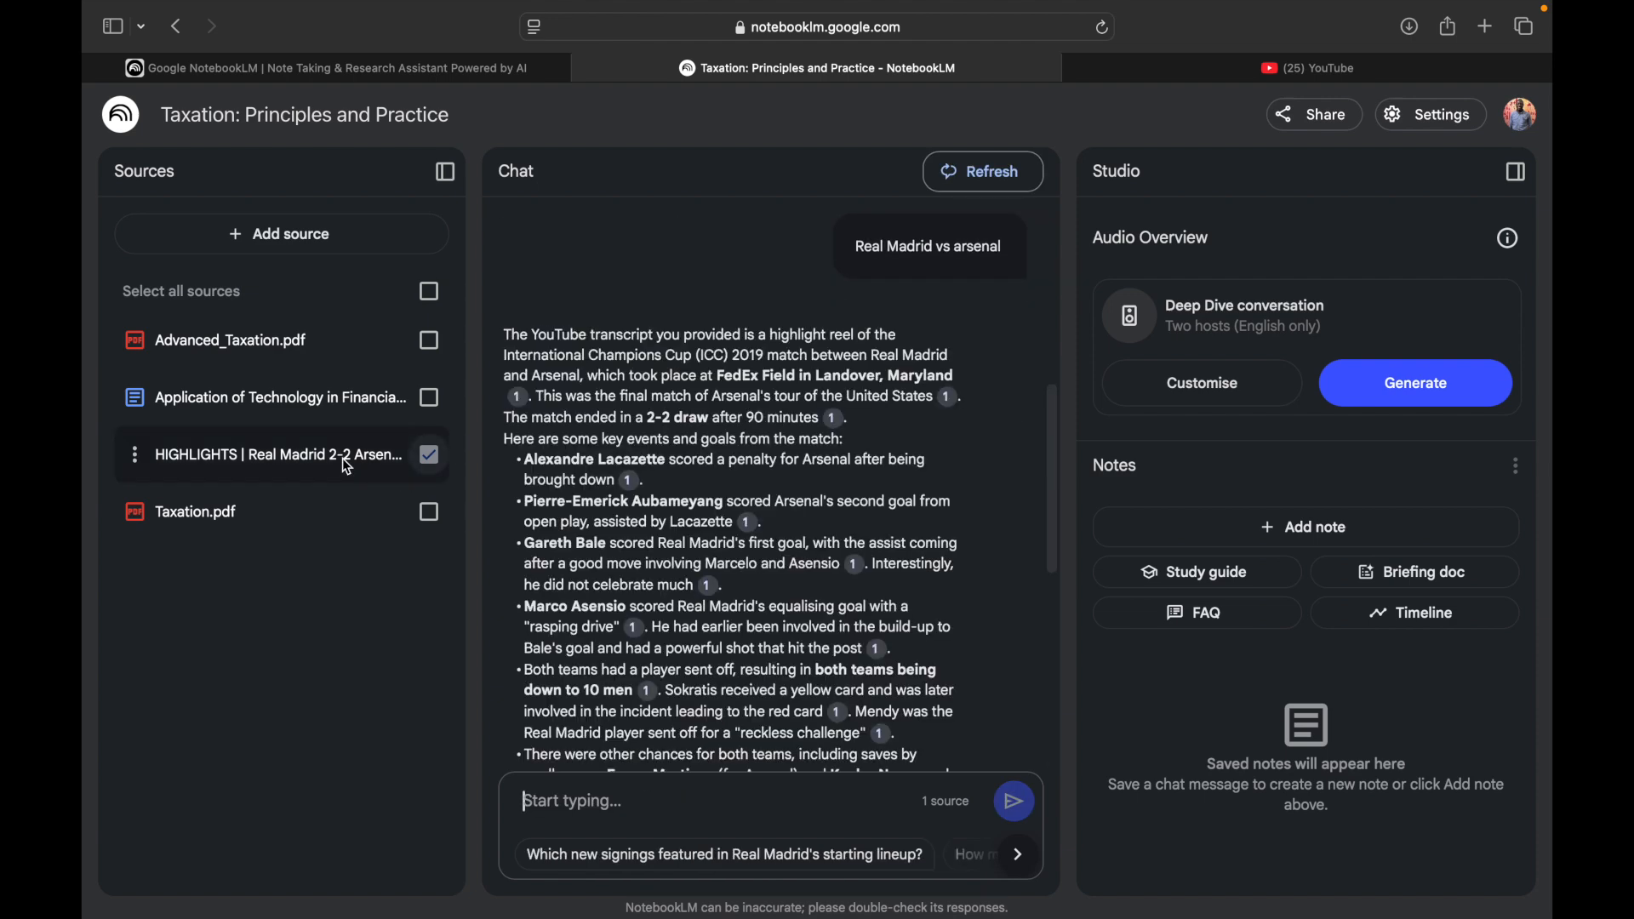
Read through the answer about the match and clear the notebook's chat history.
scroll(628, 489, "down", 1)
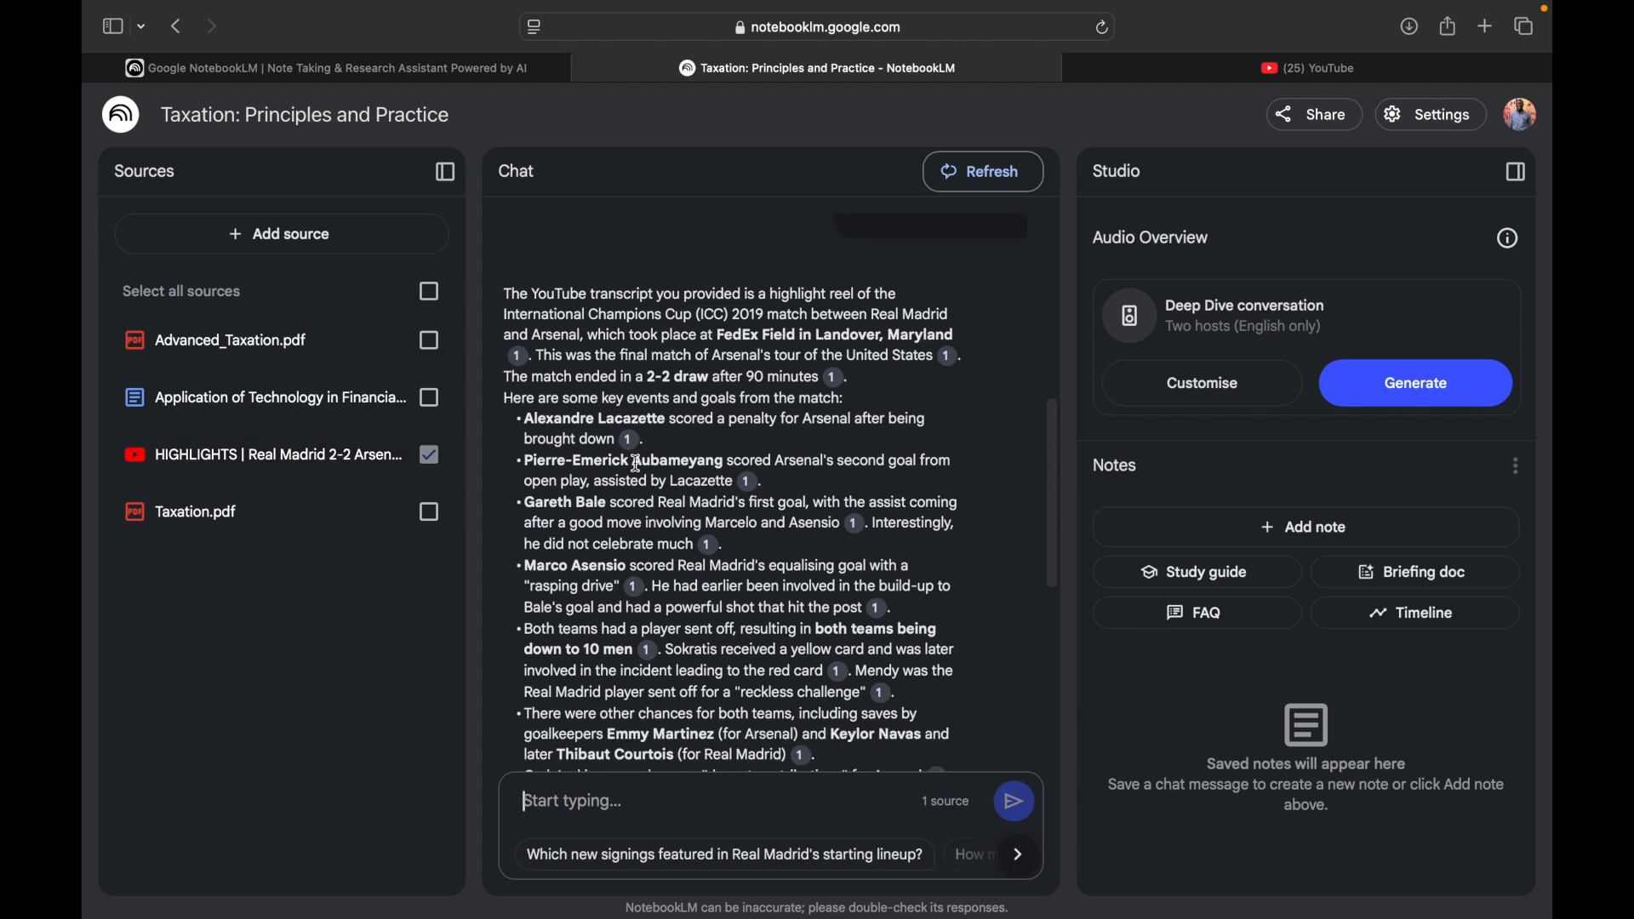
scroll(635, 463, "down", 5)
scroll(645, 512, "down", 8)
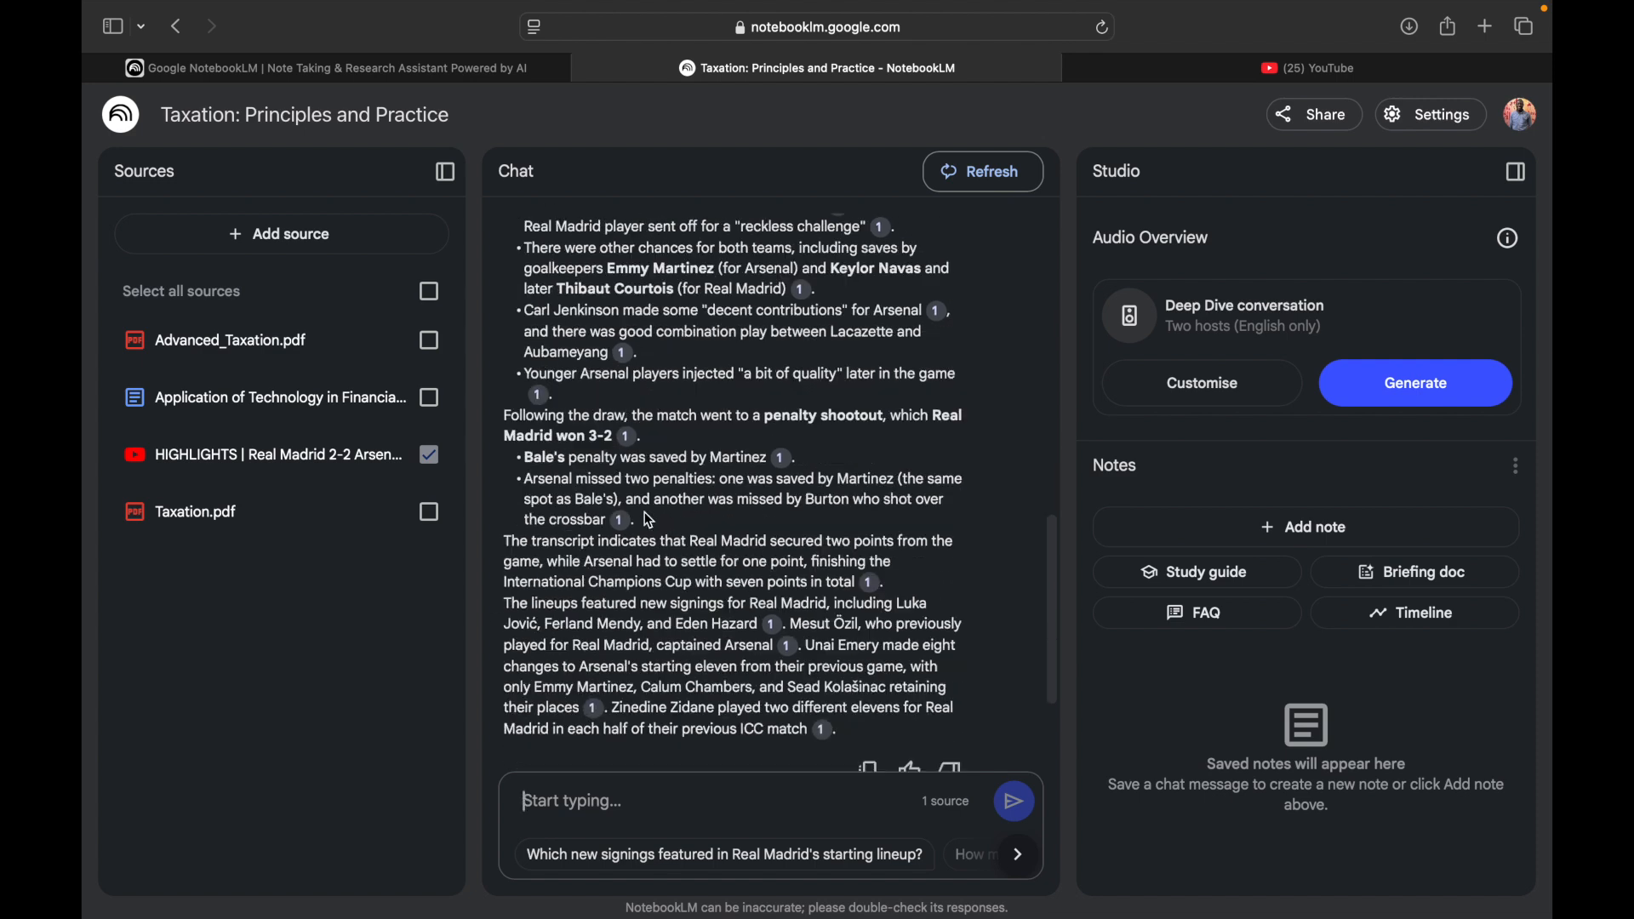
scroll(644, 512, "up", 6)
scroll(645, 512, "up", 15)
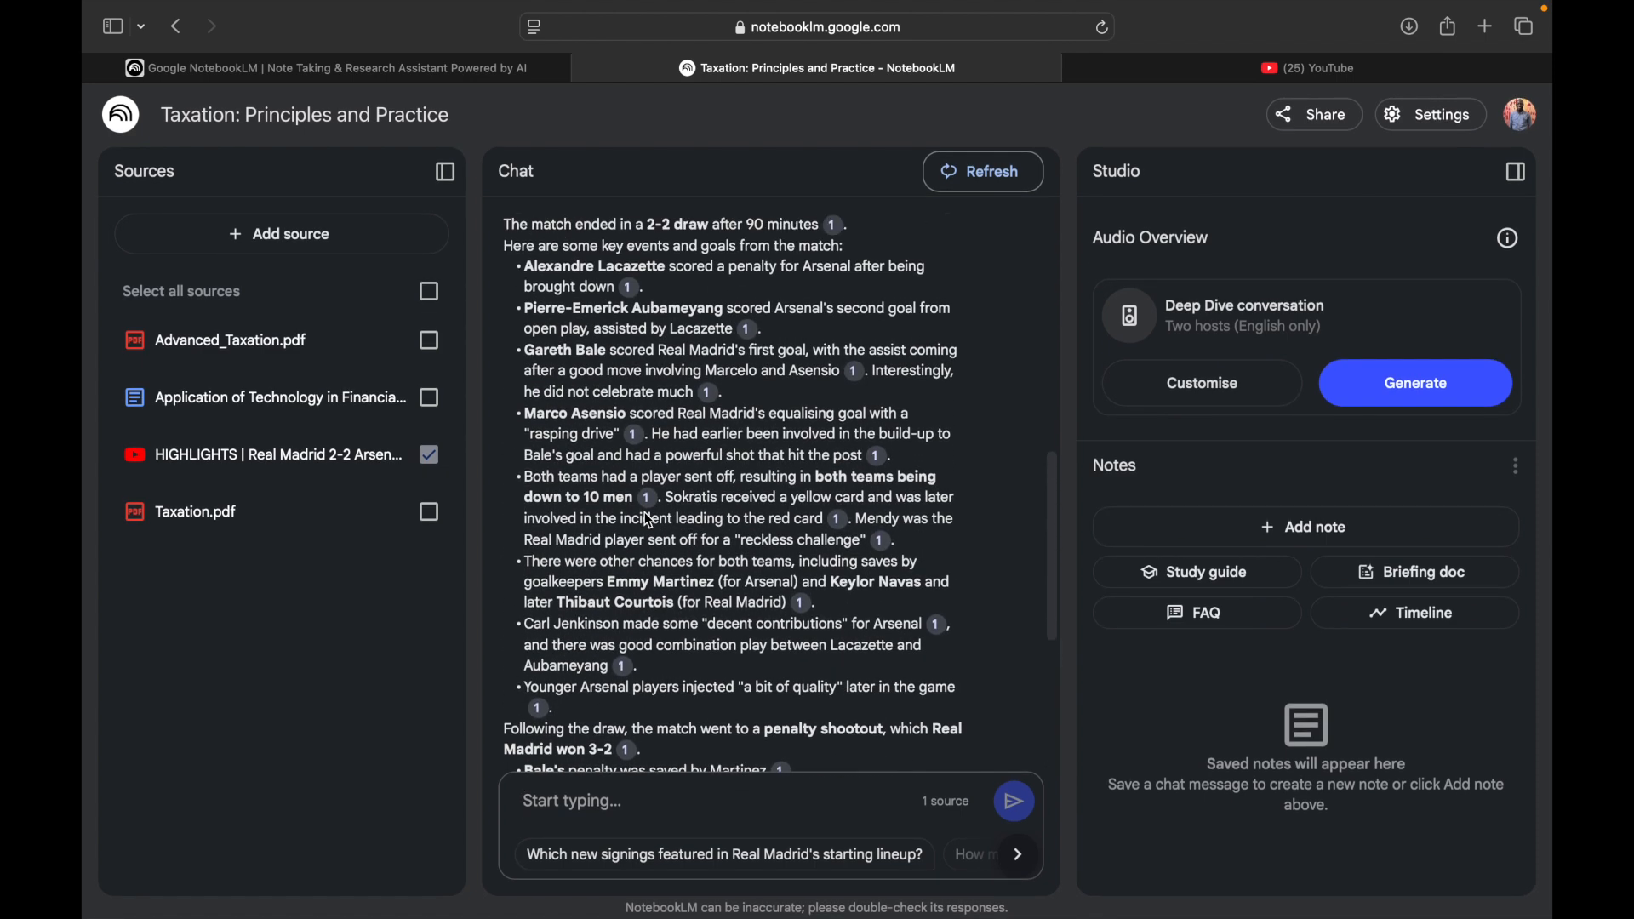
left_click(980, 171)
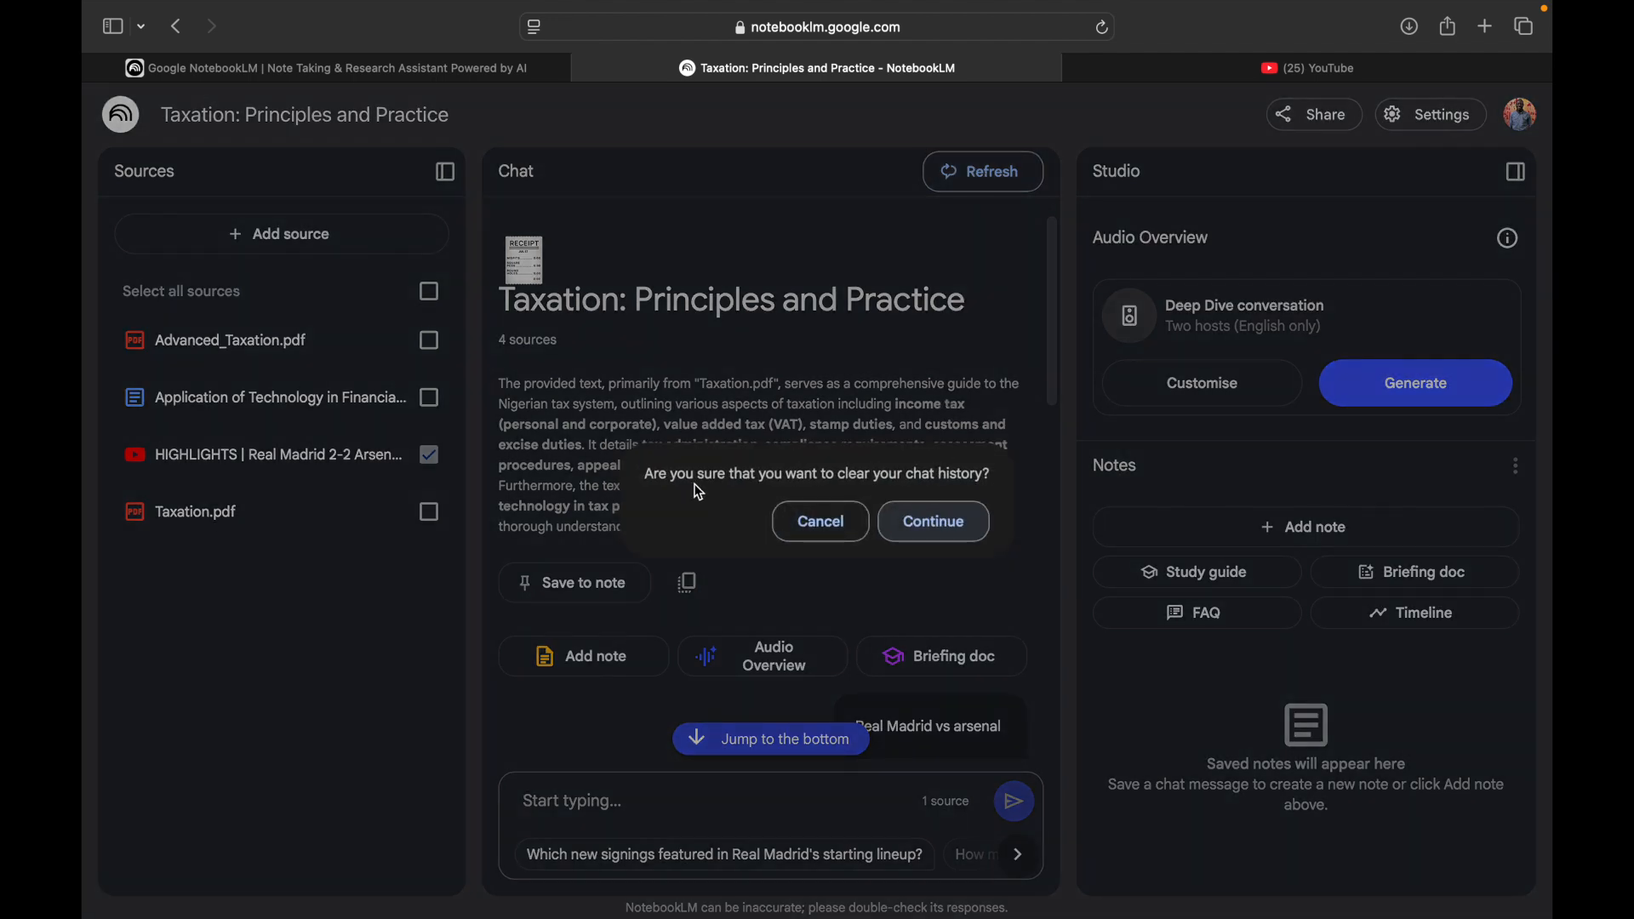
left_click(947, 519)
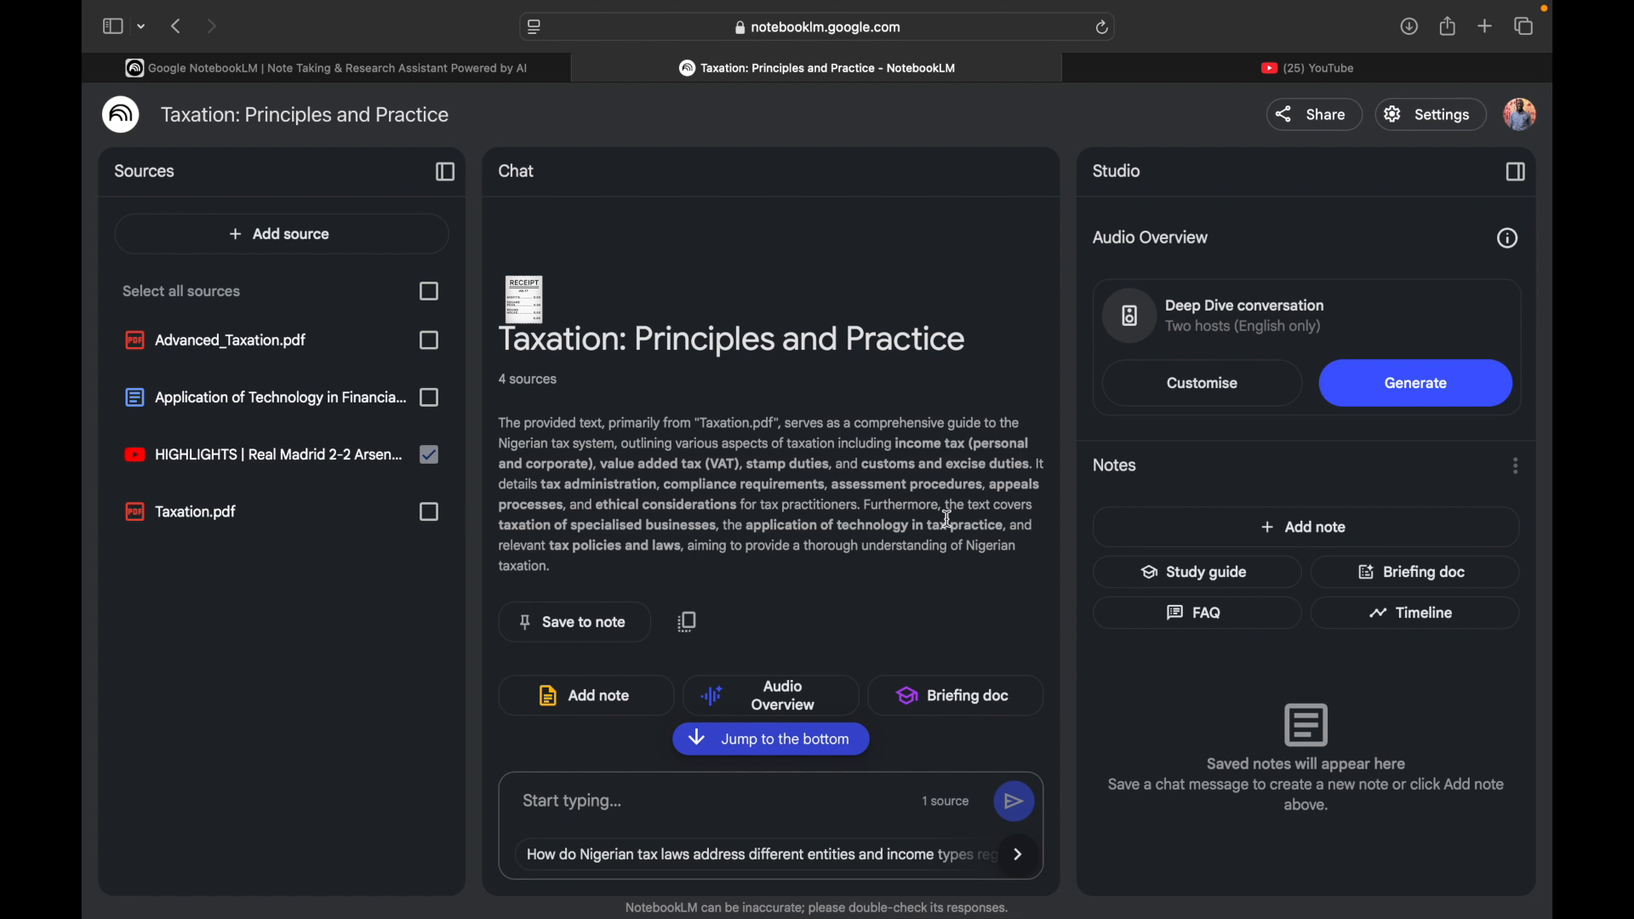
Deselect the Real Madrid–Arsenal highlights video and delete it from the notebook's sources.
left_click(429, 455)
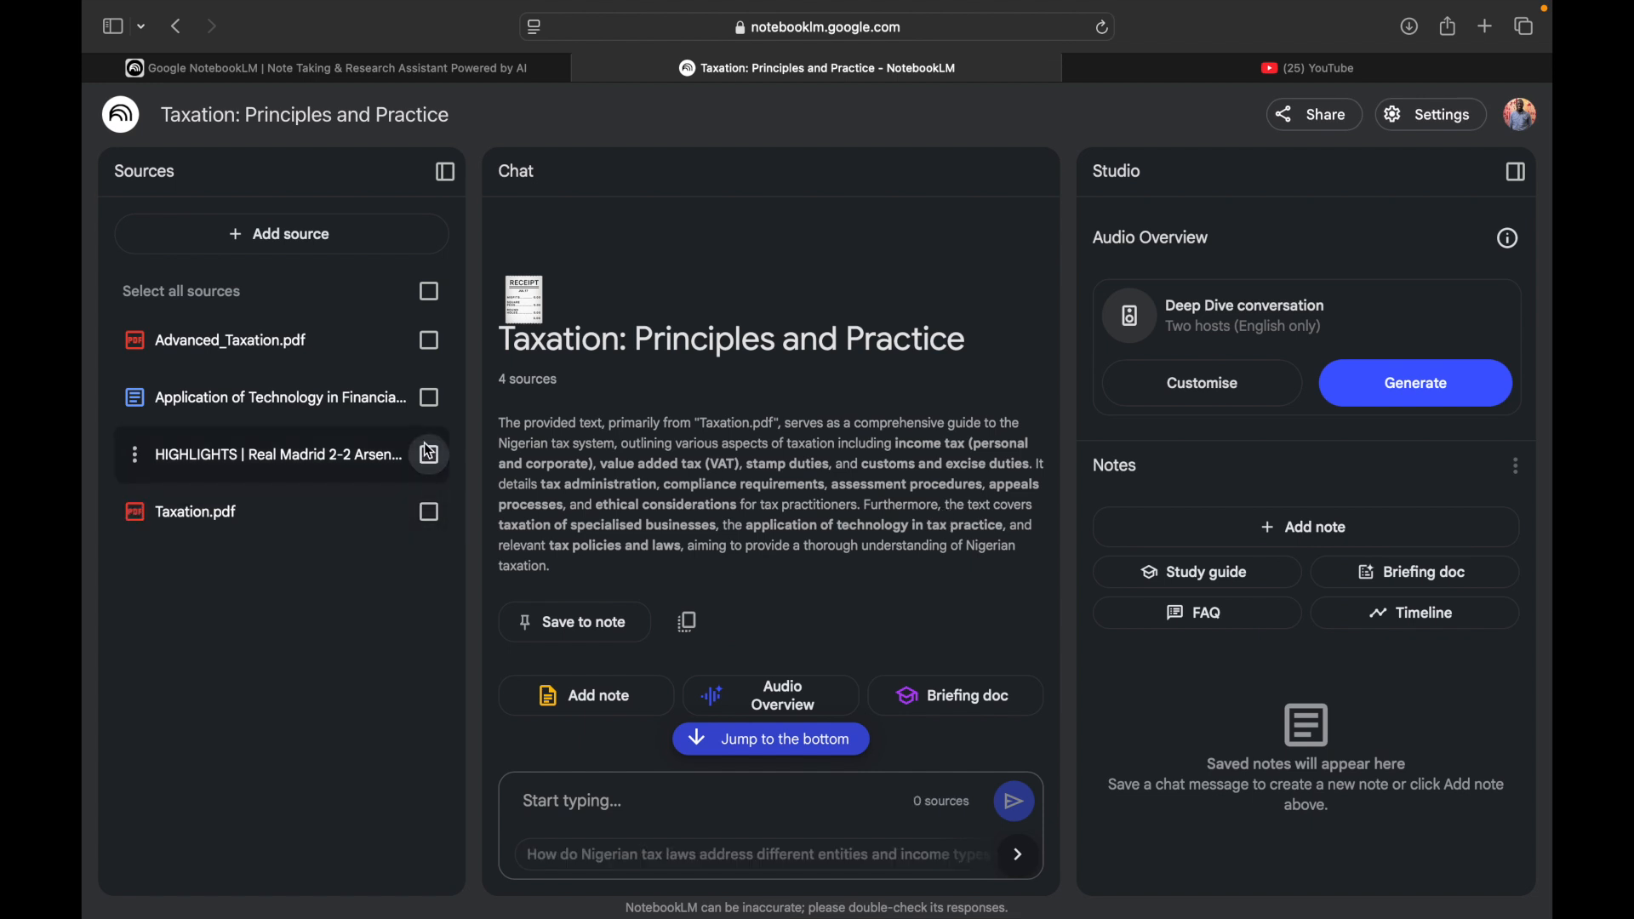
left_click(134, 453)
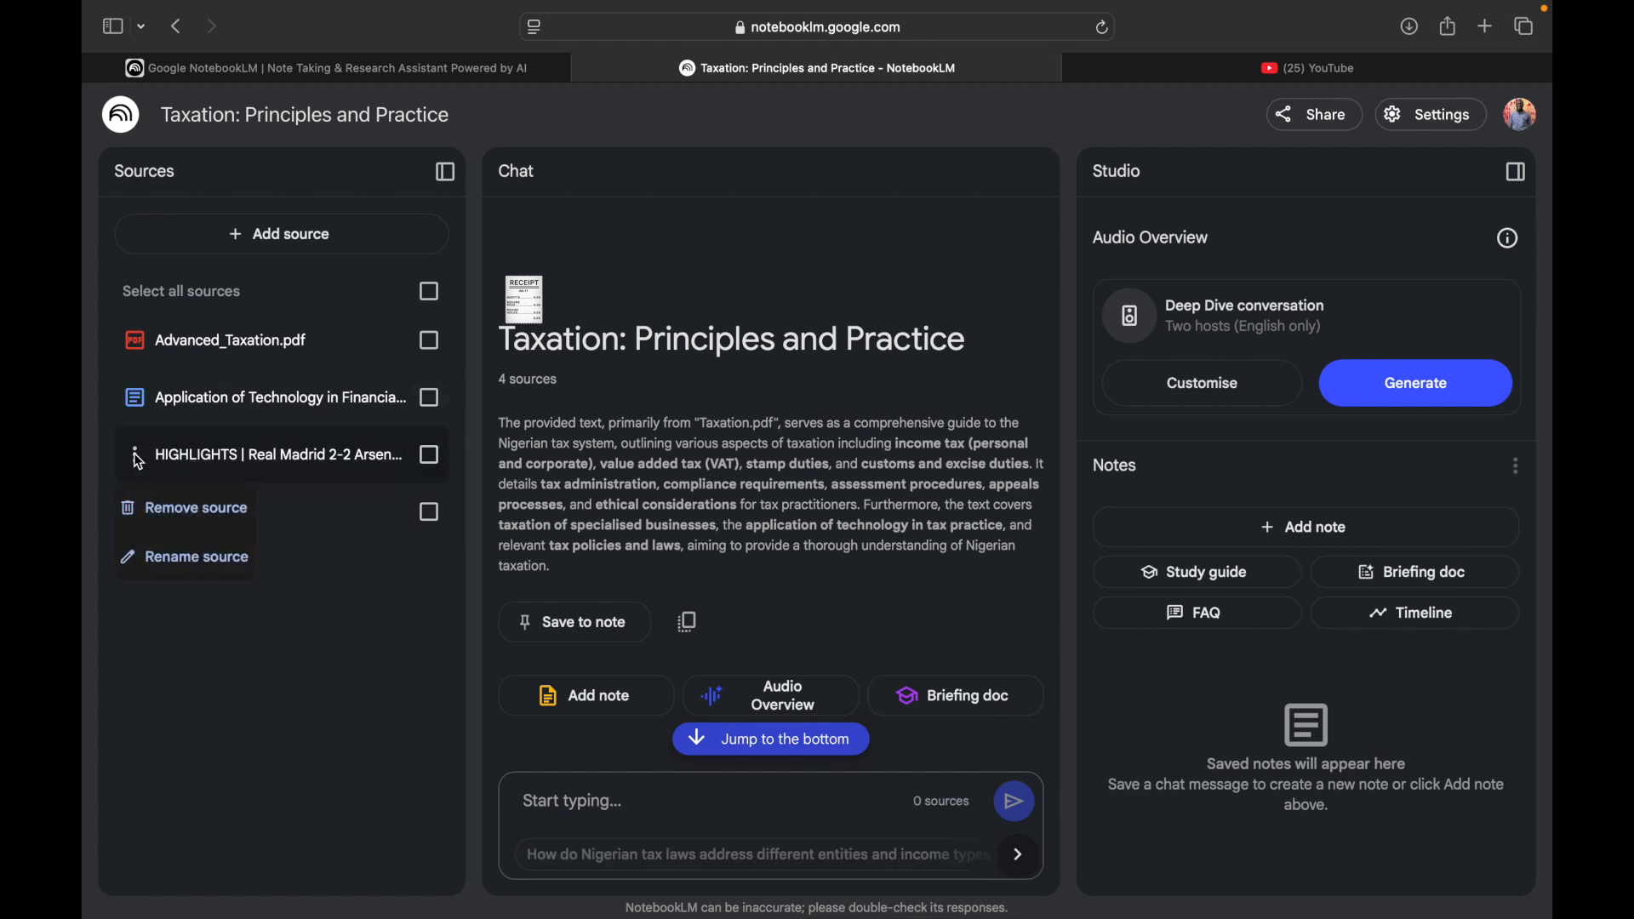
left_click(171, 519)
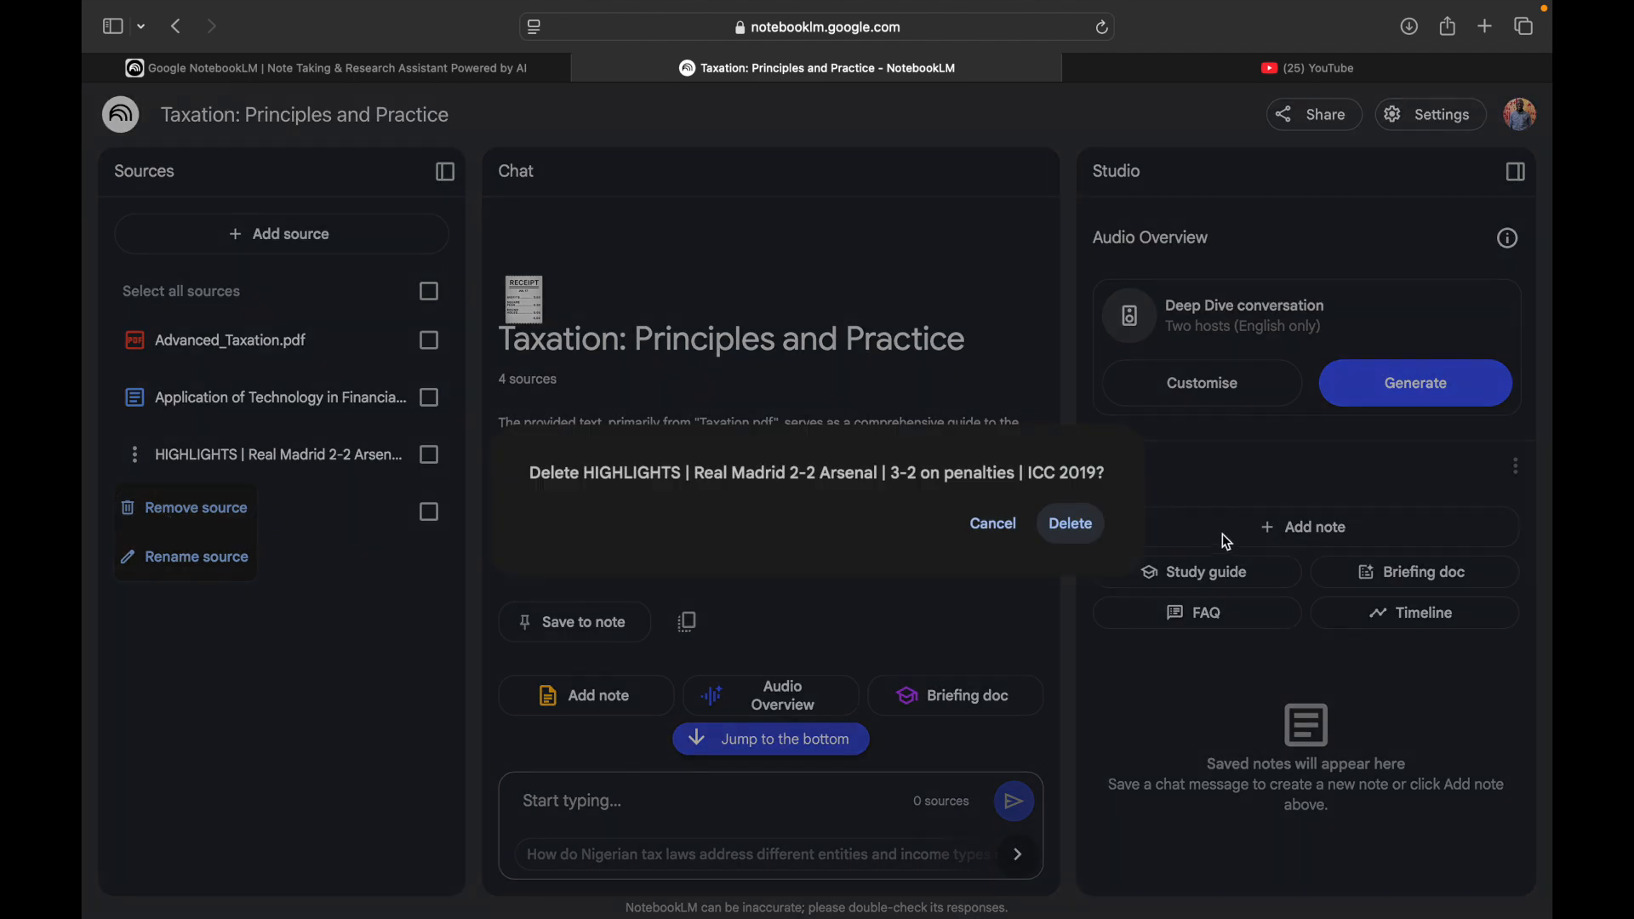
left_click(1063, 525)
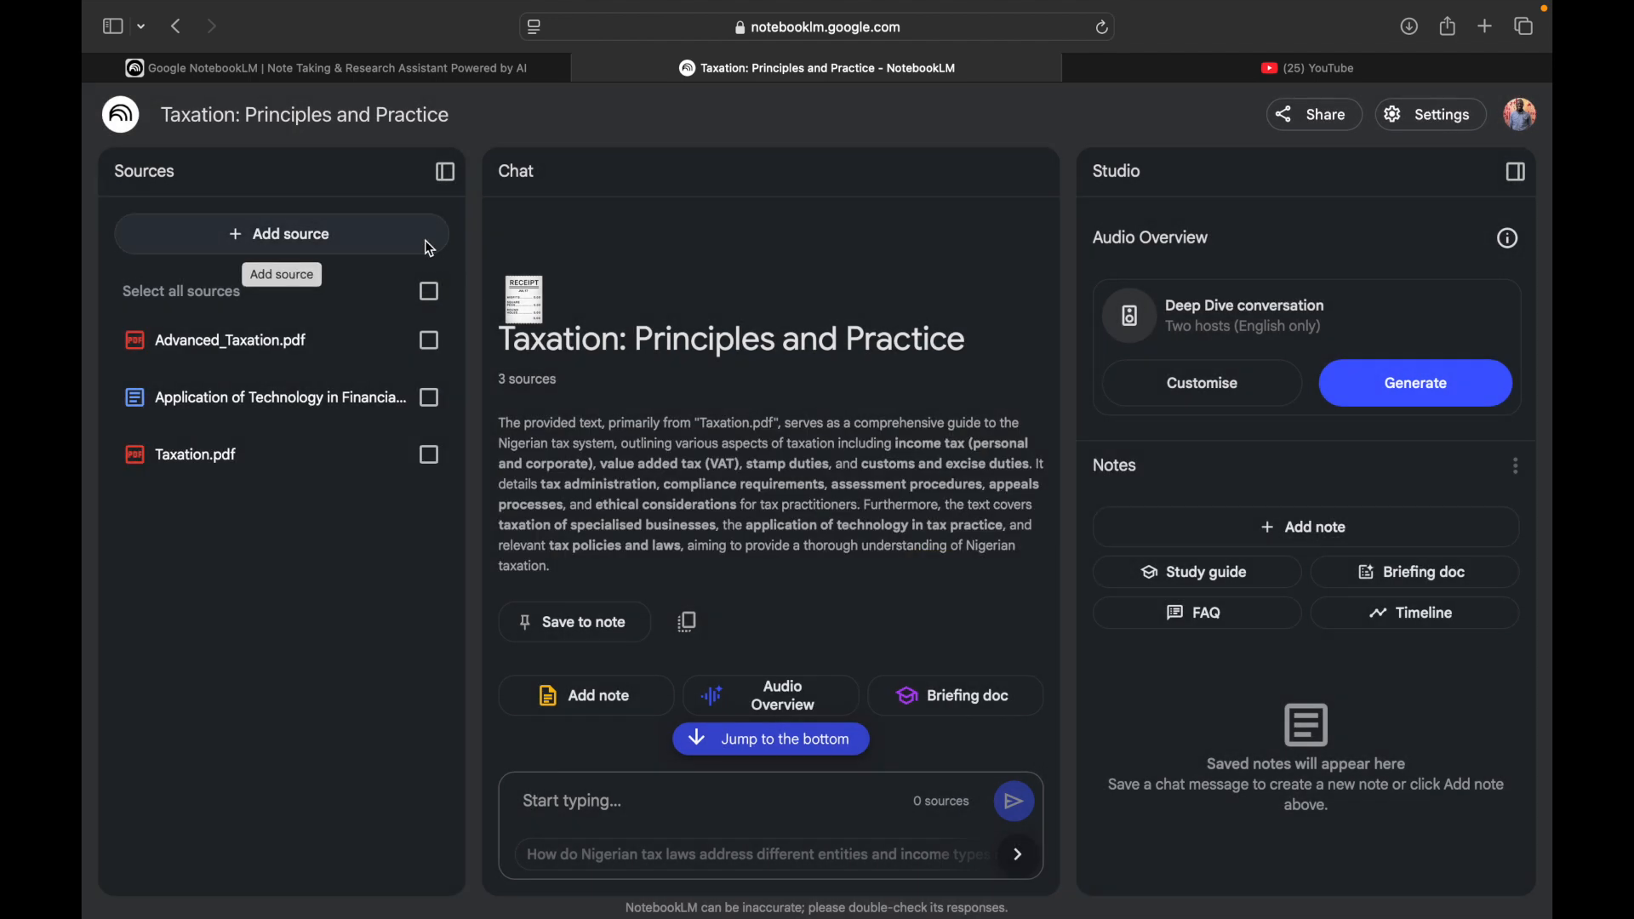
Select all sources and ask the chat "in one paragraph tell me about Nigerian tax law".
left_click(432, 293)
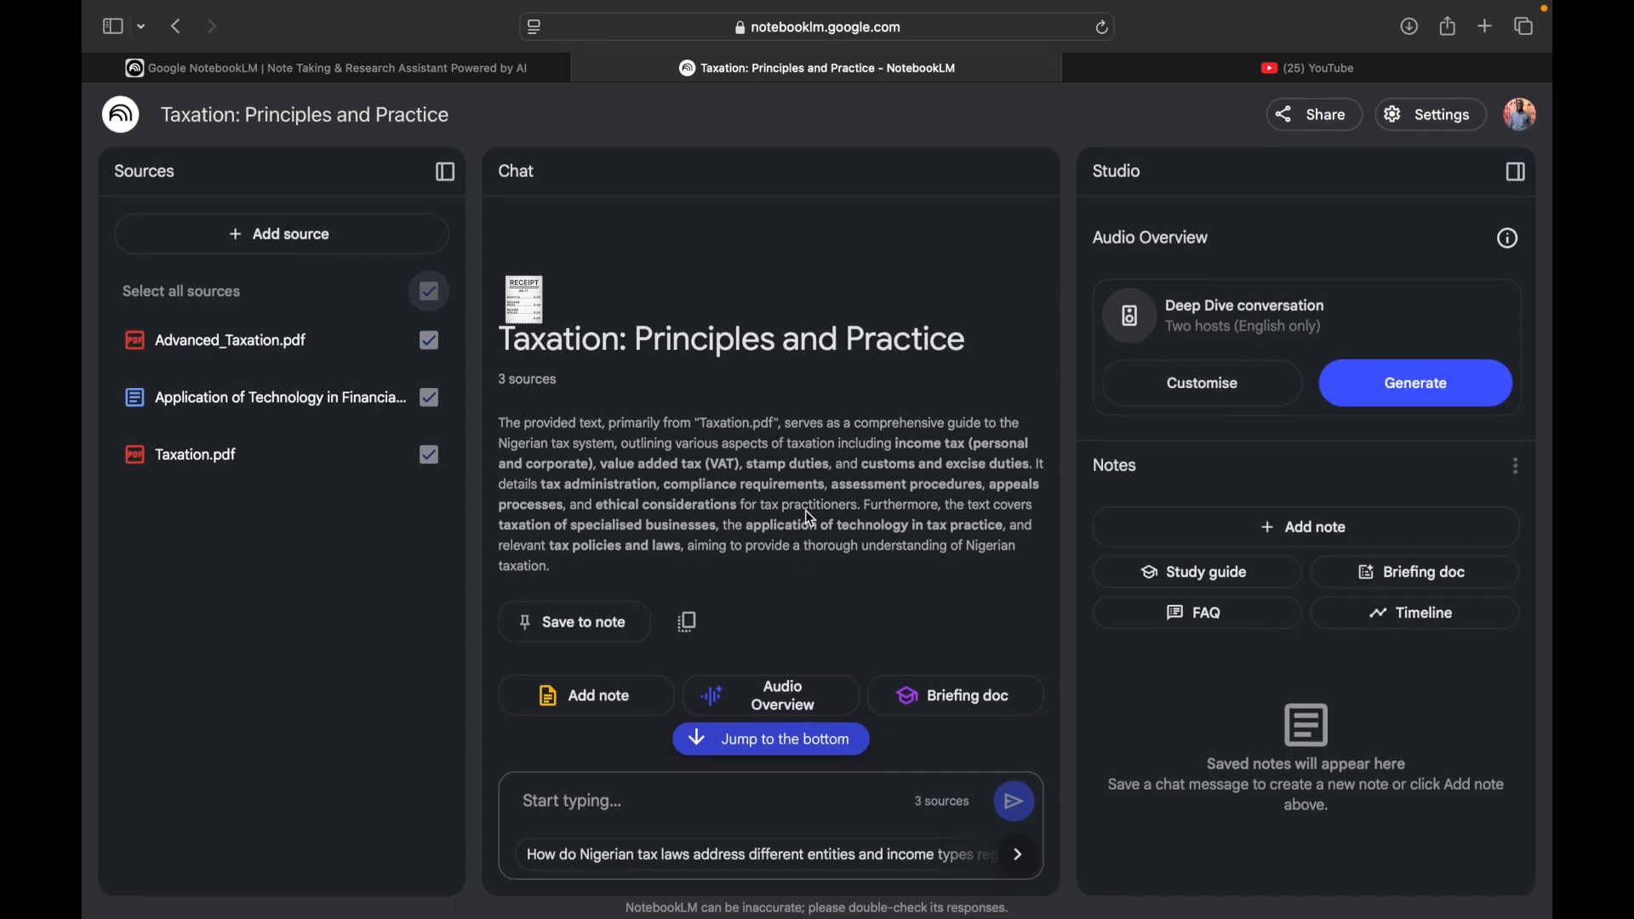
left_click(668, 800)
type("give in")
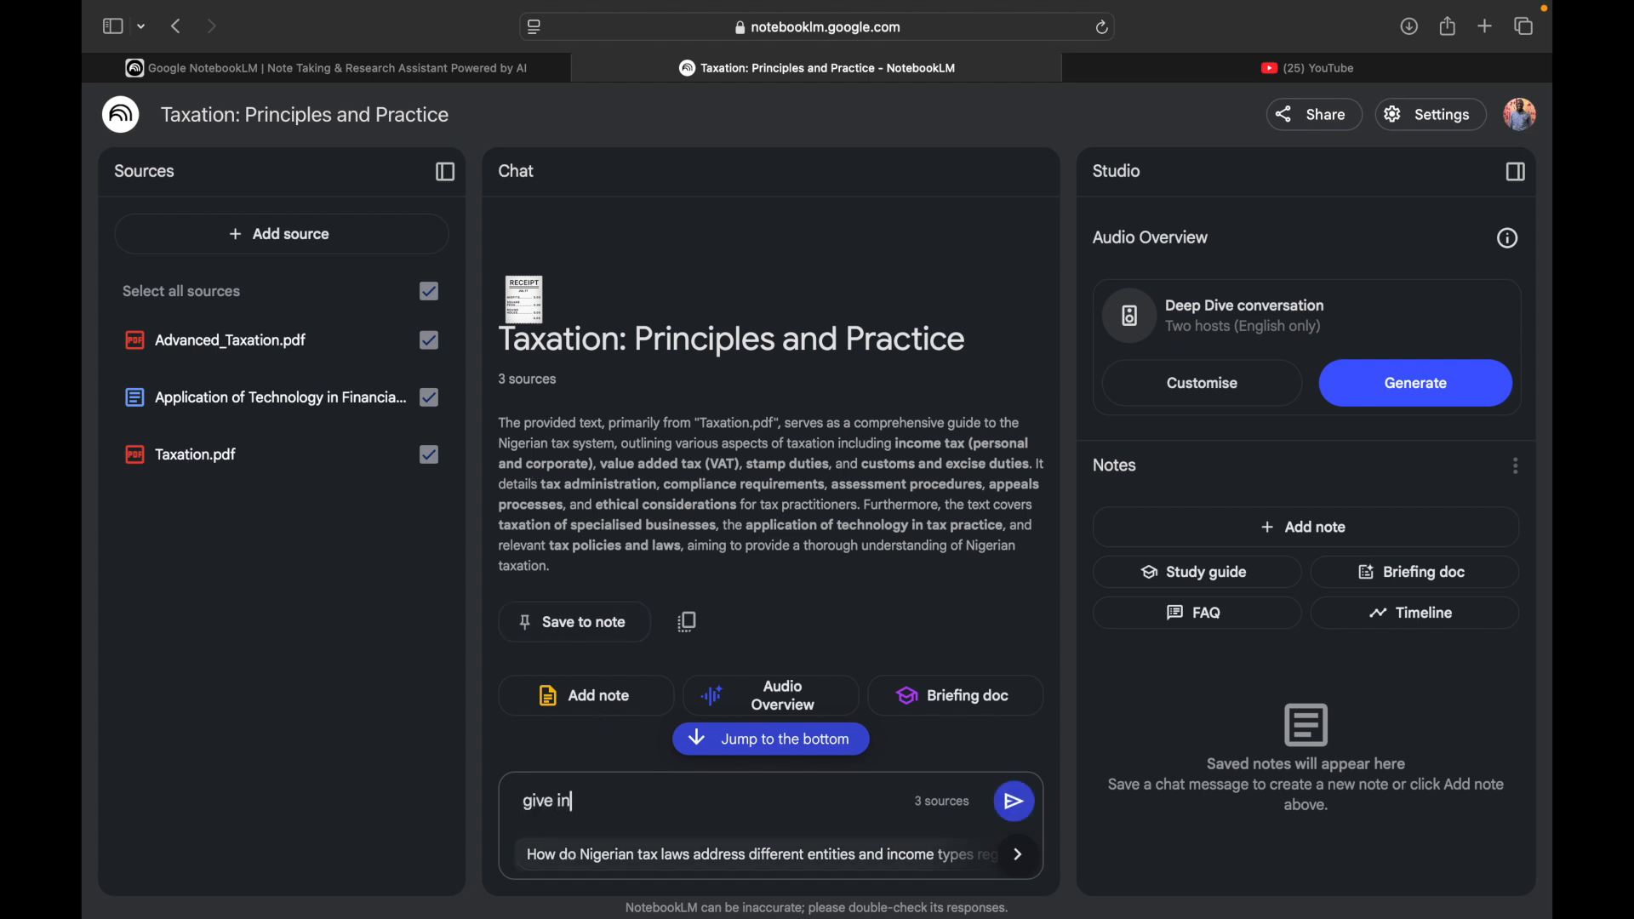
key("BackSpace")
key("BackSpace")
key("BackSpace")
key("BackSpace")
type("in one paragraht")
key("BackSpace")
key("BackSpace")
type("ph tell me")
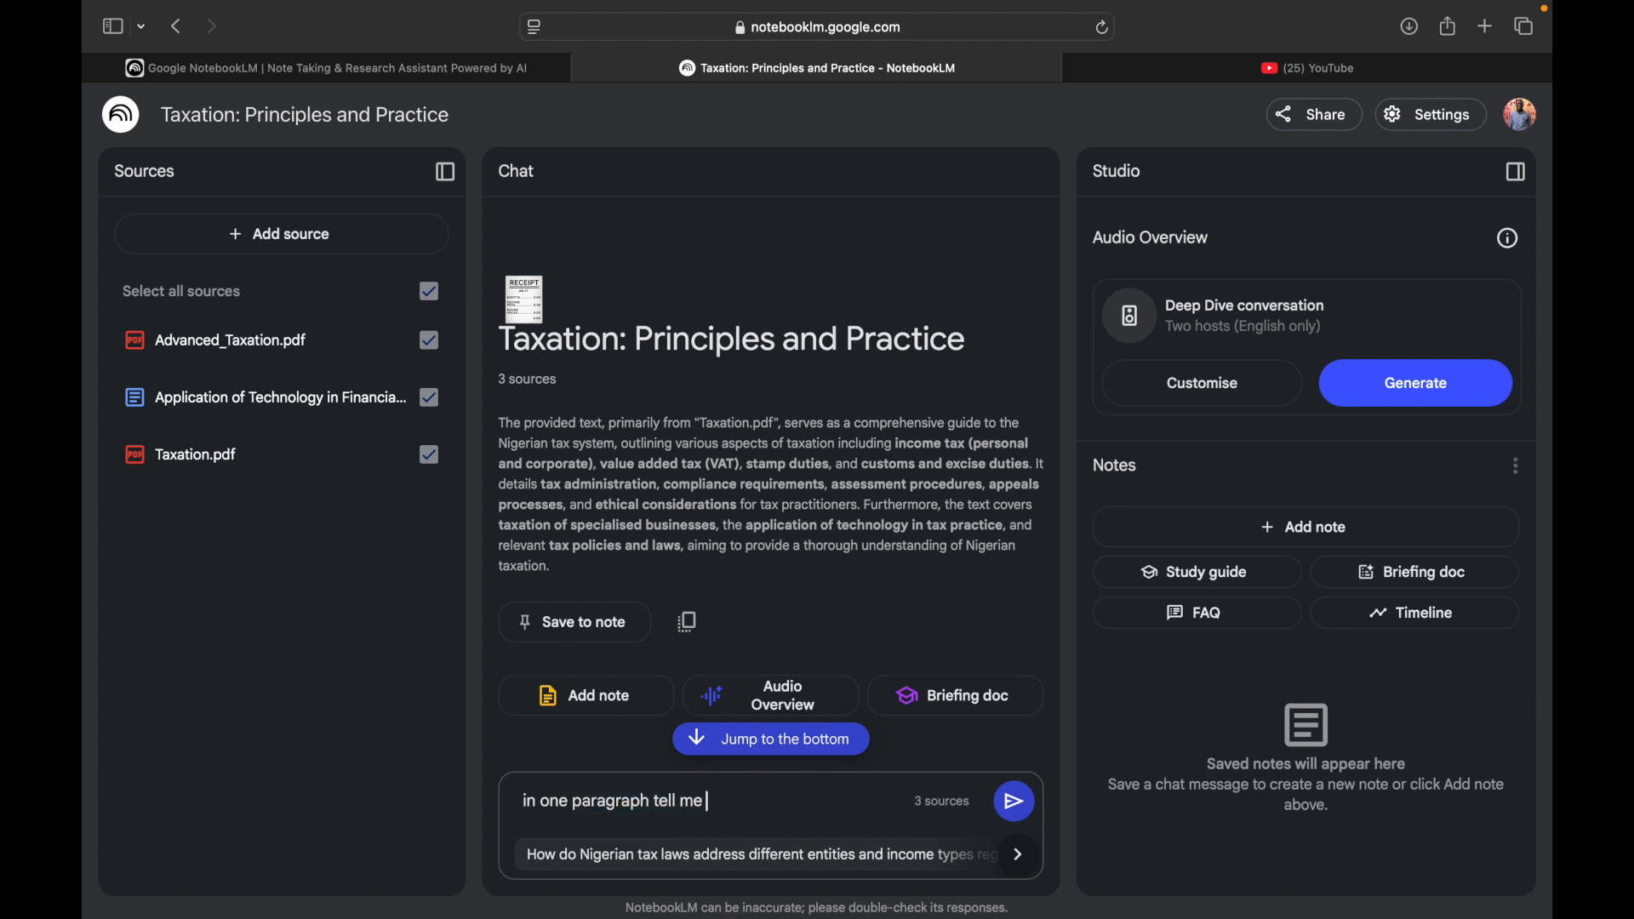
type(" about nigerian tax law")
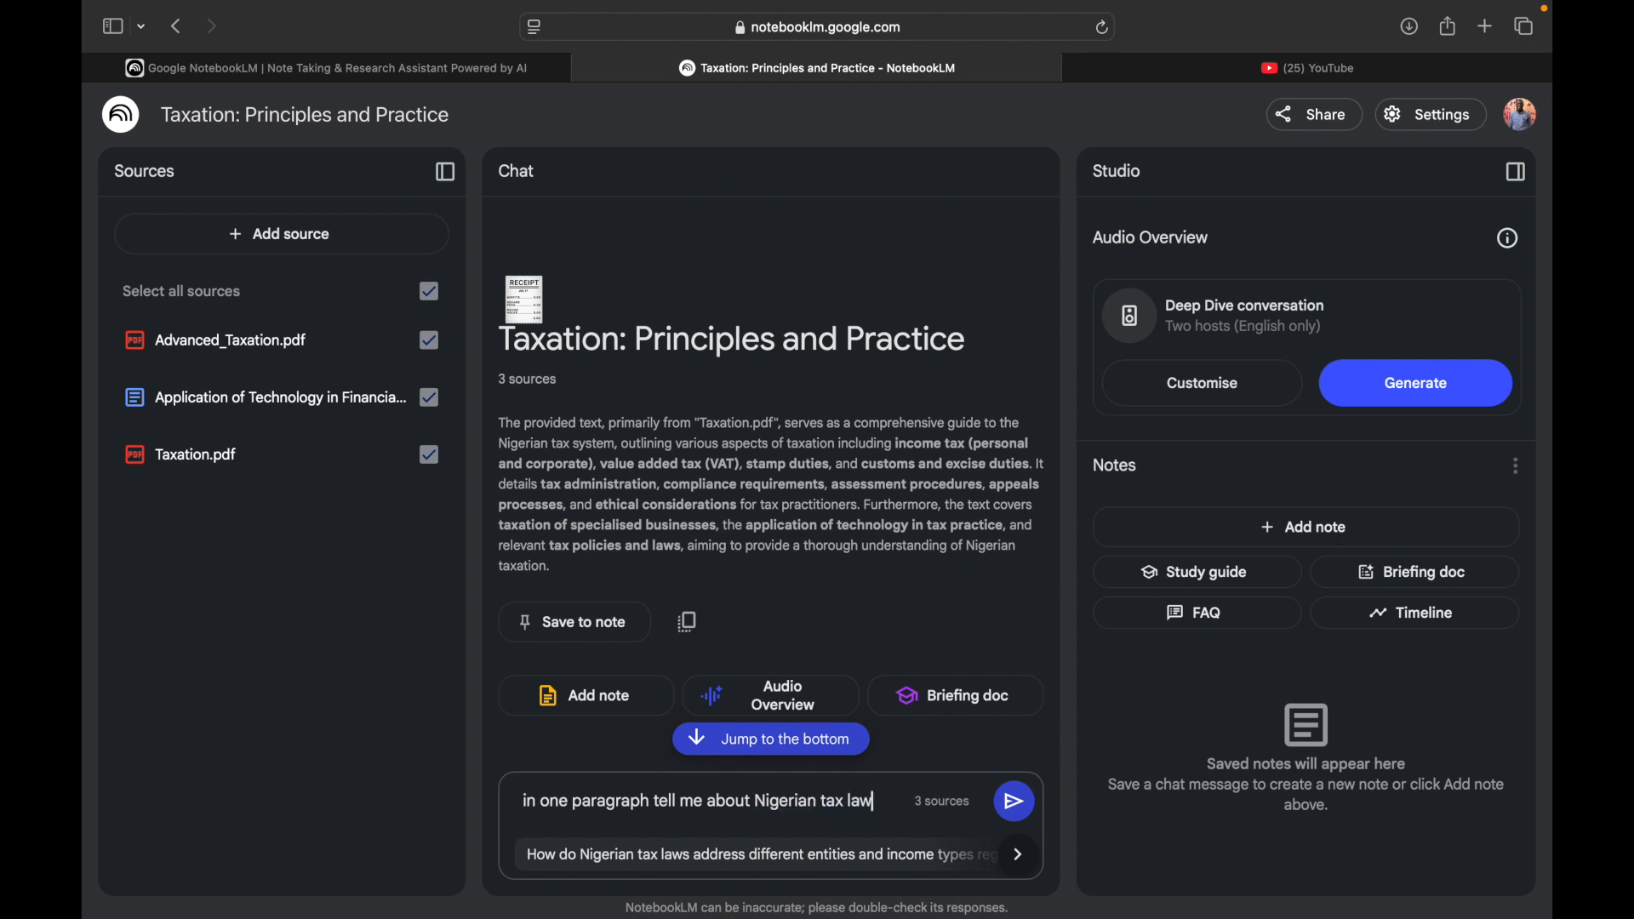
key("Return")
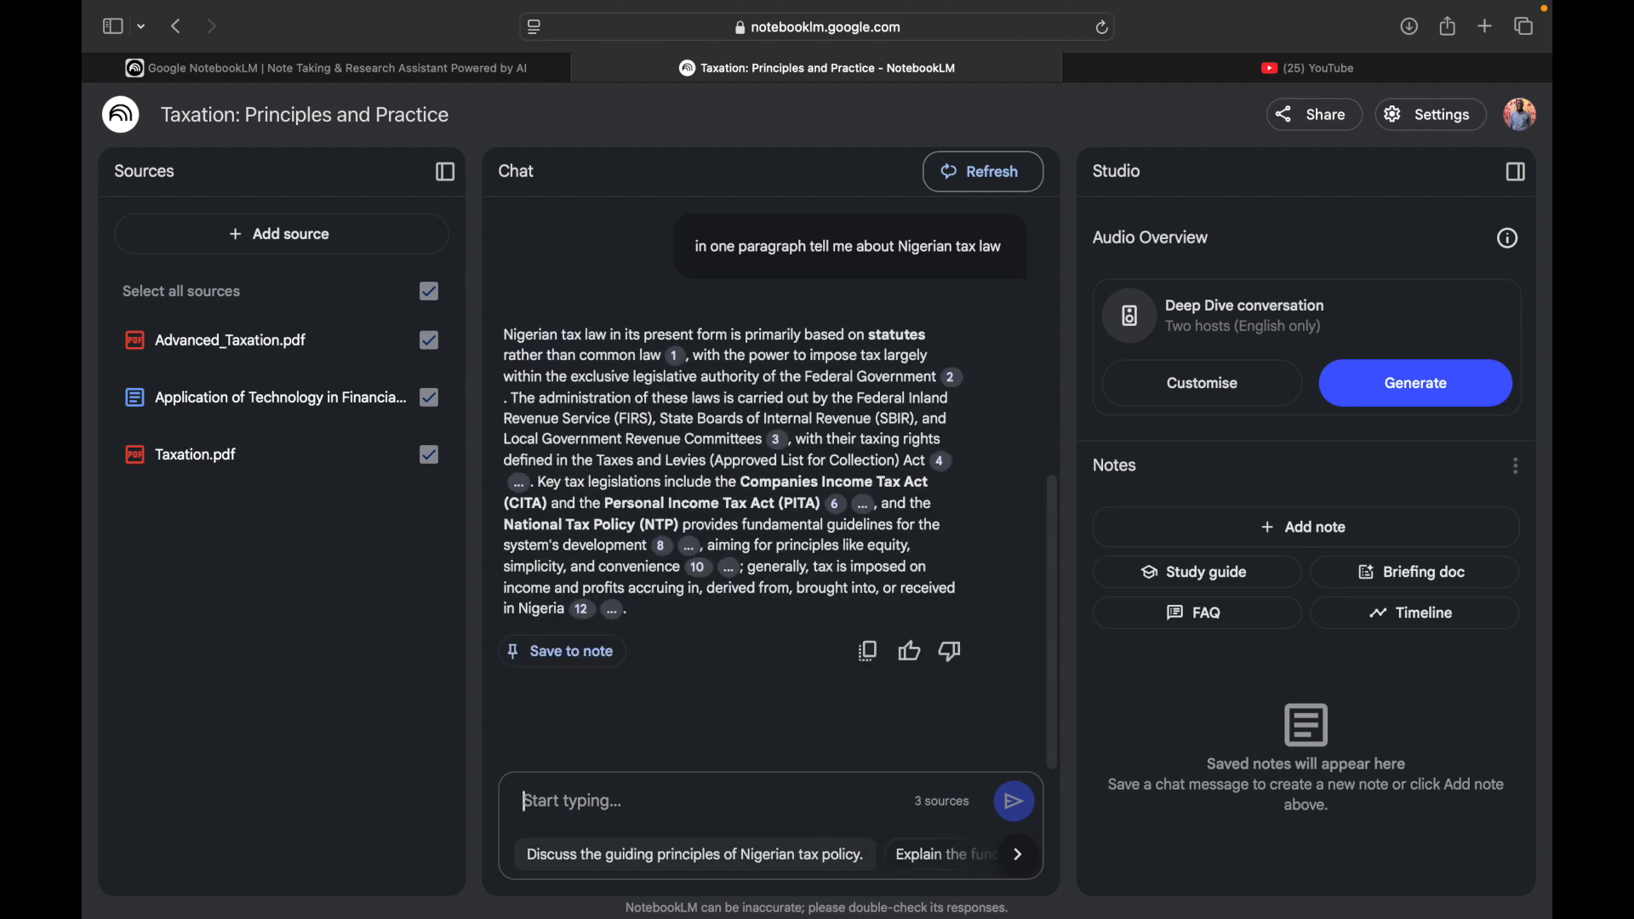
Review the Nigerian tax law answer, preview its first citation and open the cited passage in Taxation.pdf.
scroll(630, 629, "up", 4)
scroll(631, 631, "down", 1)
scroll(631, 631, "up", 5)
scroll(631, 631, "down", 4)
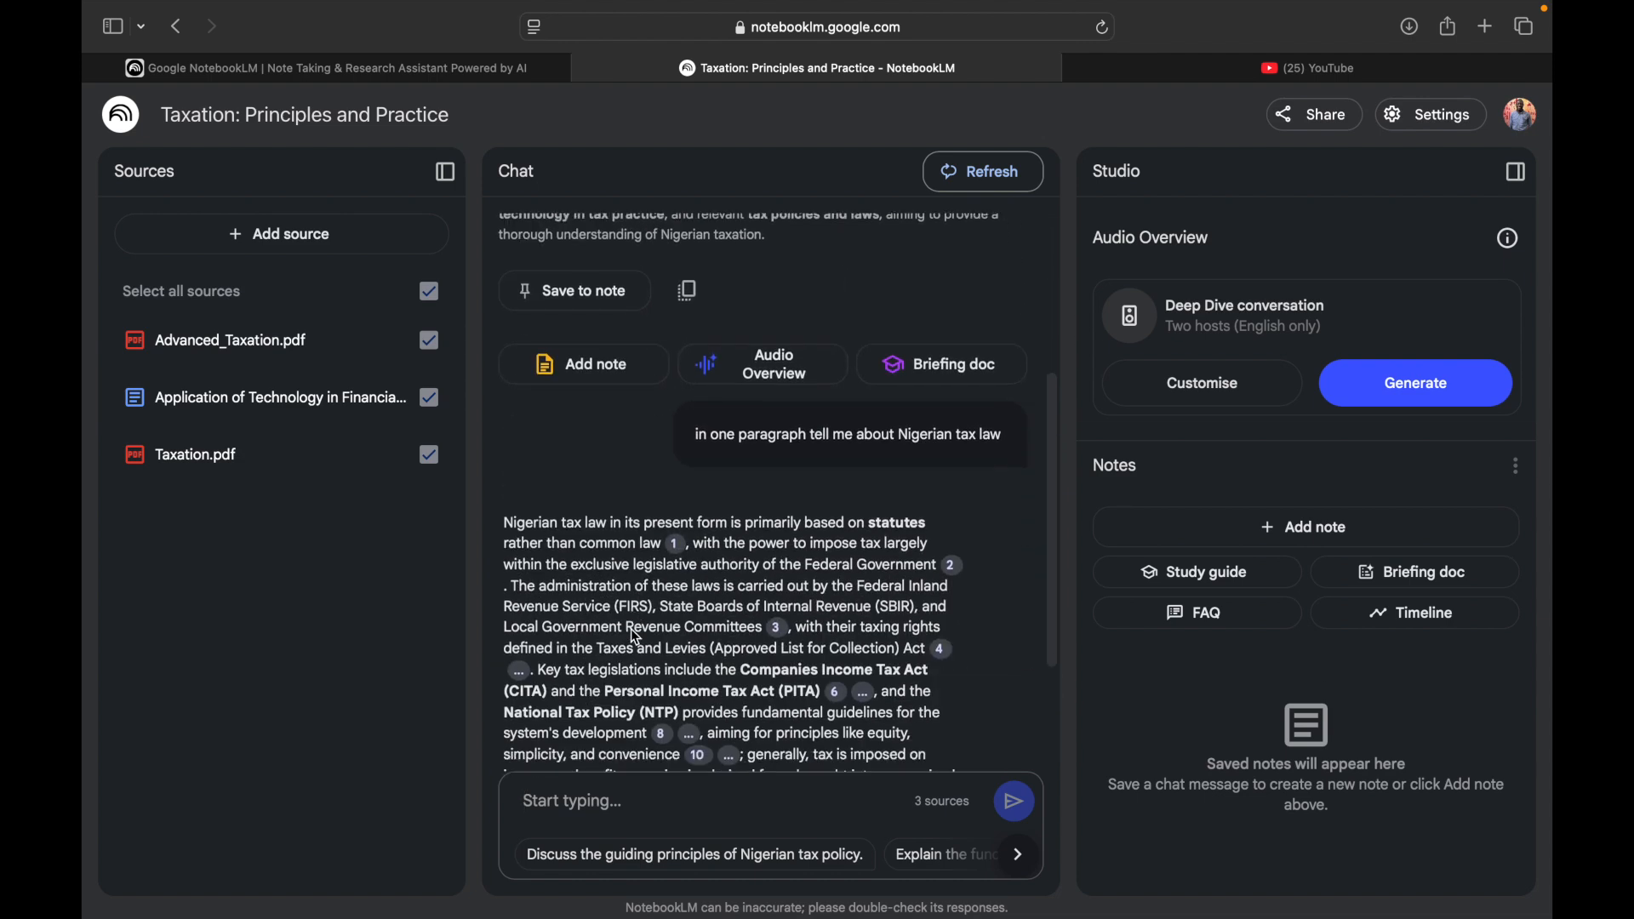
scroll(636, 640, "down", 1)
mouse_move(674, 482)
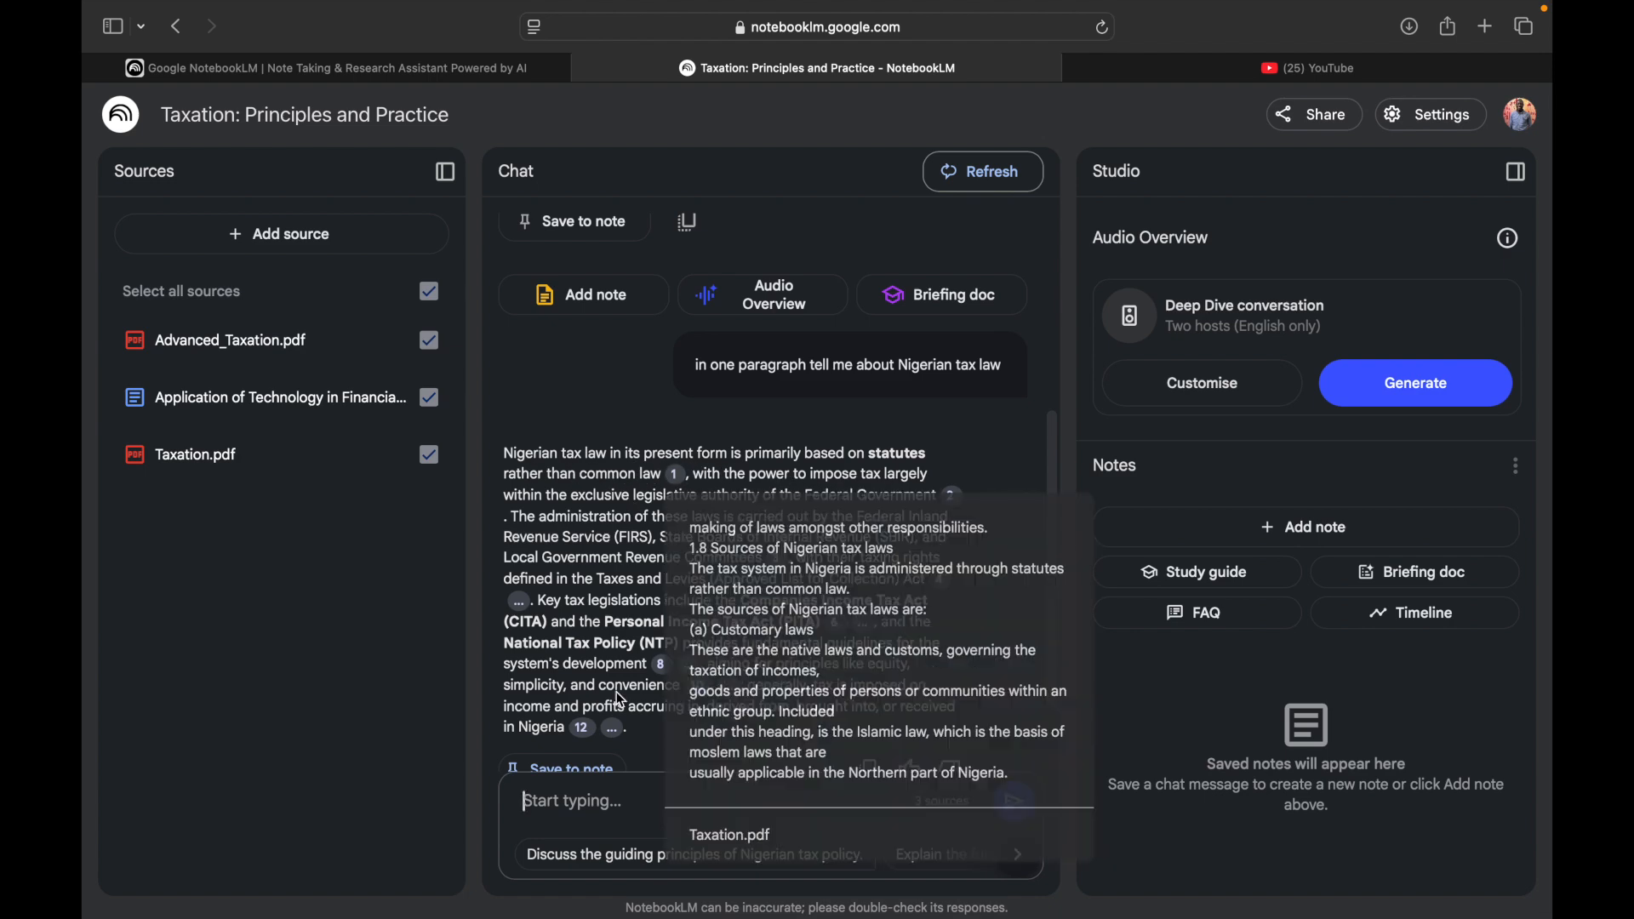
scroll(616, 693, "down", 2)
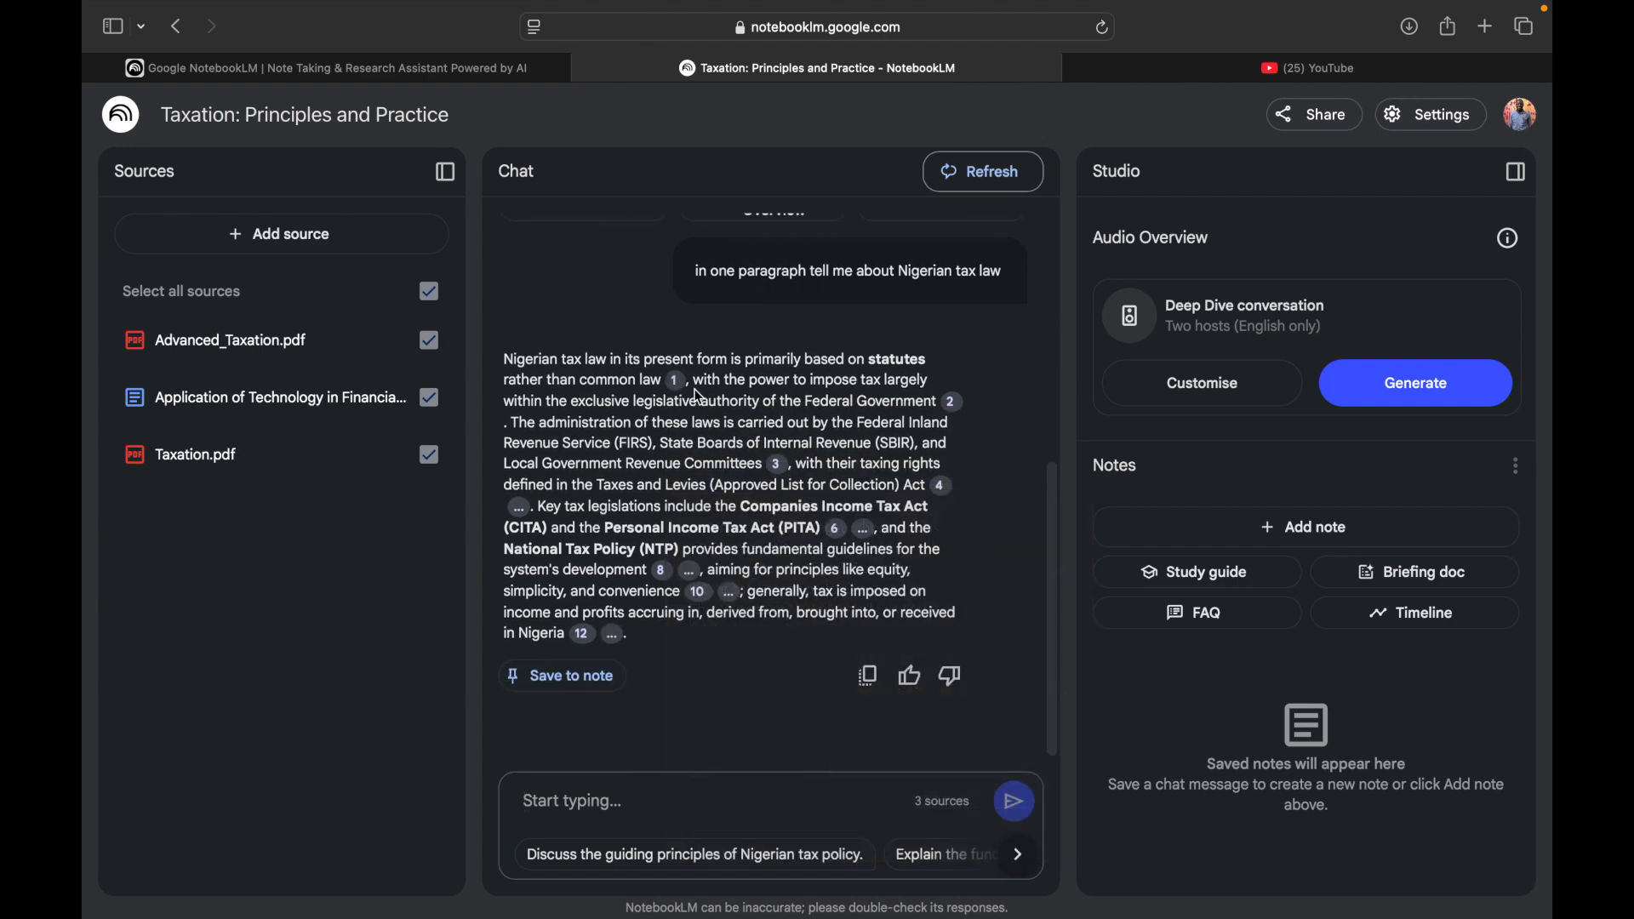
mouse_move(681, 383)
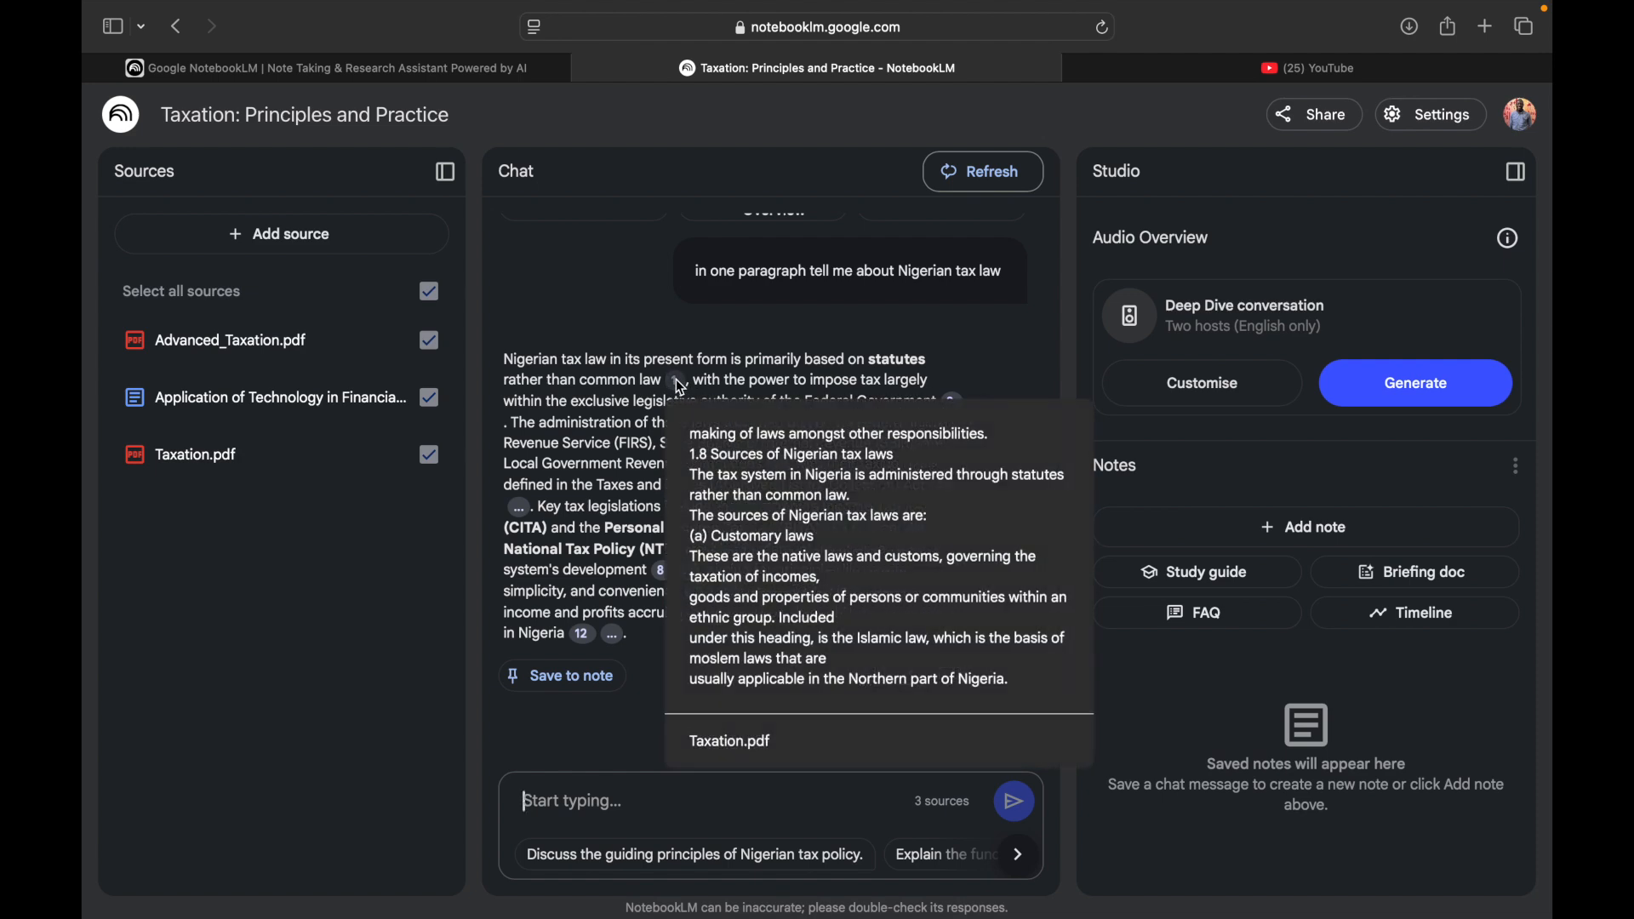
left_click(679, 381)
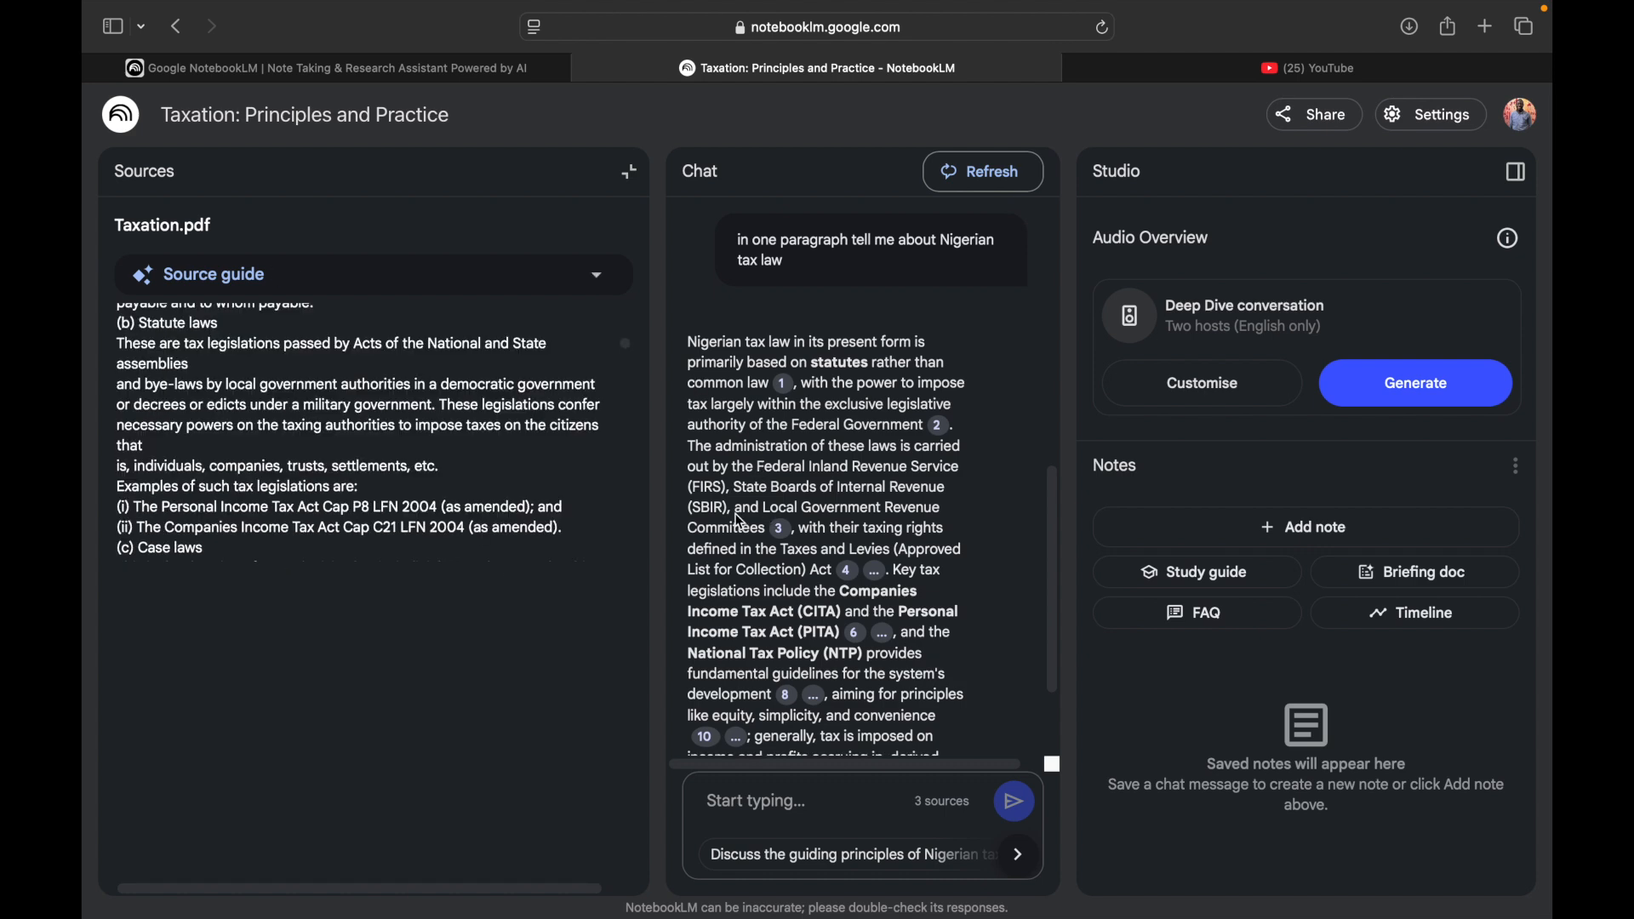
Collapse the source guide and read through the Taxation.pdf text that follows the cited passage.
scroll(461, 574, "down", 5)
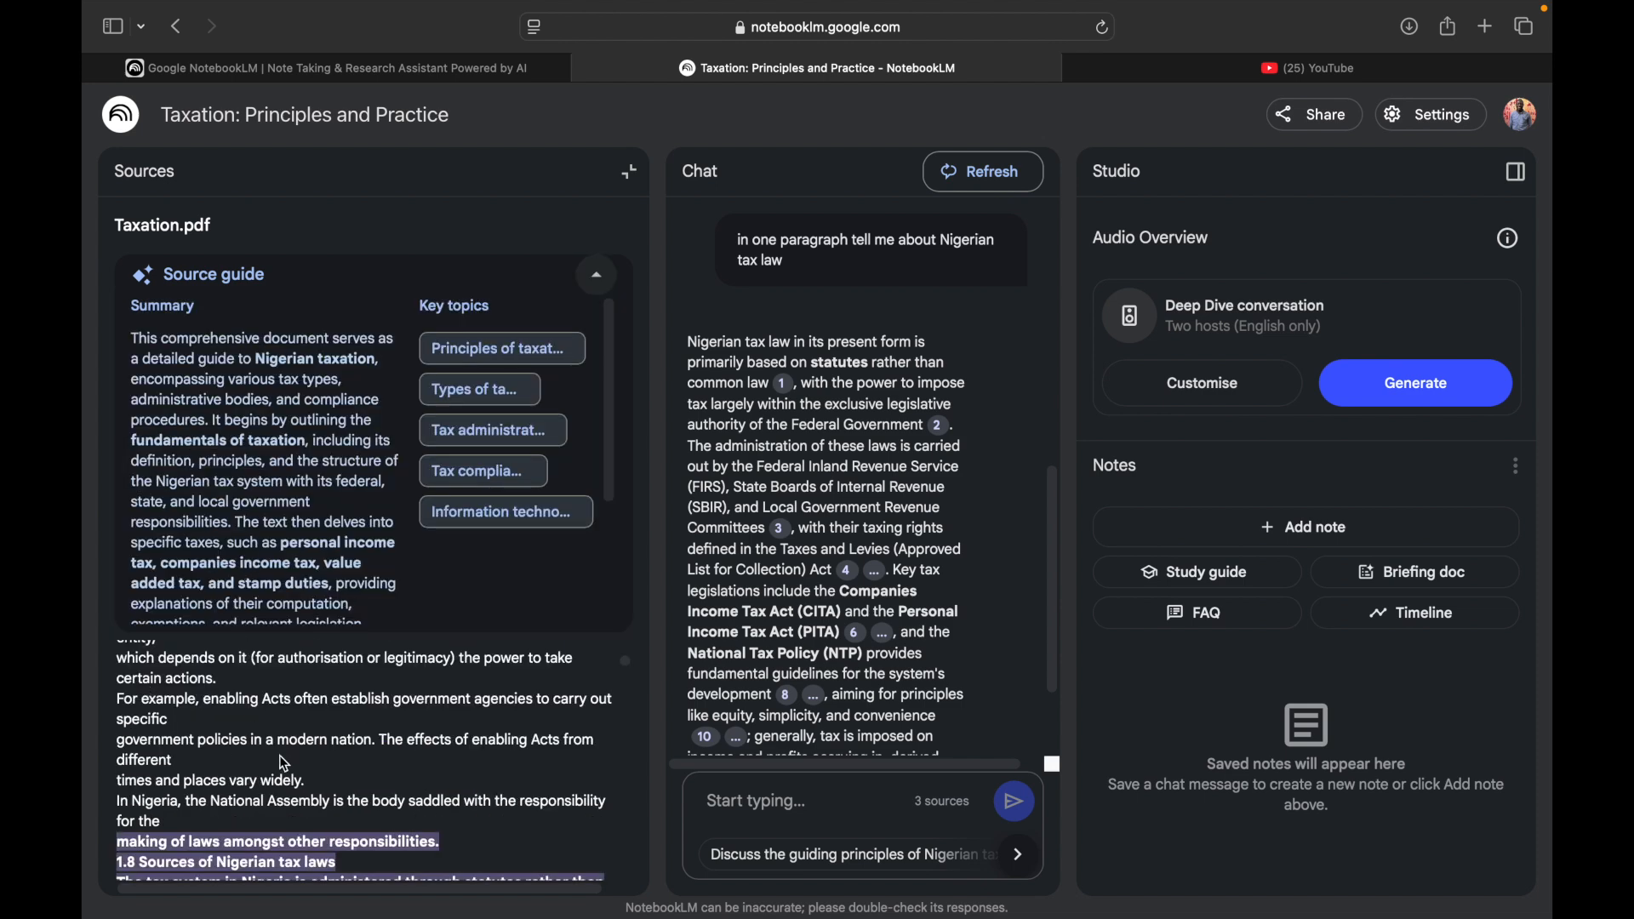
scroll(285, 763, "down", 10)
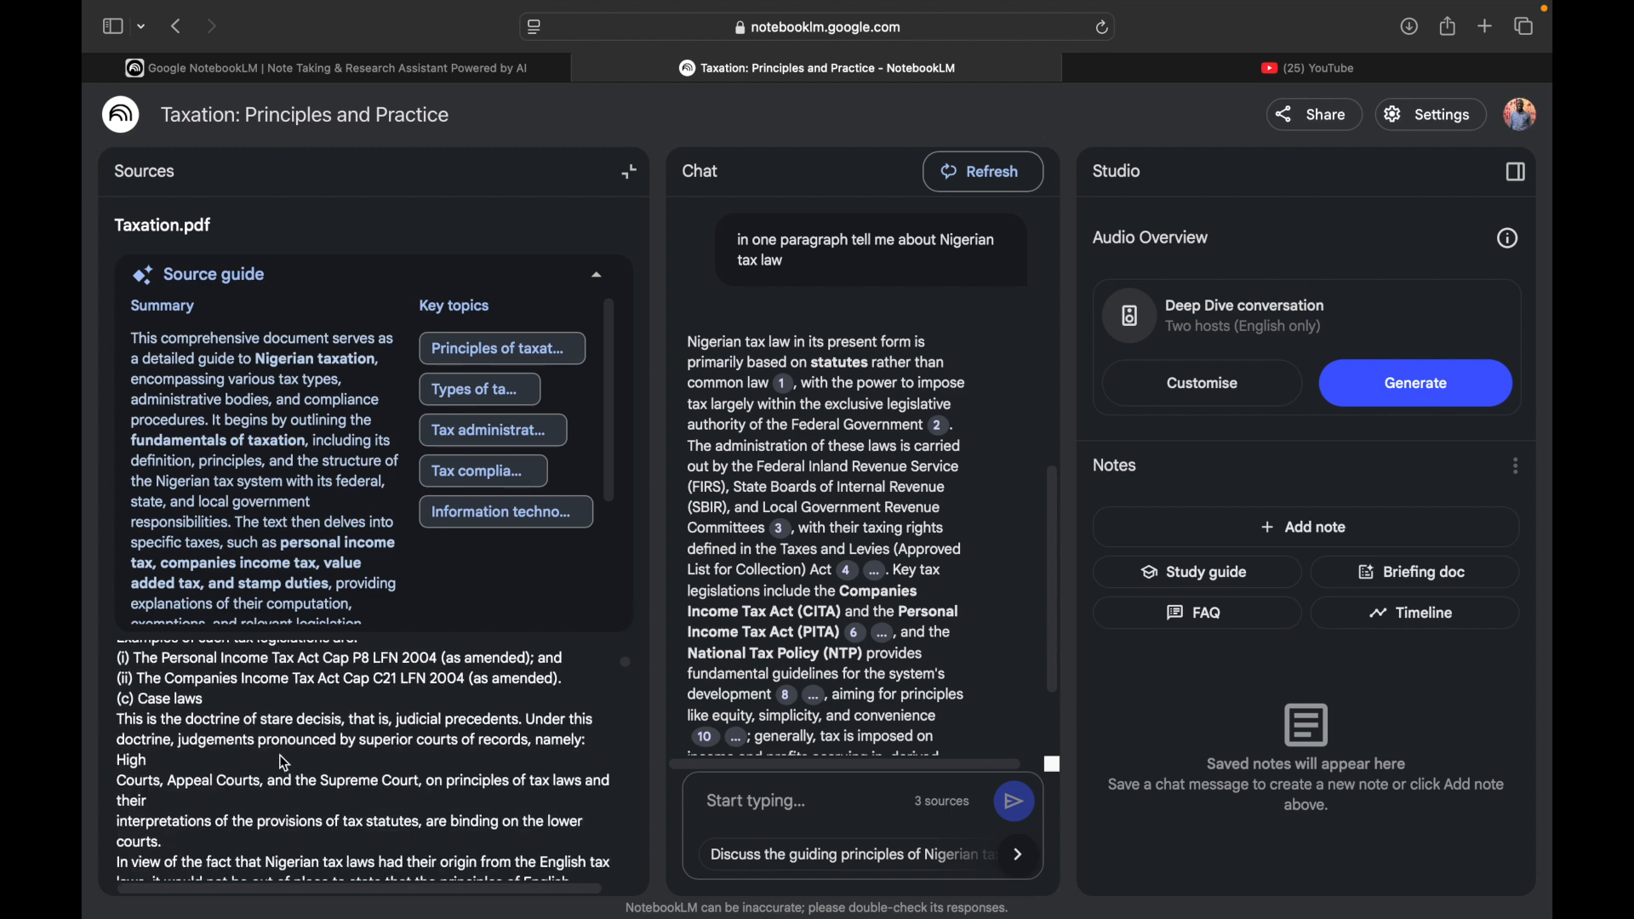
left_click(600, 279)
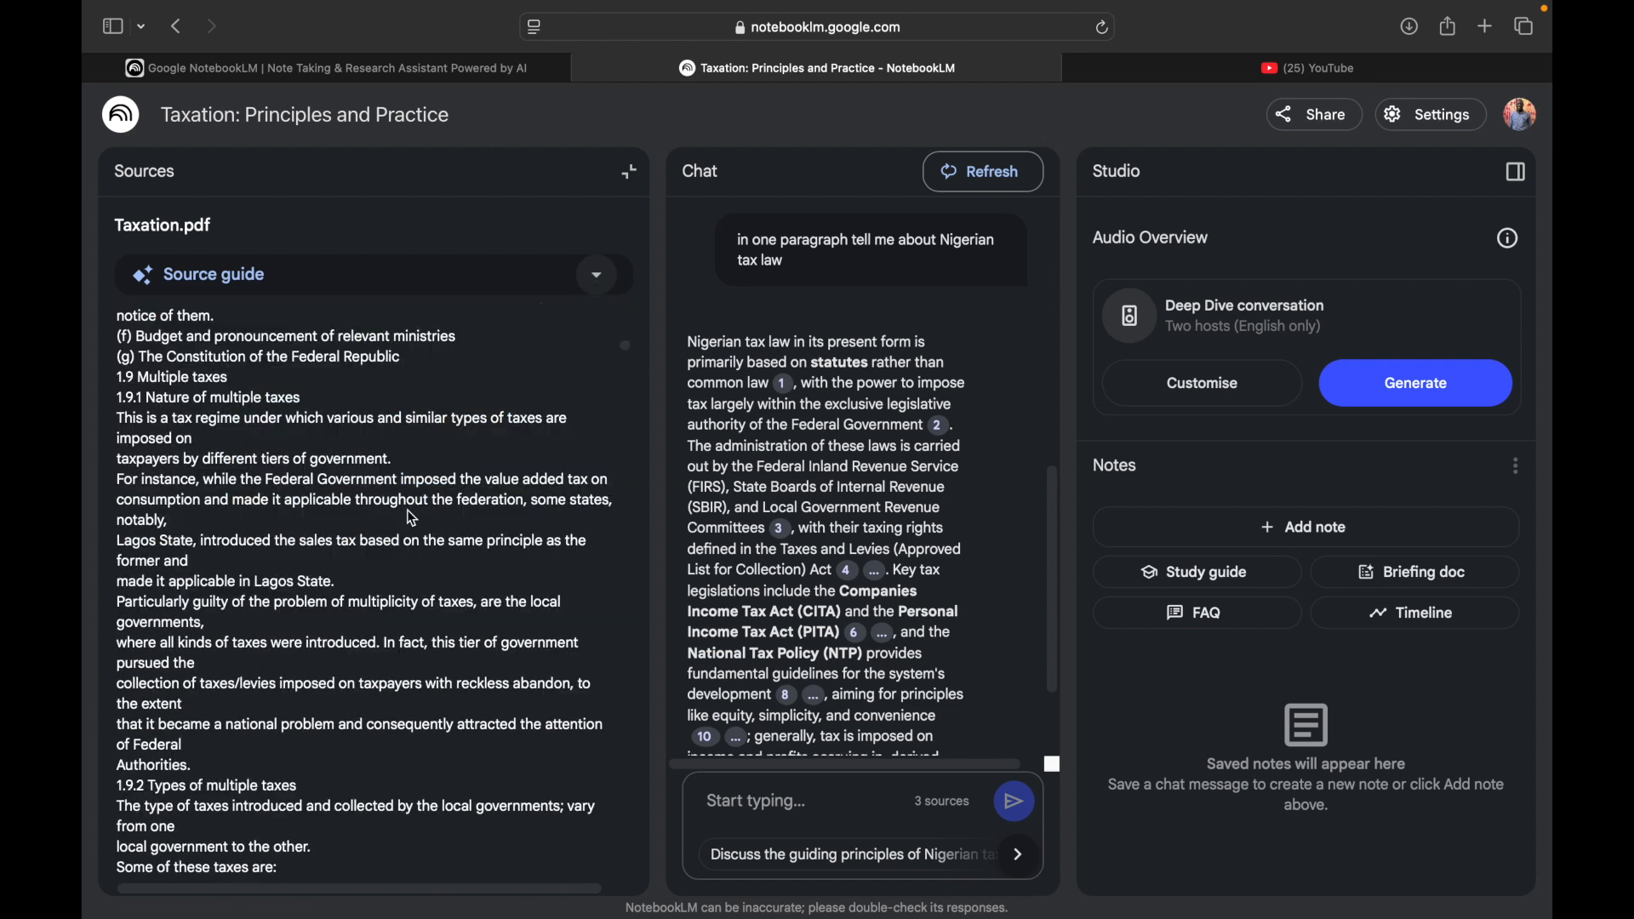
scroll(394, 551, "down", 15)
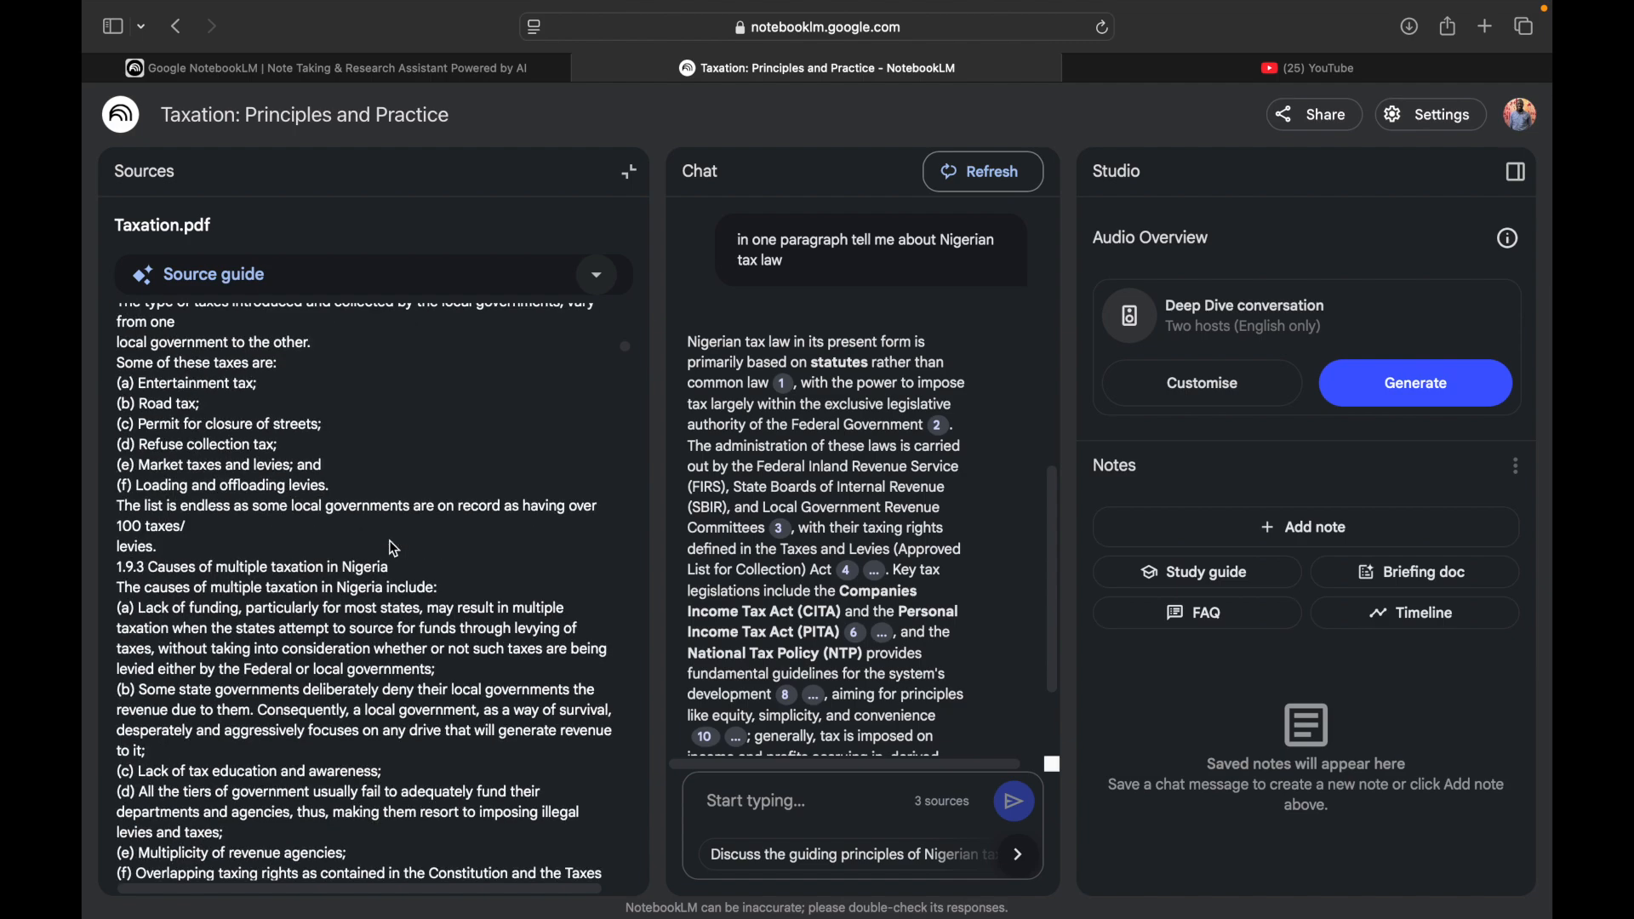
scroll(394, 551, "down", 20)
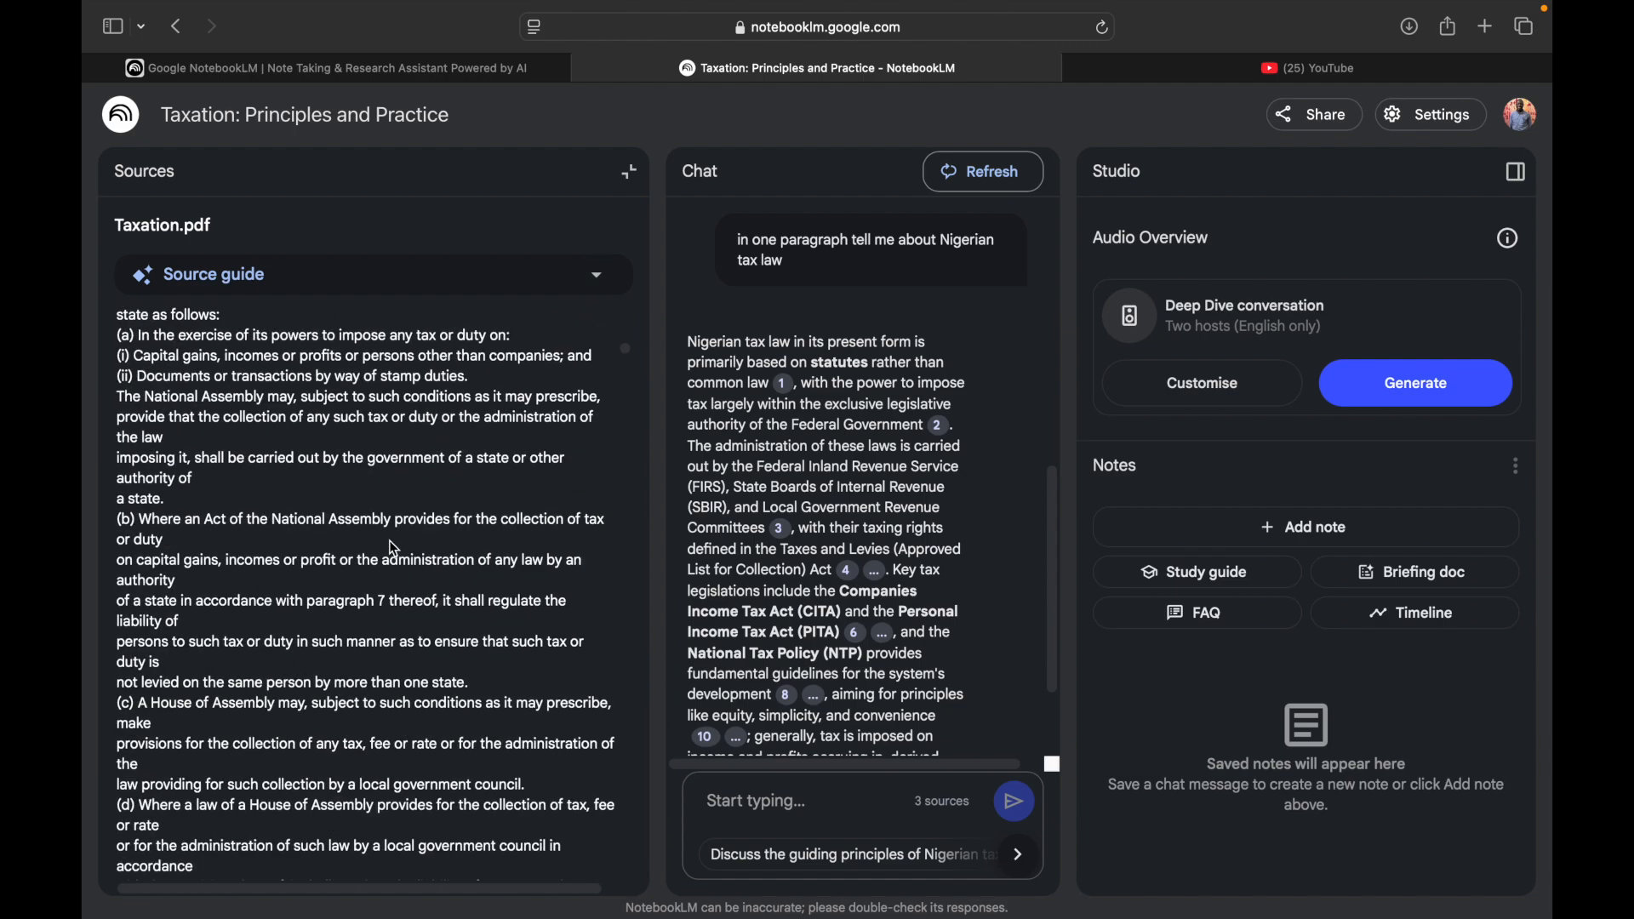
Skim more of Taxation.pdf, return to the highlighted cited passage, and close the source view.
scroll(390, 540, "down", 20)
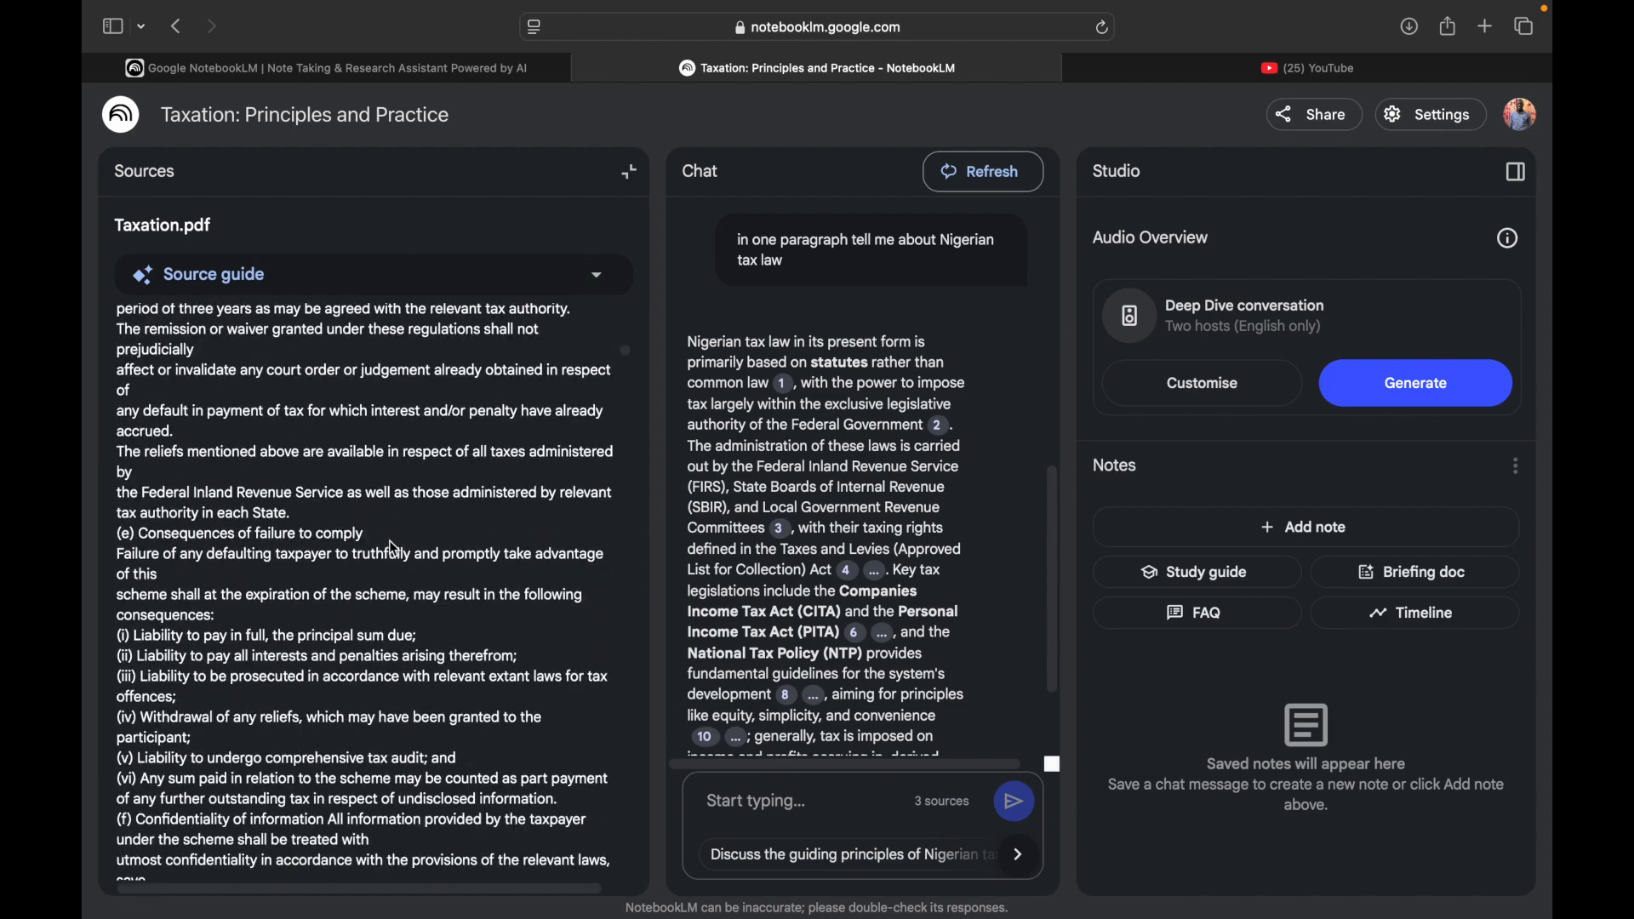
scroll(392, 544, "up", 20)
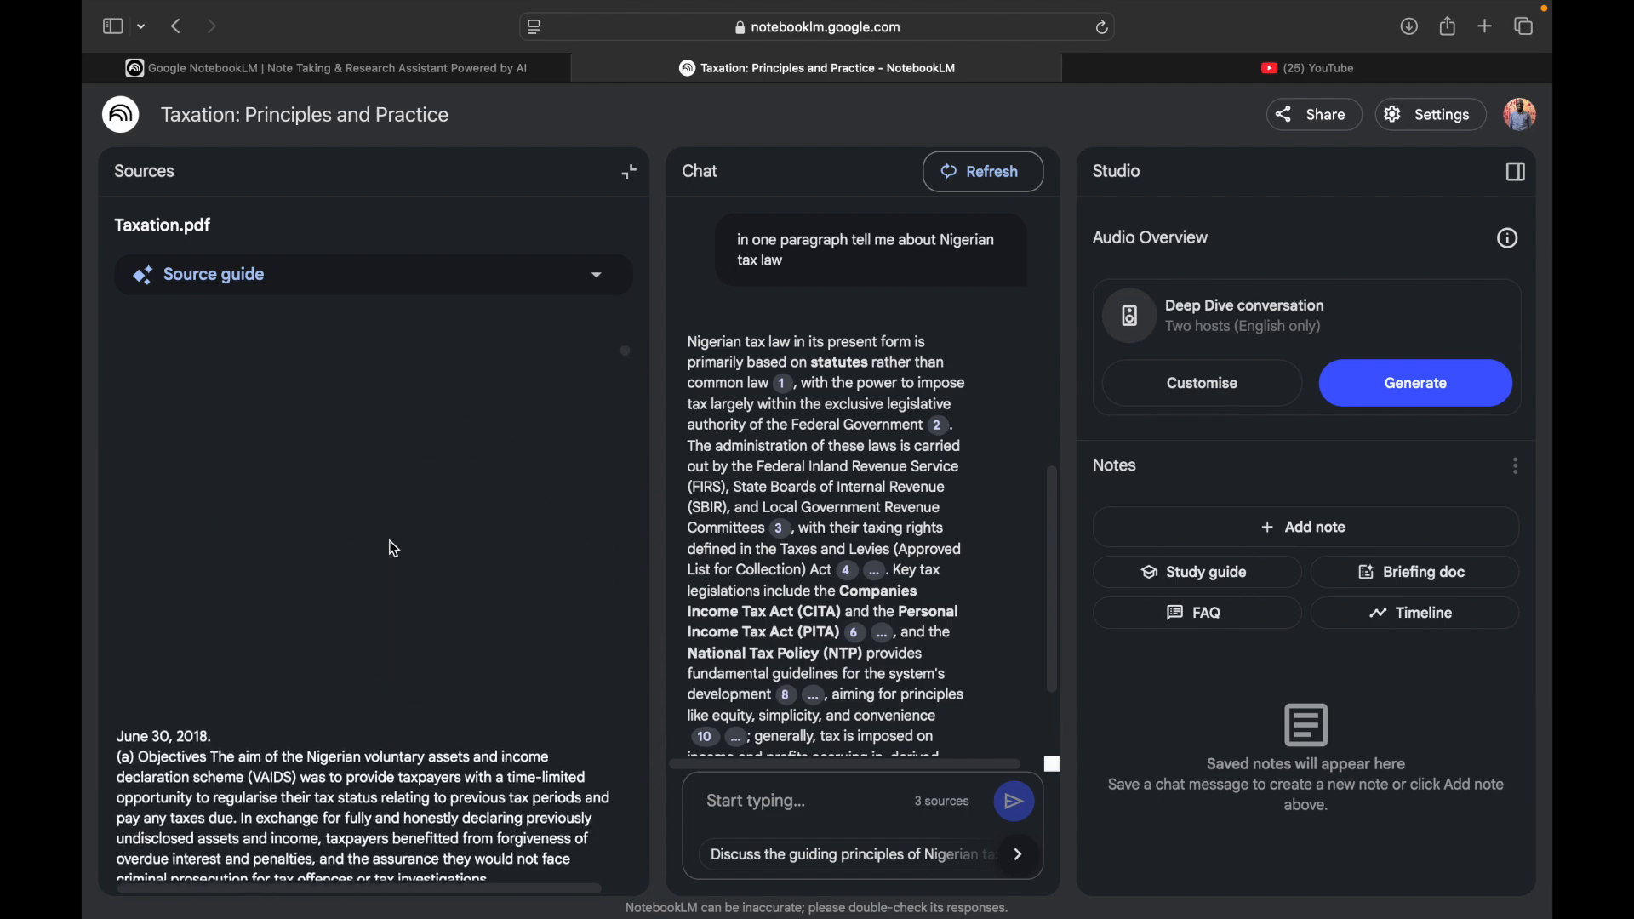
scroll(394, 552, "up", 15)
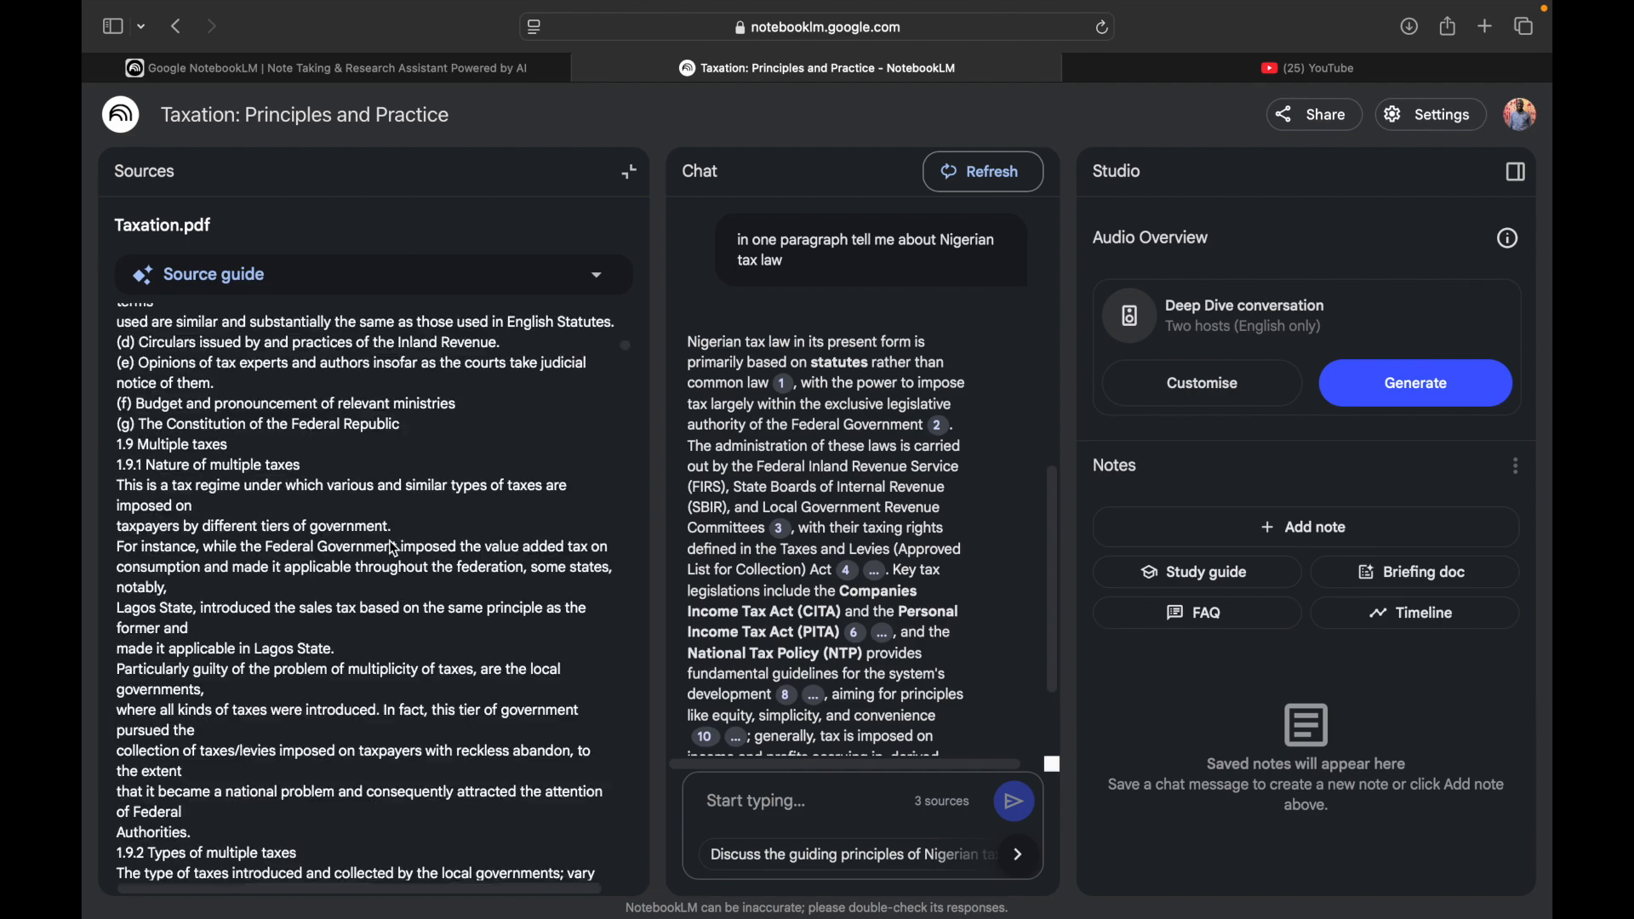
scroll(392, 550, "down", 1)
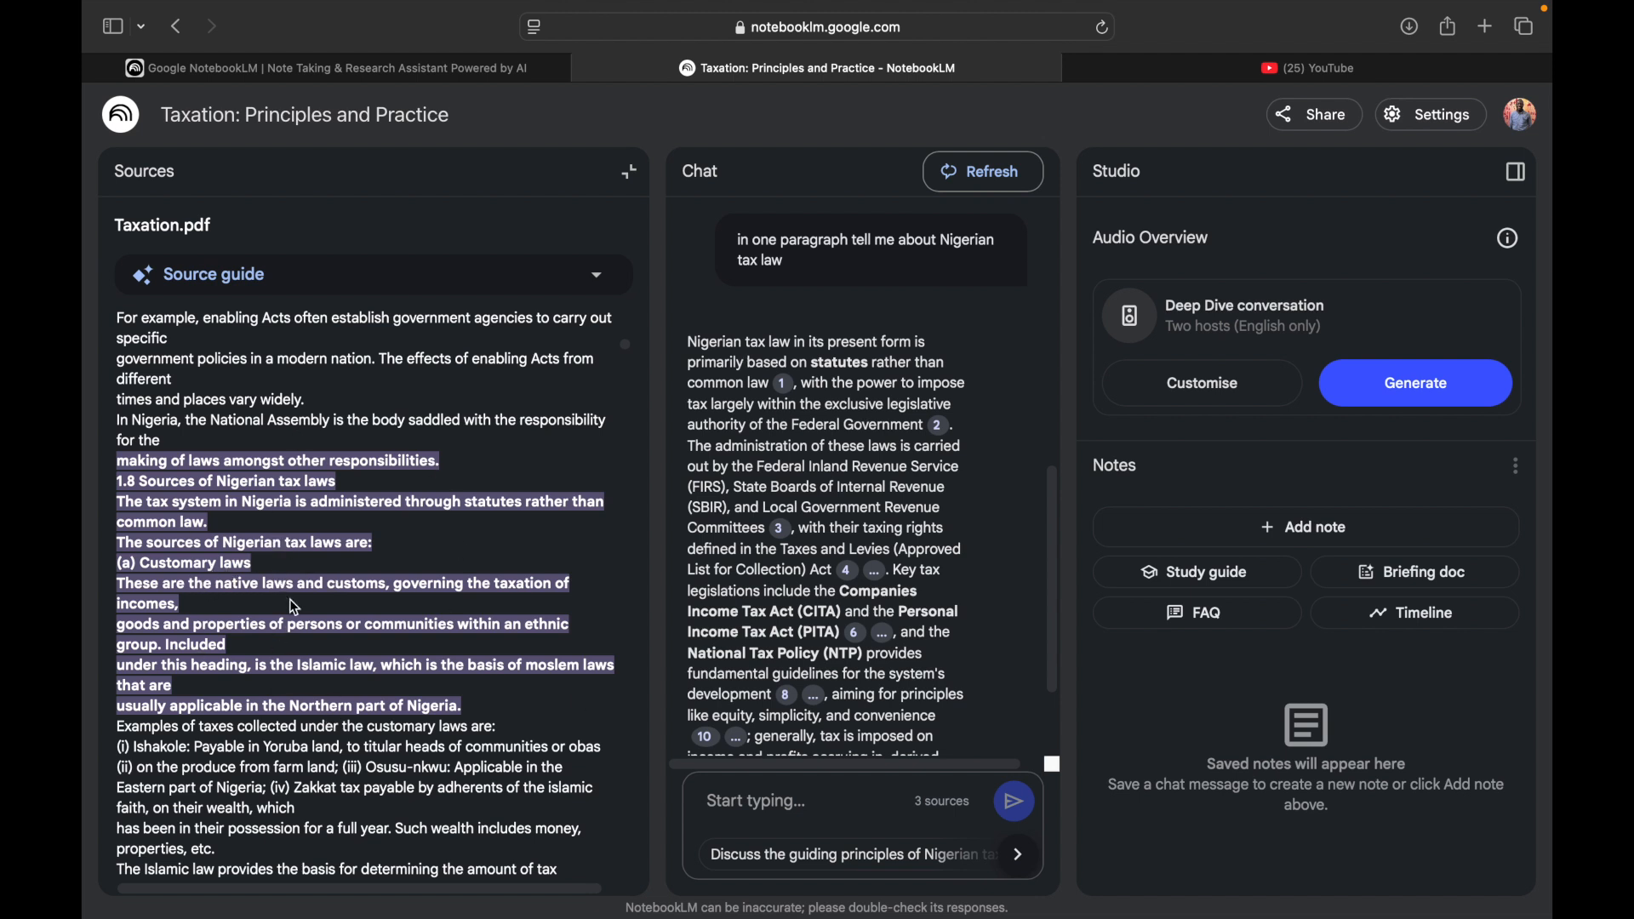
scroll(355, 587, "down", 1)
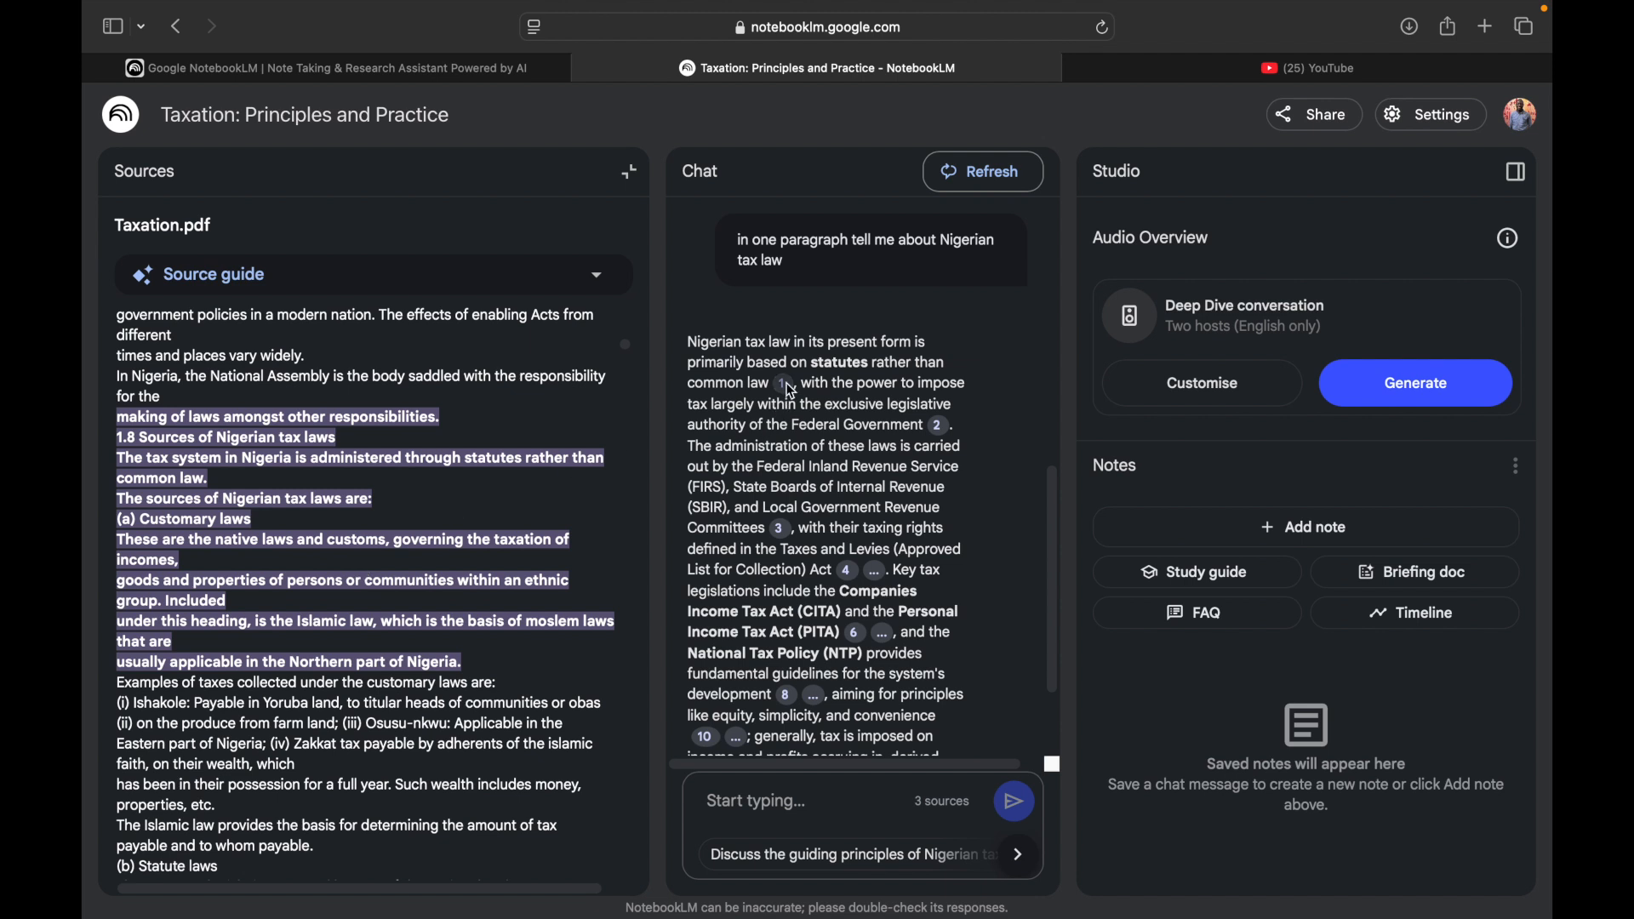
left_click(632, 173)
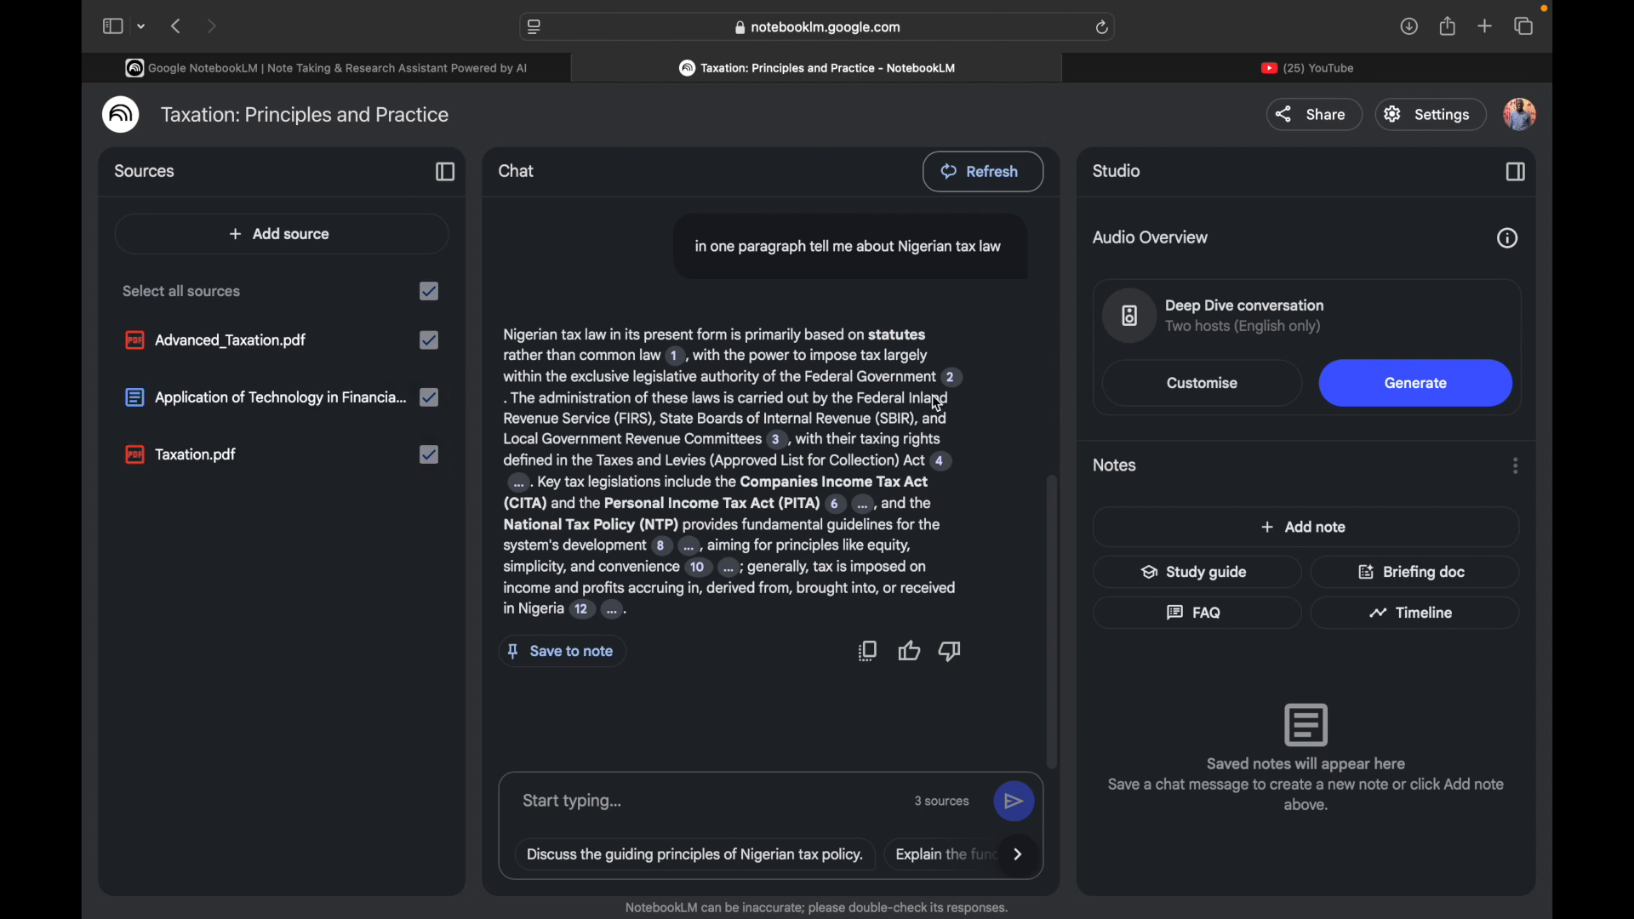
Preview the second citation in the Nigerian tax law answer and look back over the chat.
mouse_move(959, 381)
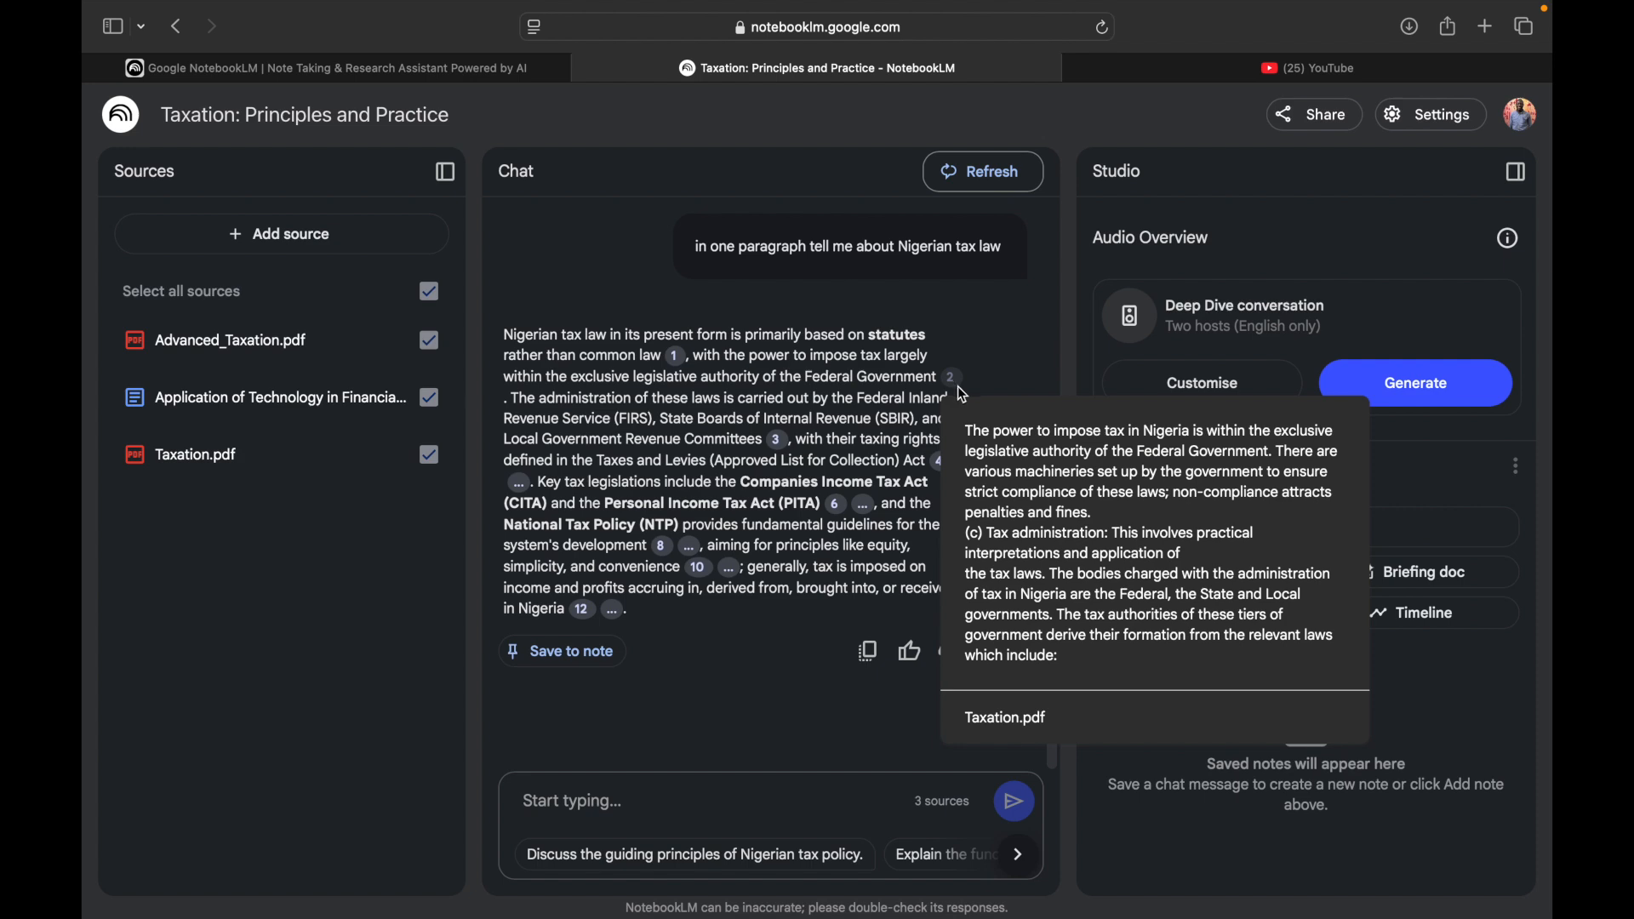
mouse_move(954, 383)
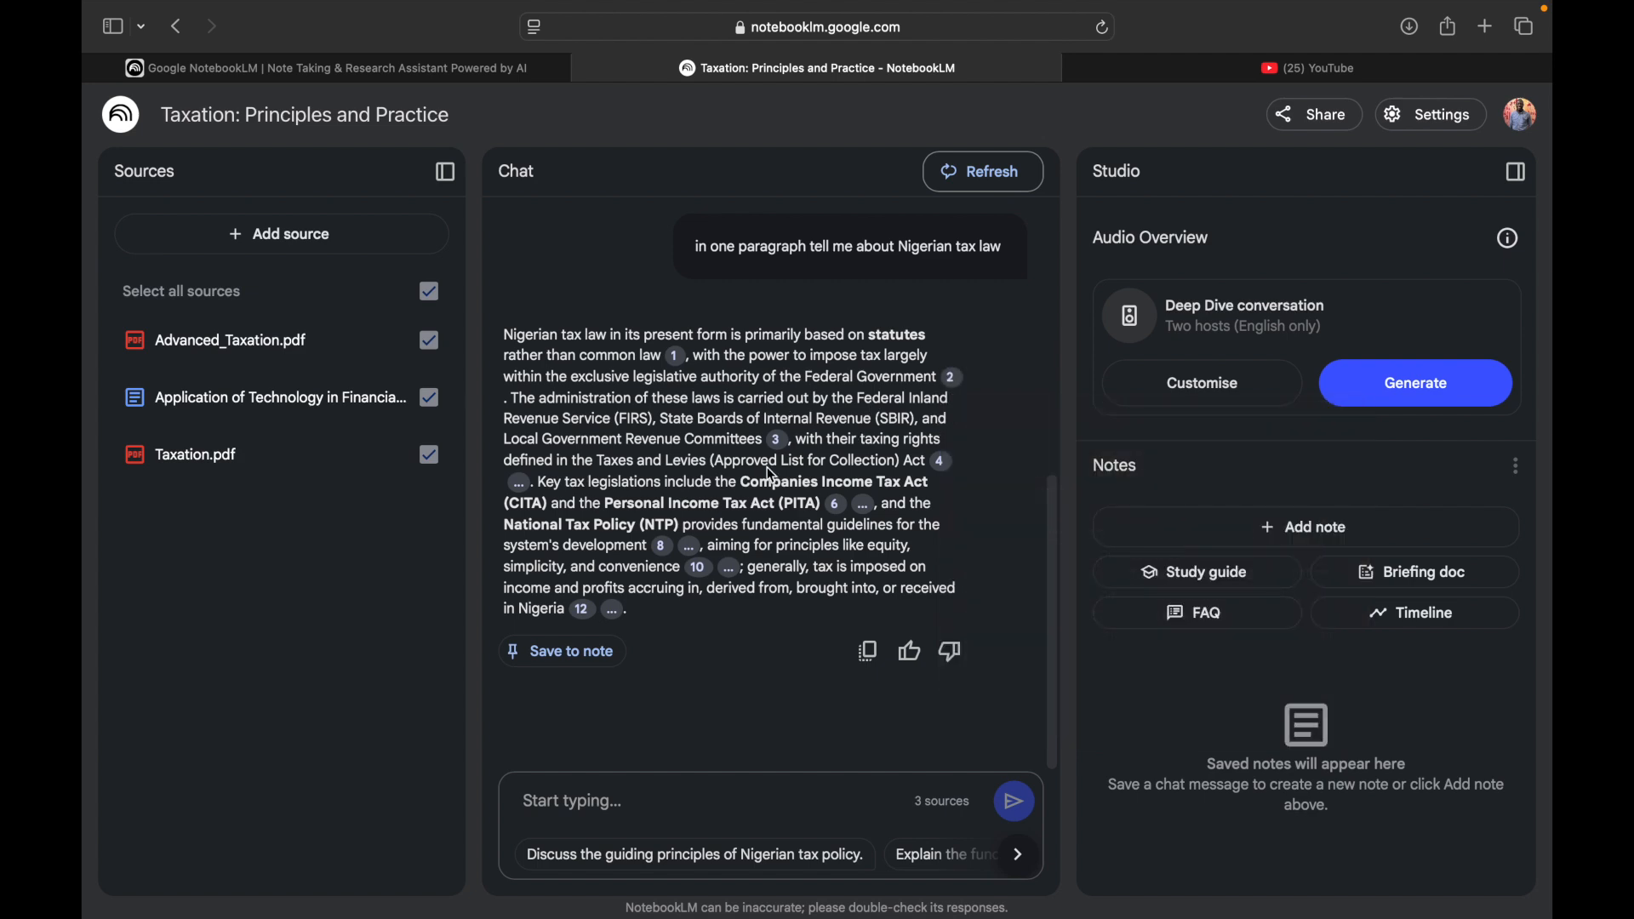
scroll(854, 477, "up", 3)
scroll(854, 477, "down", 2)
scroll(854, 477, "up", 2)
scroll(854, 477, "down", 3)
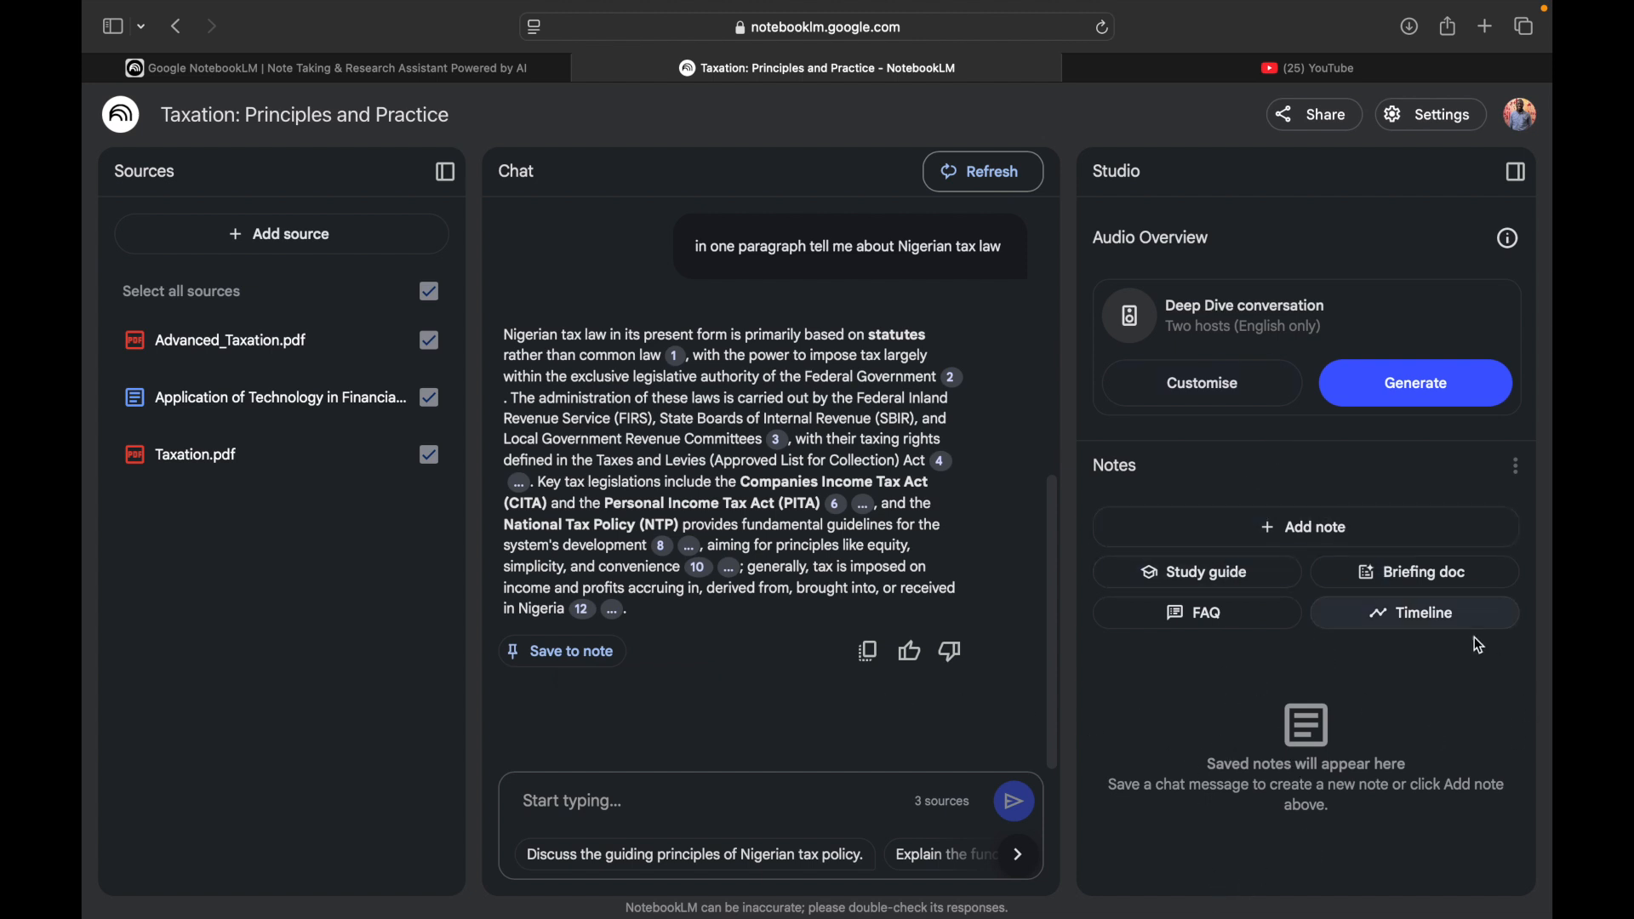
Save the Nigerian tax law answer as a note, view the saved note, and return to the Studio overview.
left_click(601, 669)
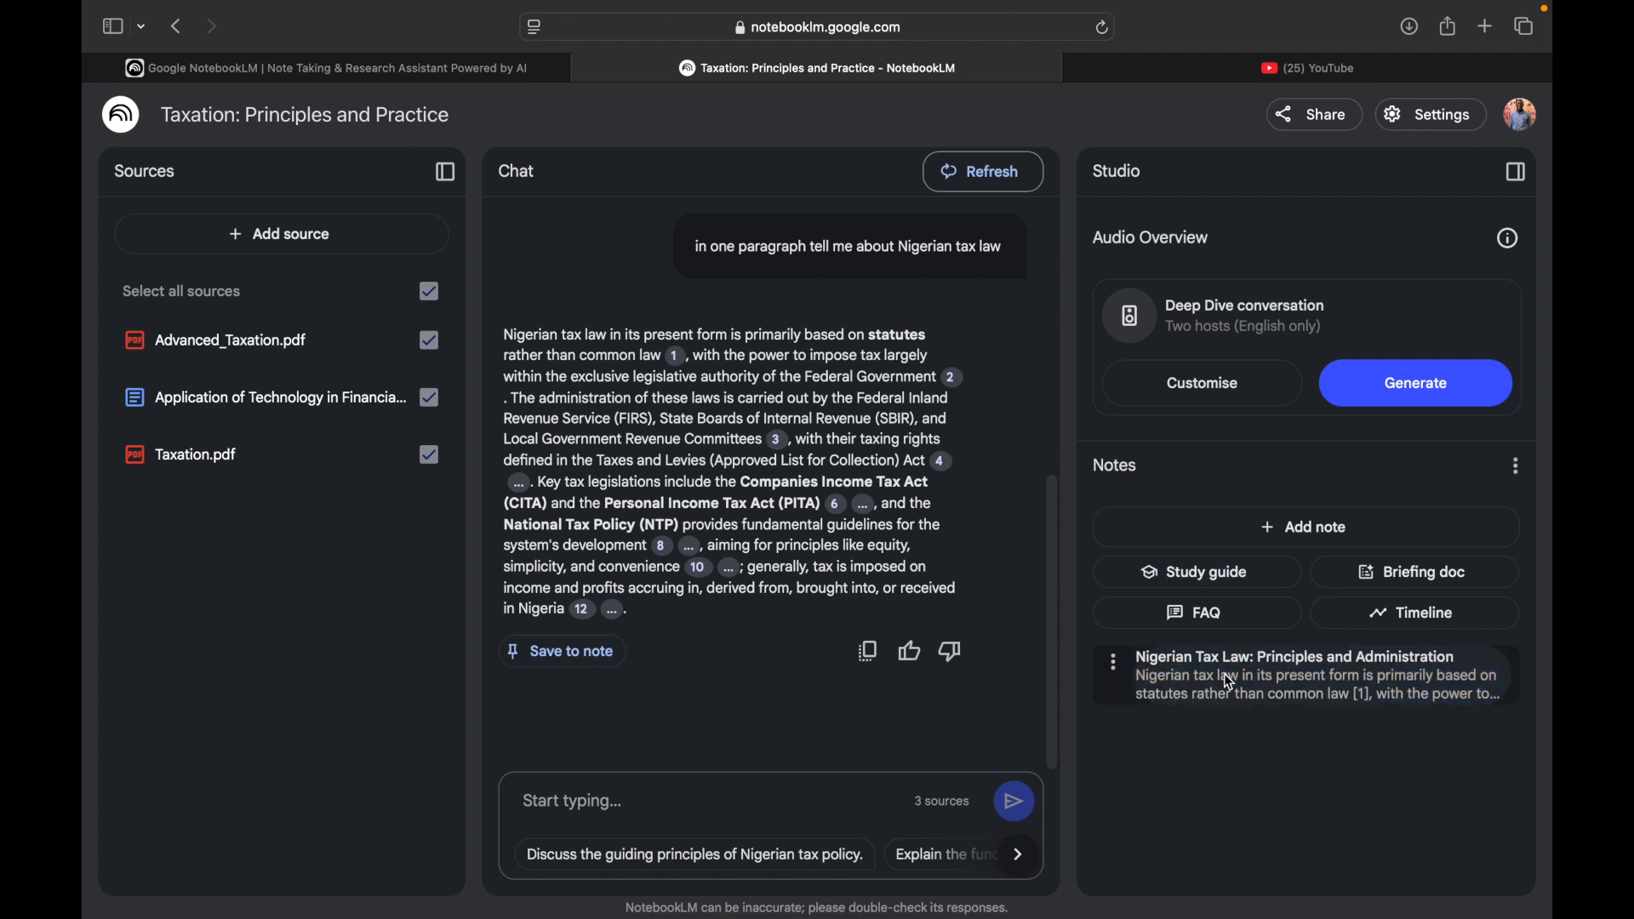
left_click(1300, 681)
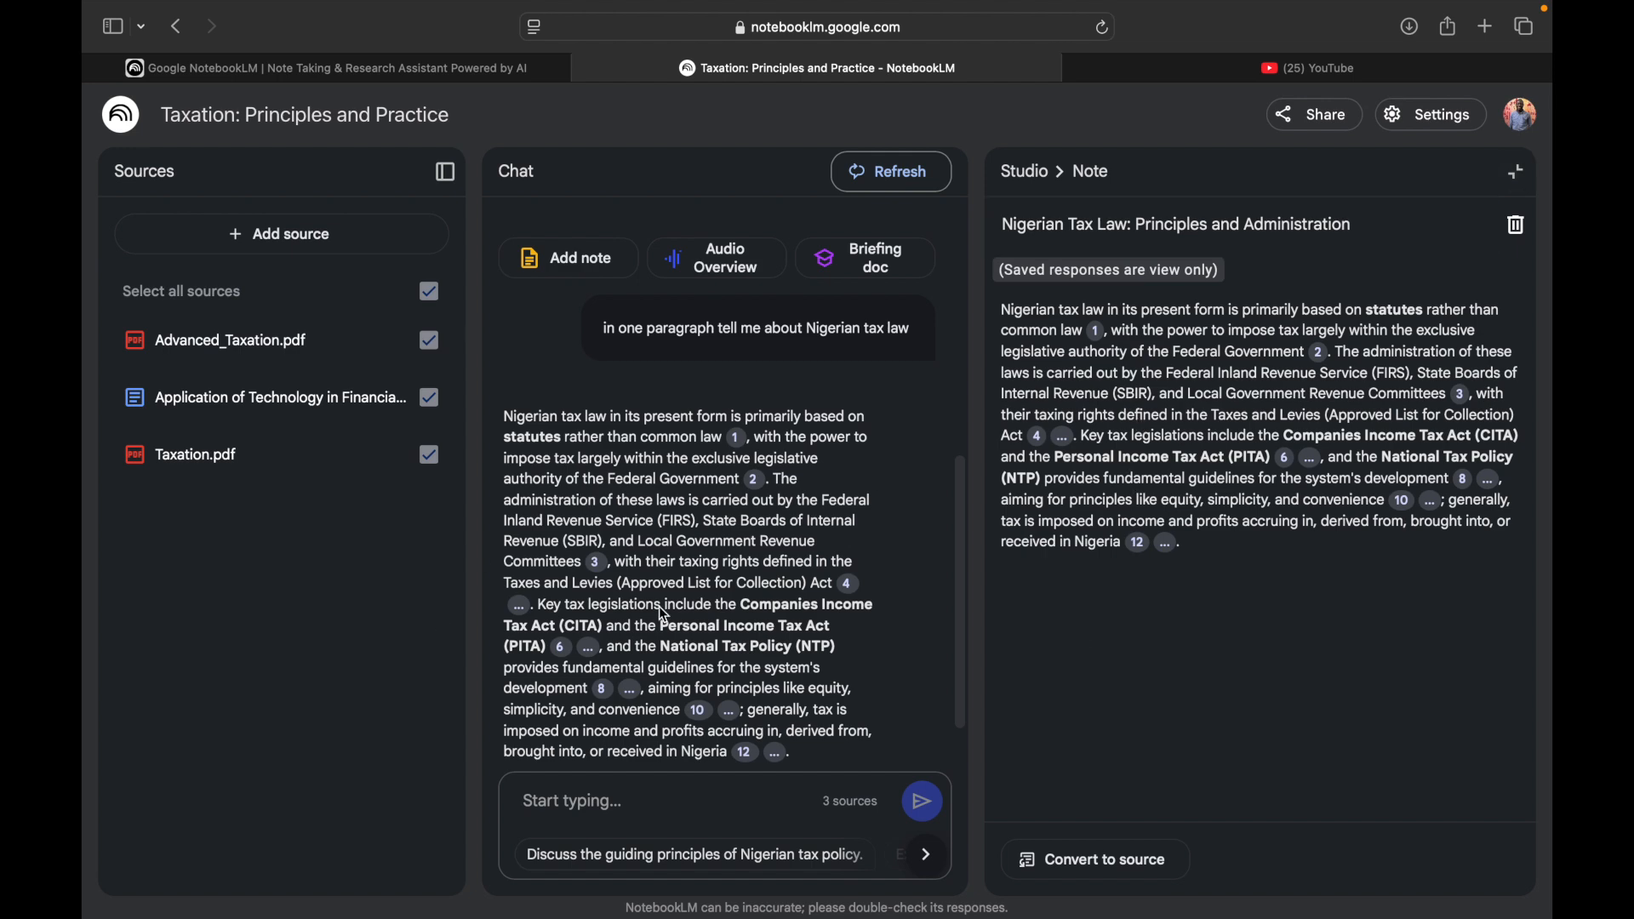
scroll(661, 609, "down", 2)
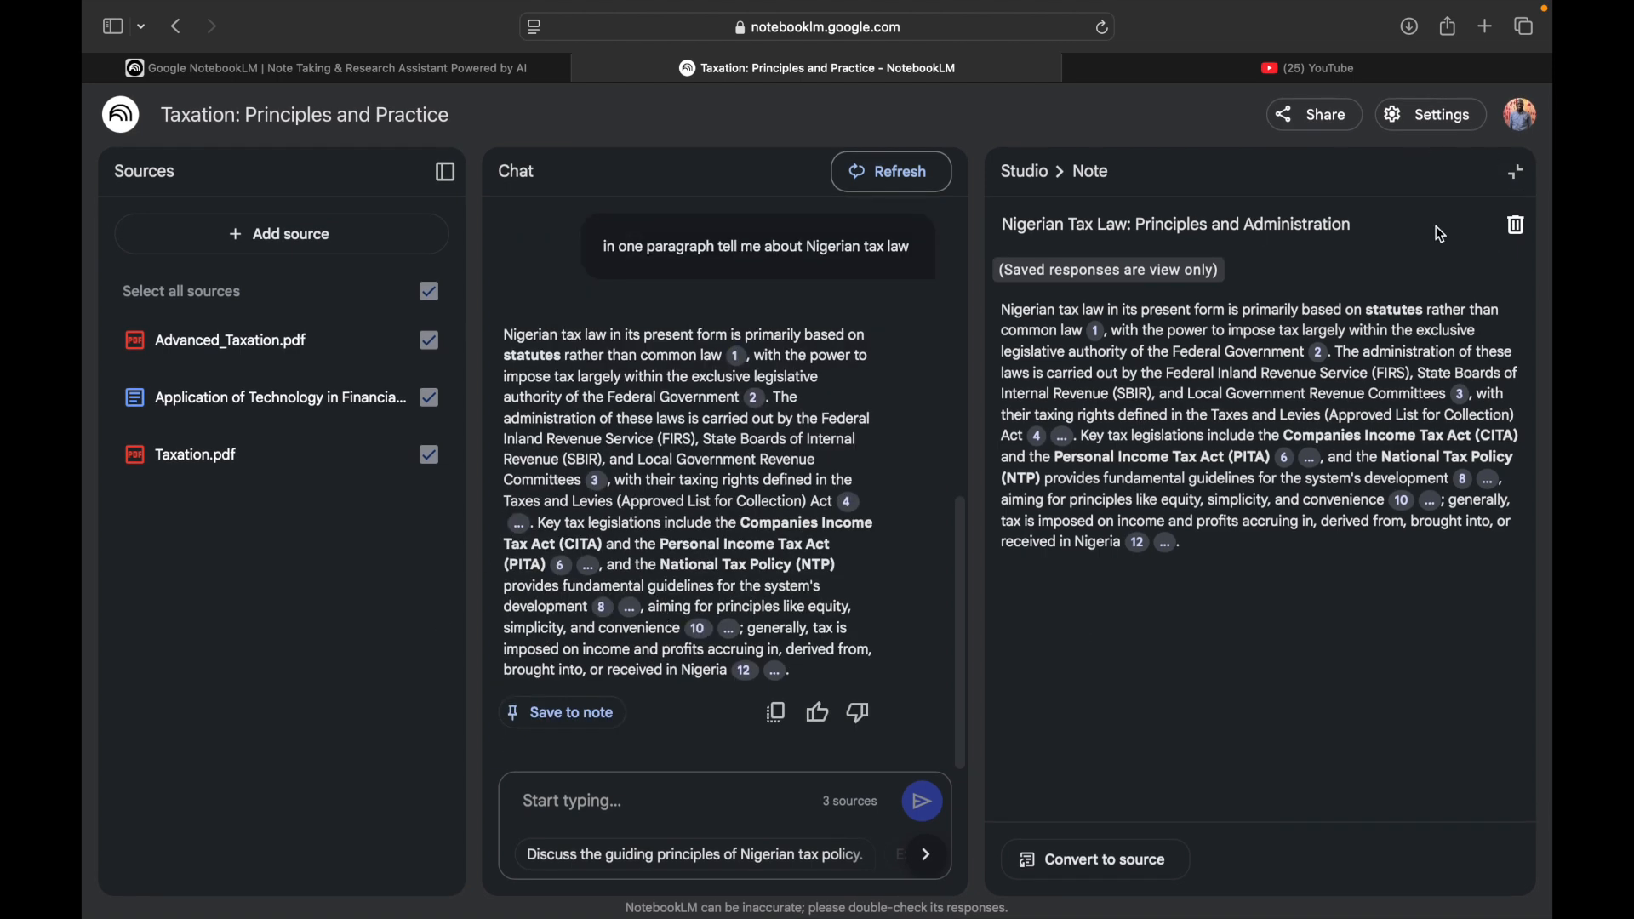
left_click(1523, 174)
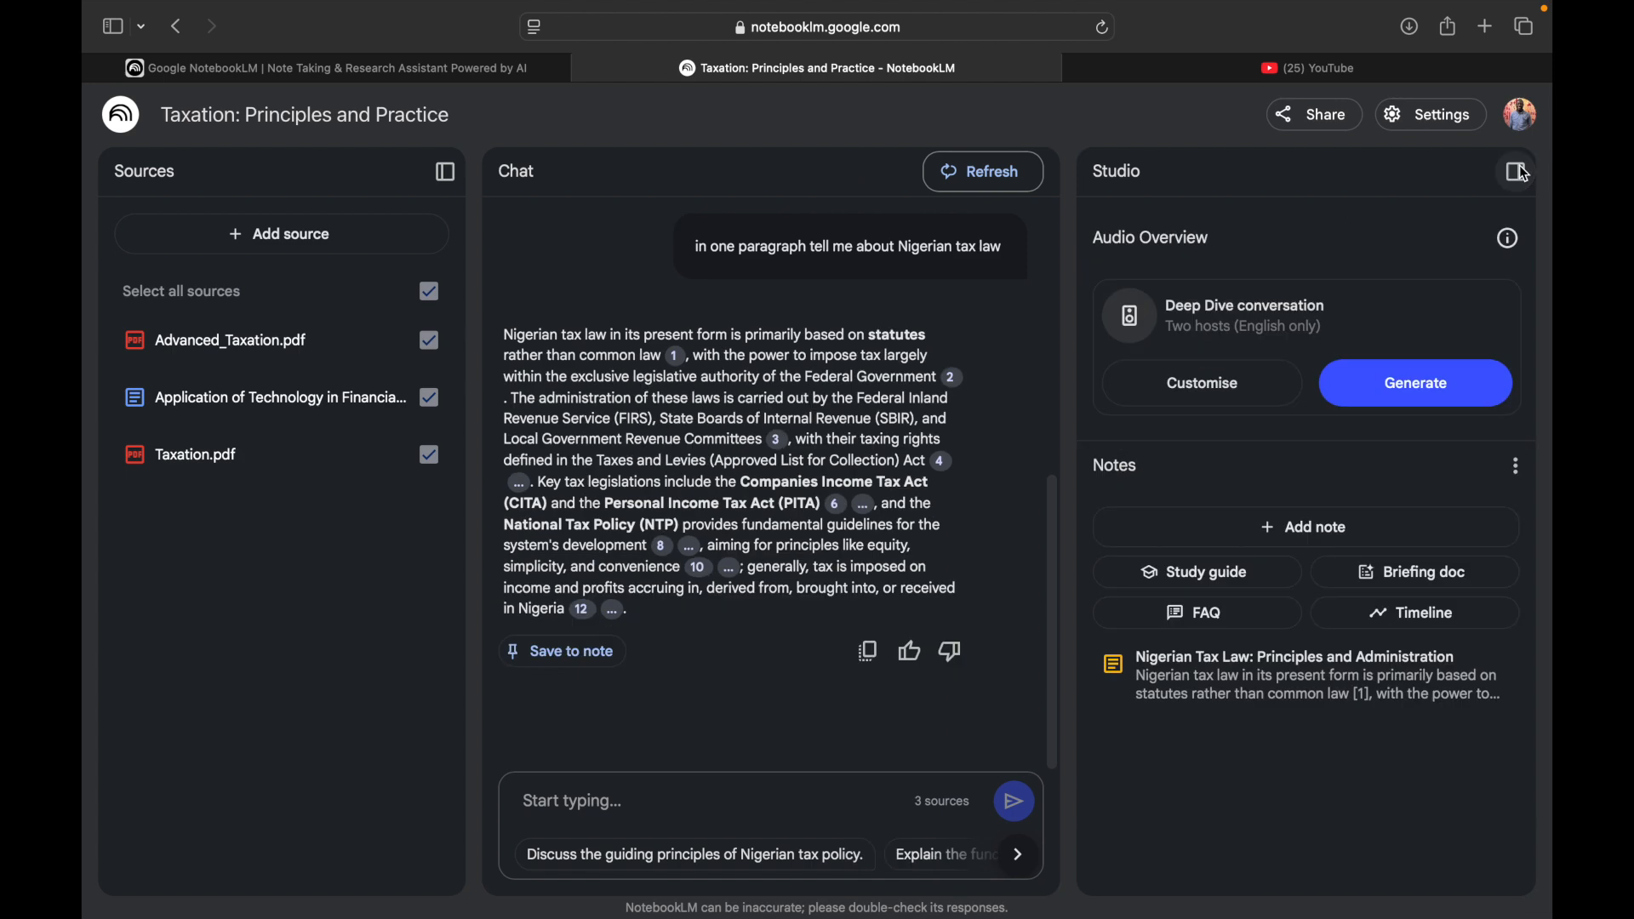
Add a blank note from beneath the notebook summary in the chat, open it, and close it without content.
scroll(777, 509, "up", 5)
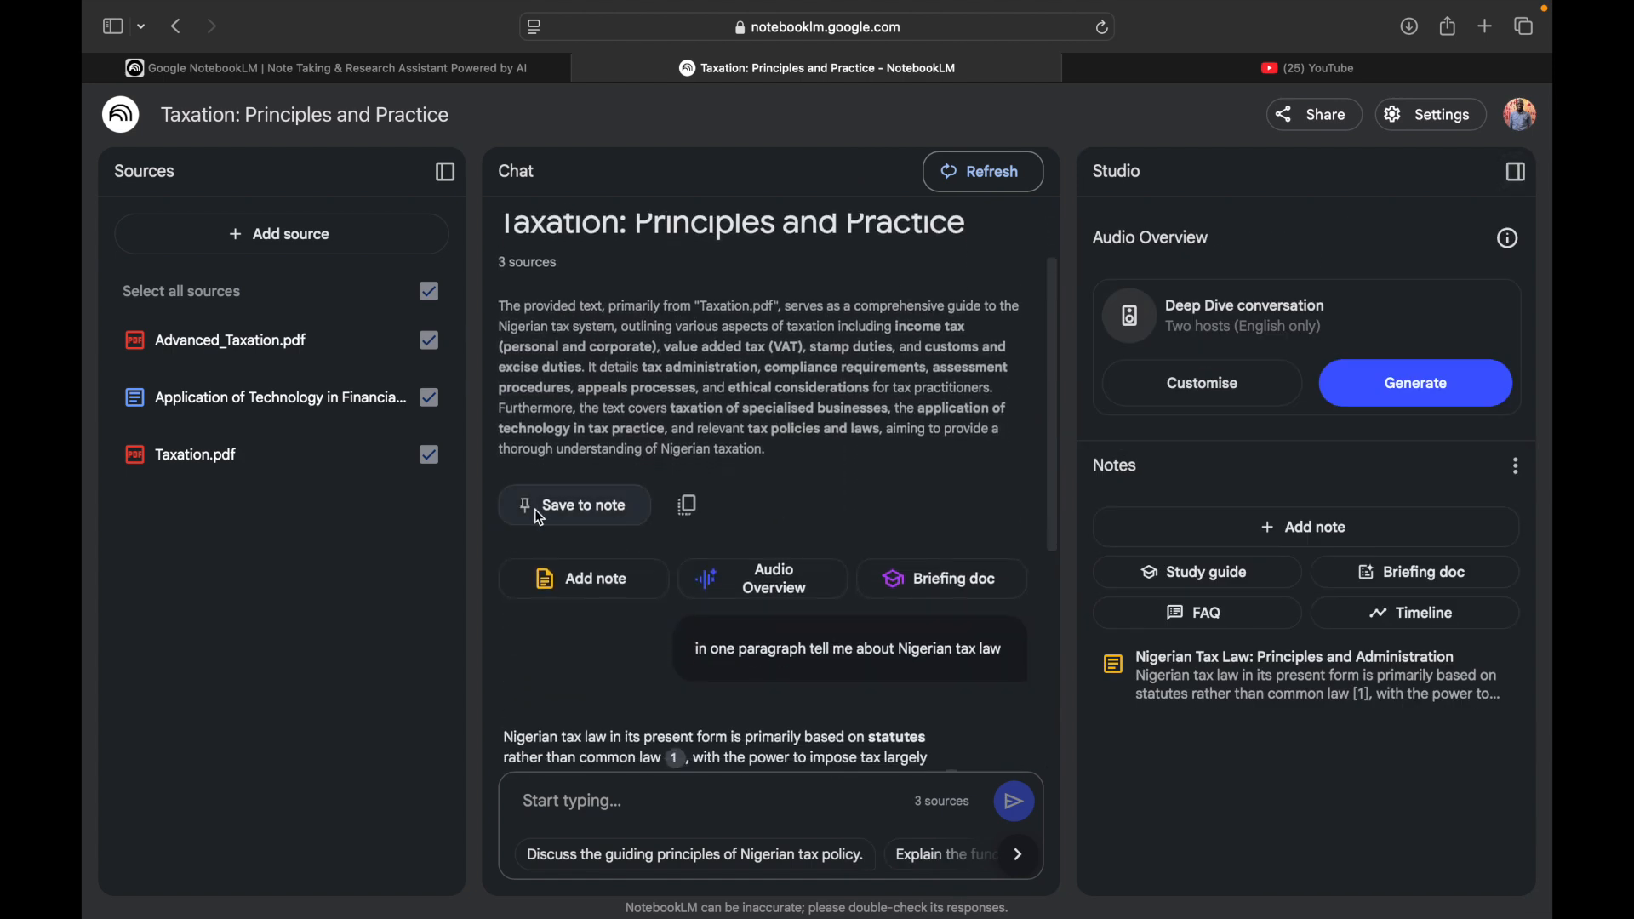
left_click(579, 592)
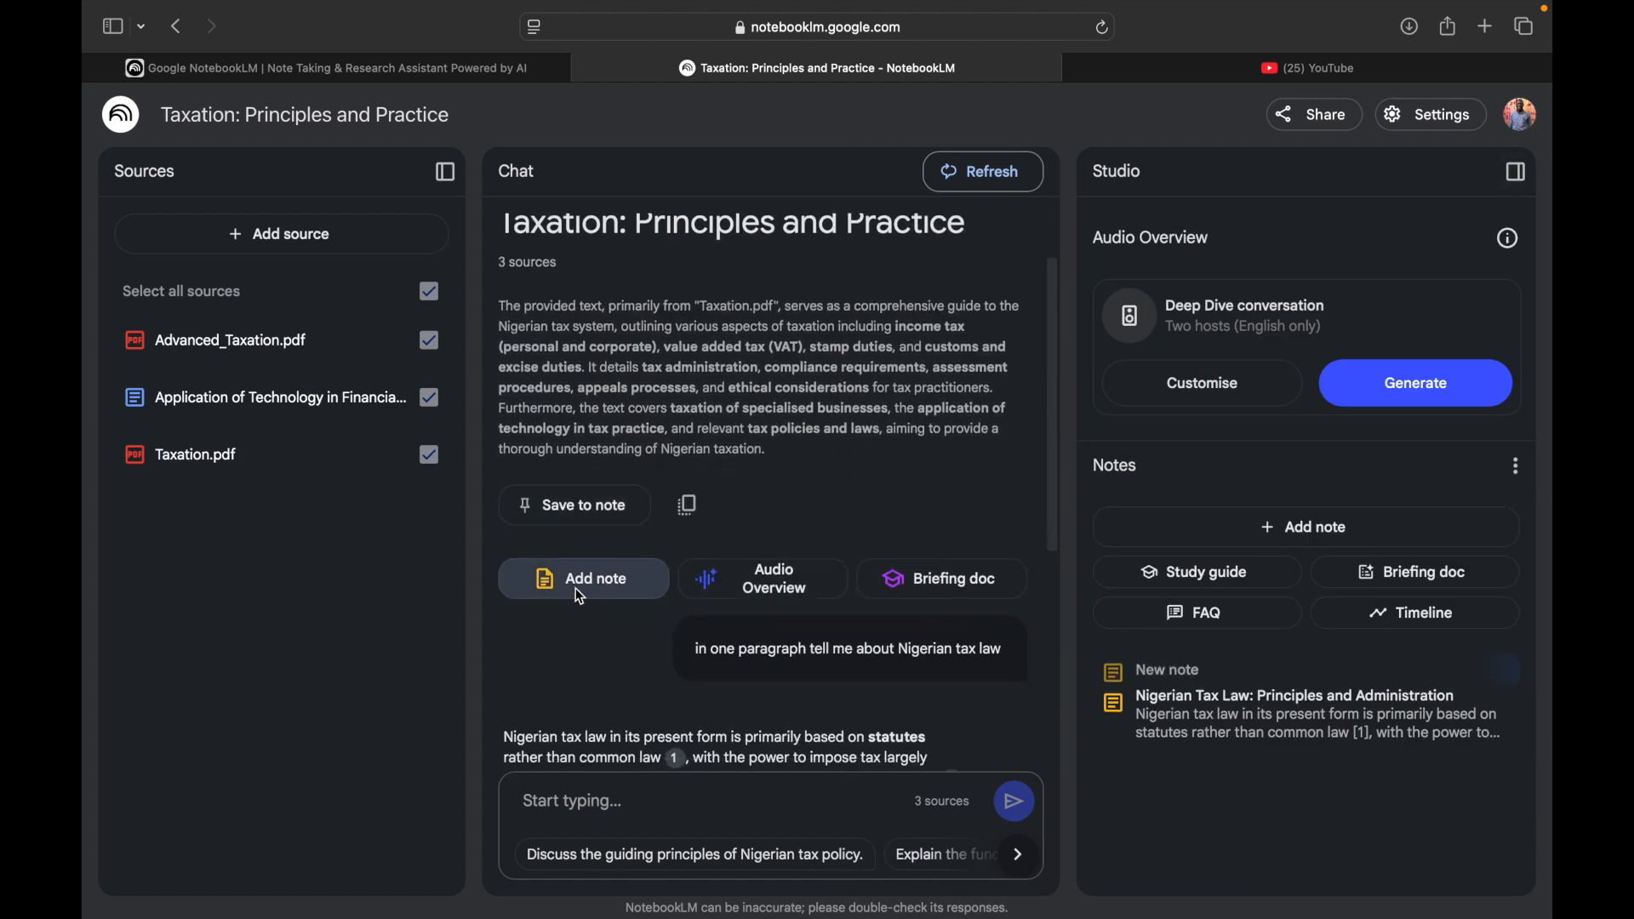
left_click(1248, 672)
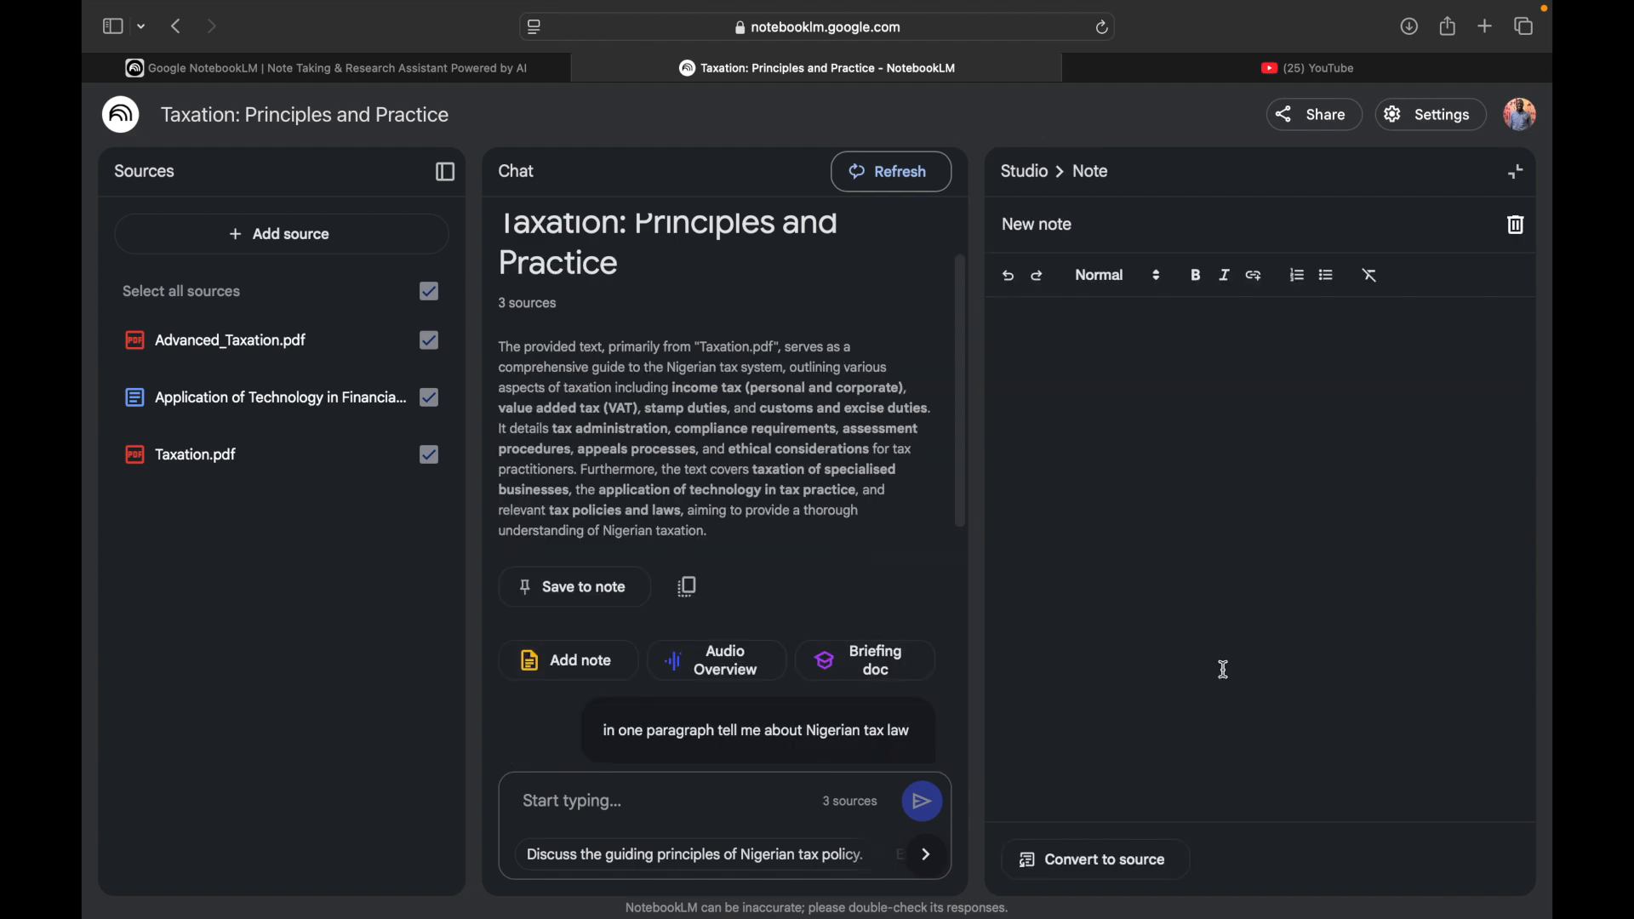
left_click(1519, 175)
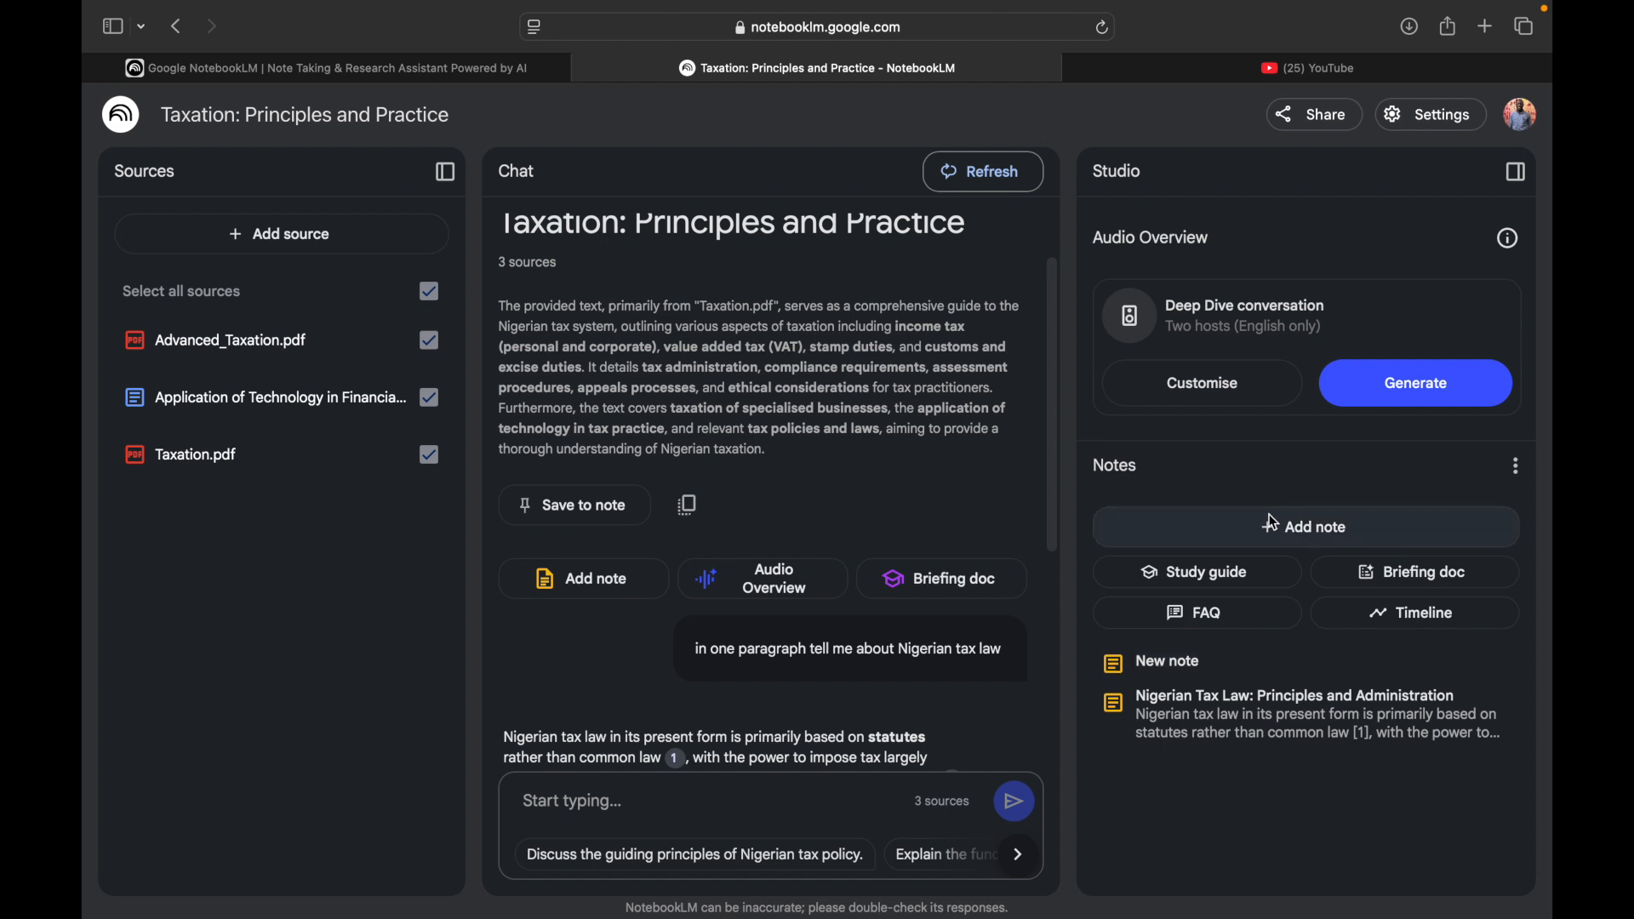
Add another note in the Studio and title it "my summary".
left_click(1276, 536)
left_click(1191, 660)
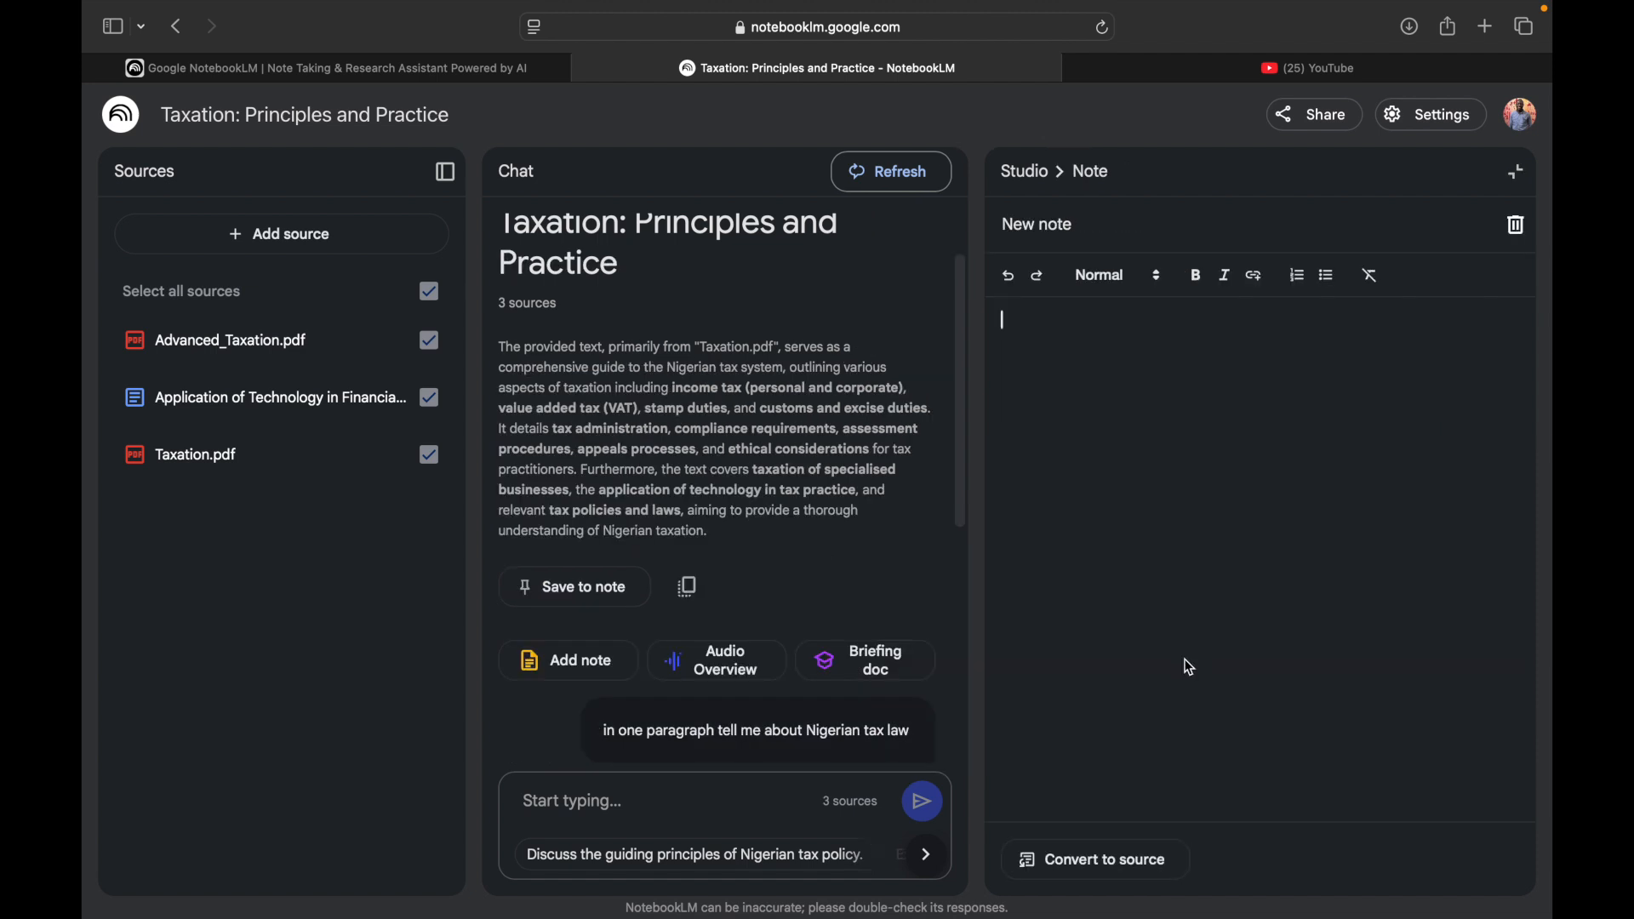
left_click(1074, 233)
key("BackSpace")
key("BackSpace")
key("BackSpace")
key("BackSpace")
key("BackSpace")
key("BackSpace")
key("BackSpace")
key("BackSpace")
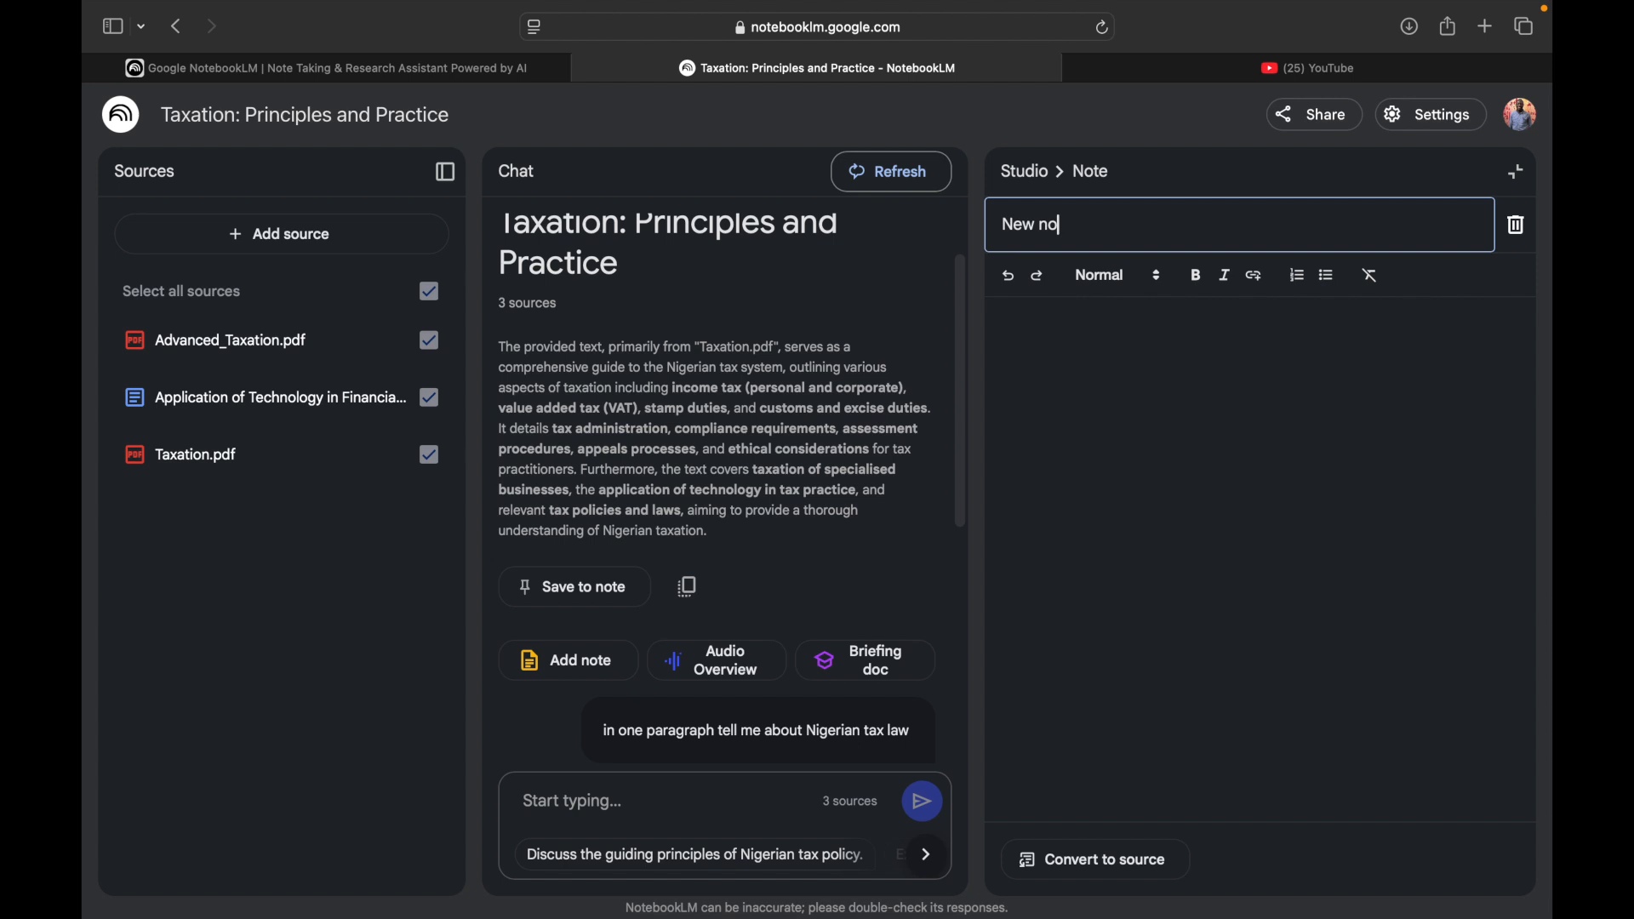
type("my summa")
type("ry s")
key("BackSpace")
left_click(1093, 357)
type("te")
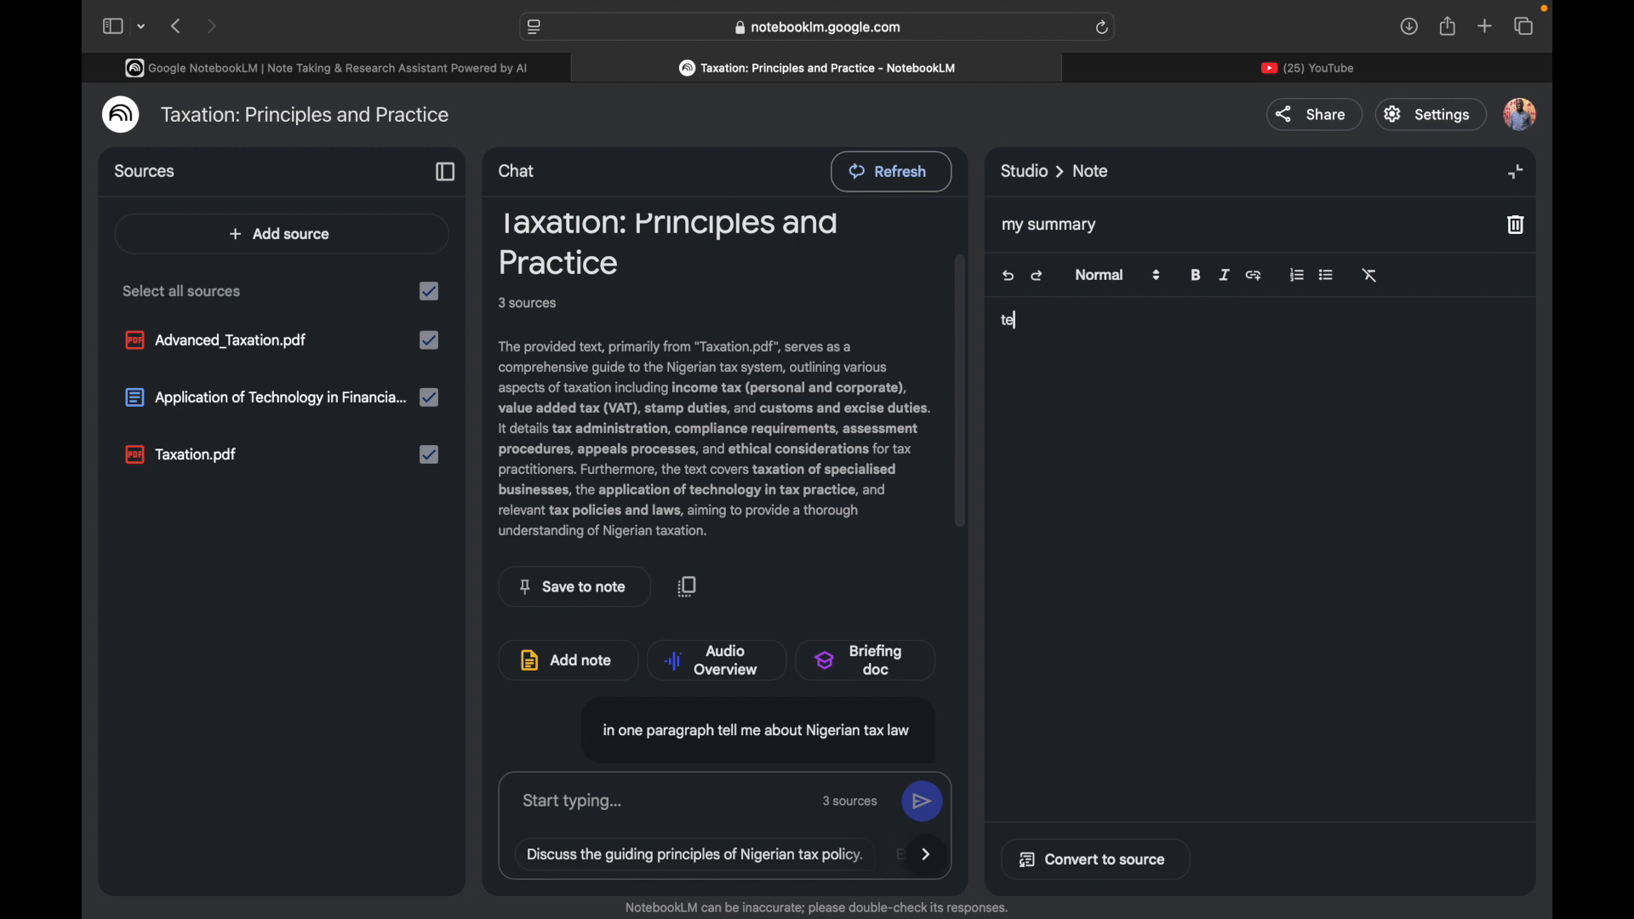
key("BackSpace")
key("BackSpace")
left_click(1514, 172)
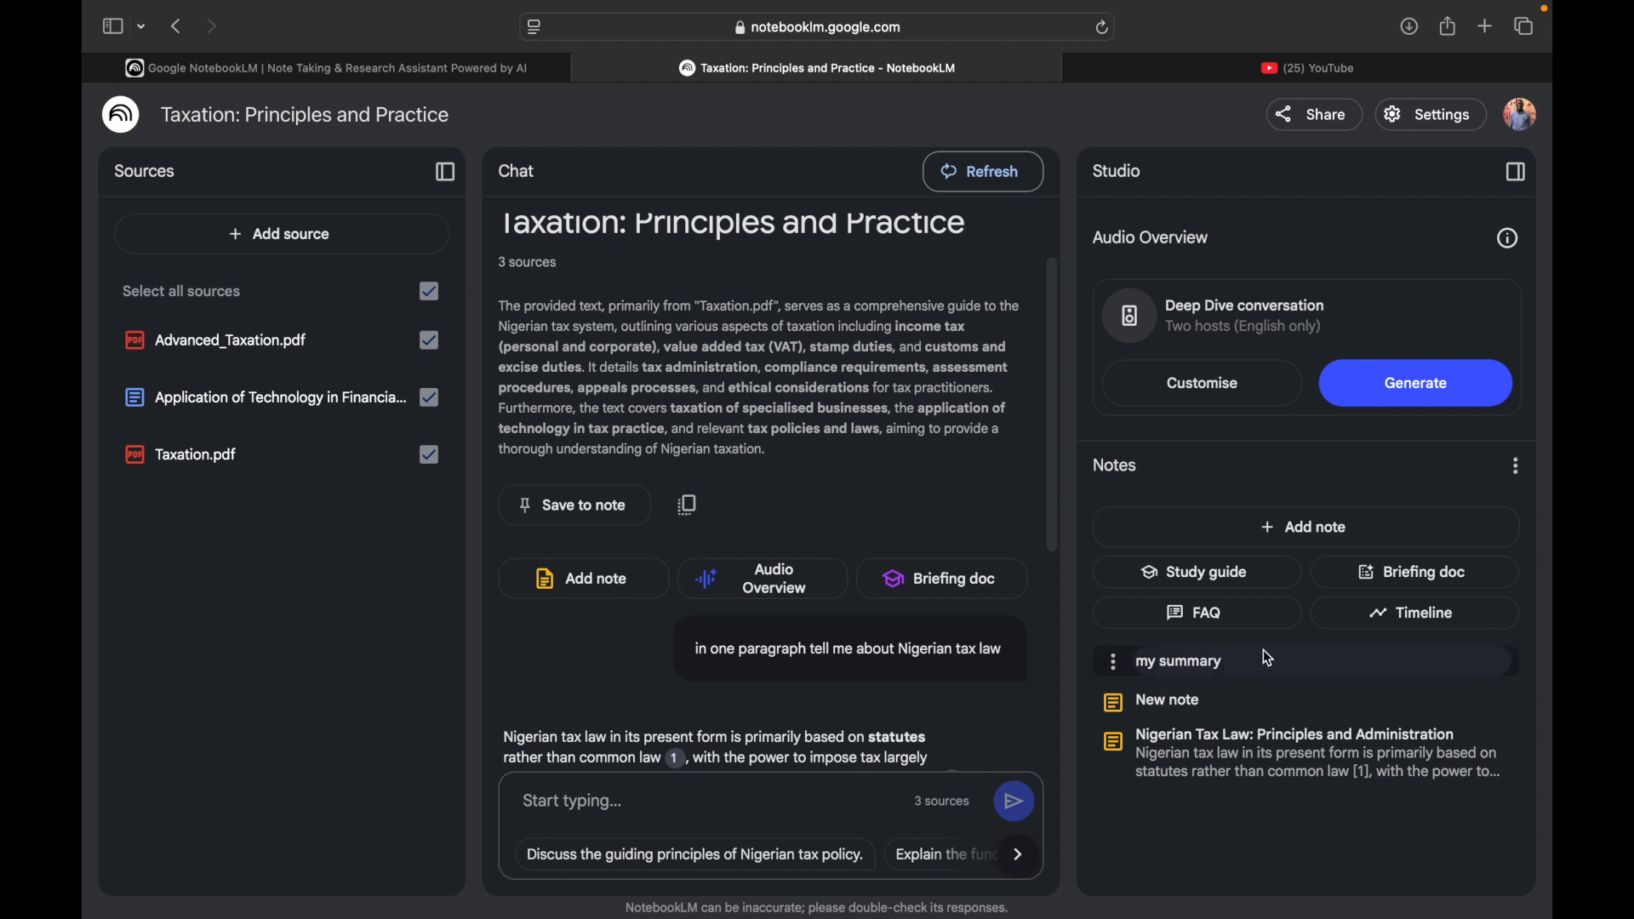
Copy the notebook summary from the chat, paste it into the body of the "my summary" note, and close the note.
scroll(688, 476, "down", 5)
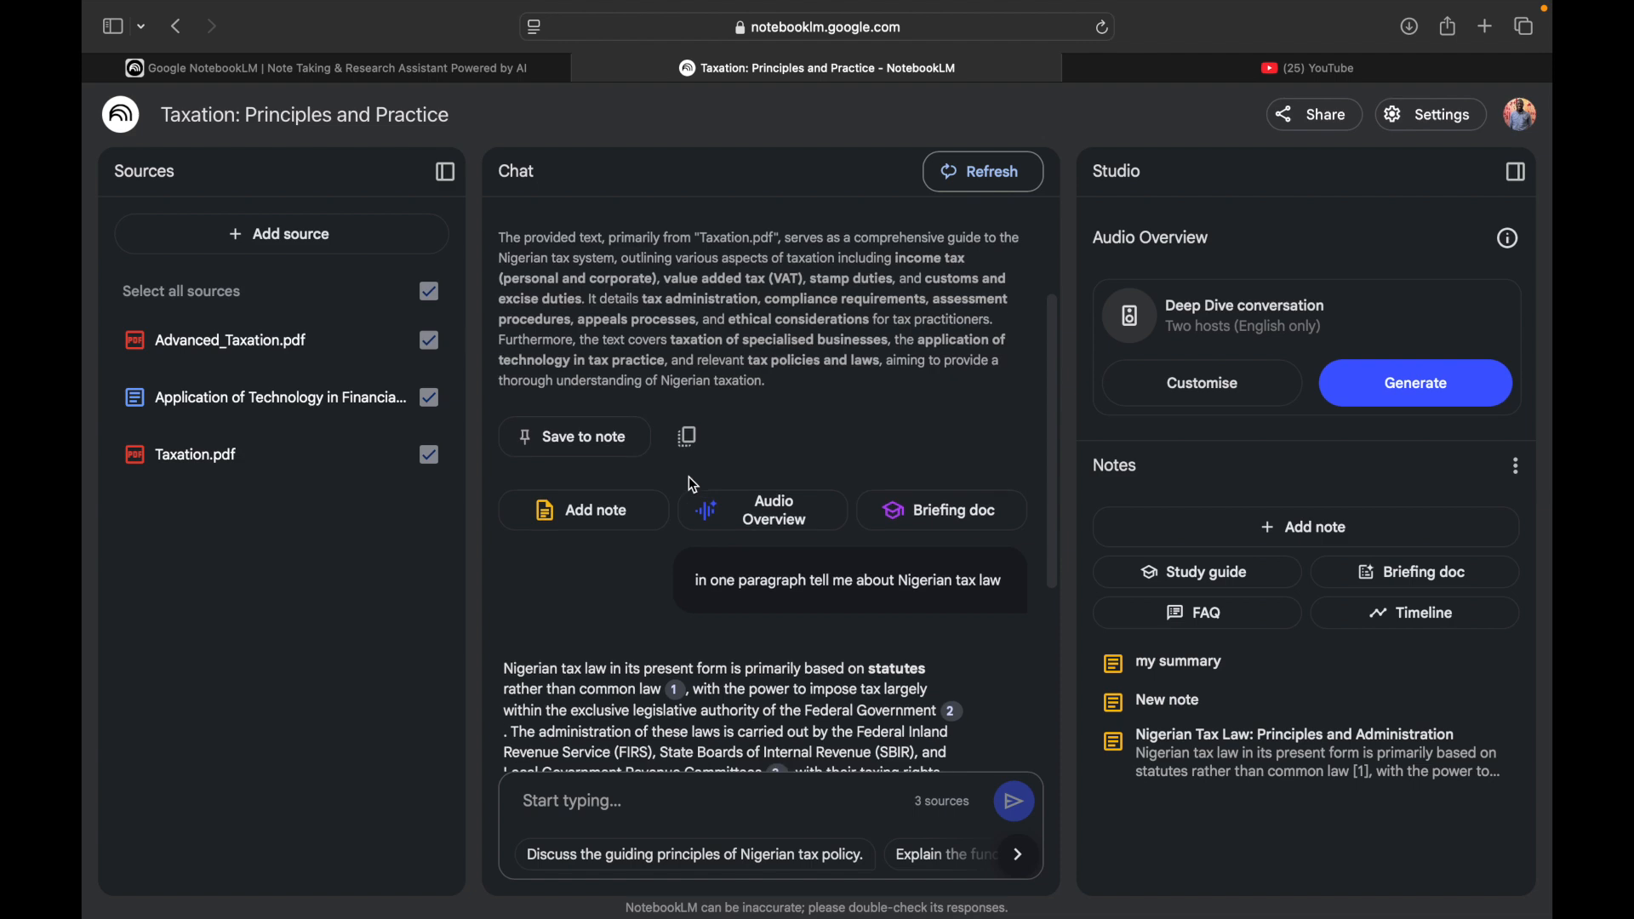
scroll(691, 483, "up", 5)
scroll(691, 483, "down", 3)
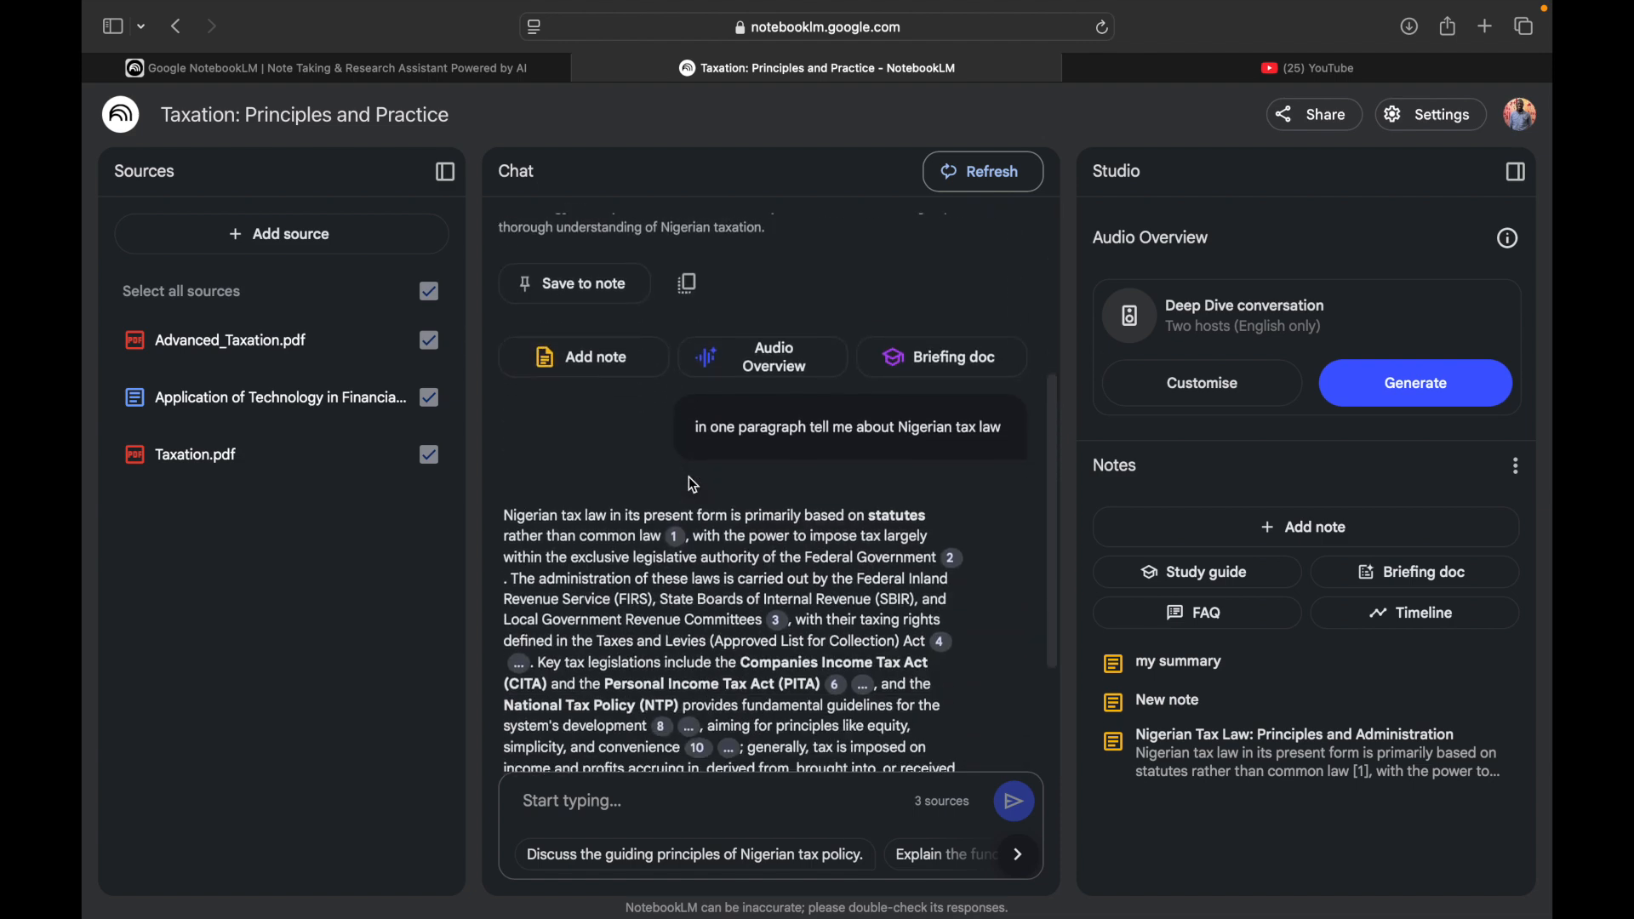
scroll(693, 485, "up", 1)
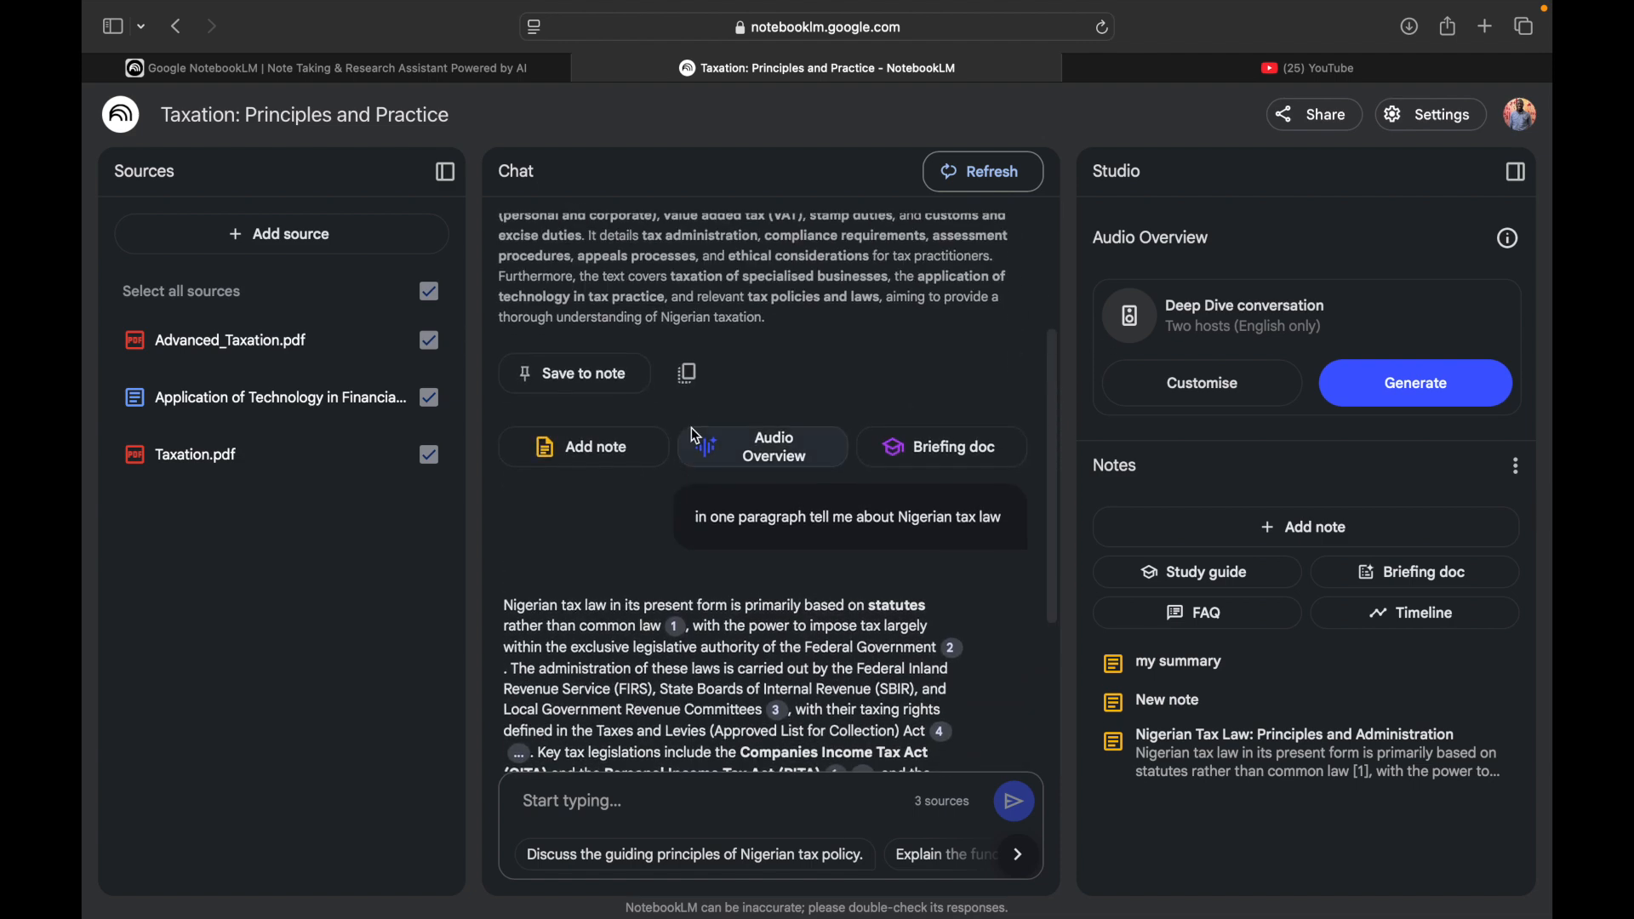
left_click(691, 374)
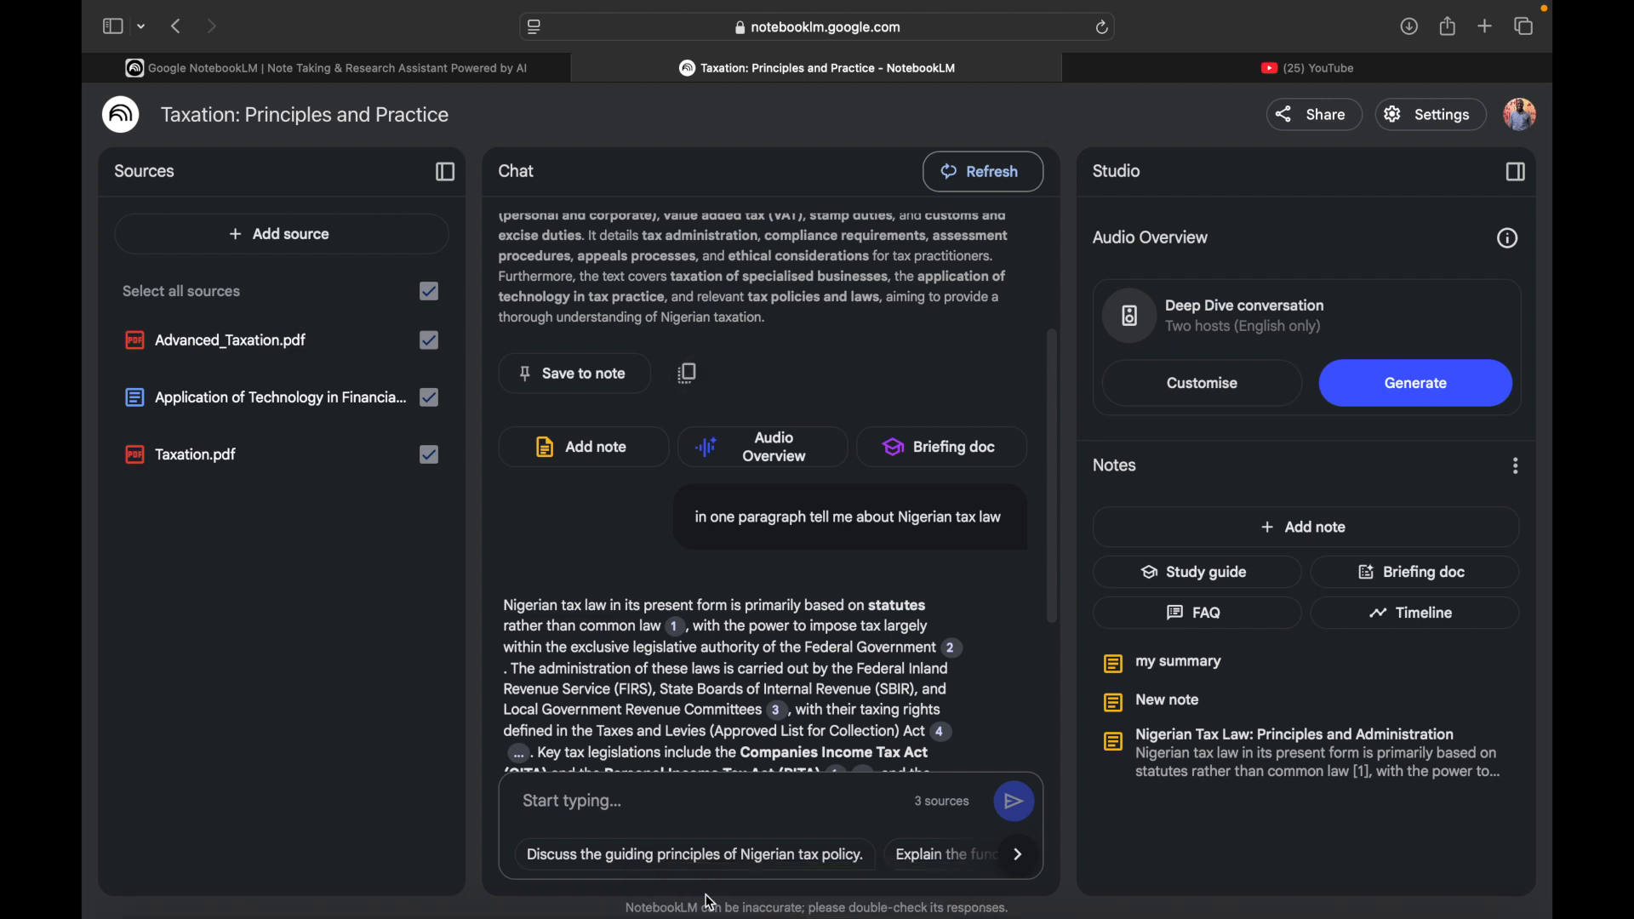
left_click(1191, 660)
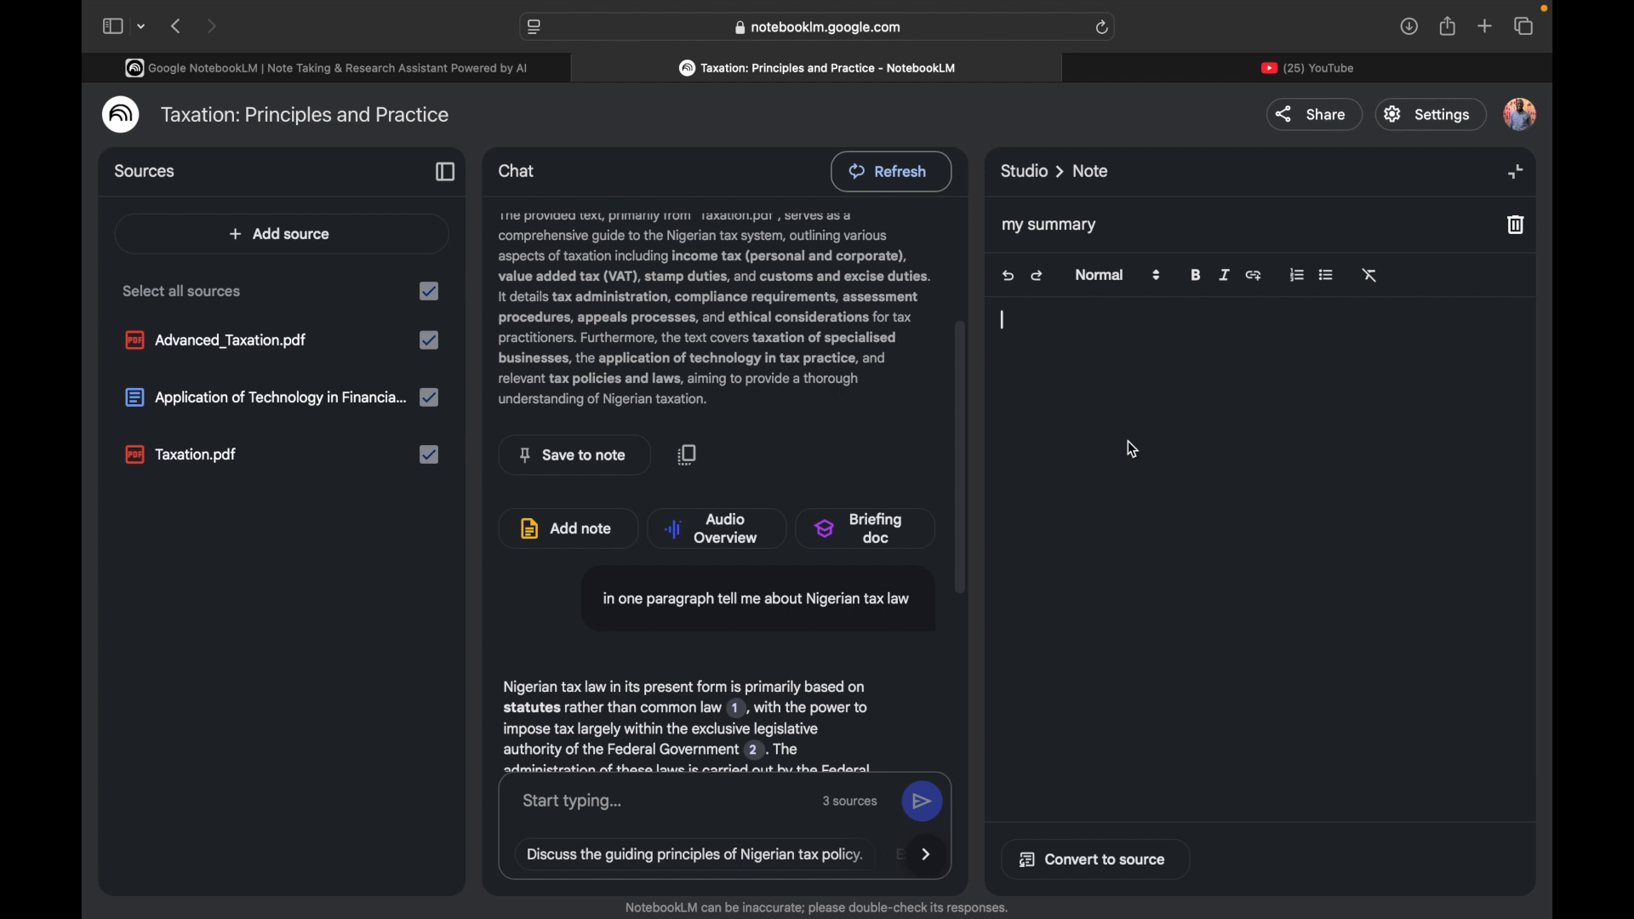
key("super+v")
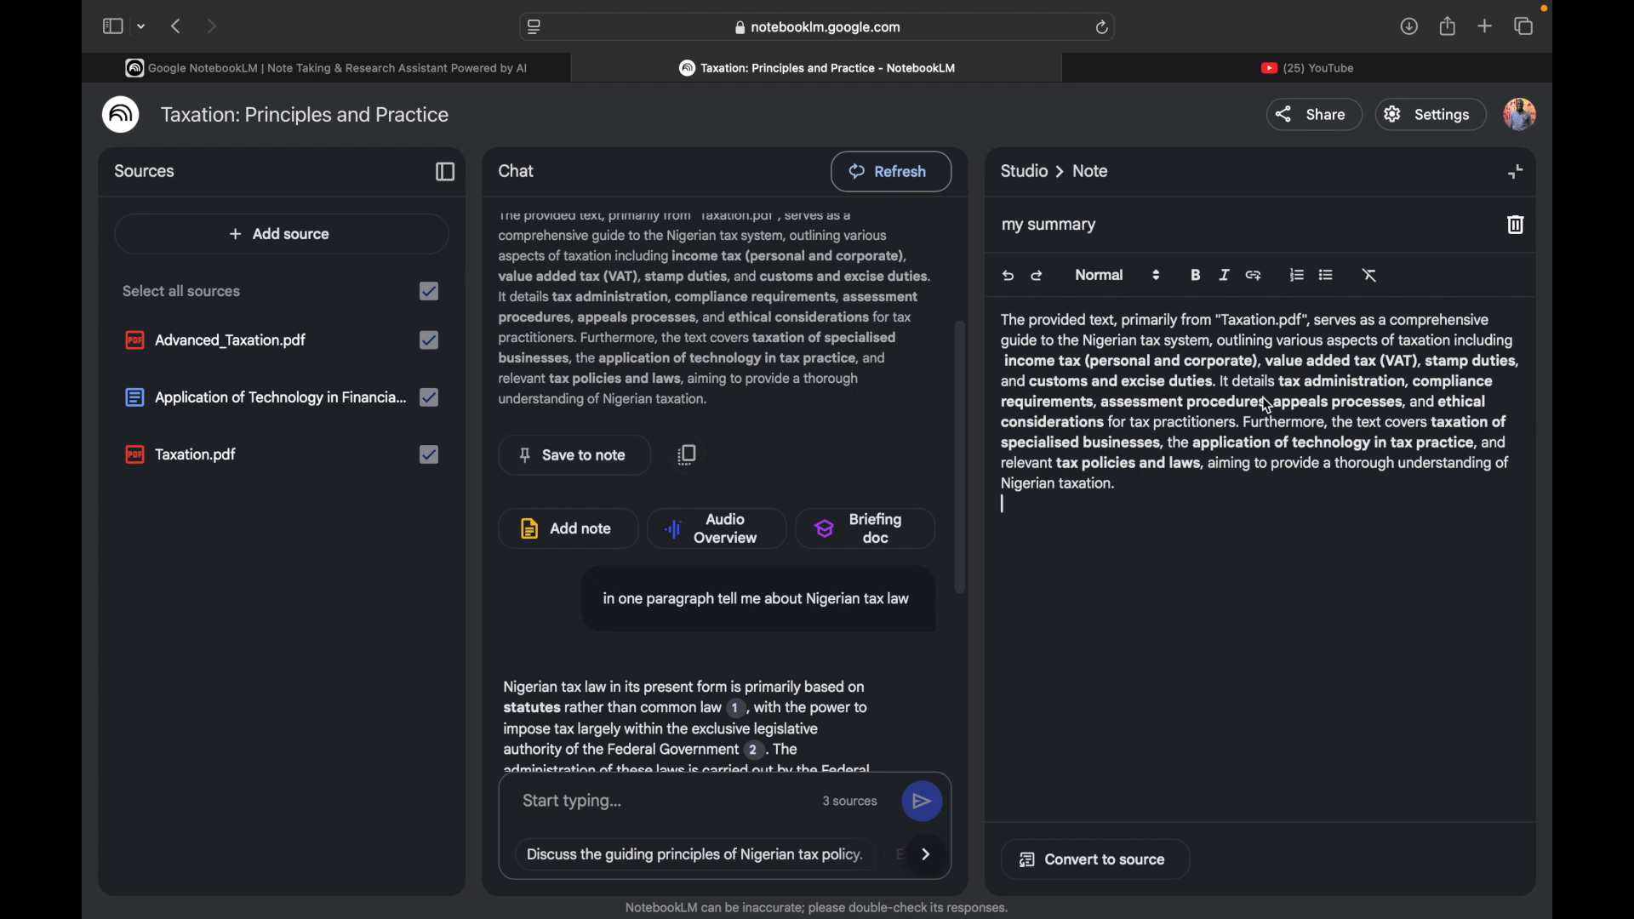
scroll(717, 487, "down", 5)
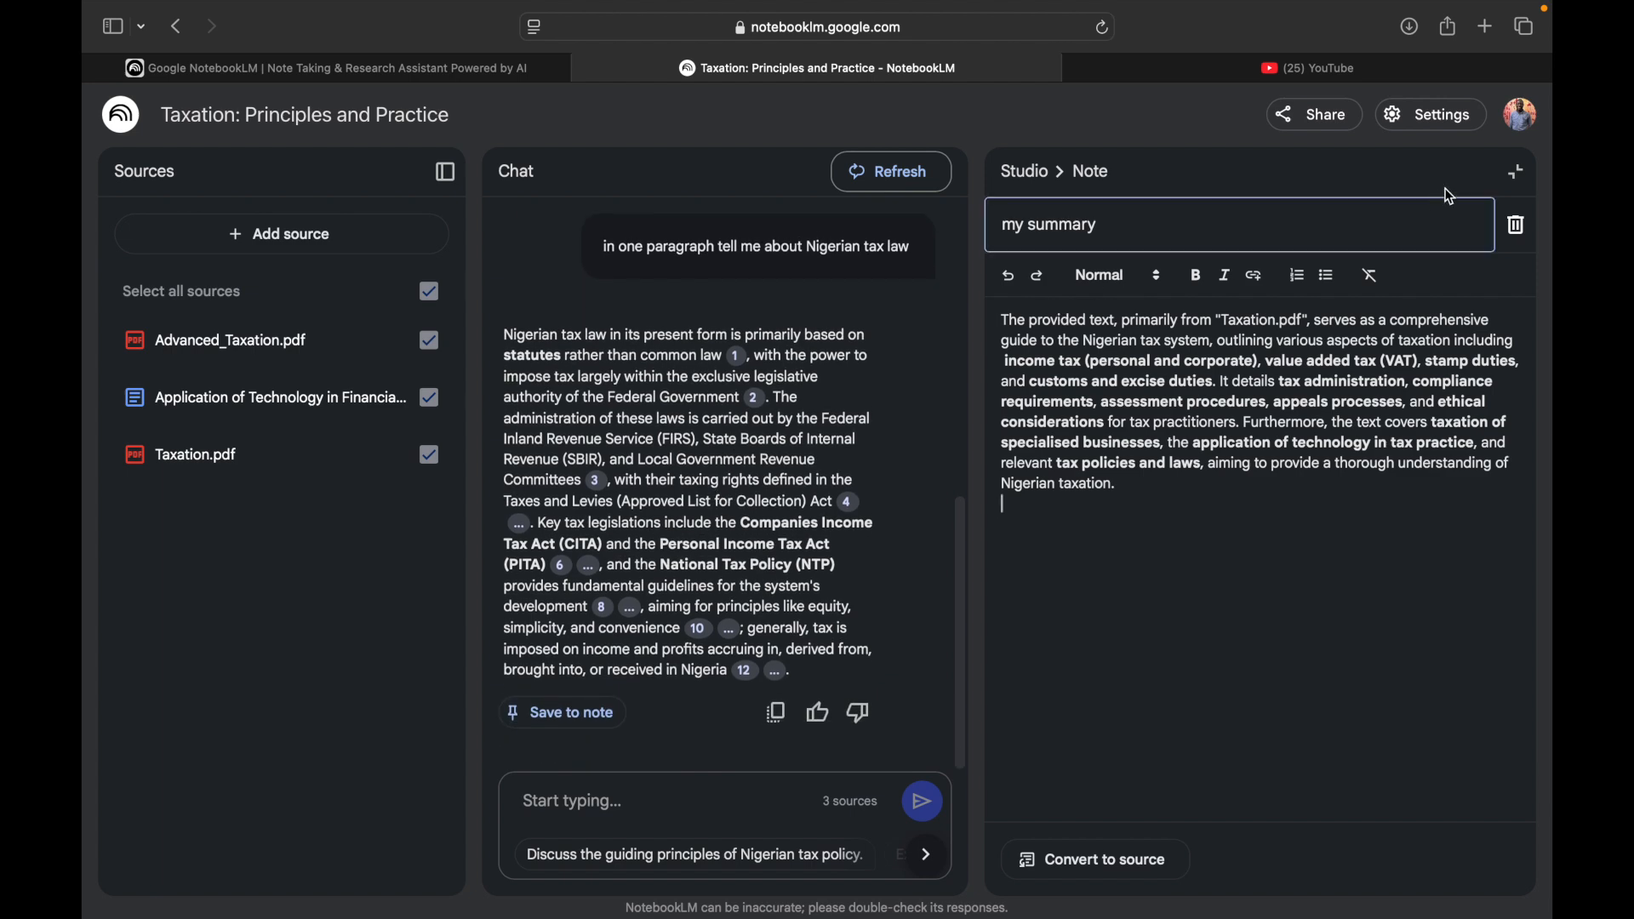
left_click(1512, 174)
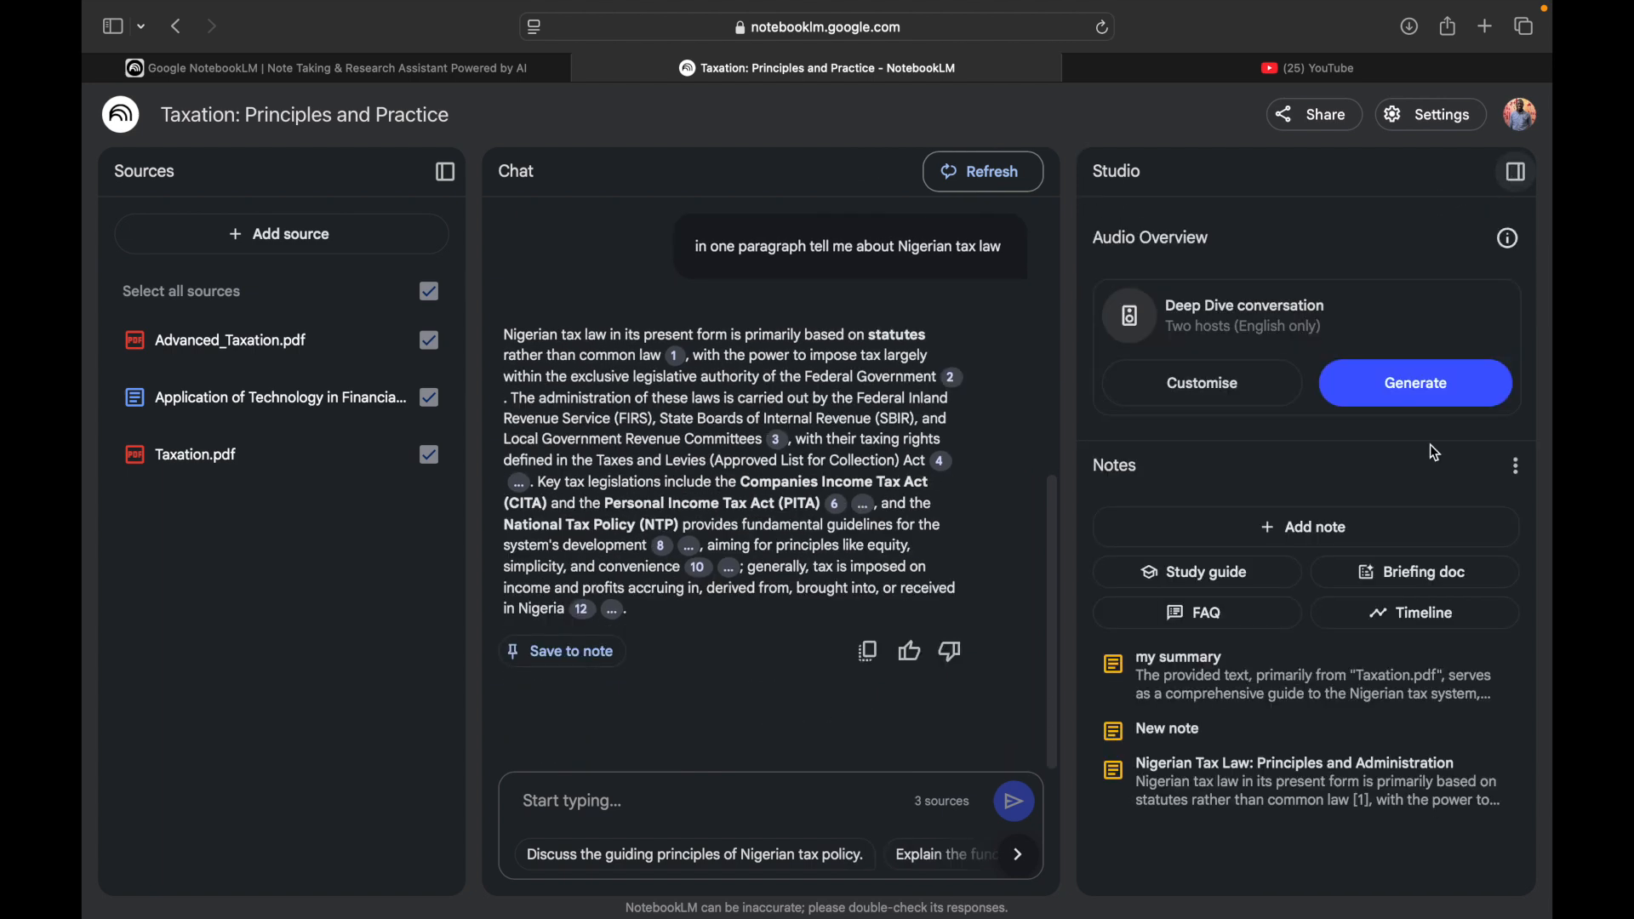
Reopen the "my summary" note to check its content, and close it again.
left_click(1199, 684)
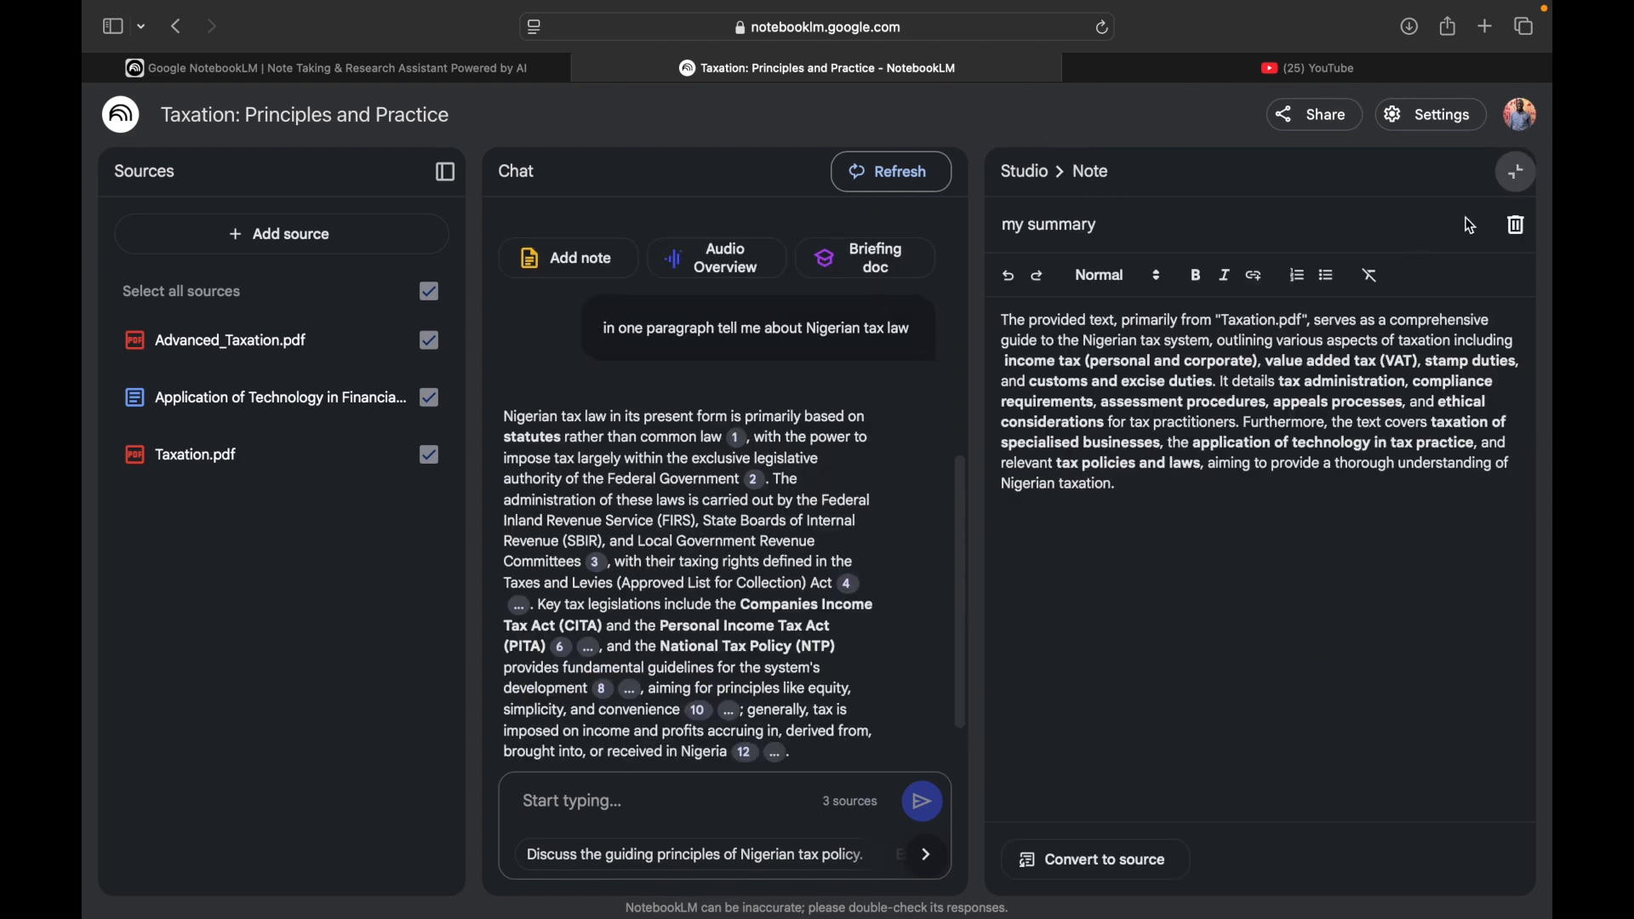
left_click(1512, 176)
left_click(1516, 177)
left_click(1494, 180)
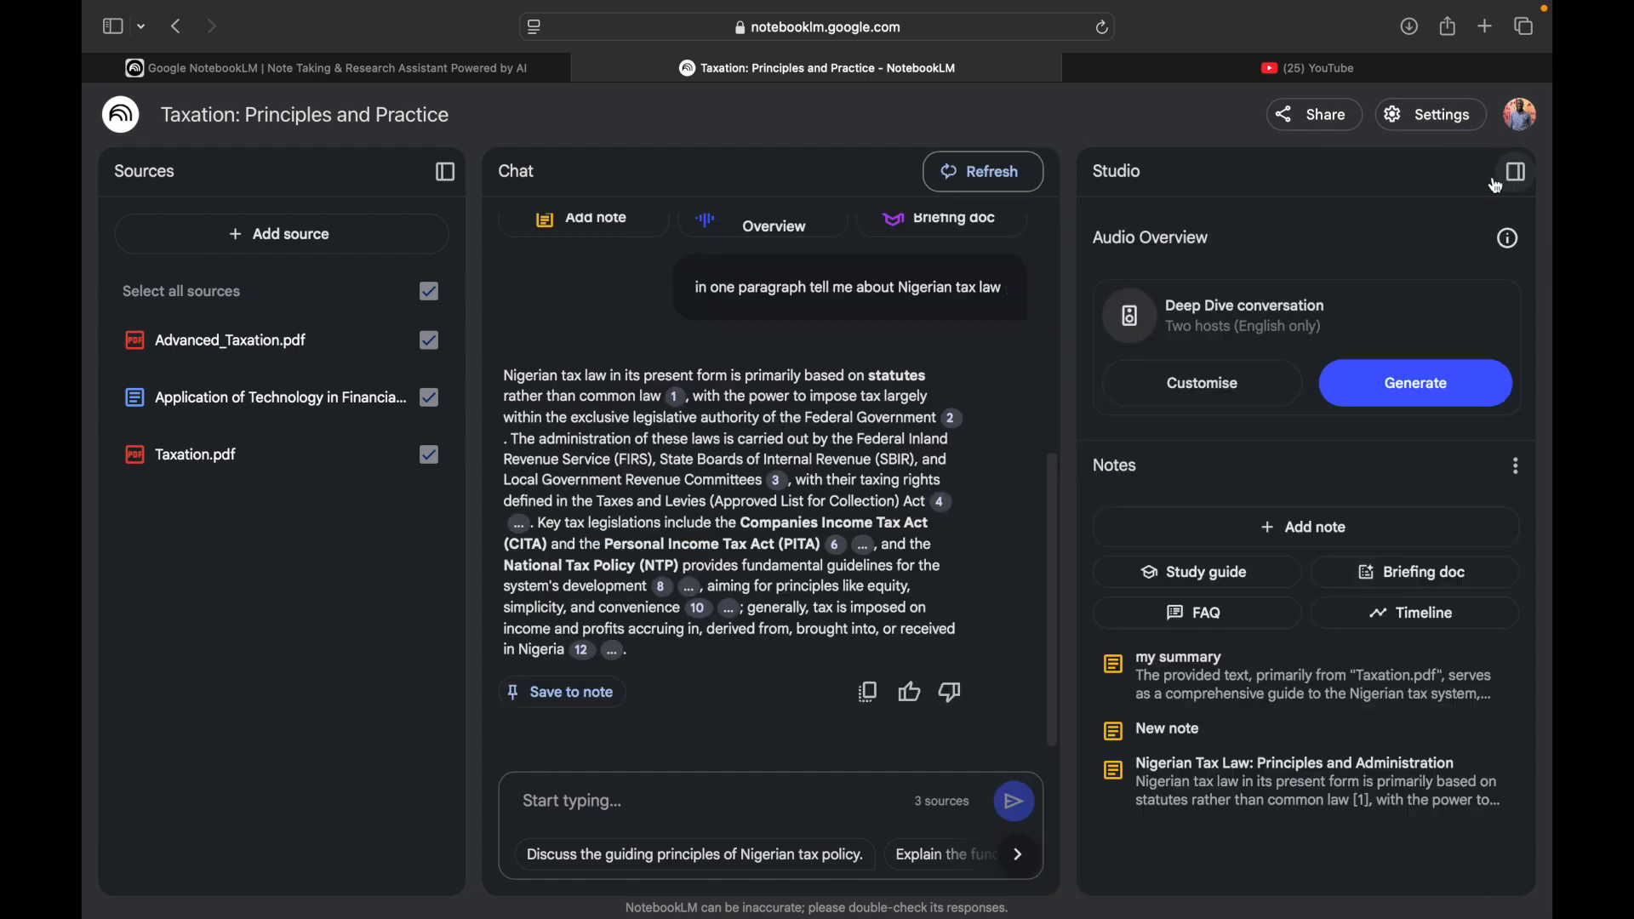
Look over the chat and browse the suggested follow-up questions to the last one and back.
scroll(885, 493, "down", 1)
scroll(884, 491, "up", 2)
scroll(884, 491, "down", 3)
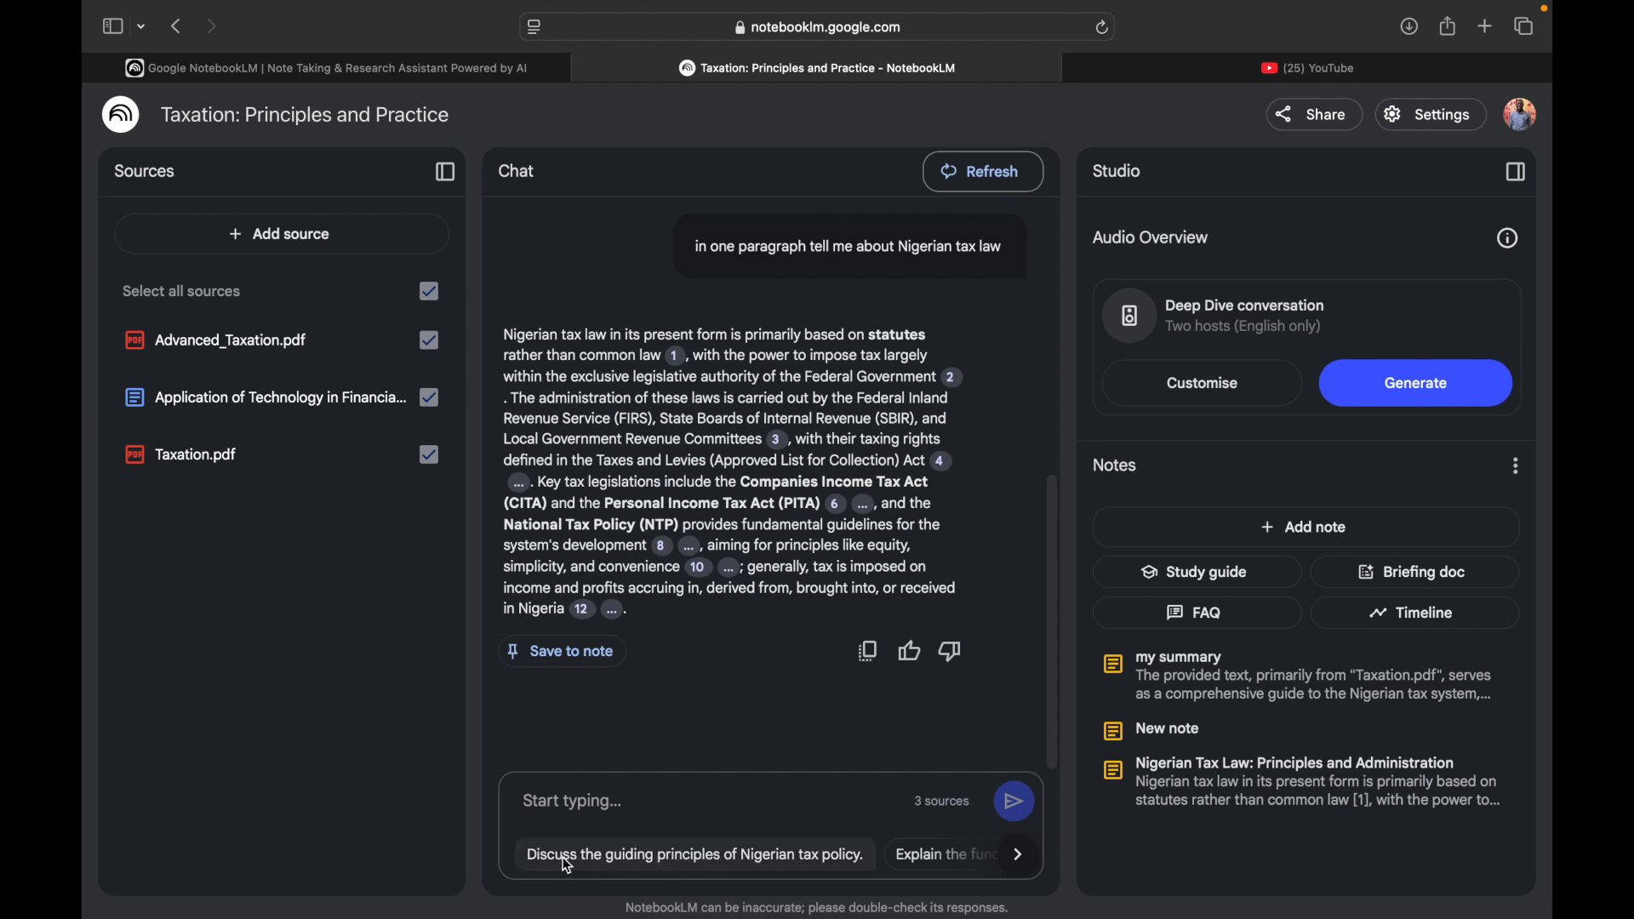
left_click(1020, 866)
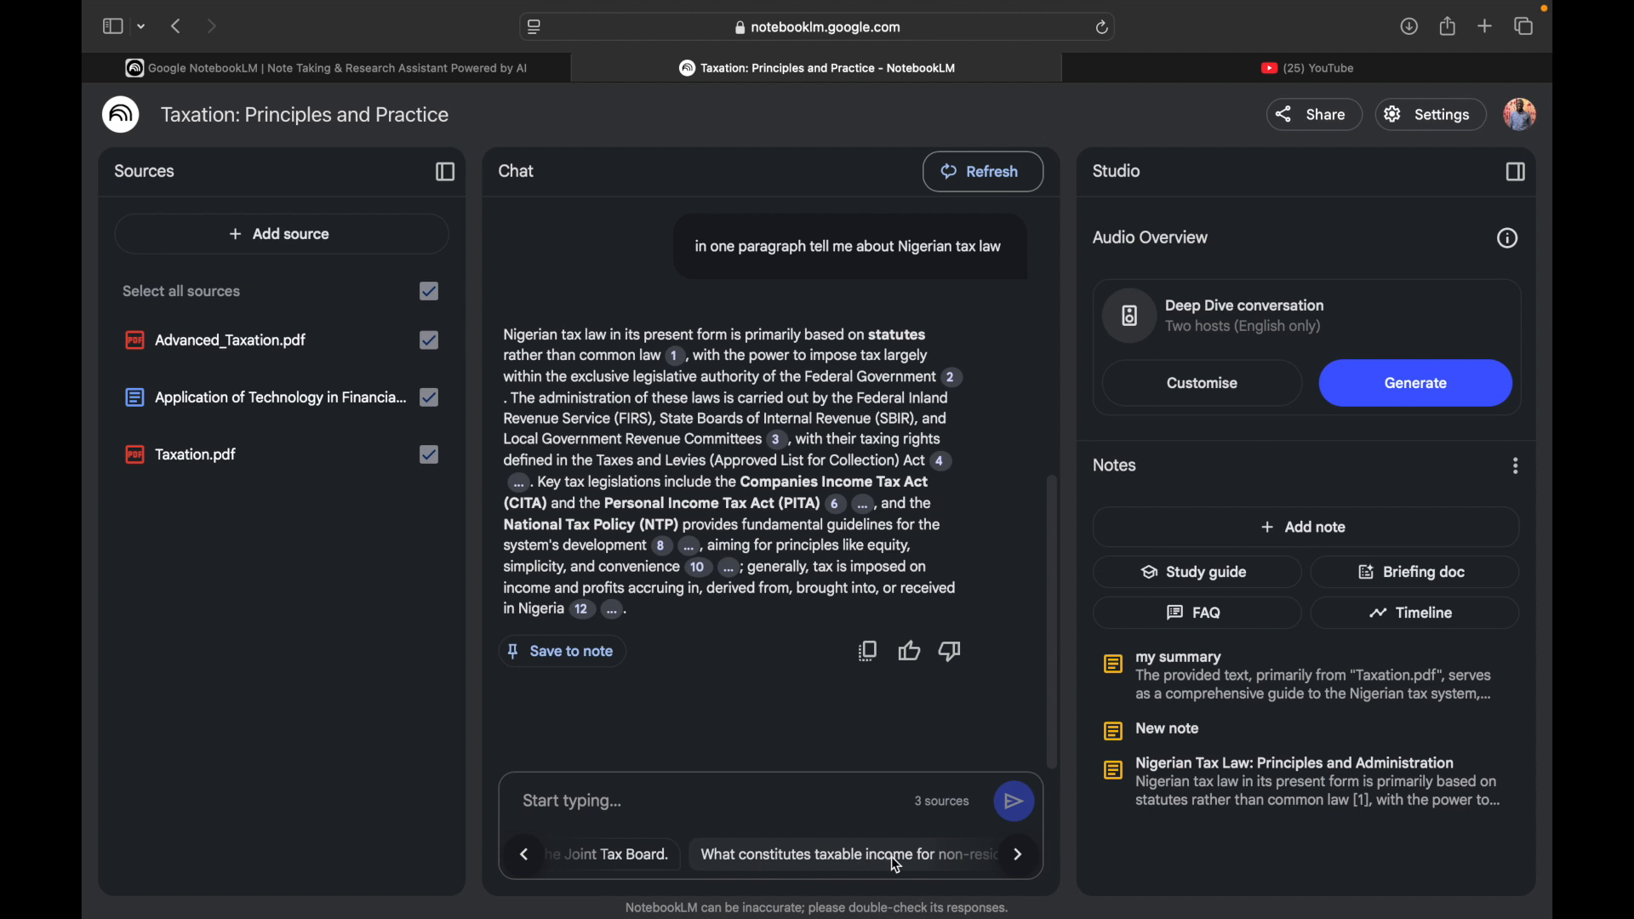
left_click(1020, 856)
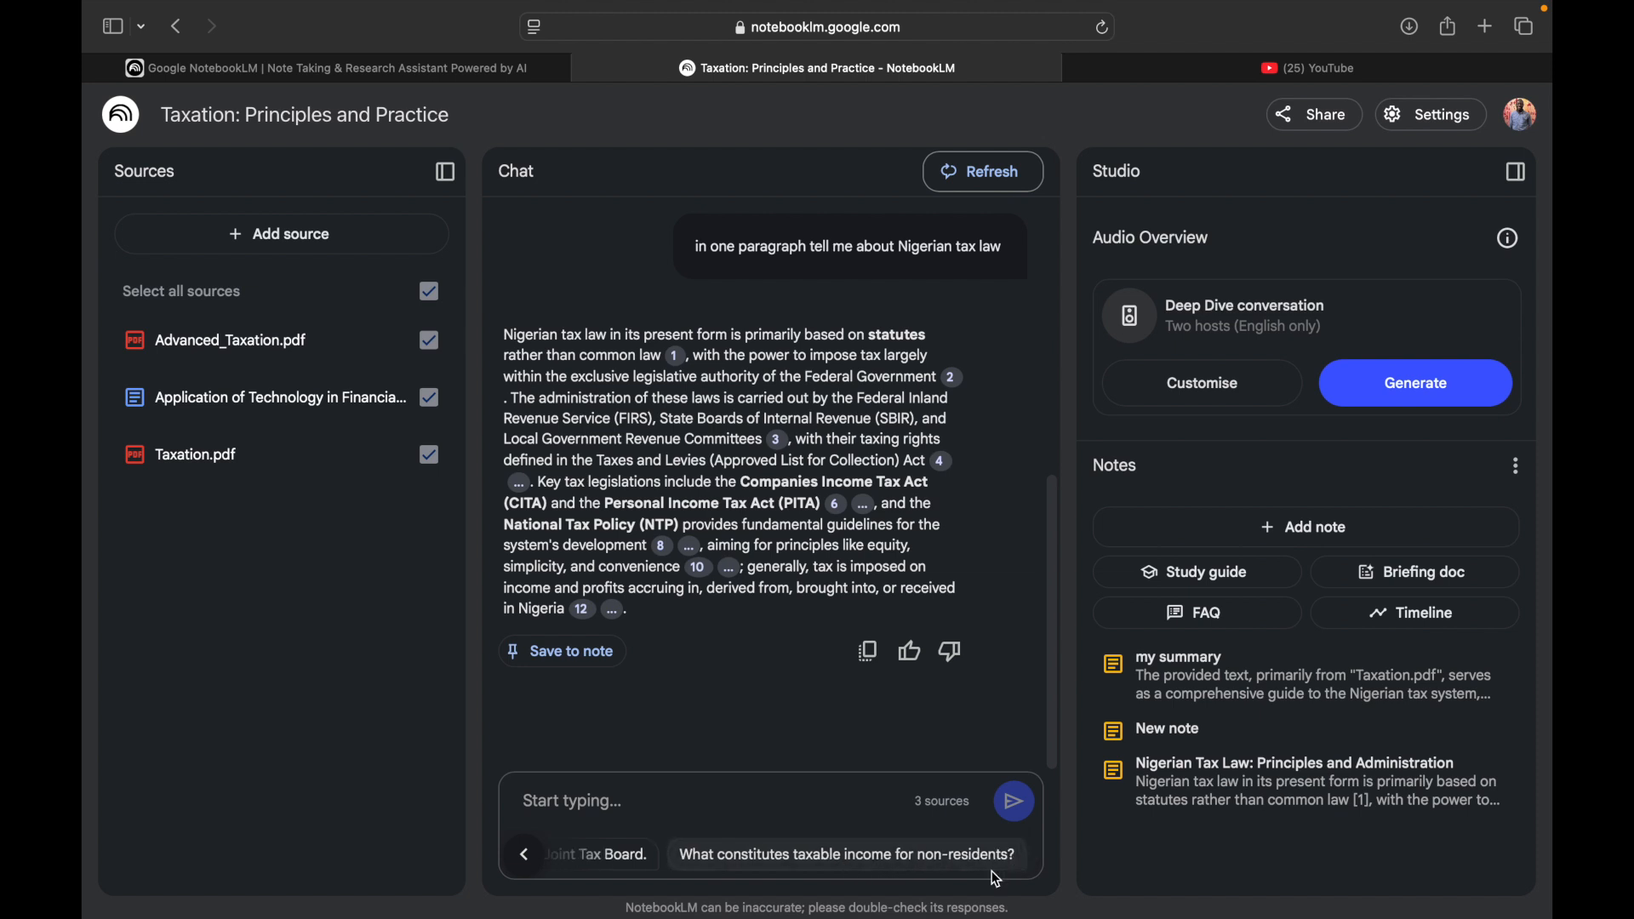
left_click(534, 858)
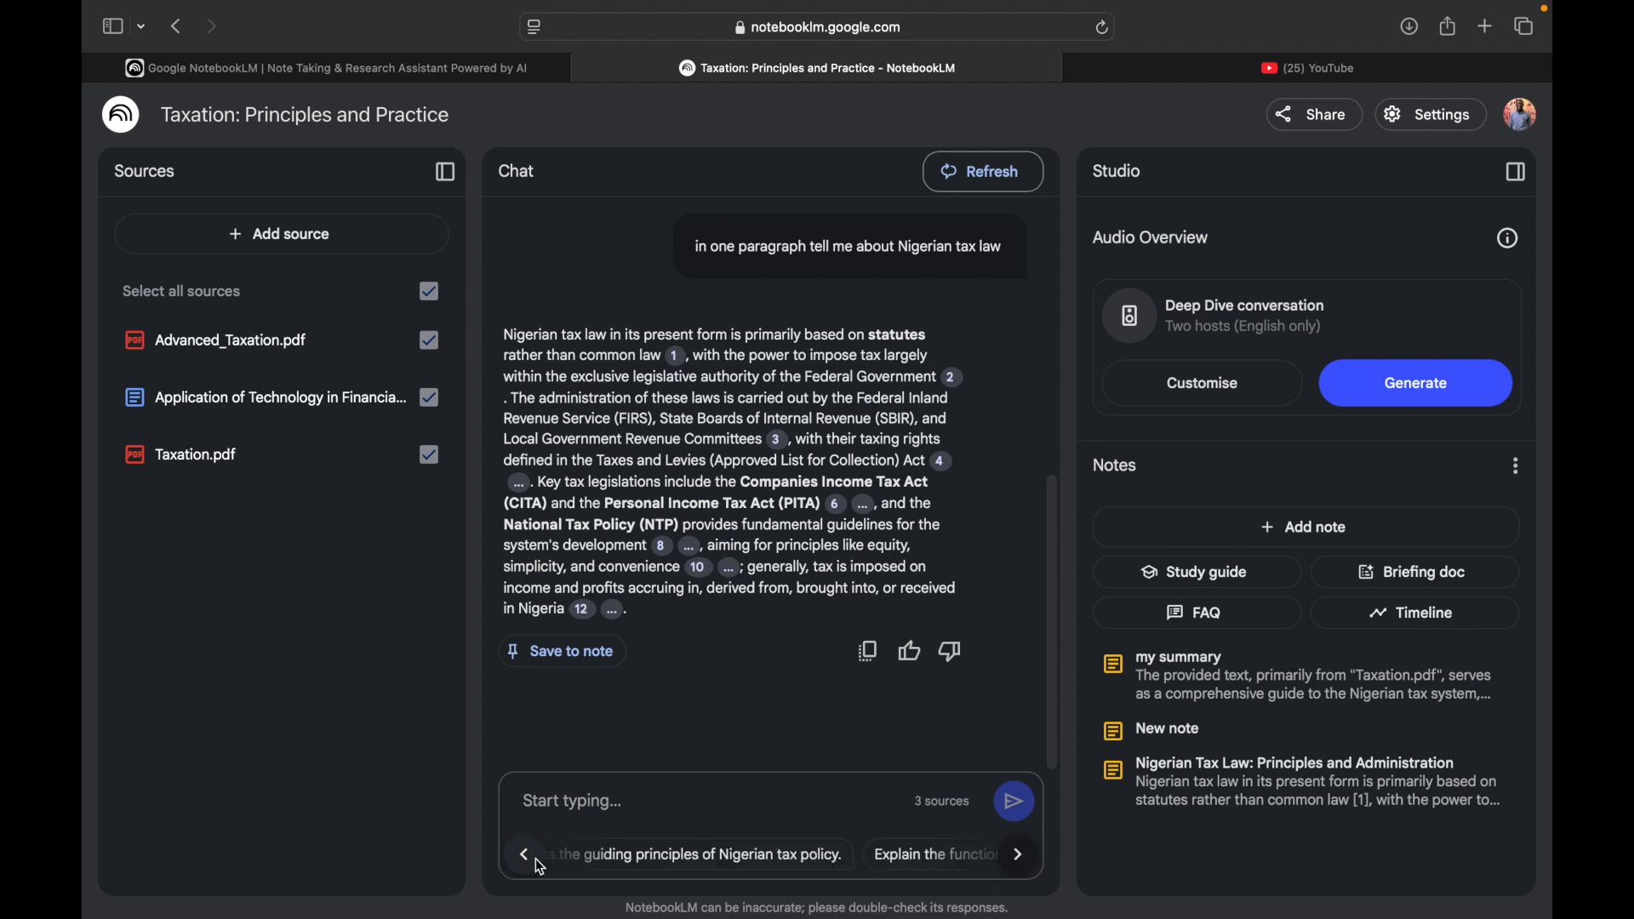
Ask the suggested question "Discuss the guiding principles of Nigerian tax policy." and read through the whole answer.
left_click(792, 858)
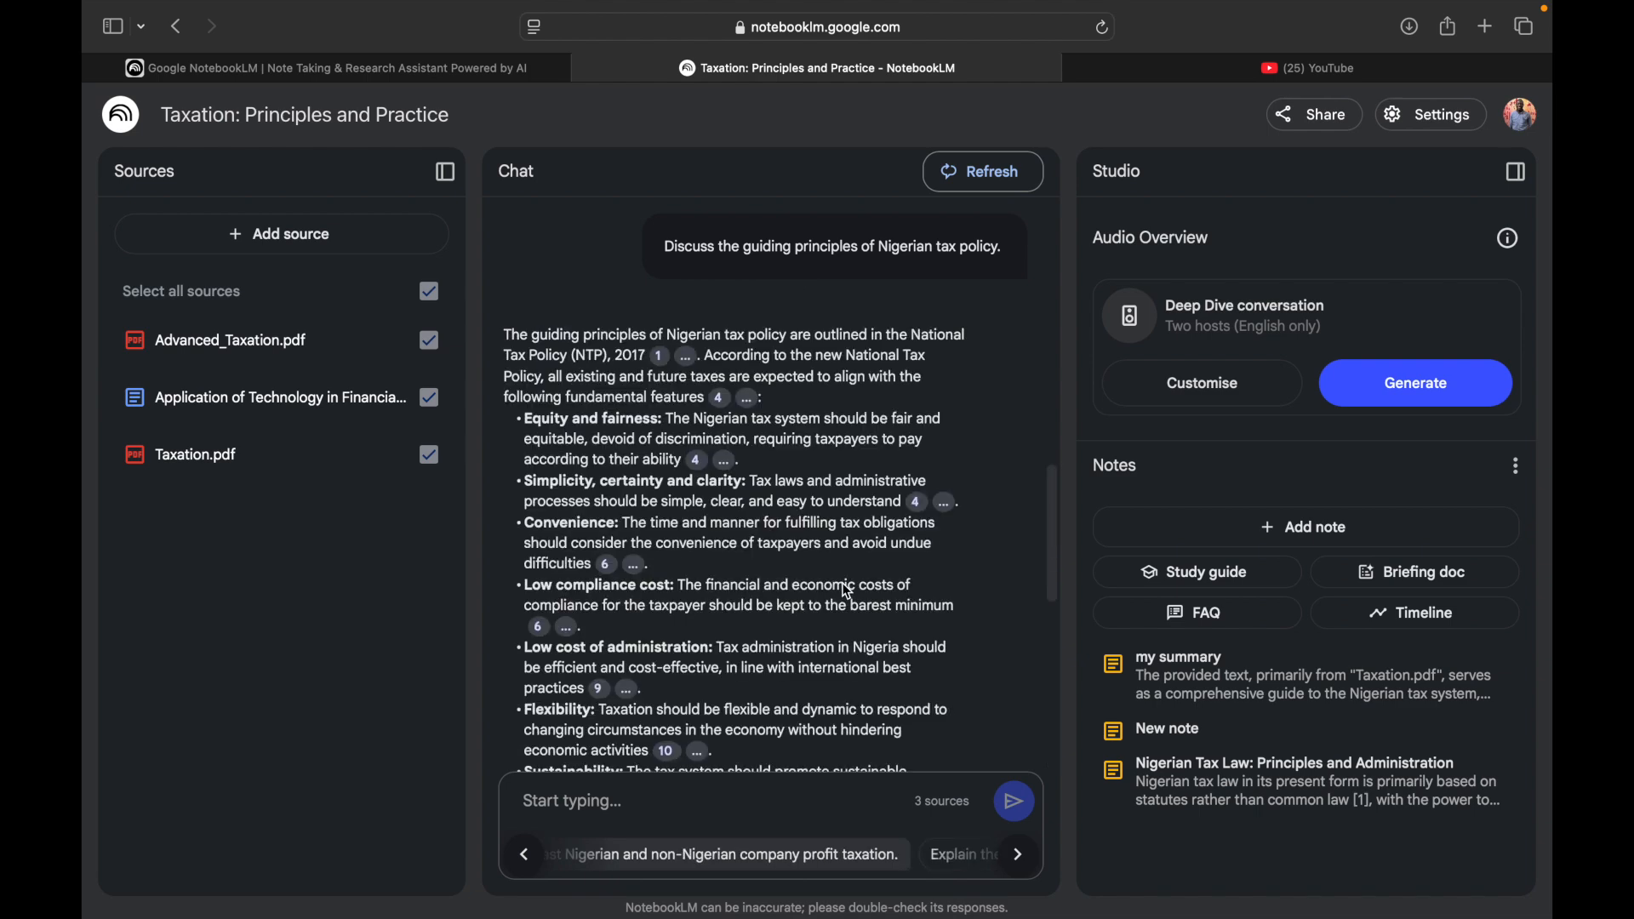
scroll(848, 593, "down", 3)
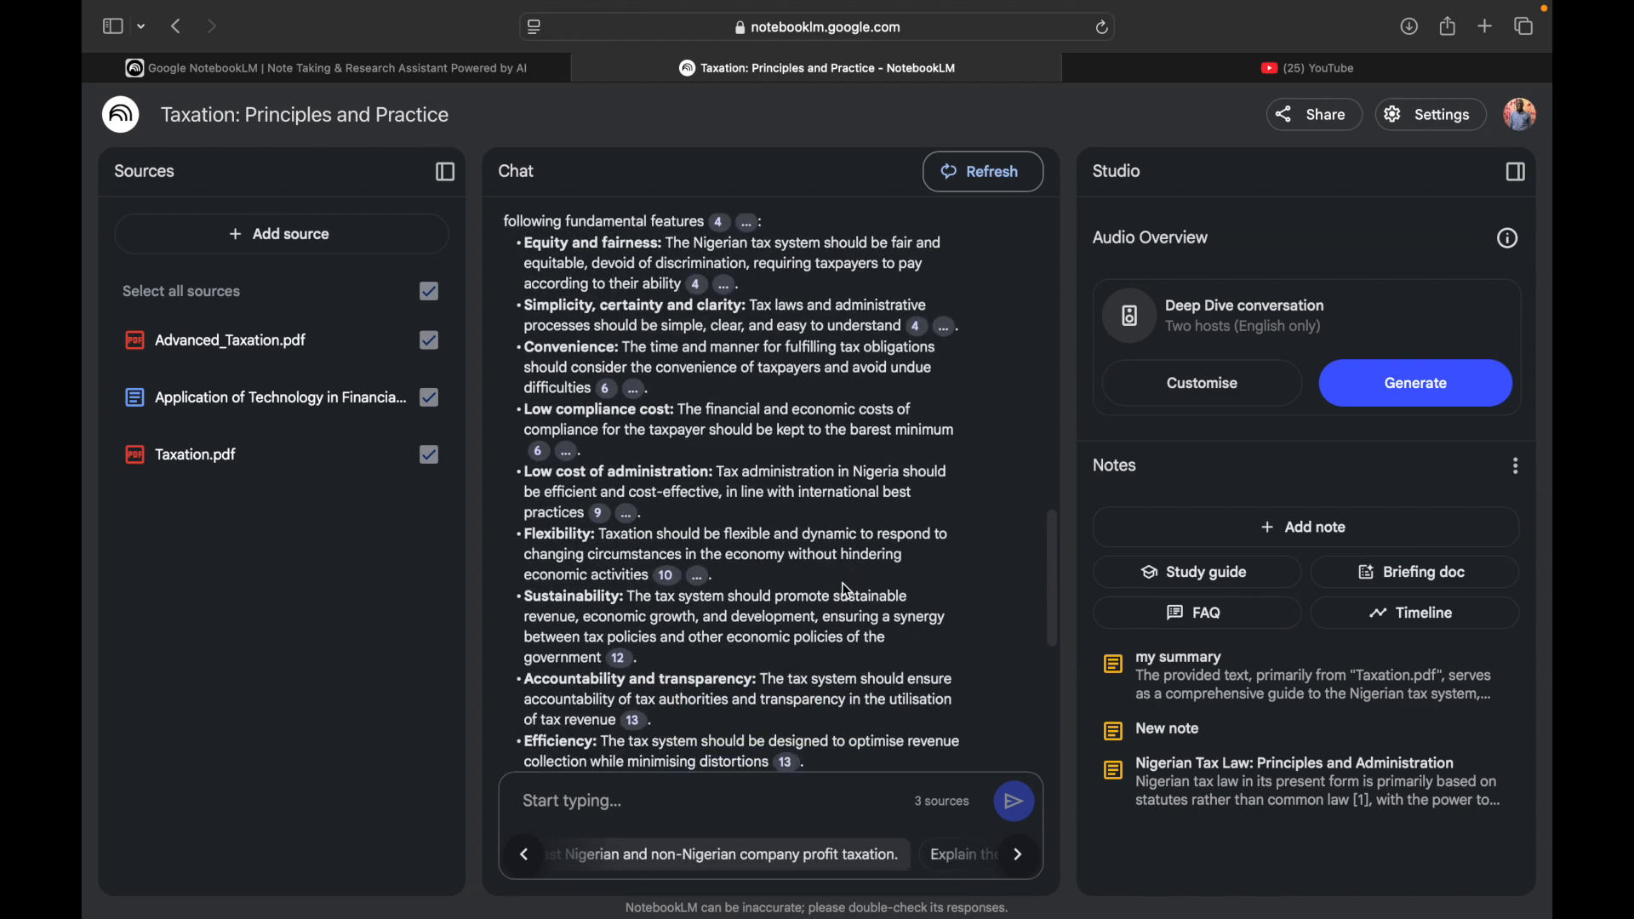
scroll(848, 590, "down", 8)
scroll(849, 590, "up", 15)
scroll(848, 593, "up", 10)
scroll(848, 591, "down", 20)
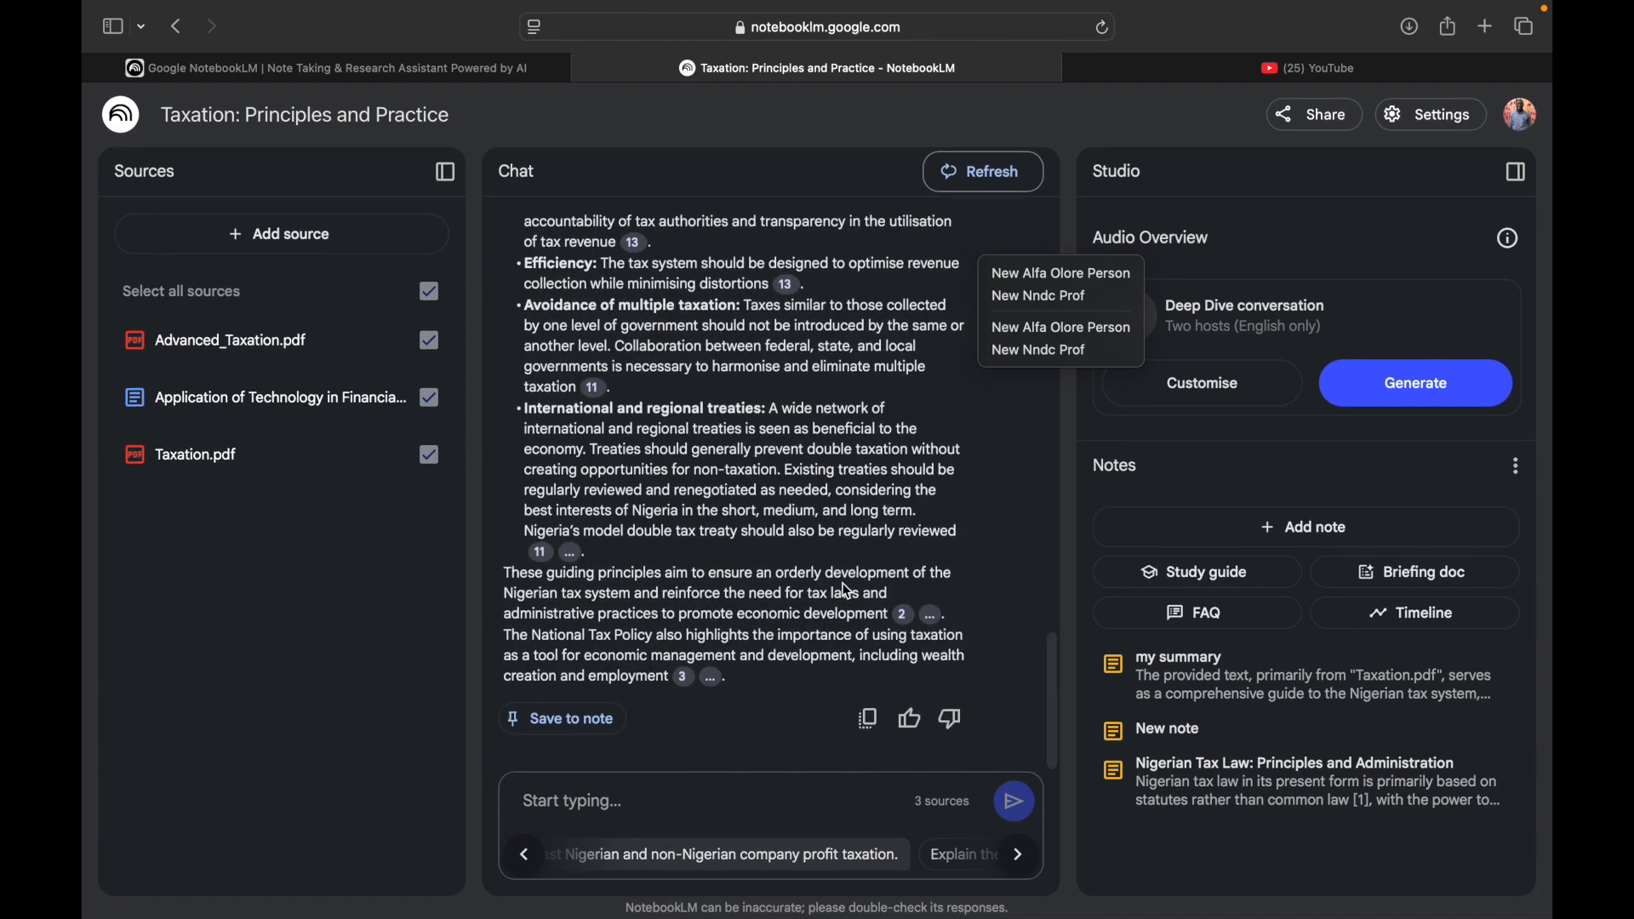
scroll(849, 592, "up", 15)
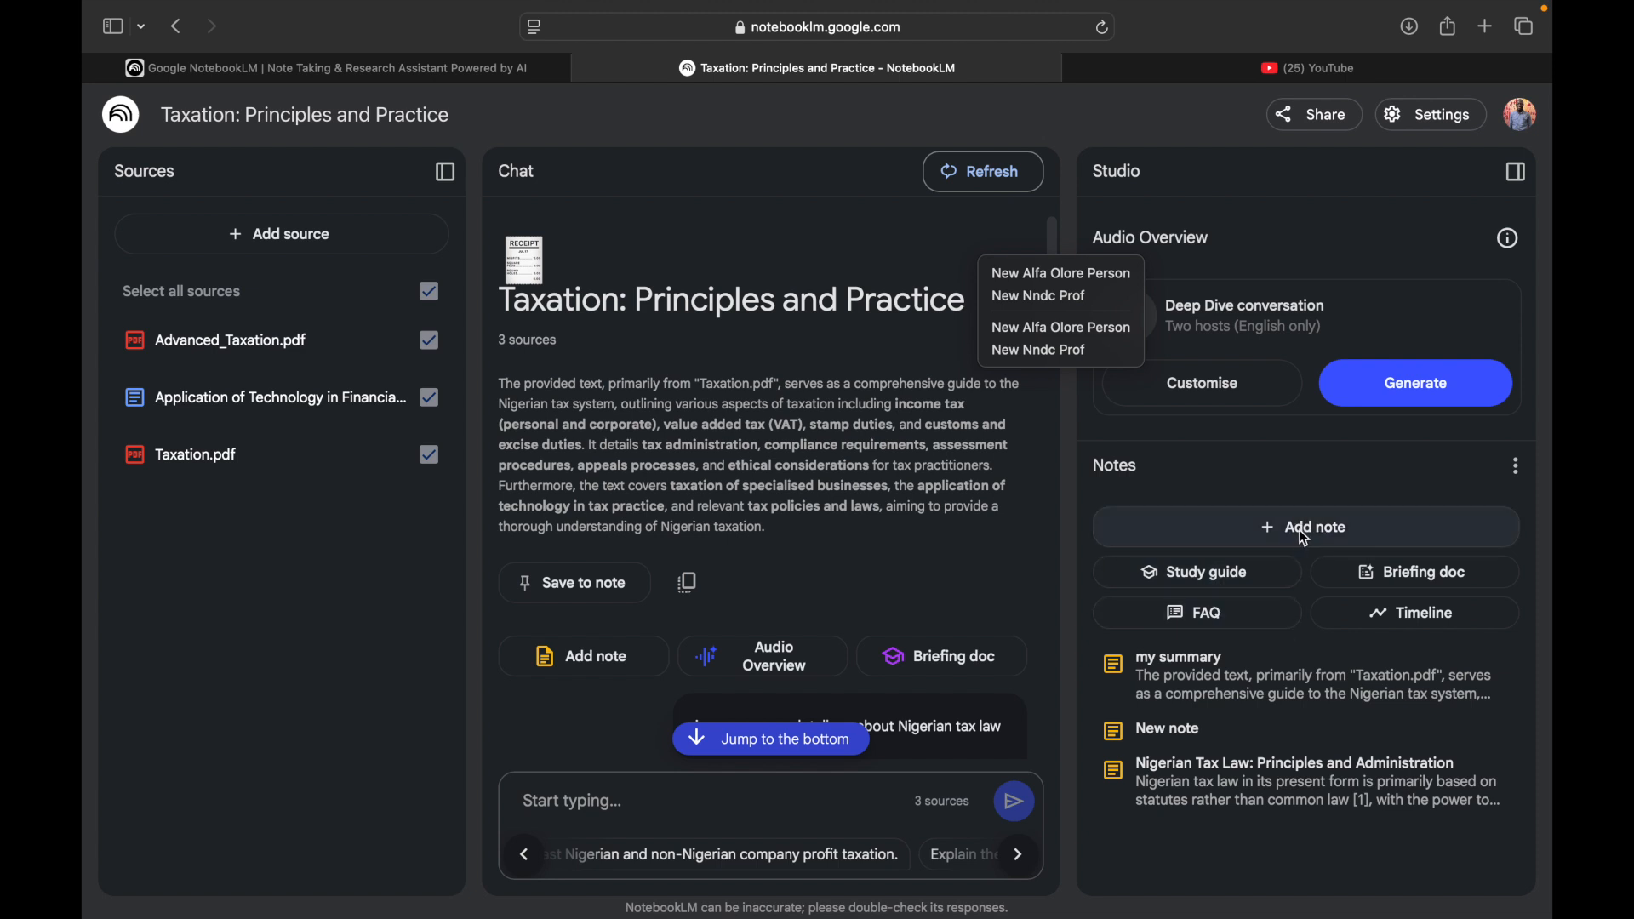
Delete the empty note titled "New note" from the Studio notes and confirm the deletion.
left_click(1125, 737)
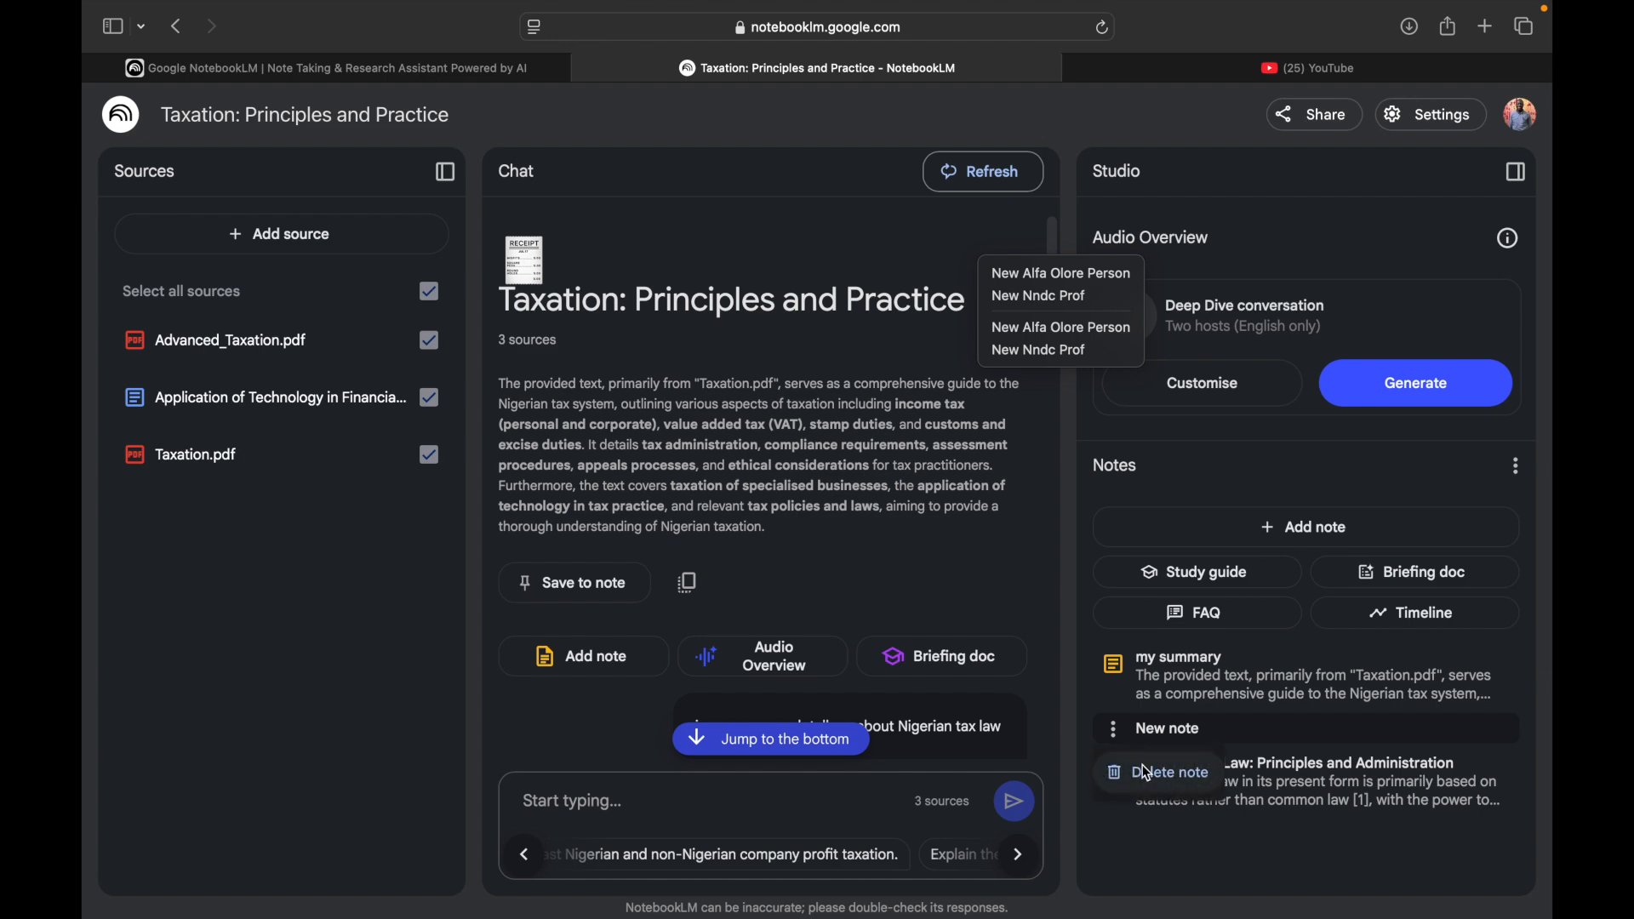
left_click(1141, 764)
left_click(889, 529)
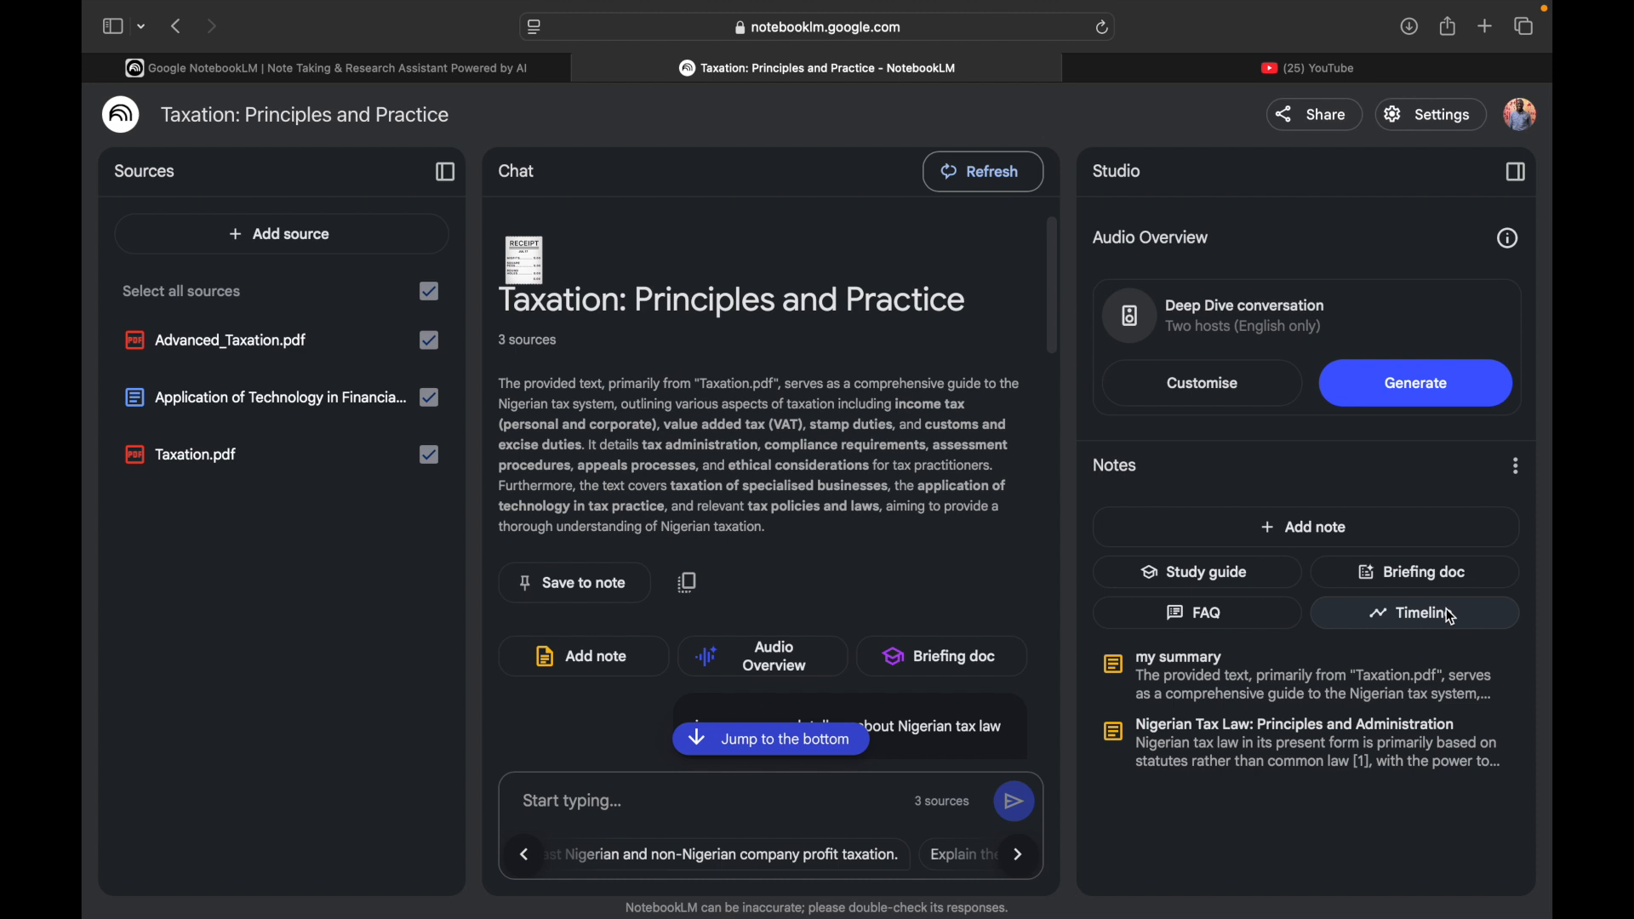
Generate a study guide from all the sources and open the resulting note.
left_click(1250, 581)
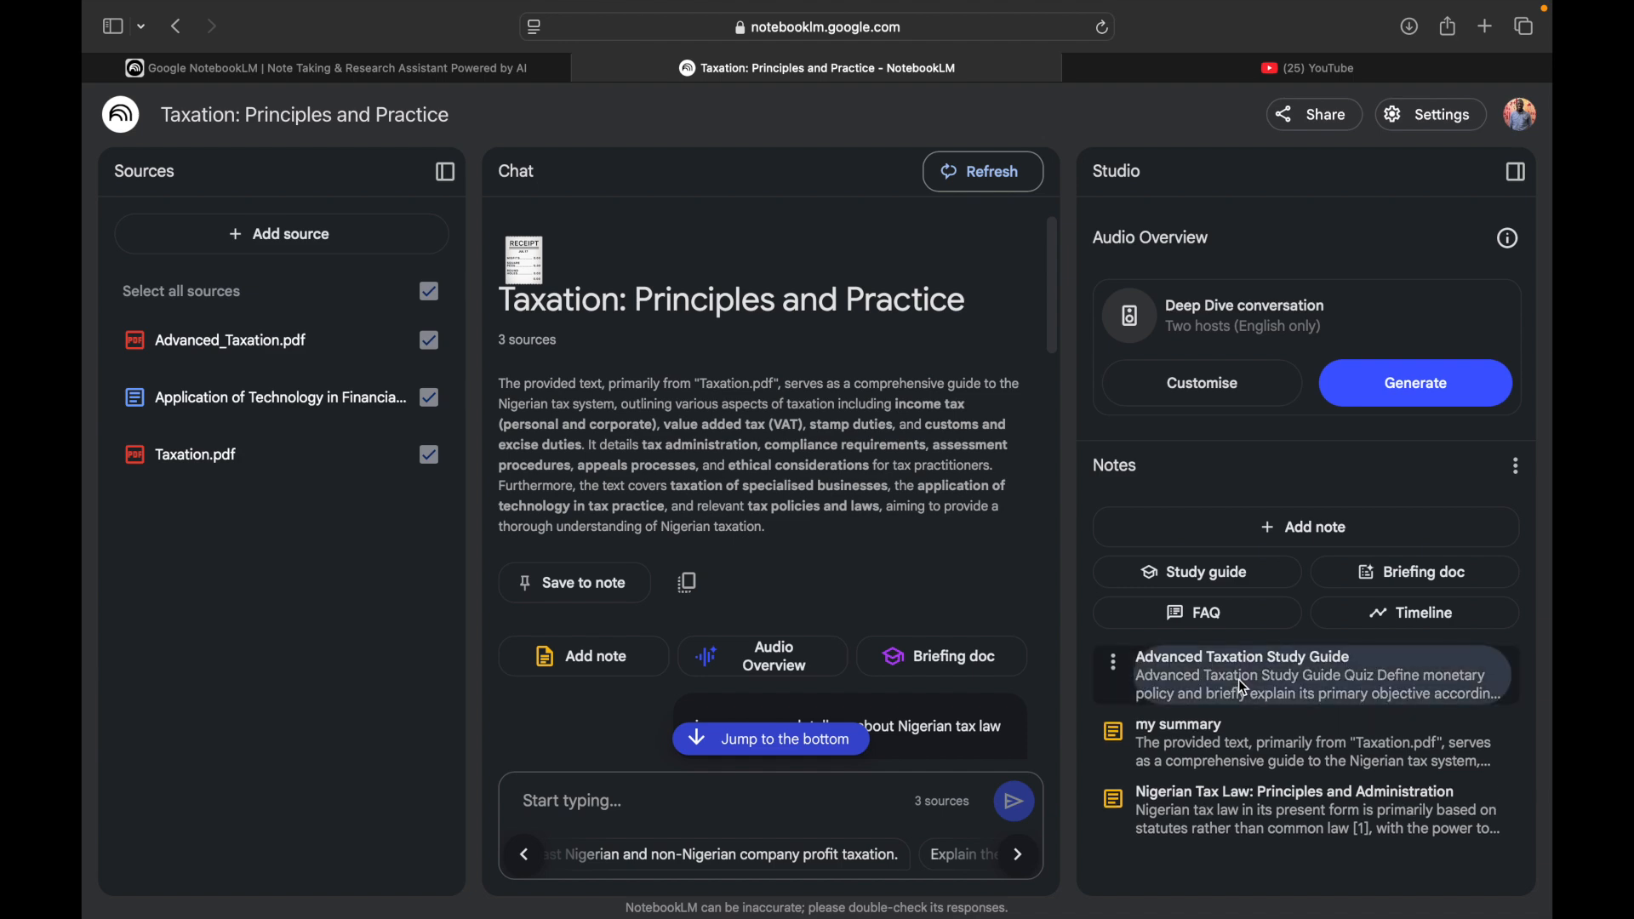
left_click(1242, 688)
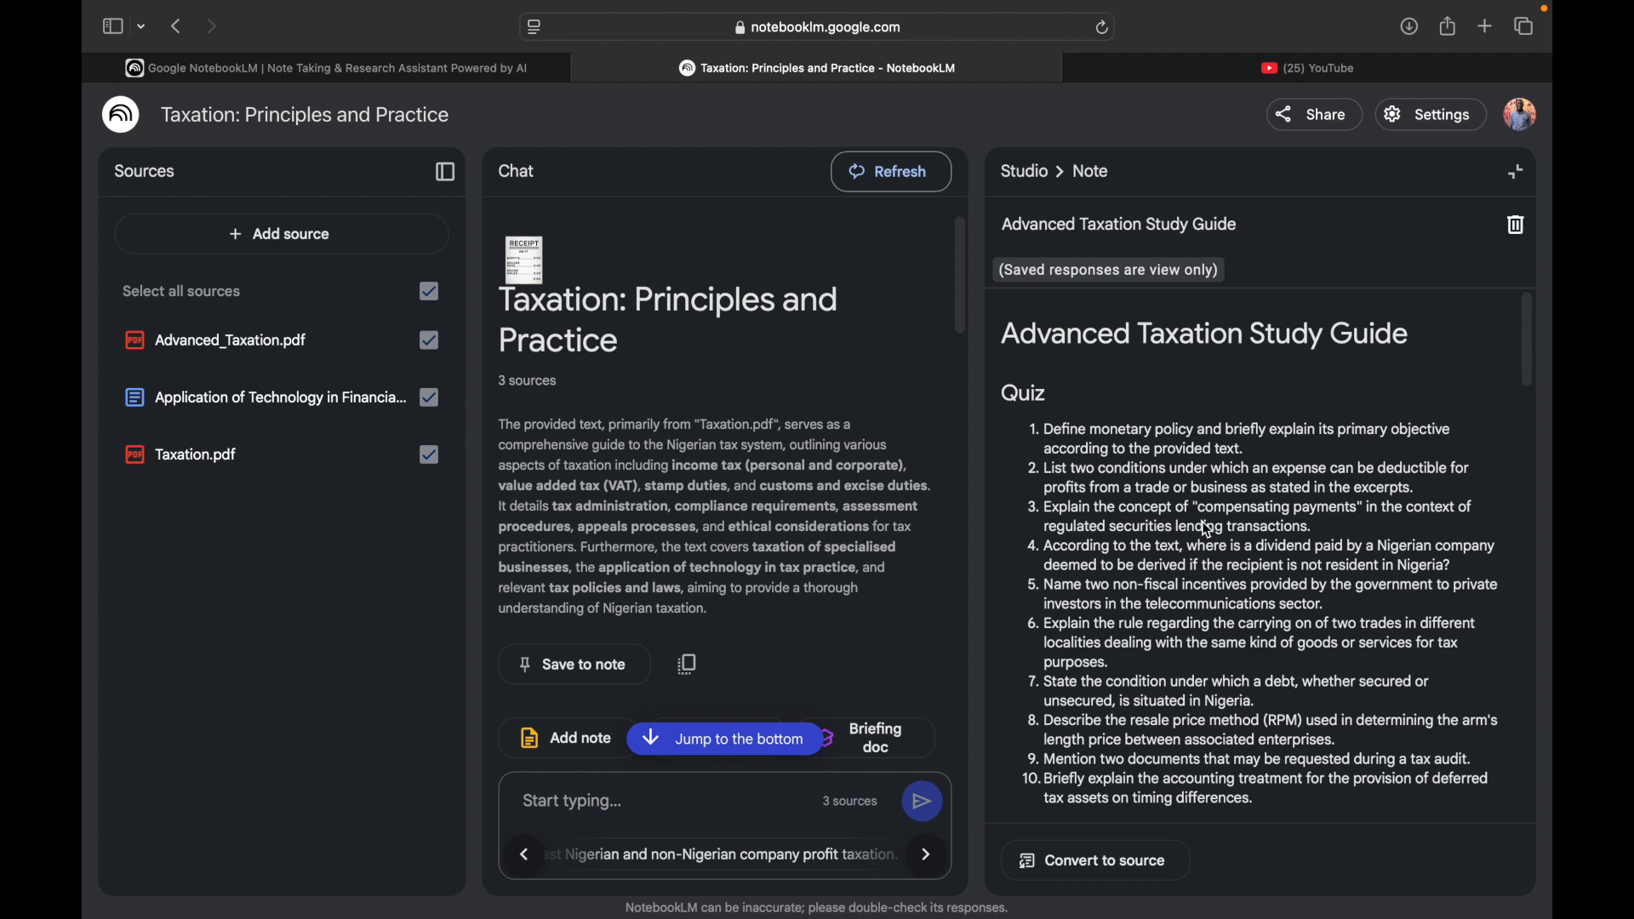
Read through the study guide's quiz, answer key, essay format questions and glossary of key terms, and close the note.
scroll(1208, 536, "down", 5)
scroll(1212, 532, "up", 5)
scroll(1115, 442, "down", 5)
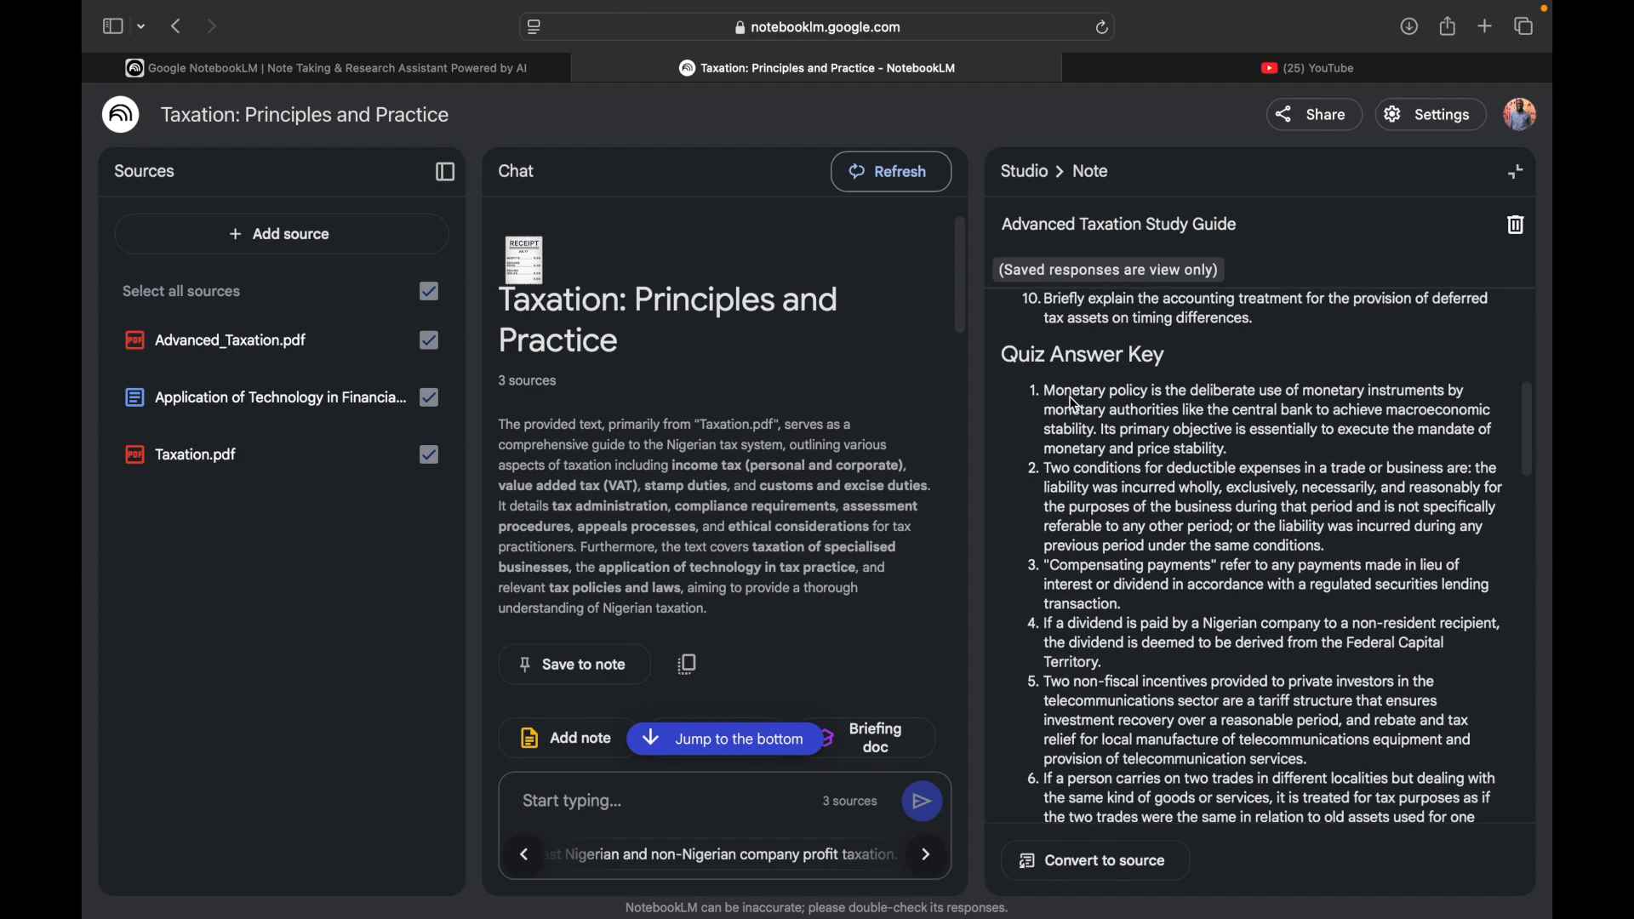
scroll(1182, 393, "up", 5)
scroll(1183, 395, "down", 9)
scroll(1183, 395, "down", 5)
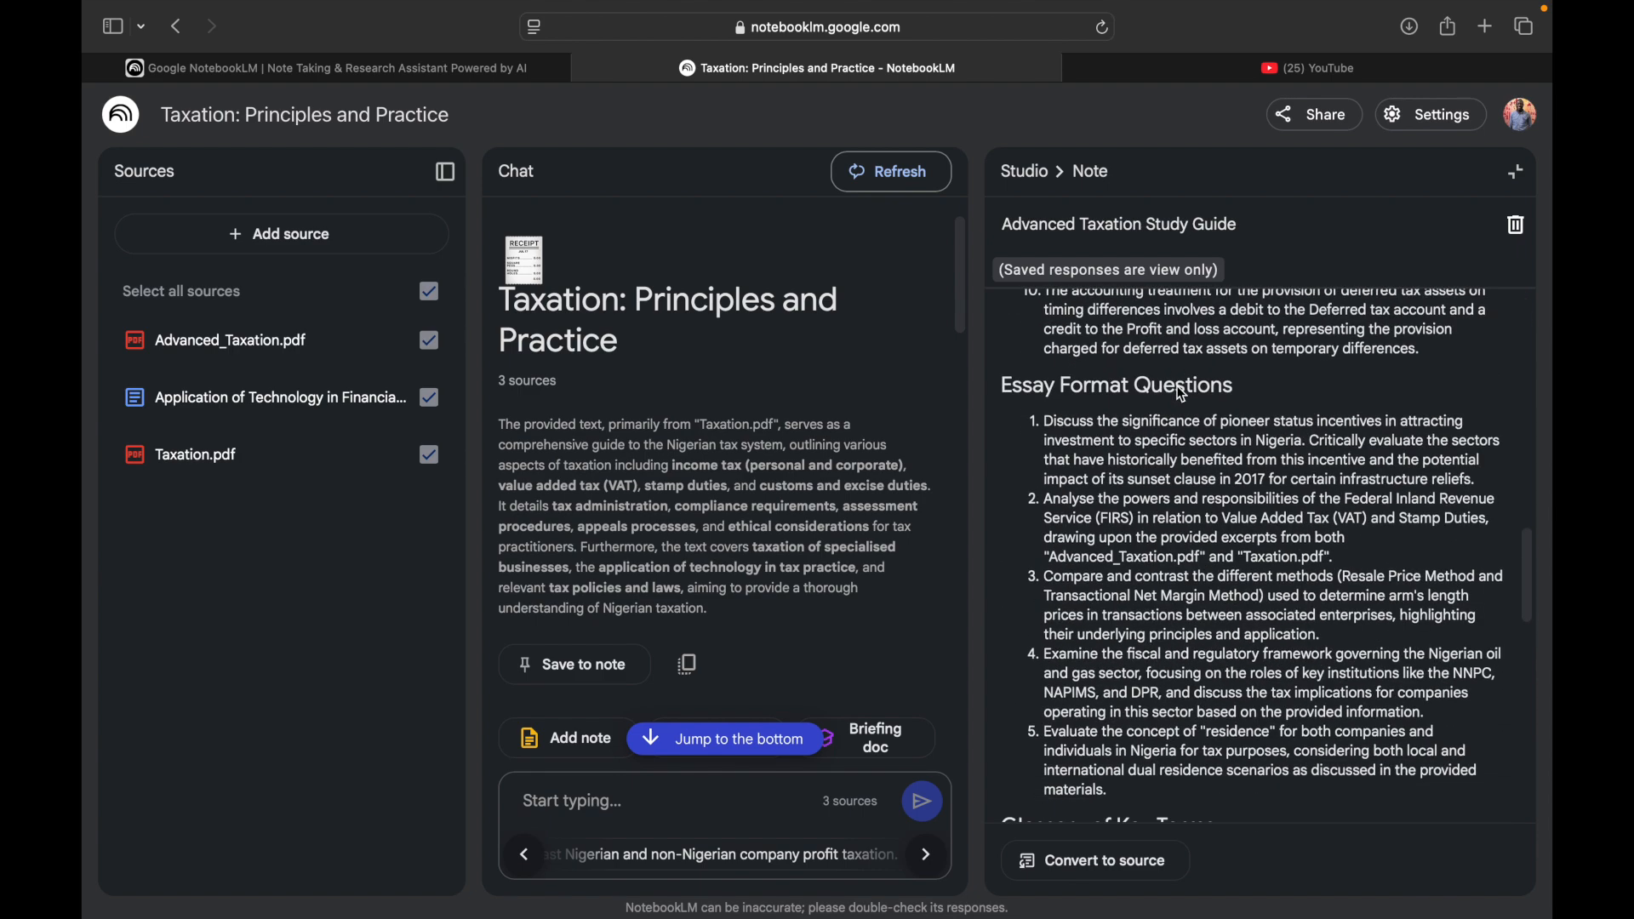
scroll(1264, 410, "down", 5)
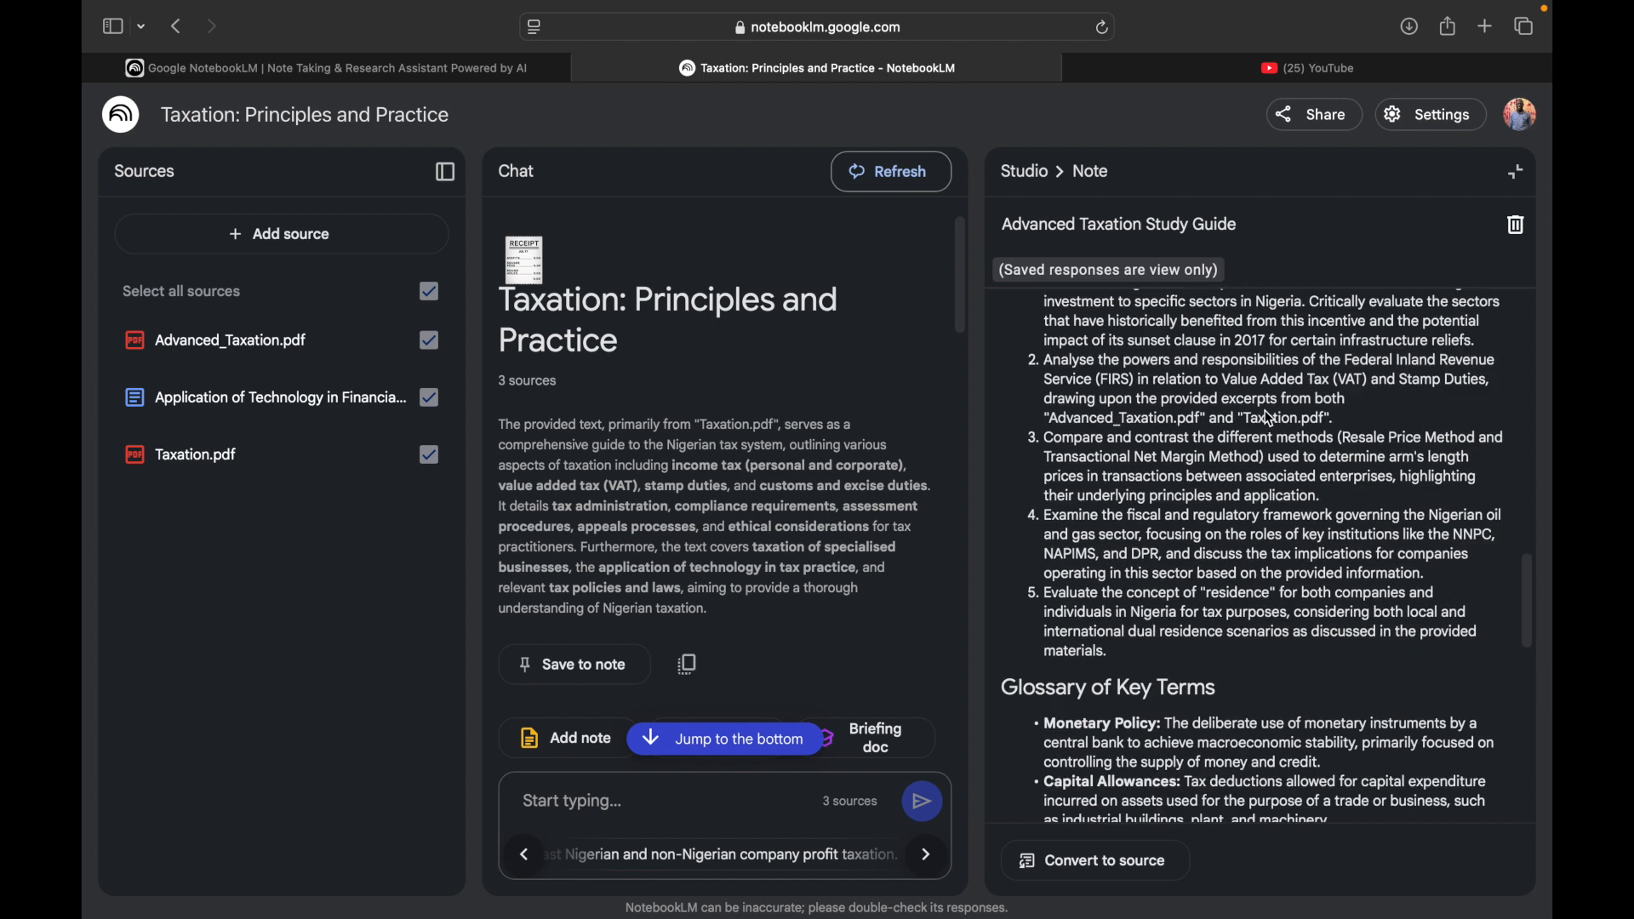
scroll(1265, 410, "down", 1)
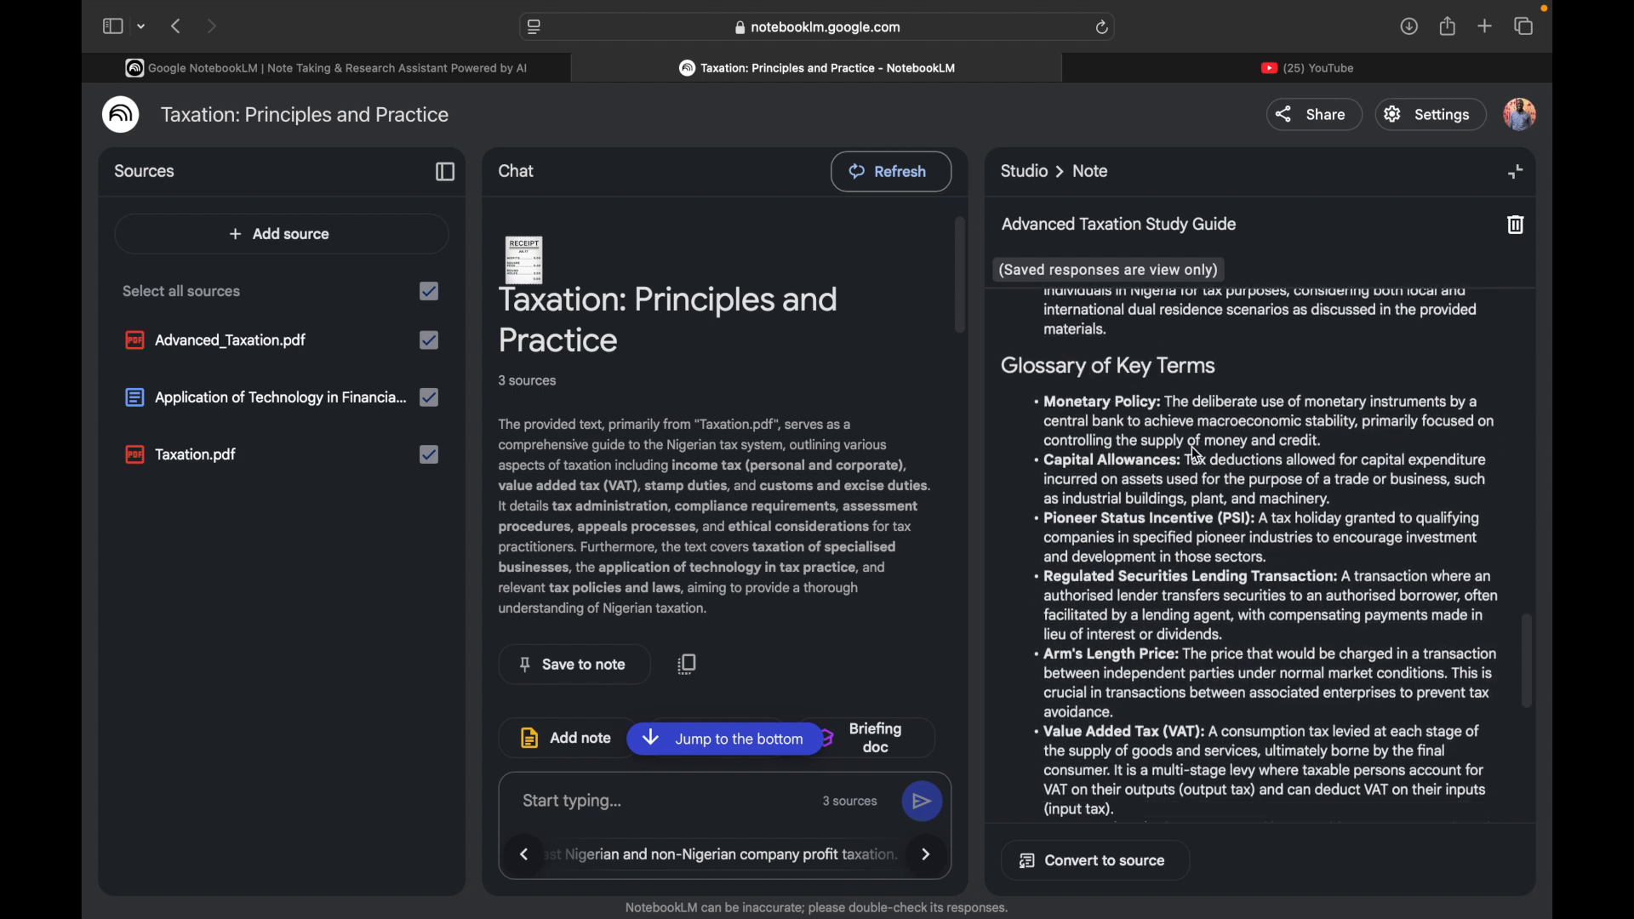
scroll(1187, 447, "down", 1)
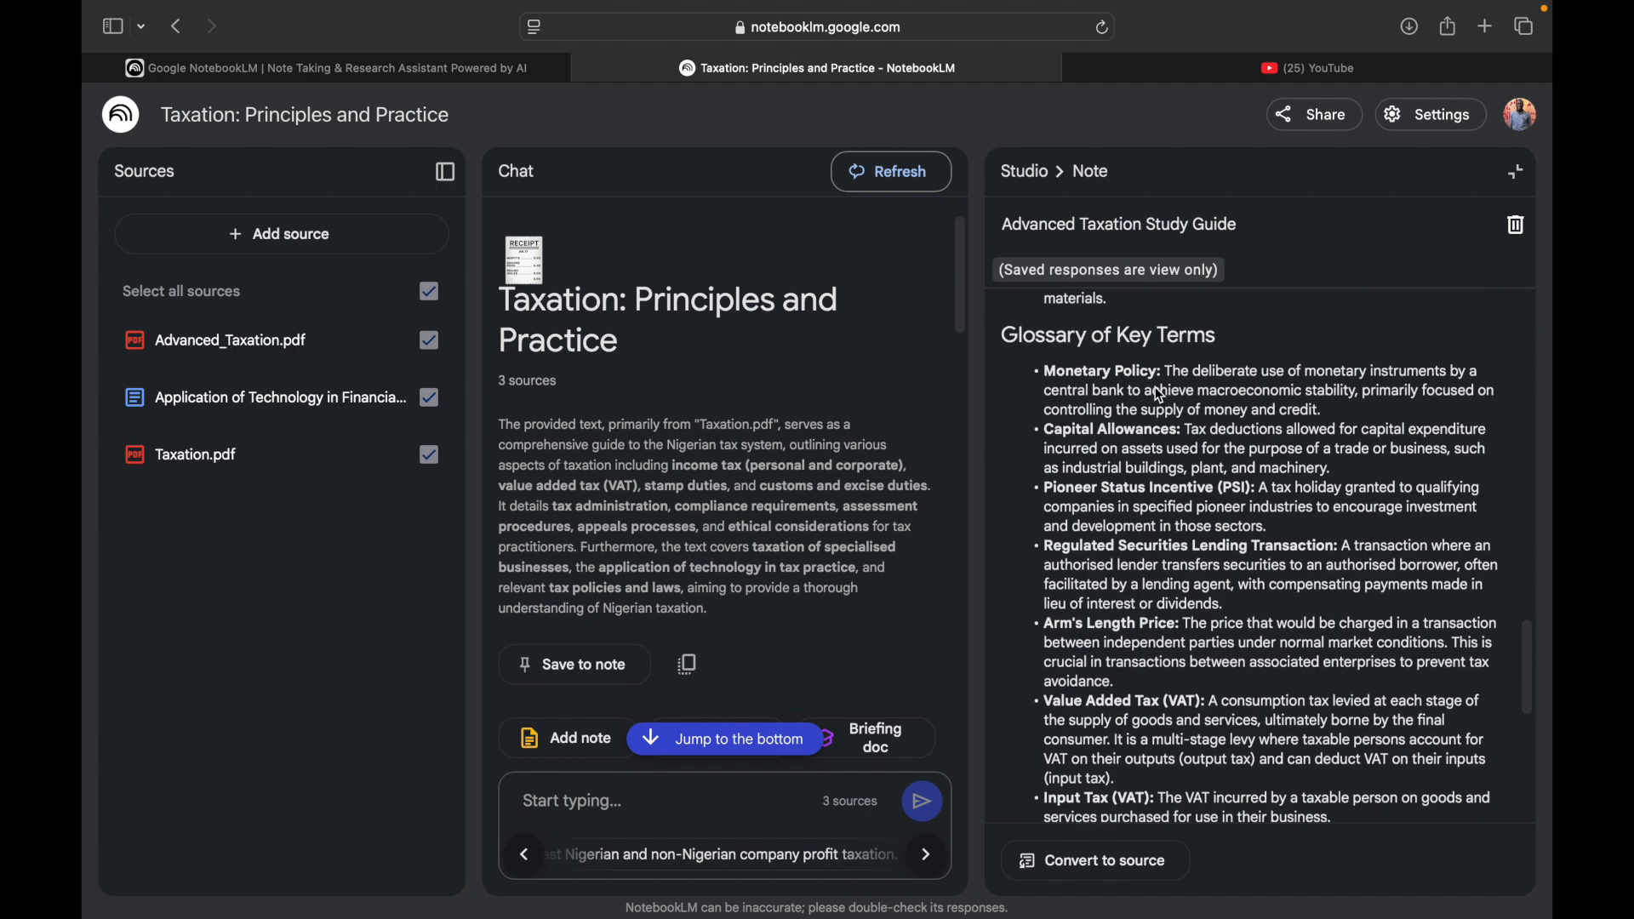
scroll(1187, 448, "down", 6)
scroll(1193, 447, "up", 10)
scroll(1194, 446, "up", 6)
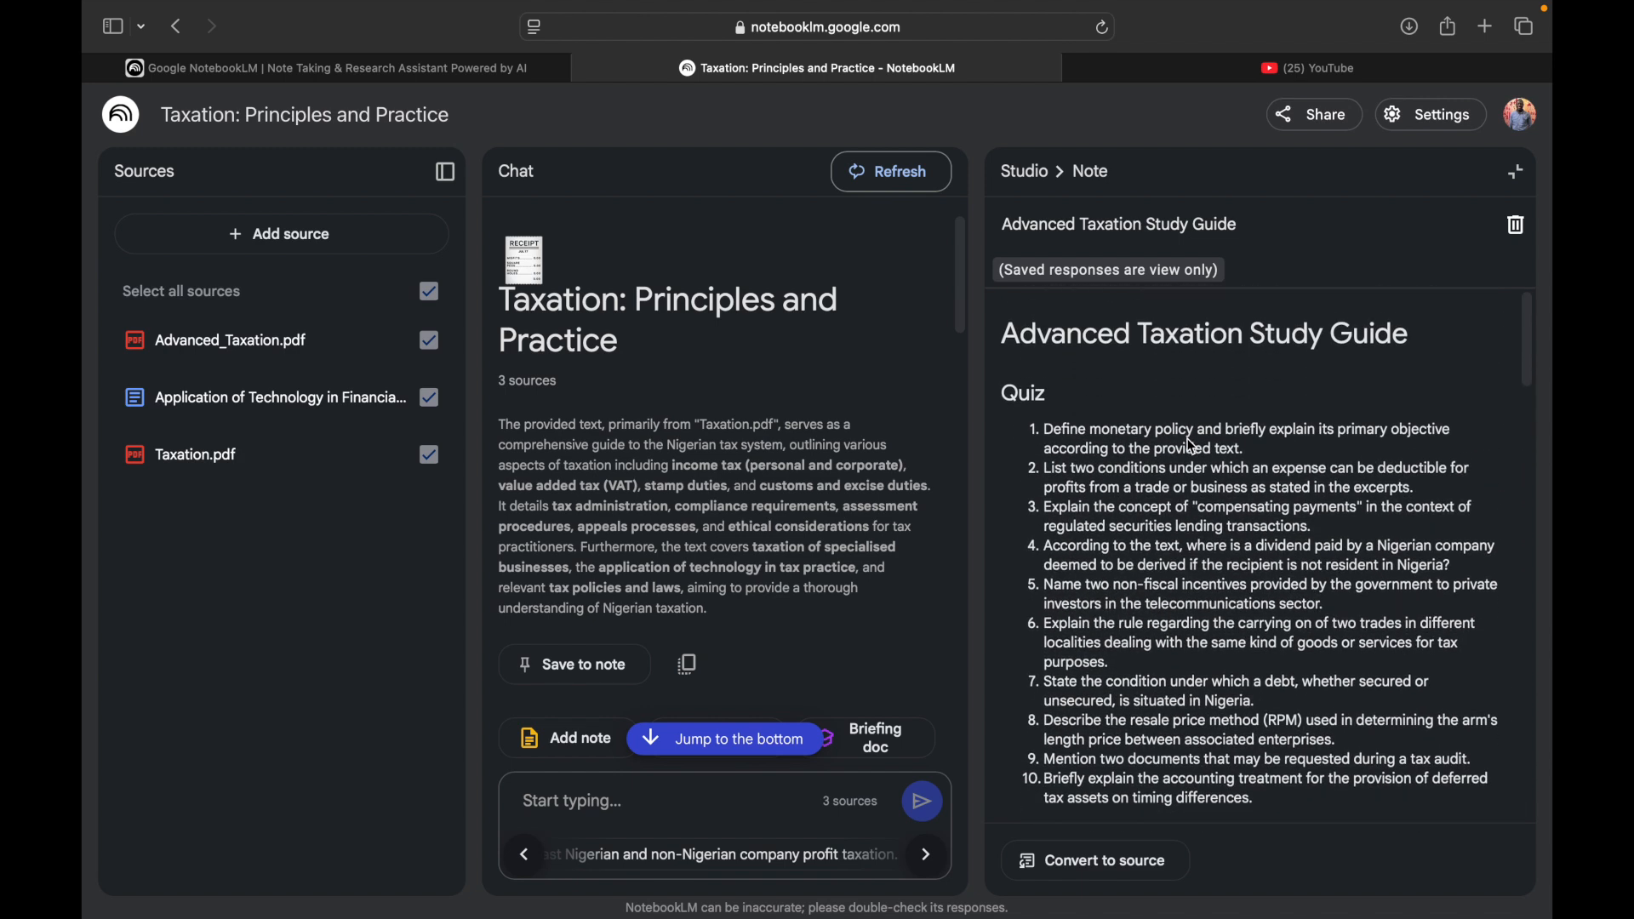
left_click(1517, 174)
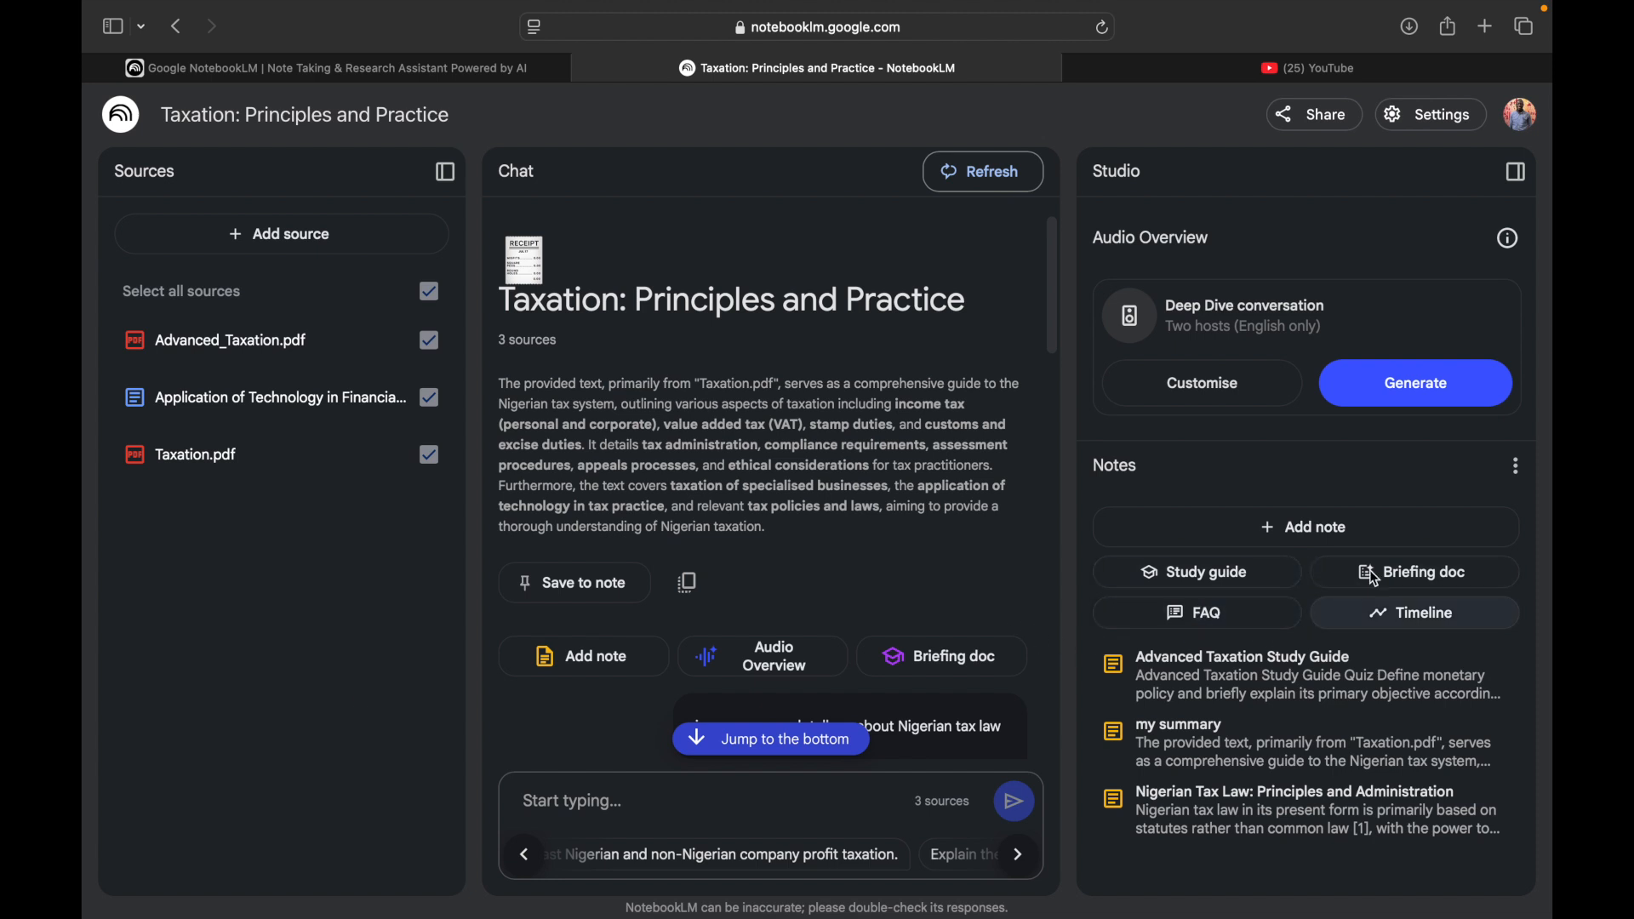
Generate a briefing document from all the sources, open its note and read through the first sections.
left_click(1399, 574)
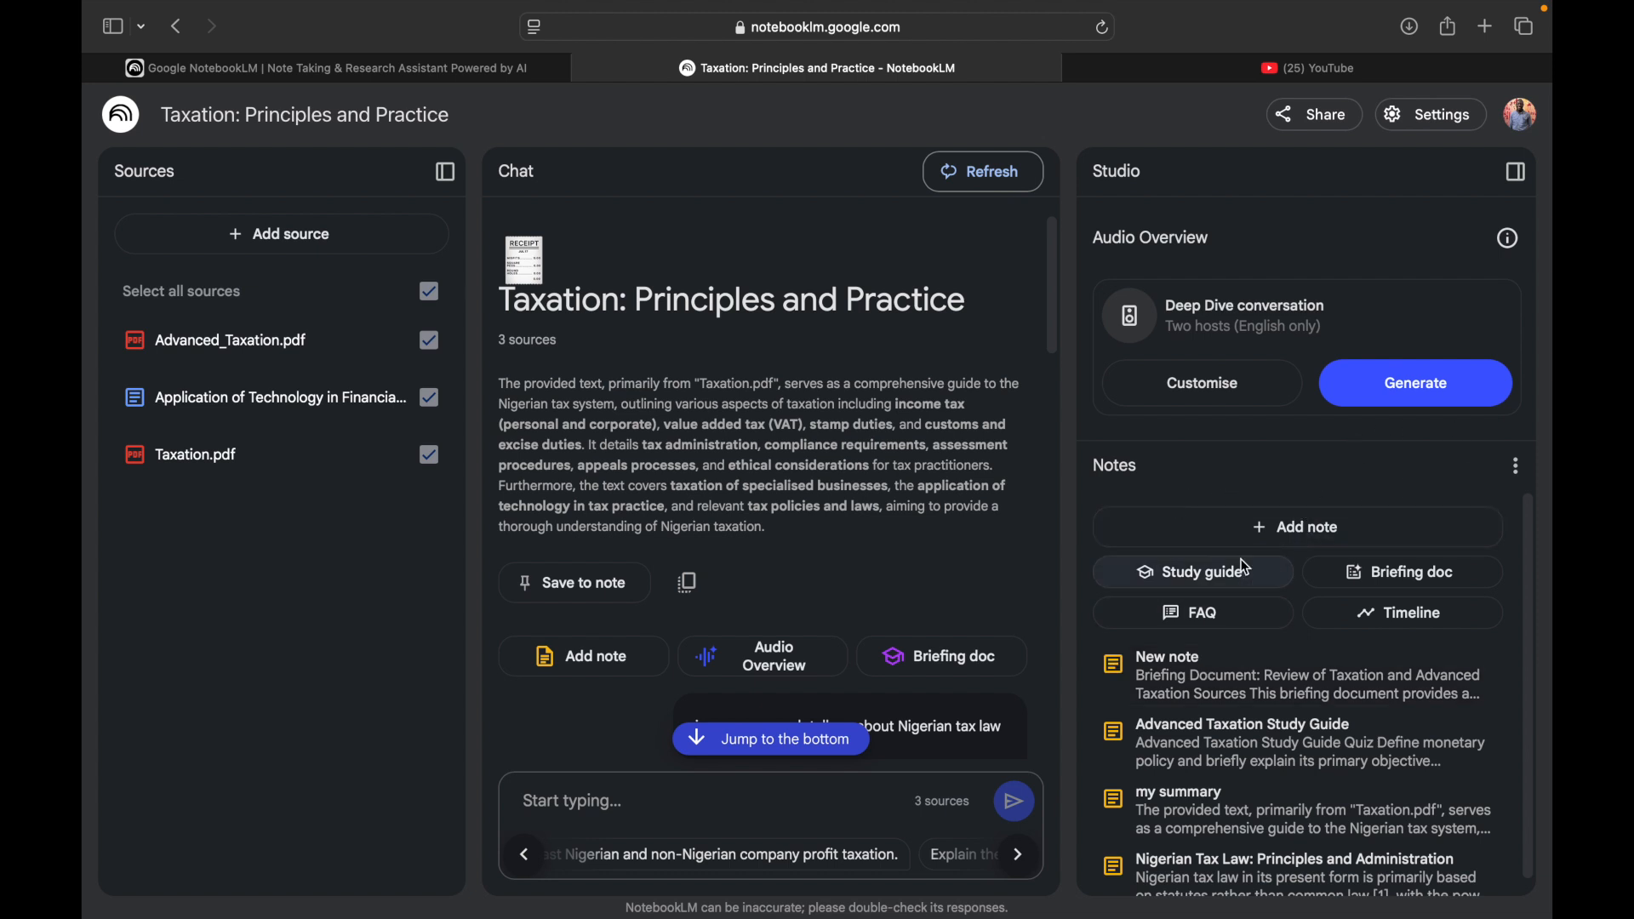
left_click(1315, 686)
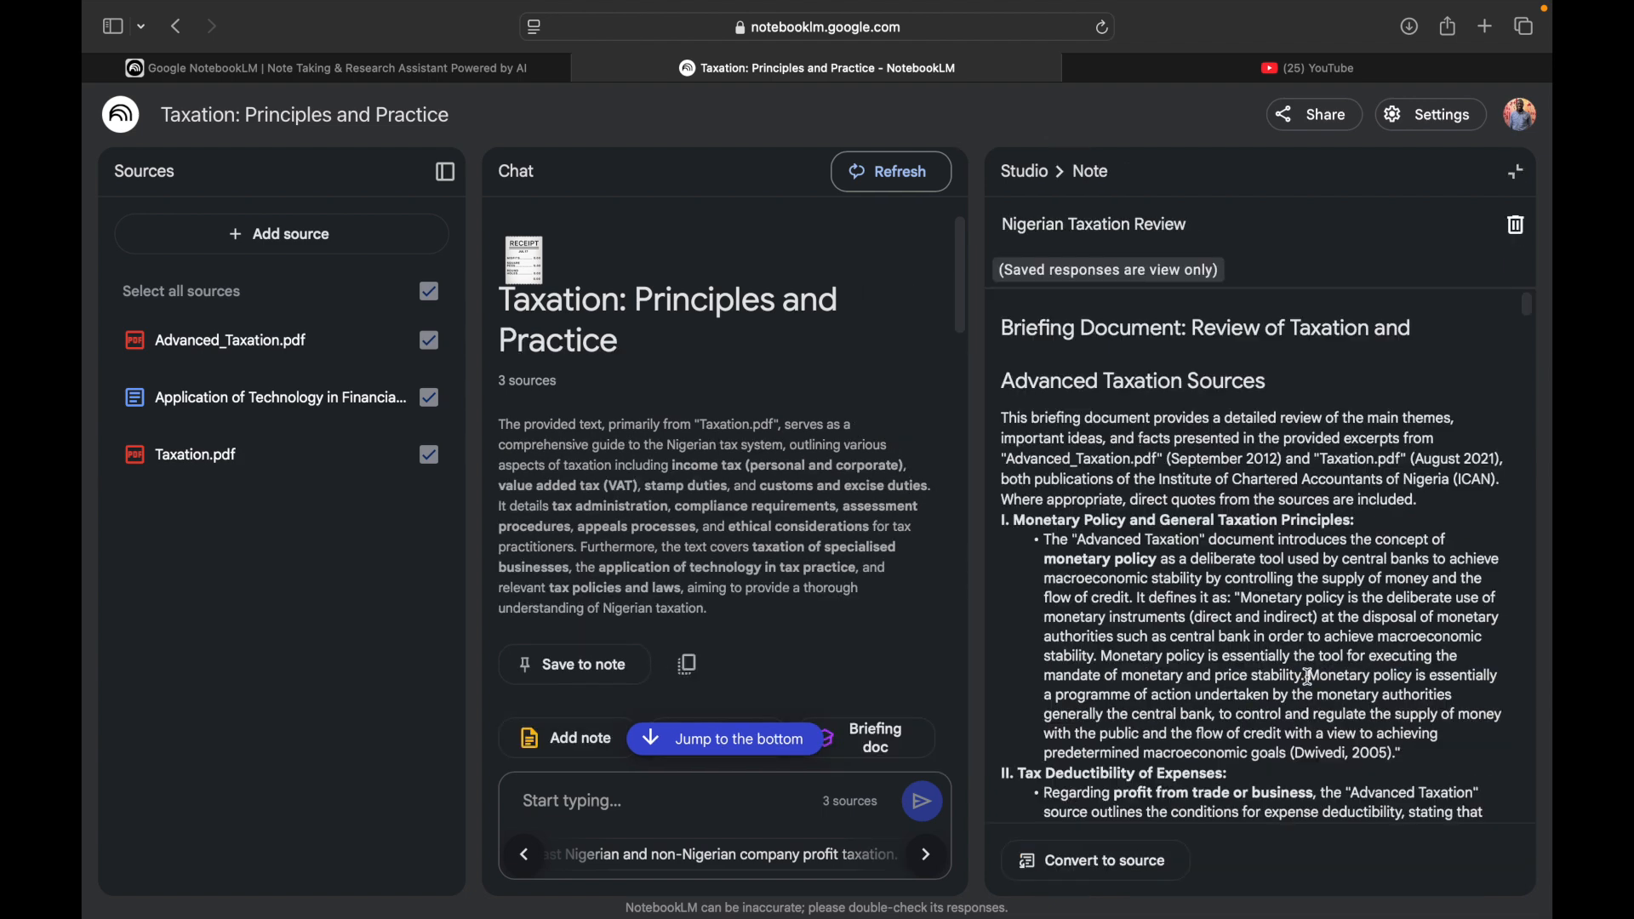
scroll(1288, 583, "down", 5)
scroll(1288, 584, "up", 5)
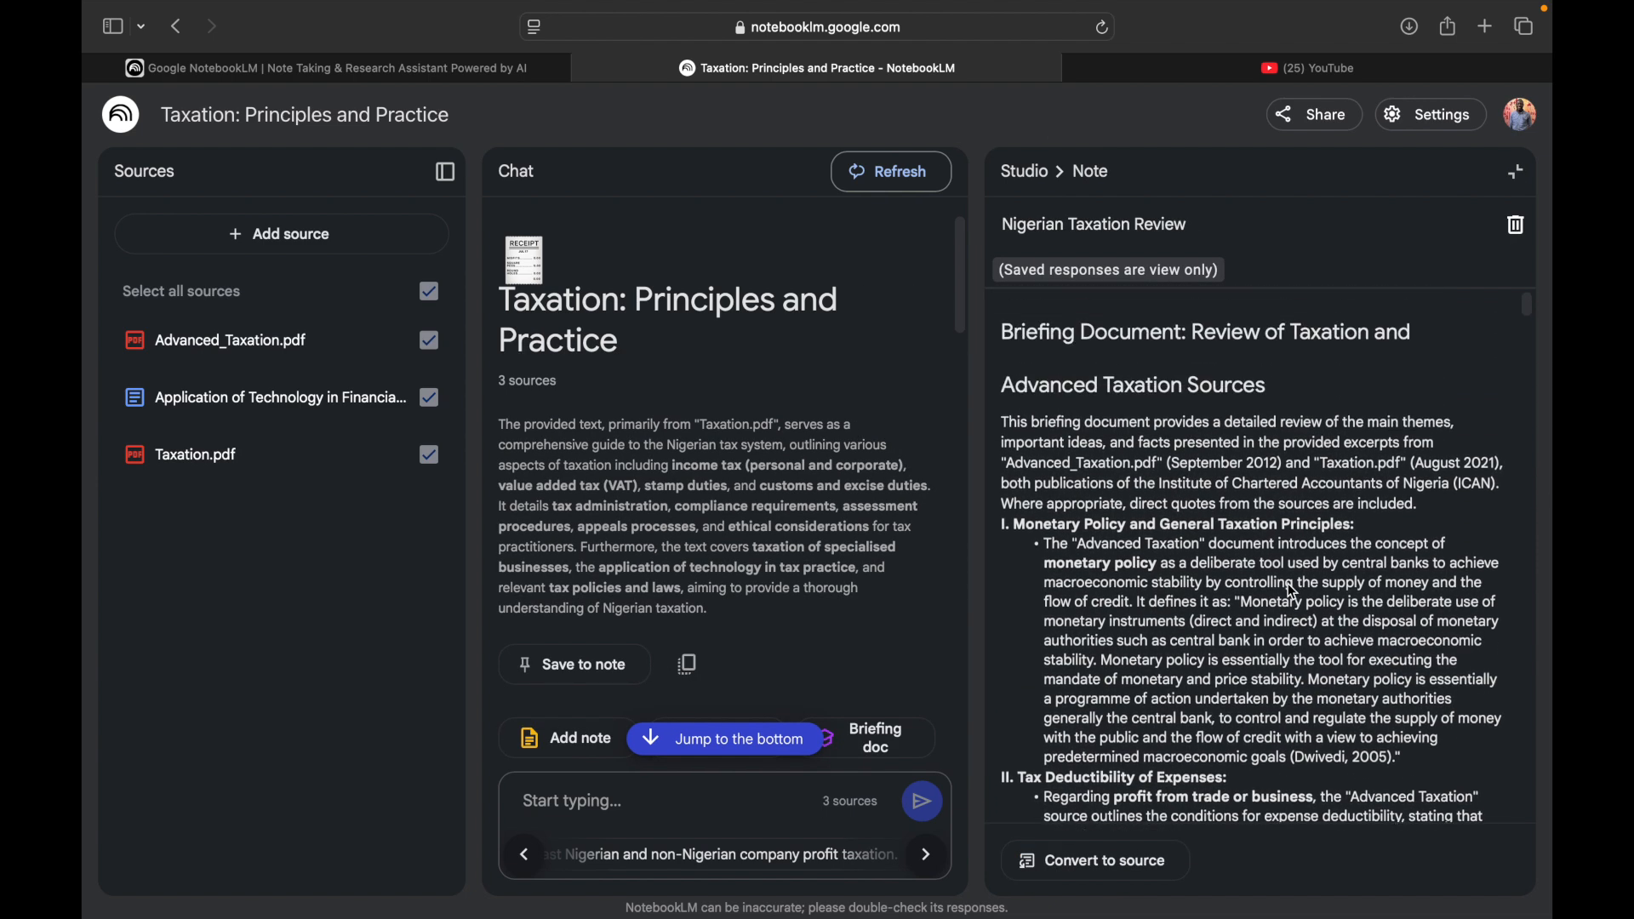
scroll(1244, 519, "down", 1)
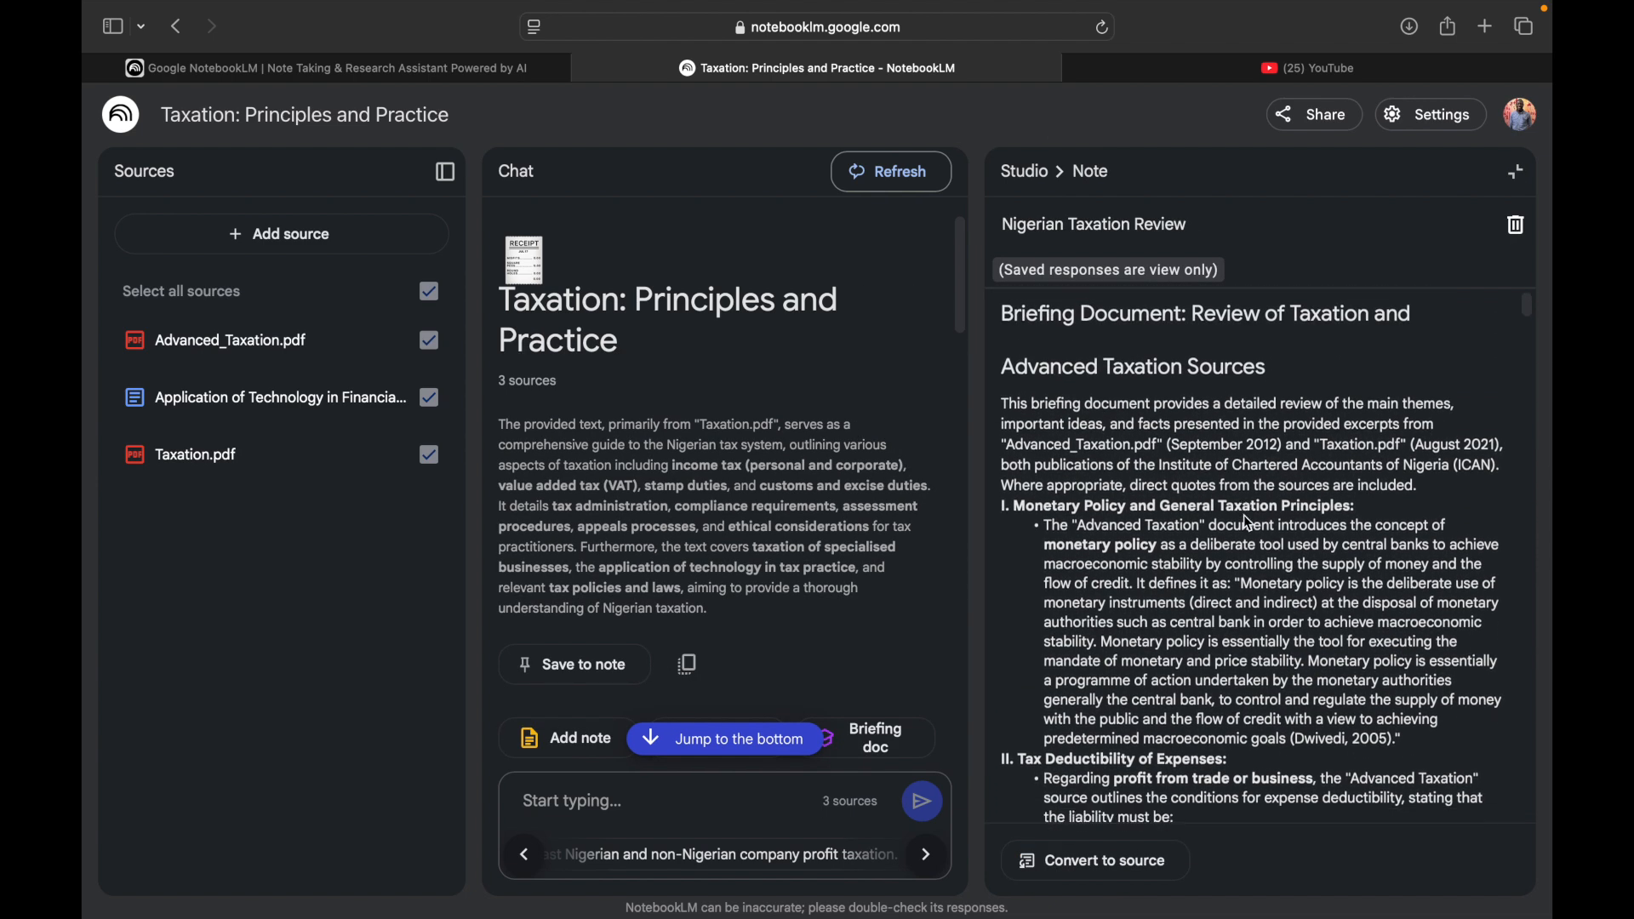
scroll(1248, 522, "up", 1)
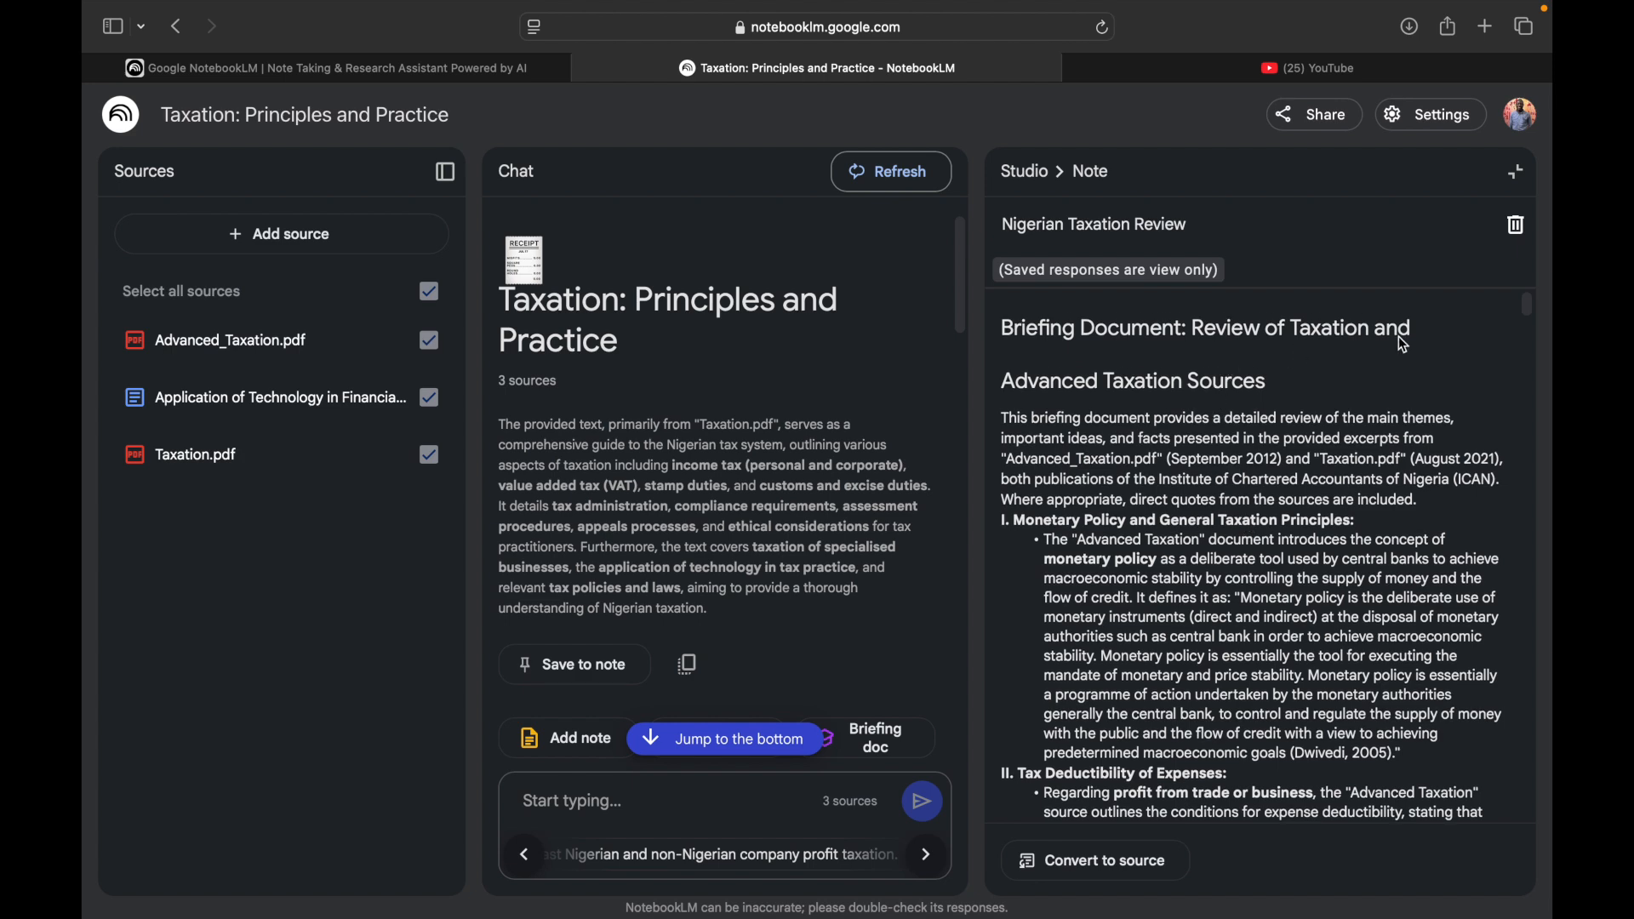
scroll(1299, 462, "down", 7)
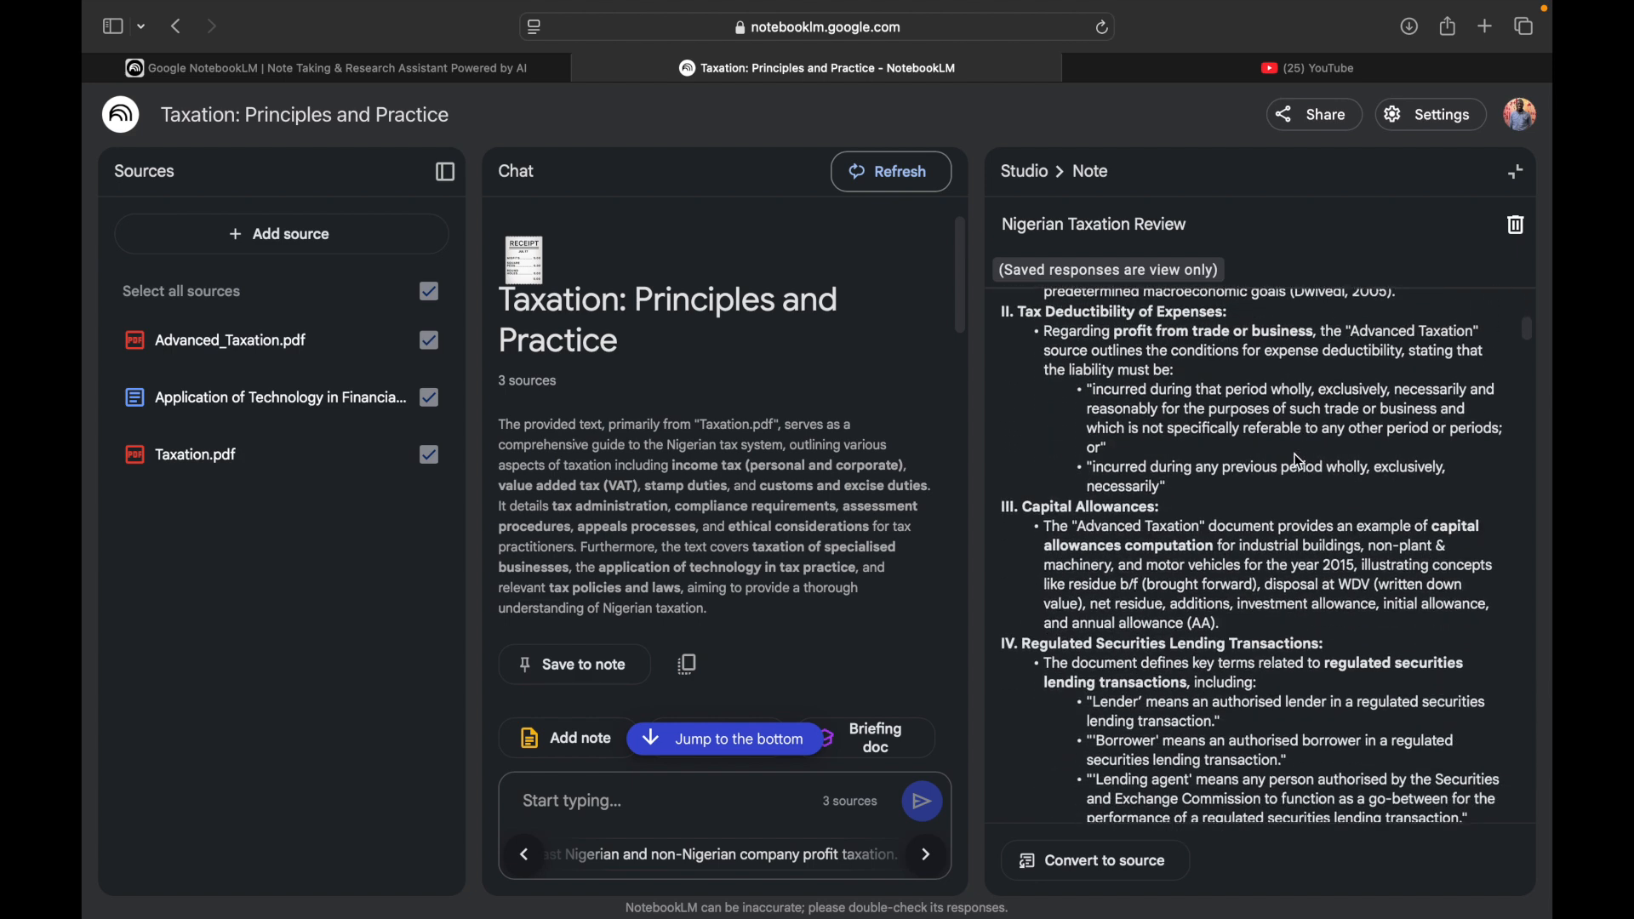
scroll(1299, 462, "down", 10)
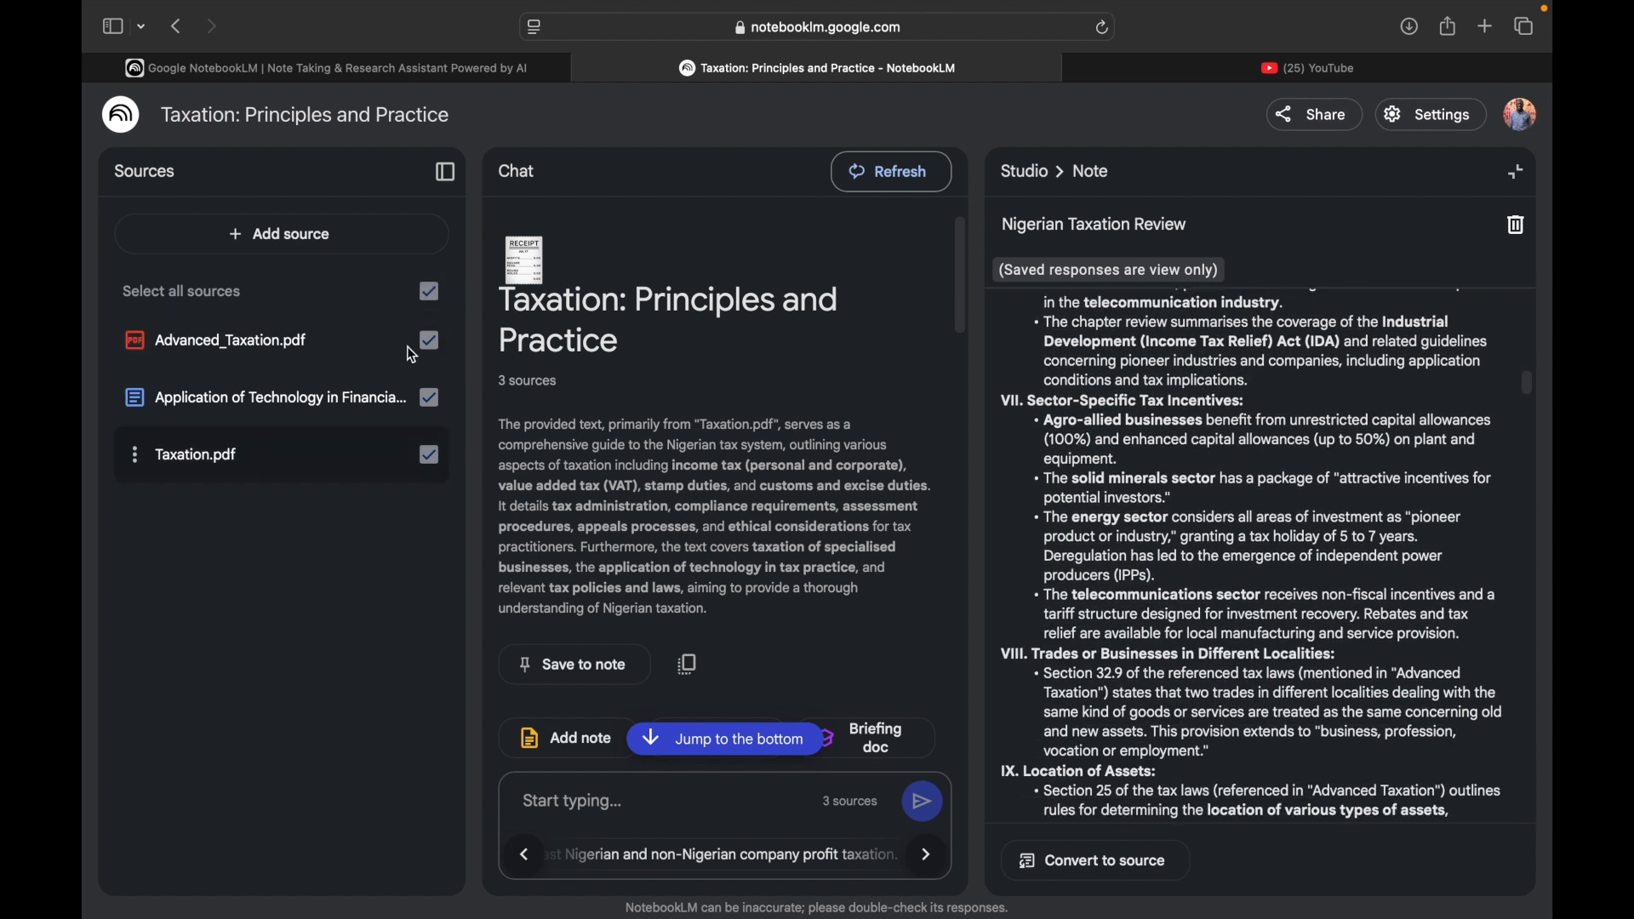
Deselect the Advanced_Taxation.pdf source and select it again.
left_click(440, 348)
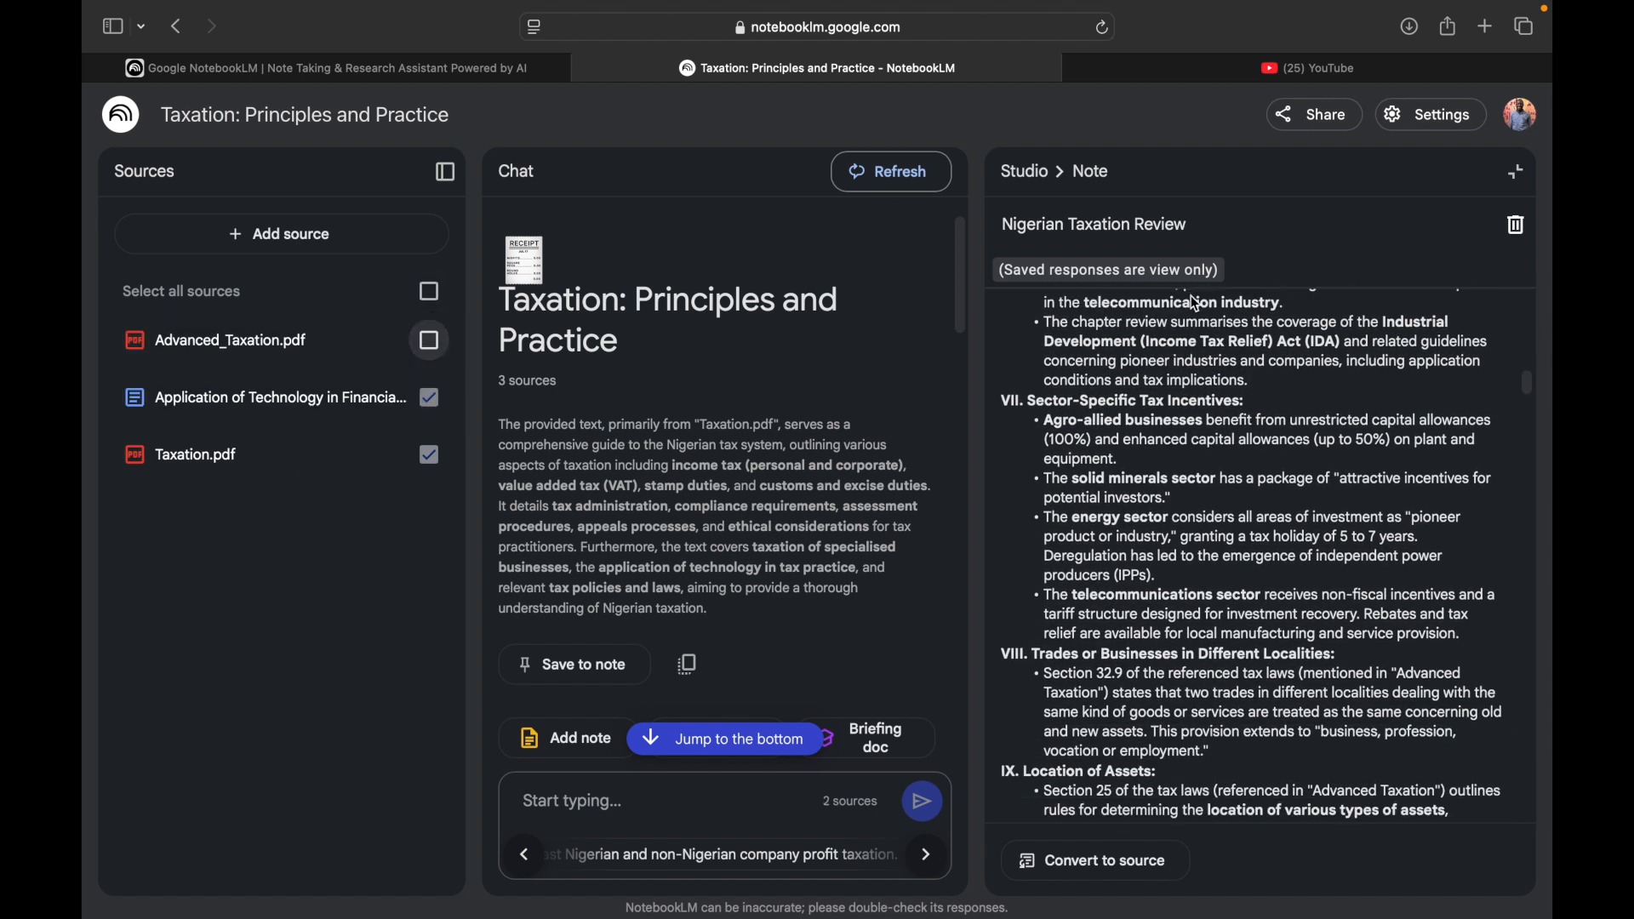
left_click(430, 349)
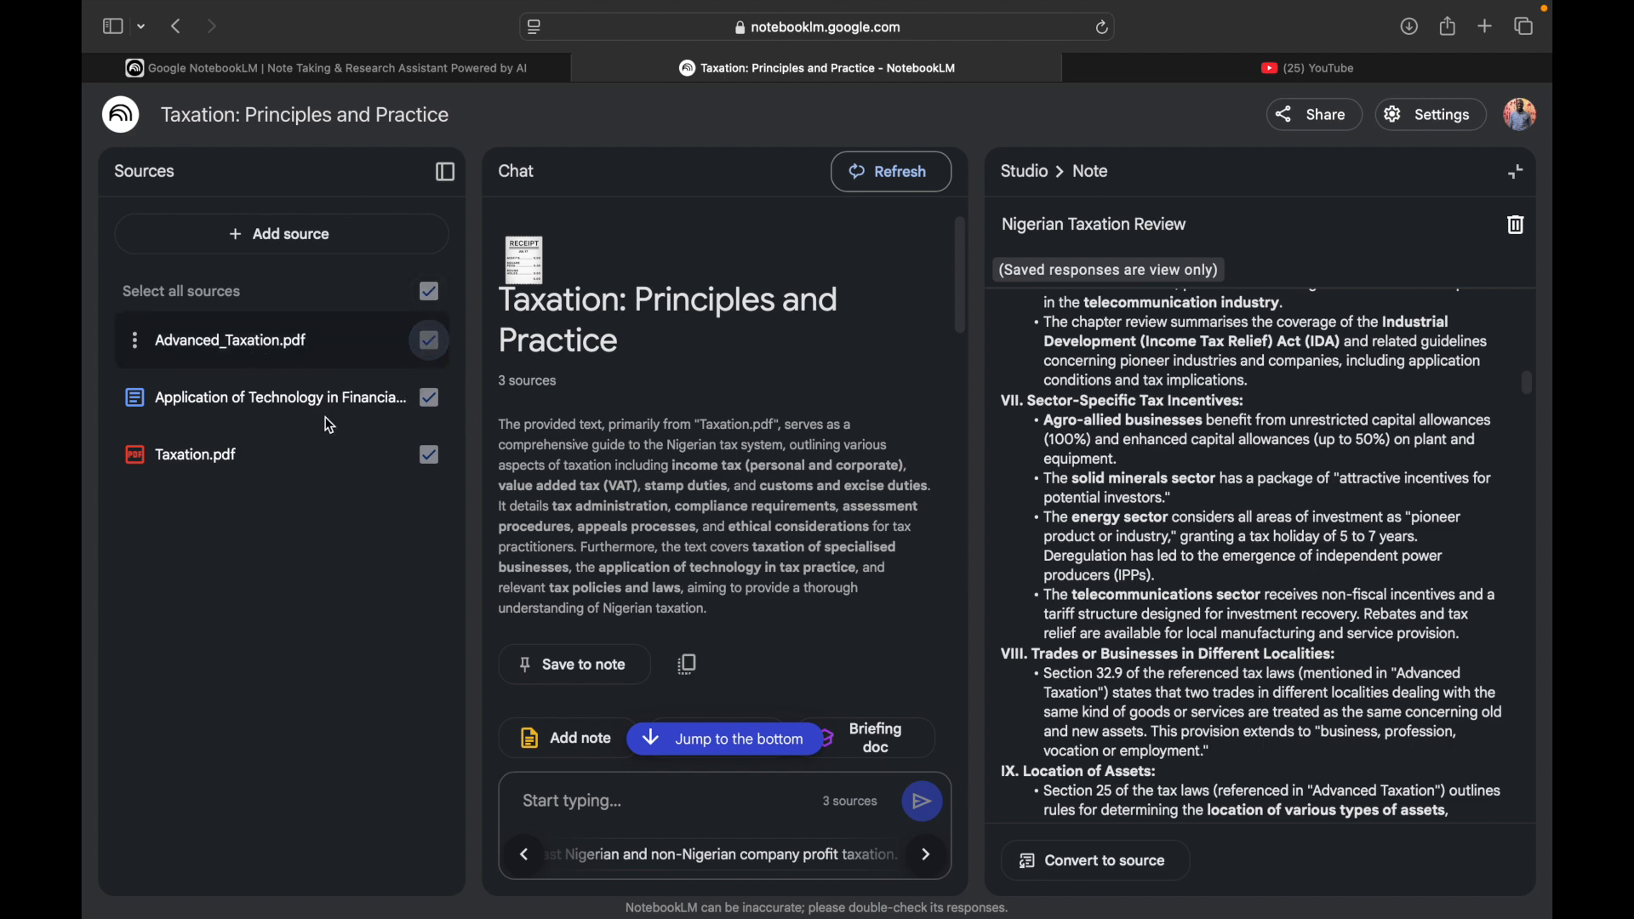
Look through the rest of the briefing document and convert the "Nigerian Taxation Review" note to a source.
scroll(1174, 491, "down", 15)
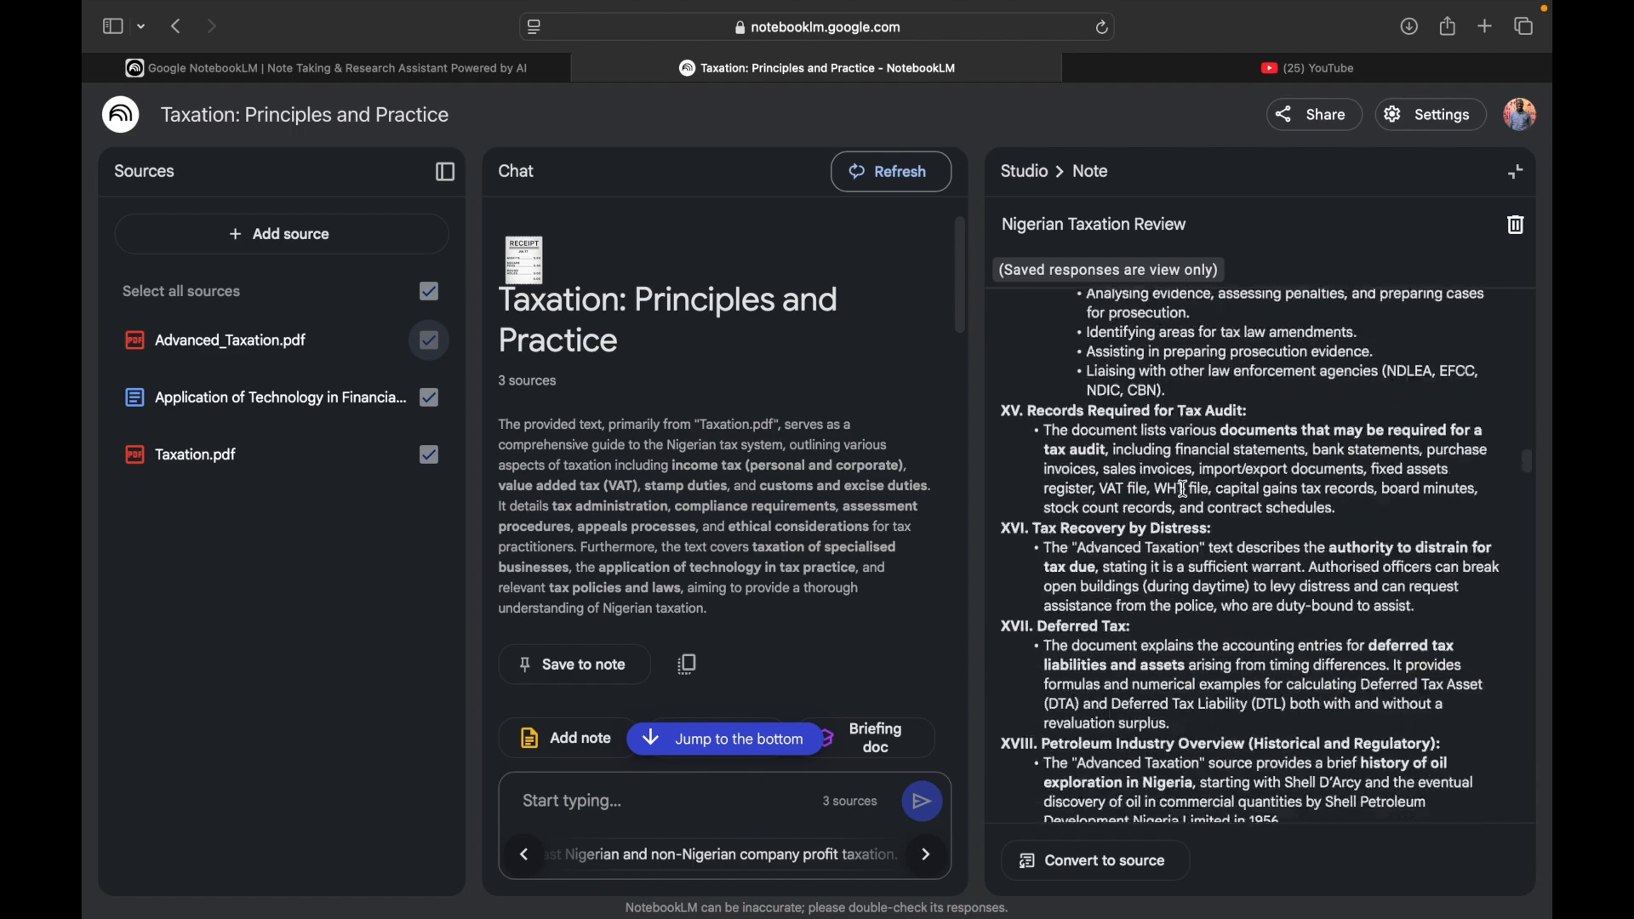
scroll(1185, 489, "down", 20)
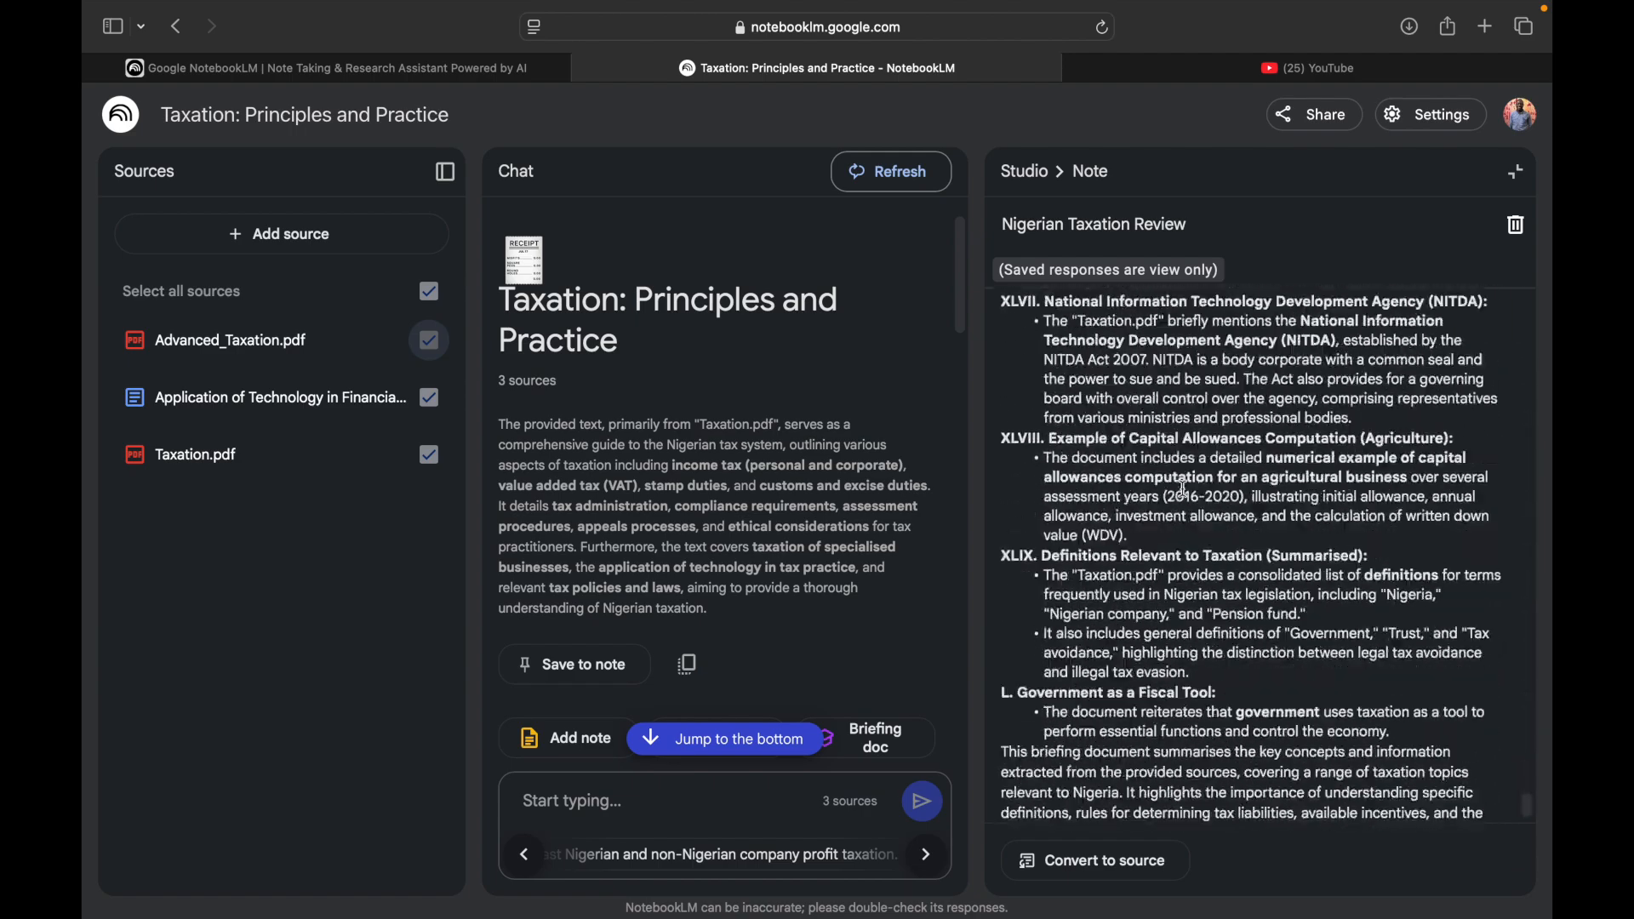
scroll(1185, 490, "up", 20)
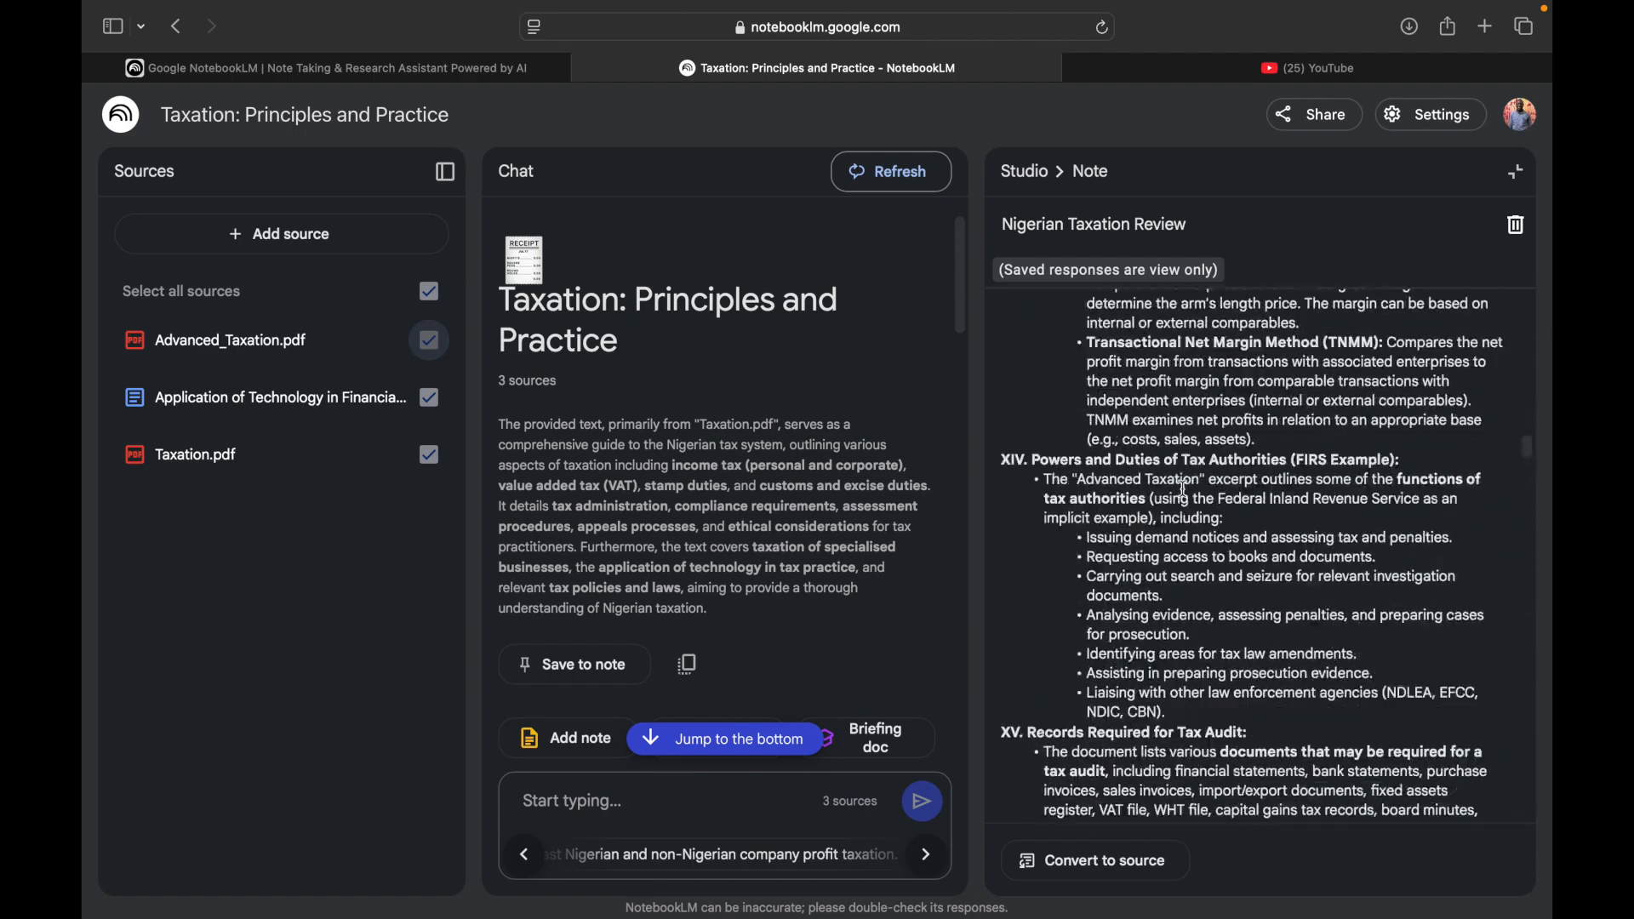
scroll(1185, 489, "down", 3)
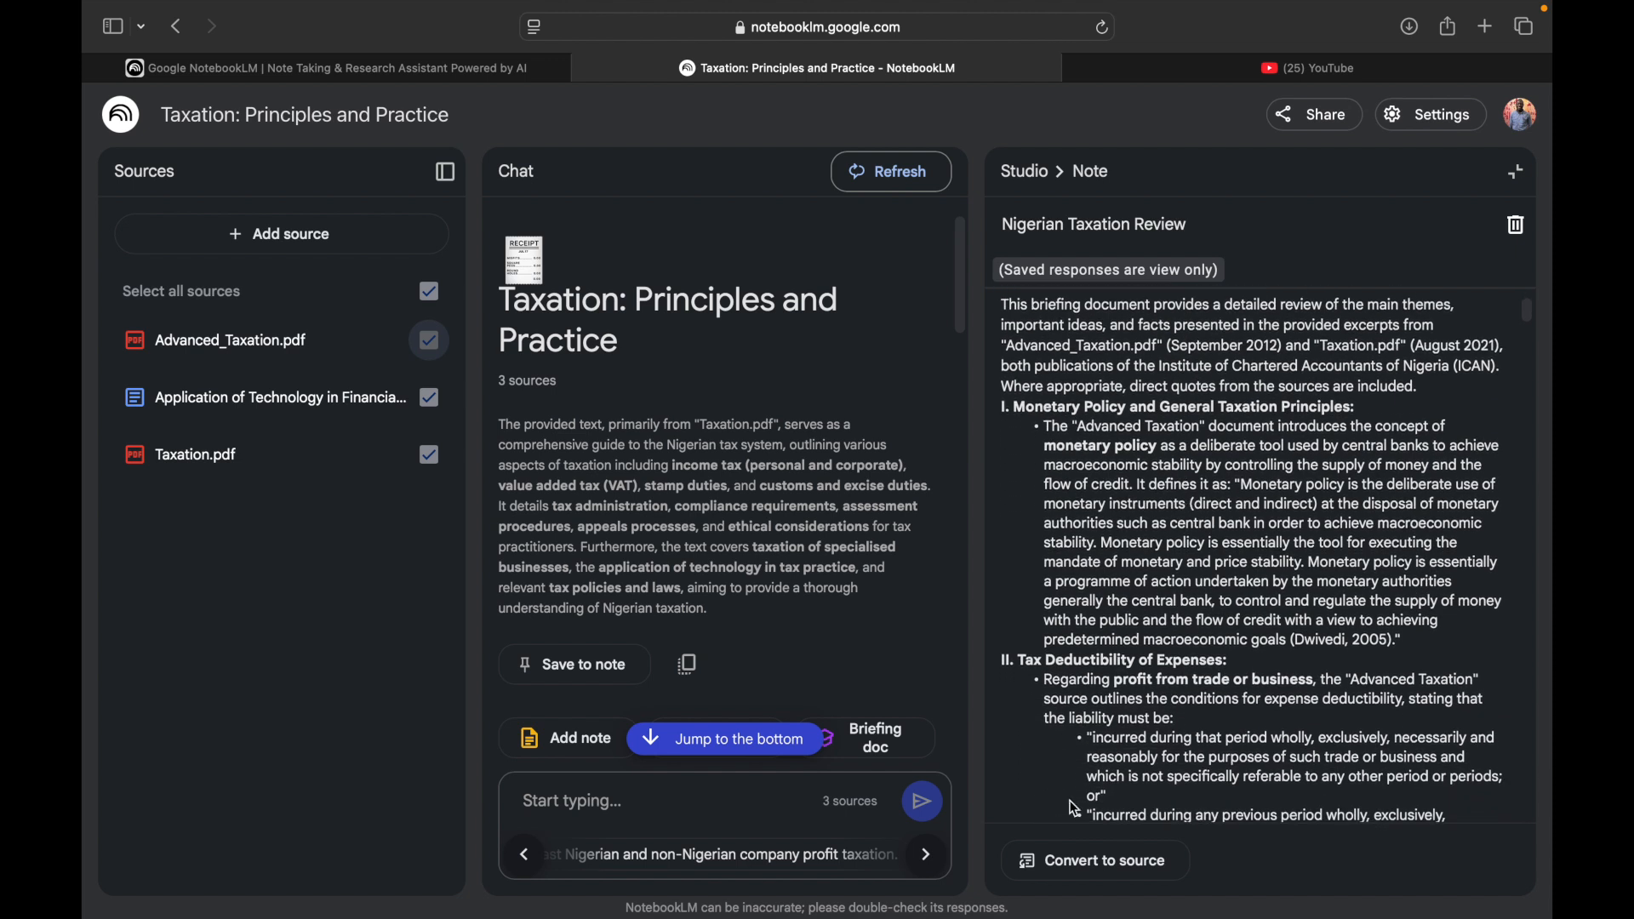
left_click(1119, 876)
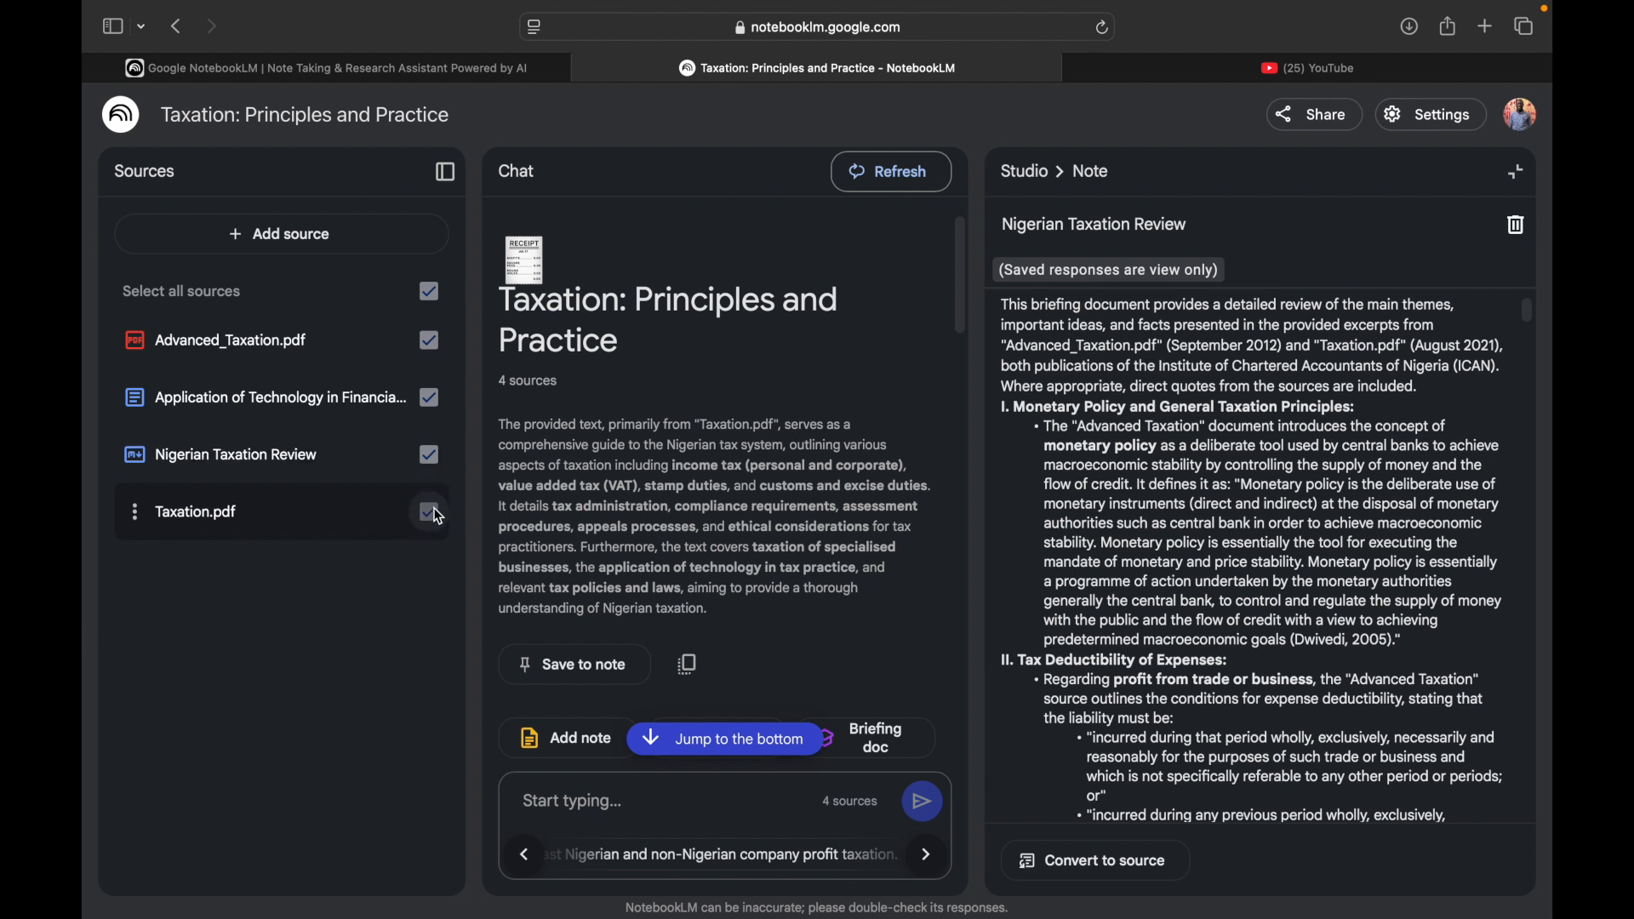
Deselect every source except "Nigerian Taxation Review", and select all the sources again.
left_click(430, 510)
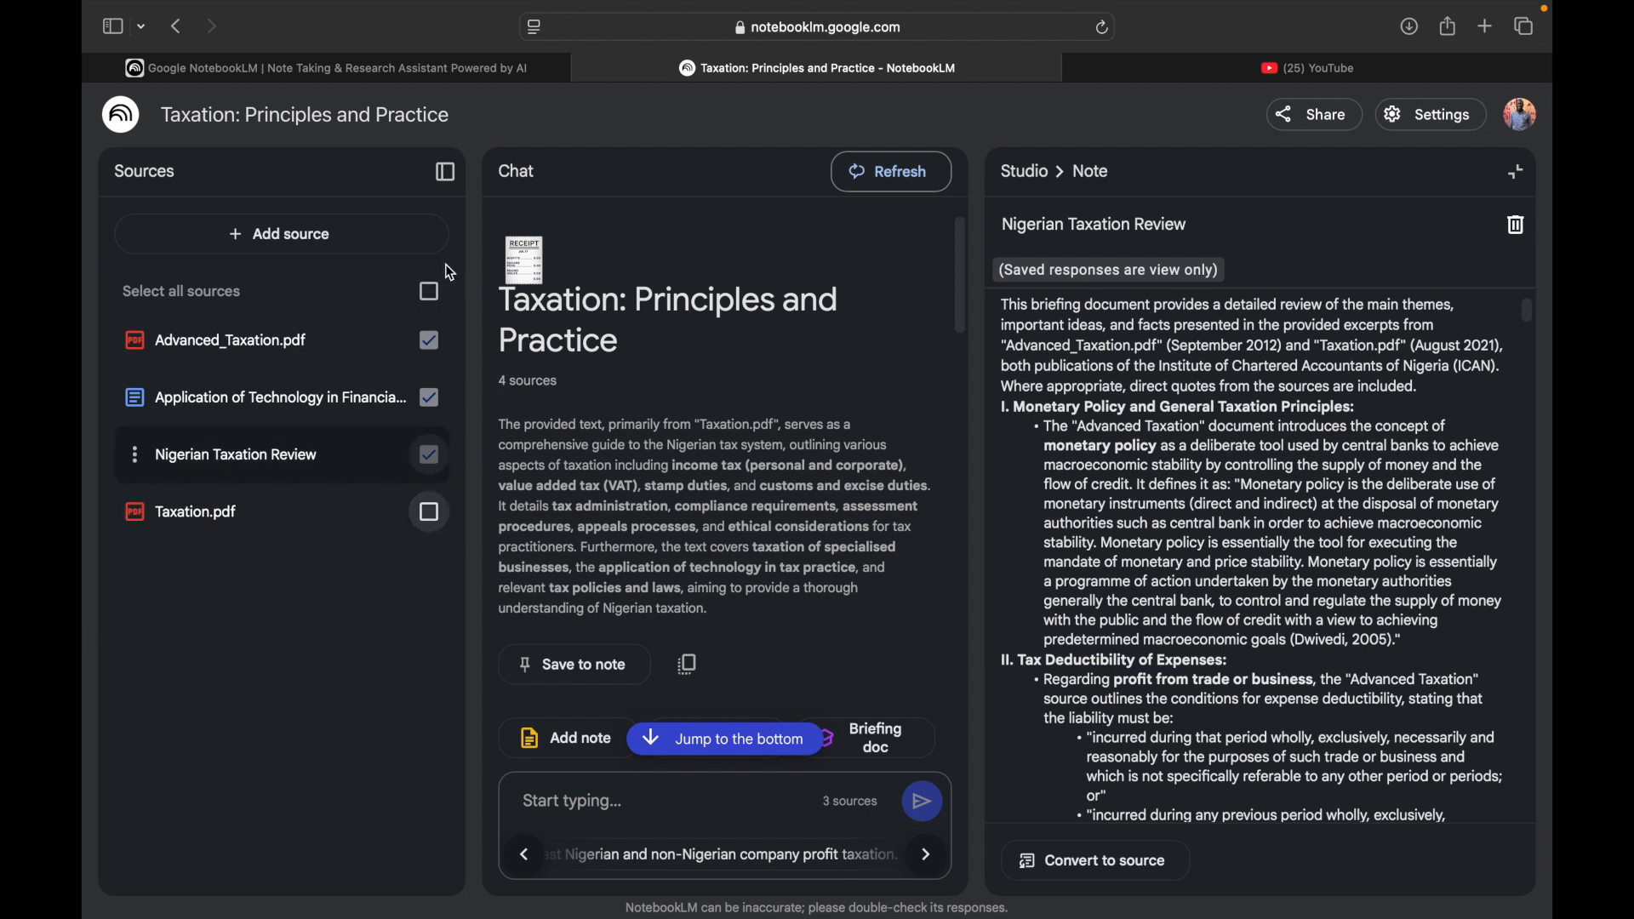
left_click(431, 397)
left_click(430, 344)
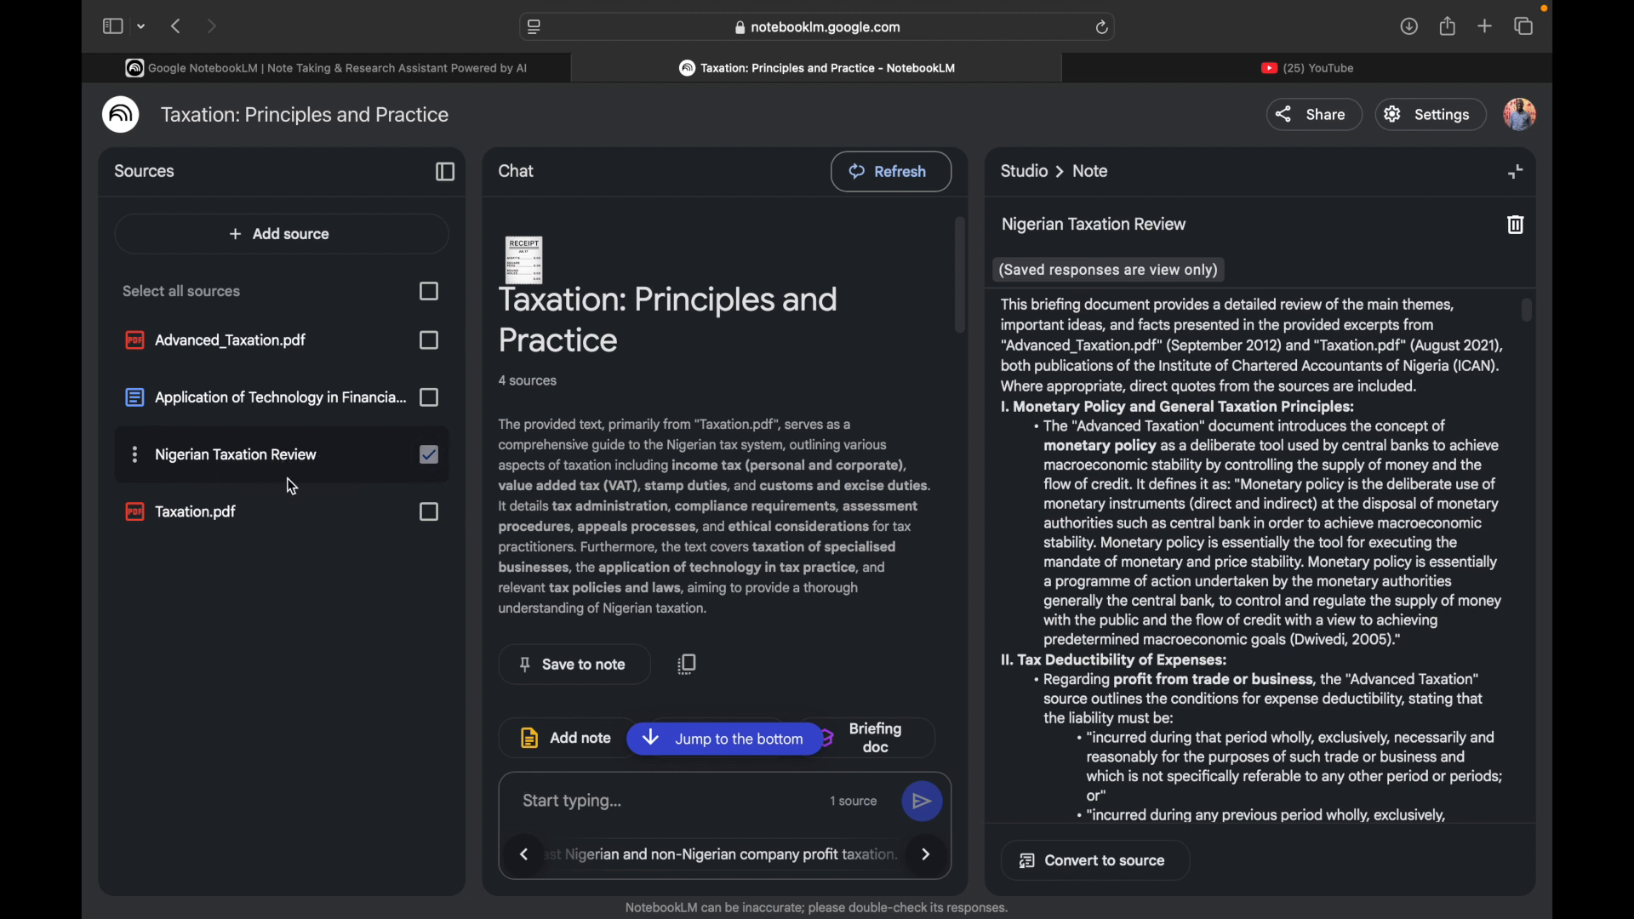
left_click(430, 293)
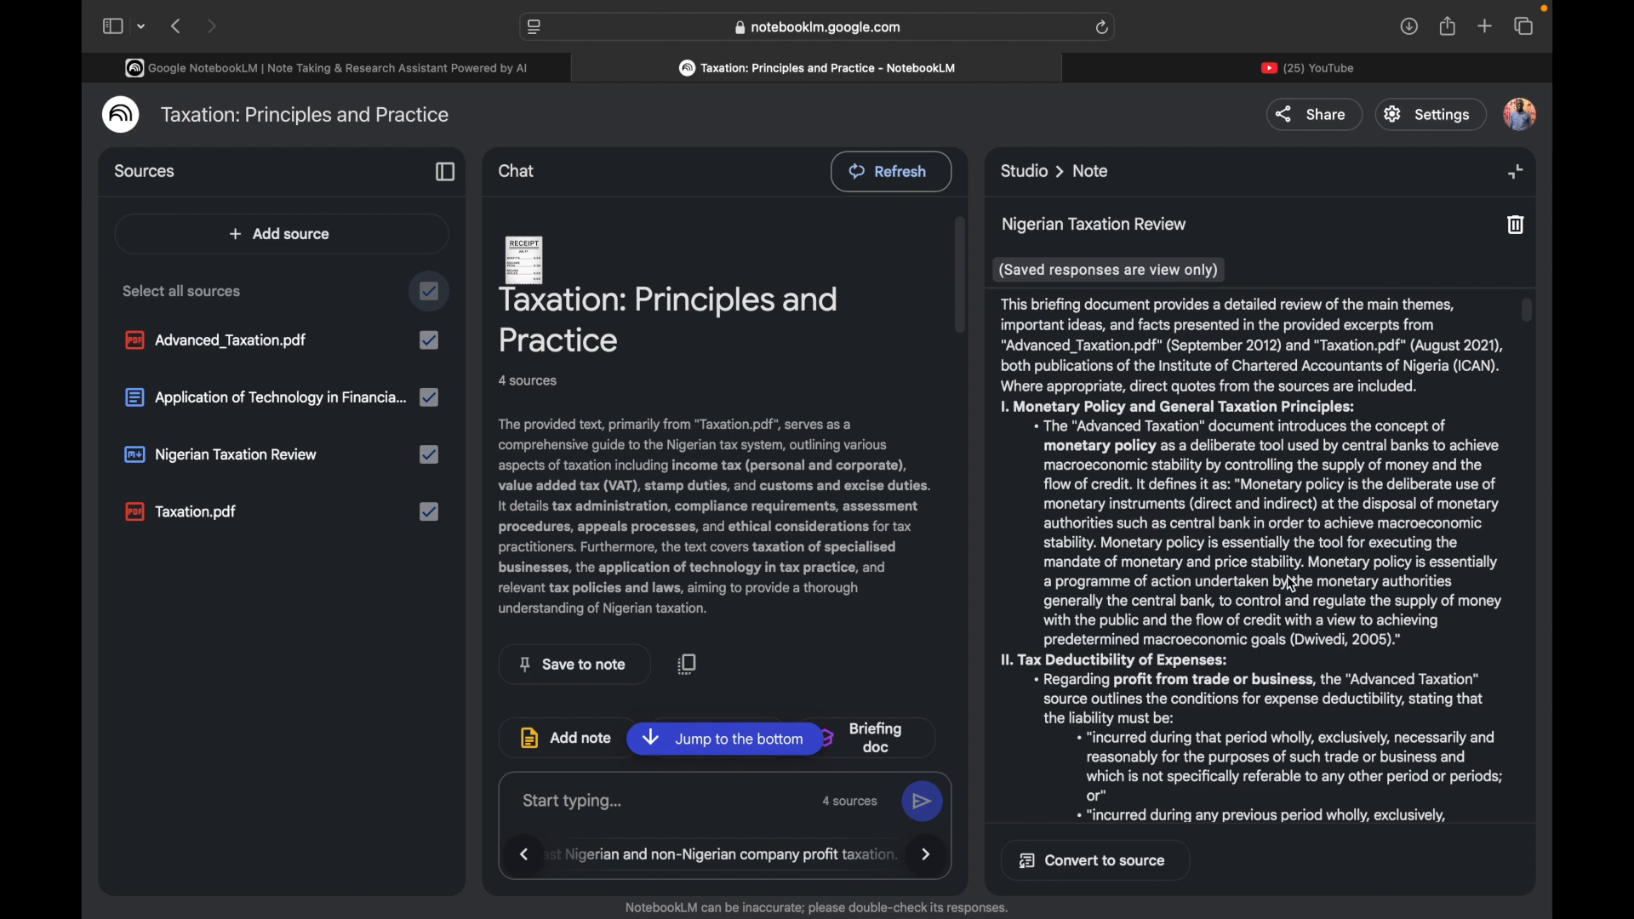
Close the "Nigerian Taxation Review" note and look over the list of notes in the Studio.
scroll(1291, 585, "up", 3)
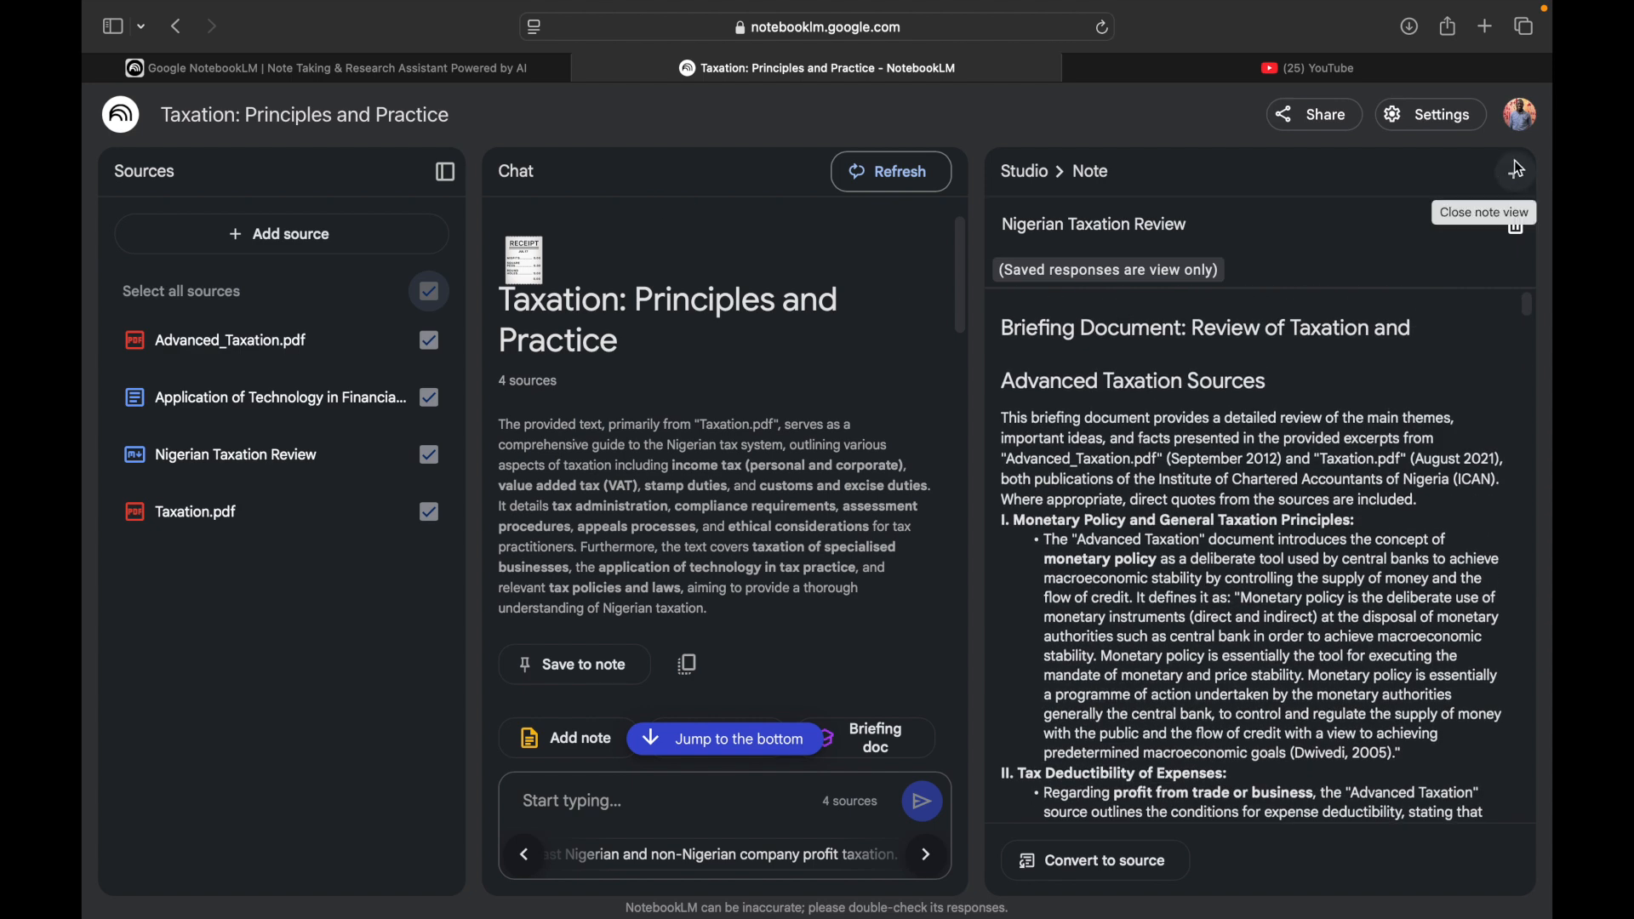
left_click(1516, 170)
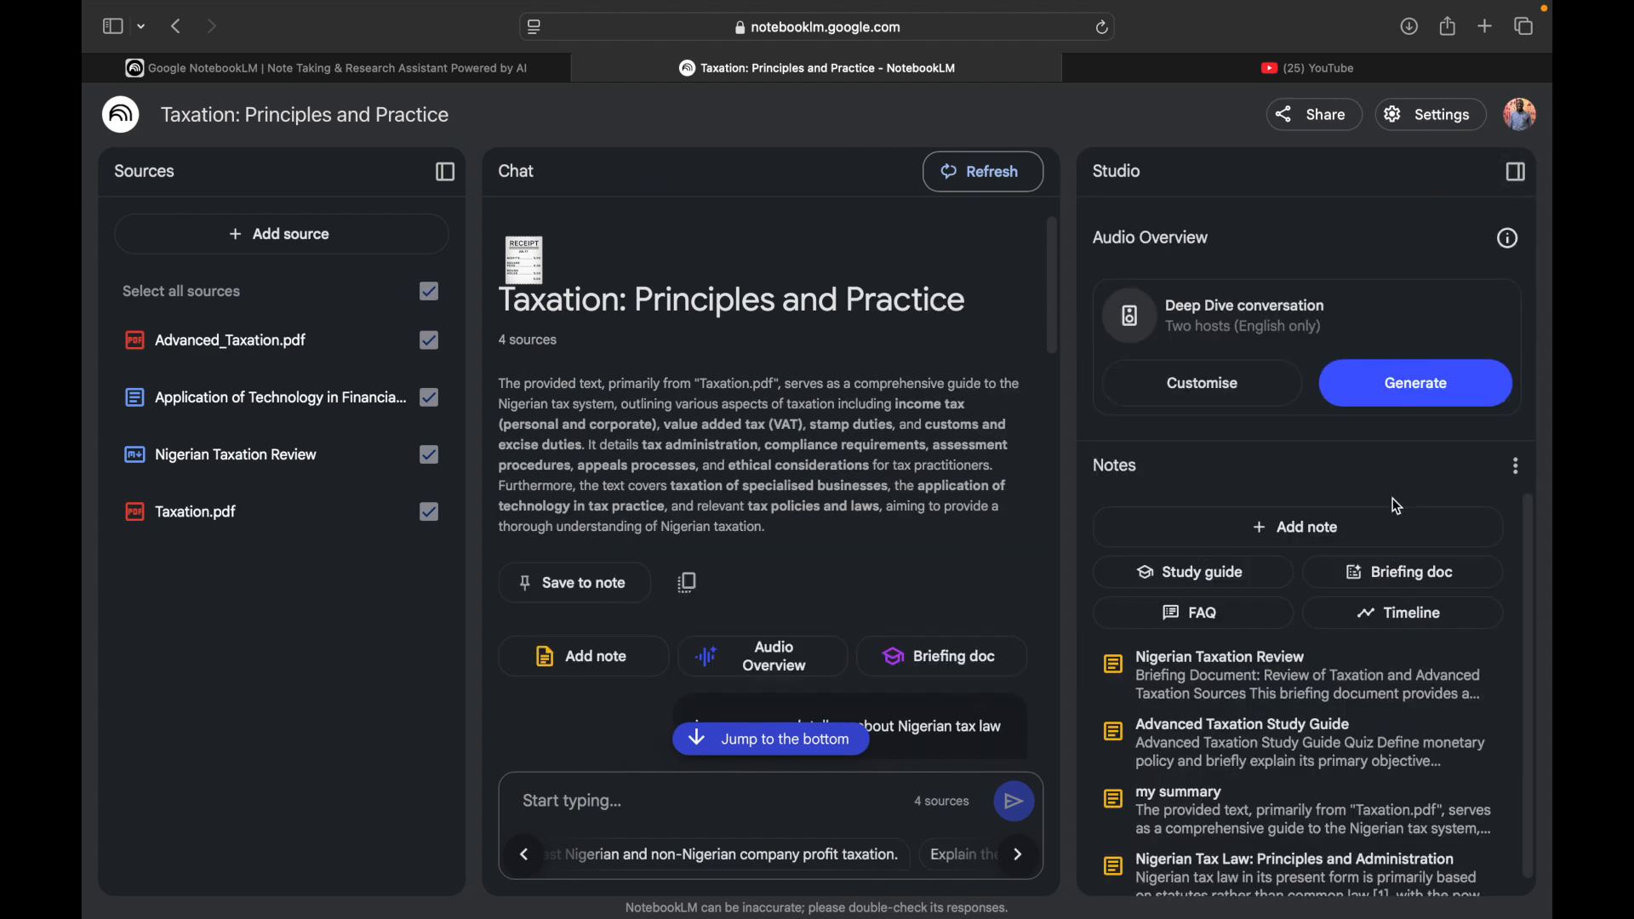
scroll(1398, 502, "down", 1)
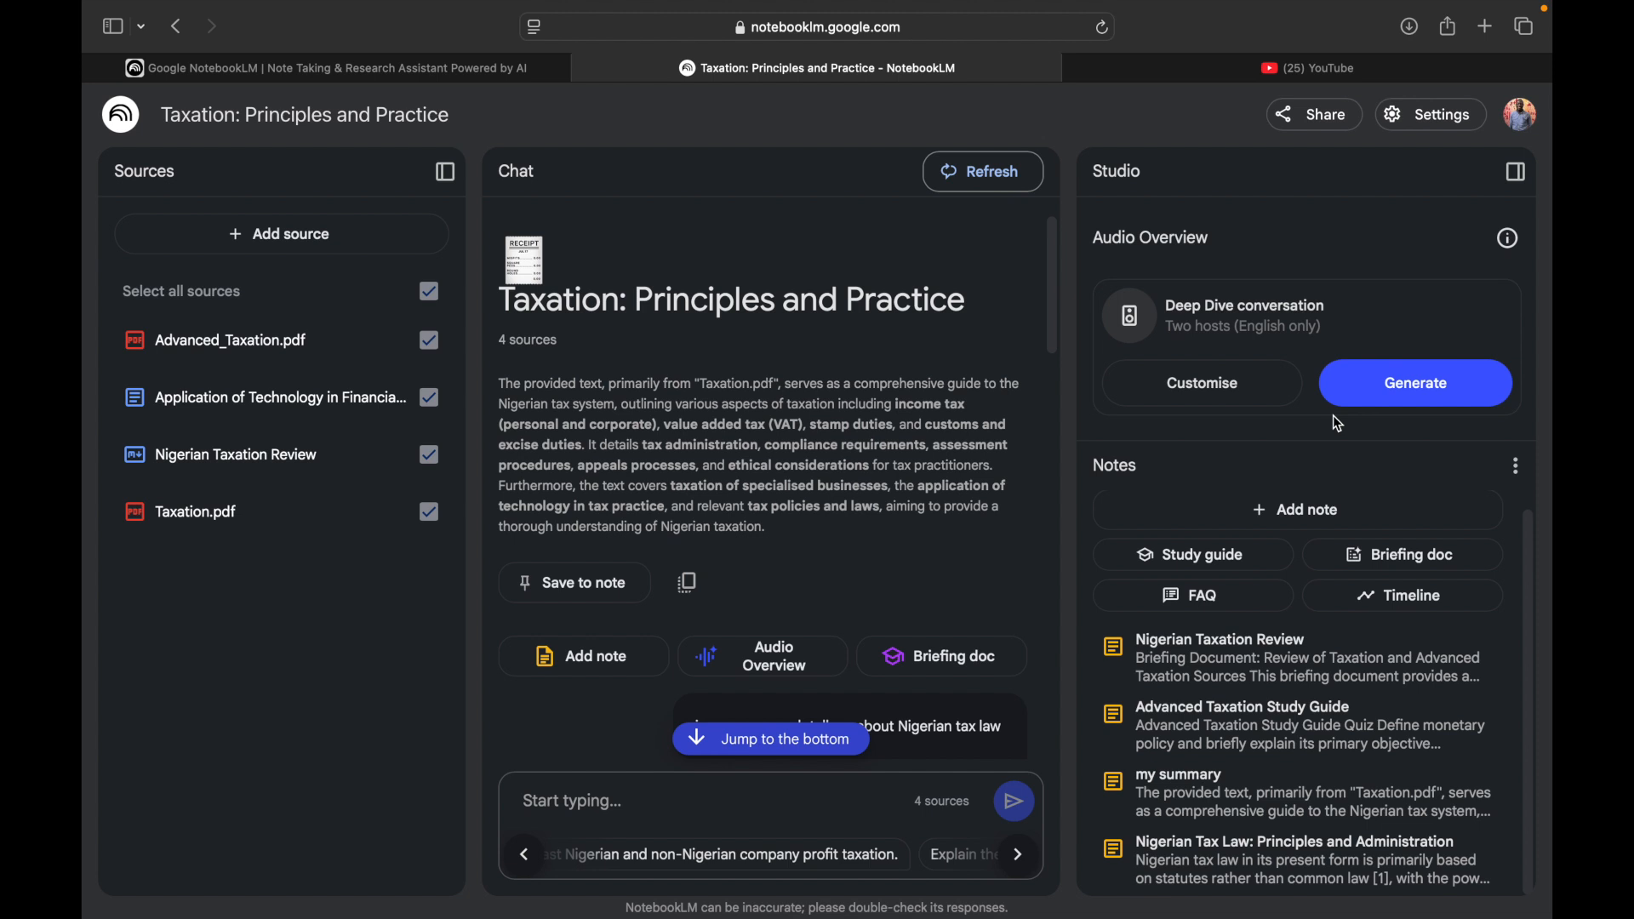
Generate the two-host Deep Dive conversation as an audio overview of the four taxation sources.
left_click(1383, 396)
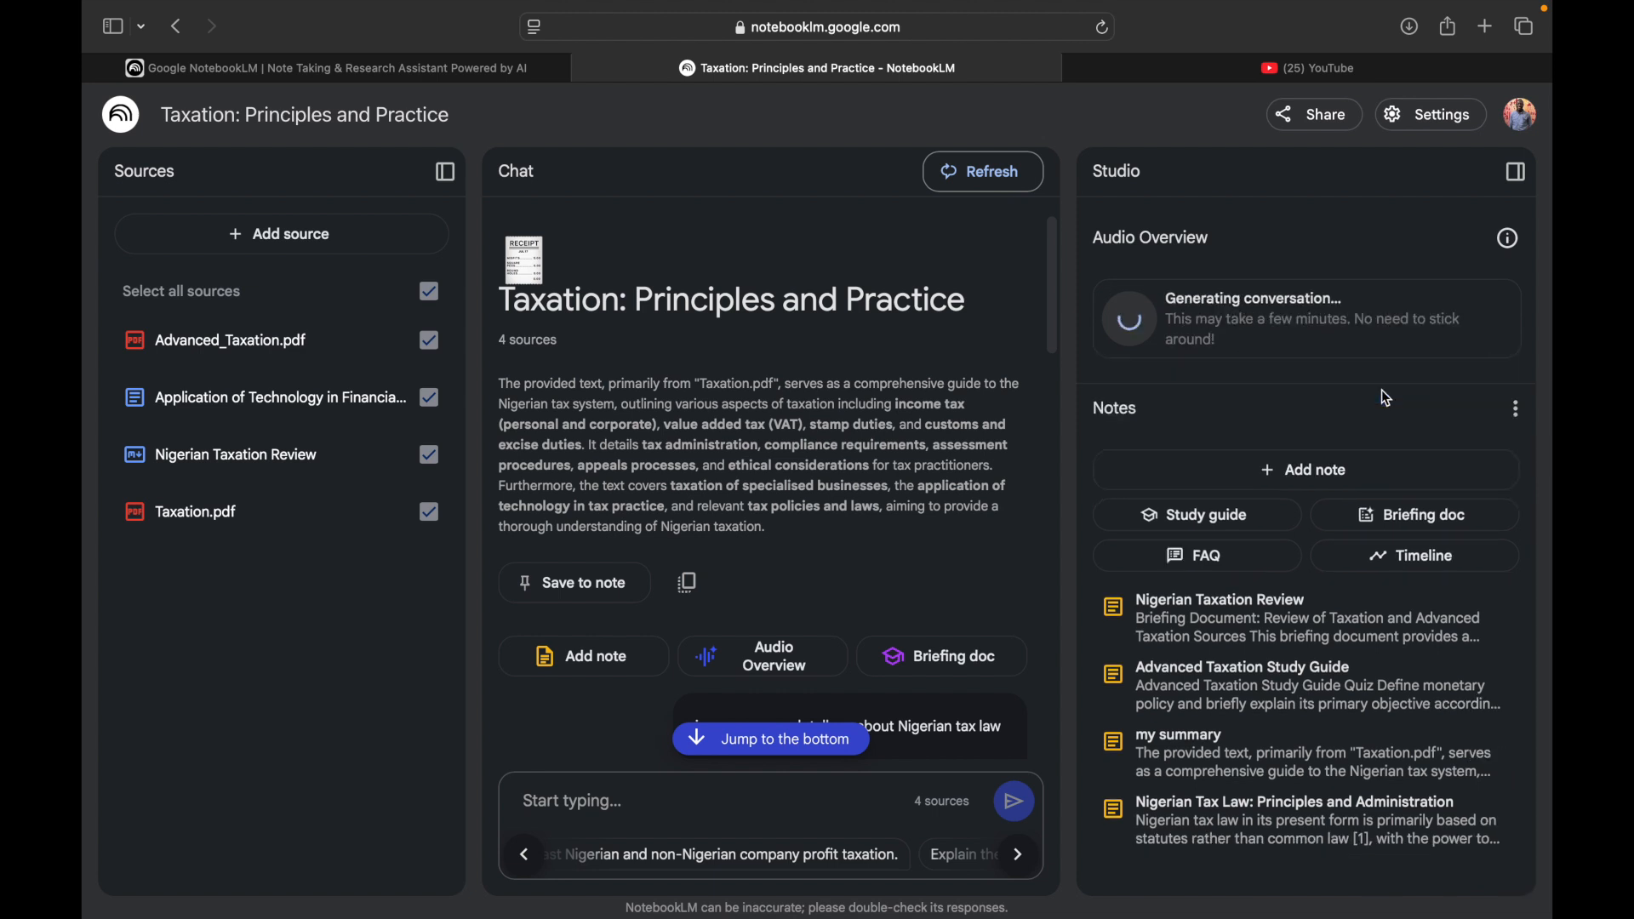
scroll(837, 580, "down", 1)
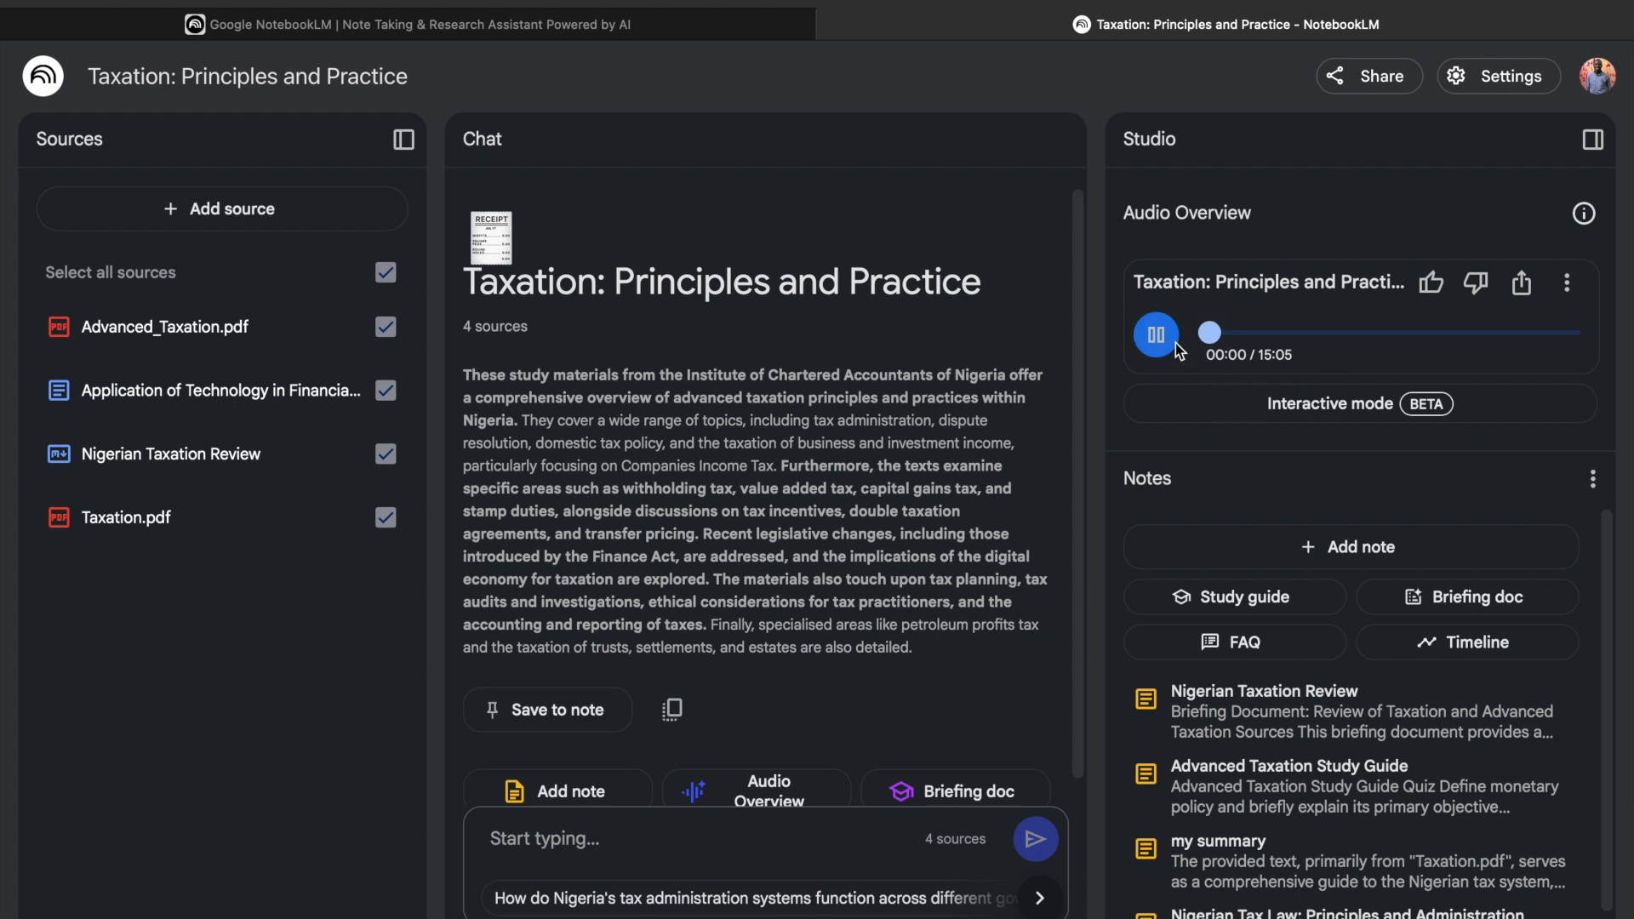
Listen to the first 41 seconds of the audio overview at a raised volume, and check its additional options.
key("XF86AudioRaiseVolume")
key("XF86AudioRaiseVolume")
key("XF86AudioRaiseVolume")
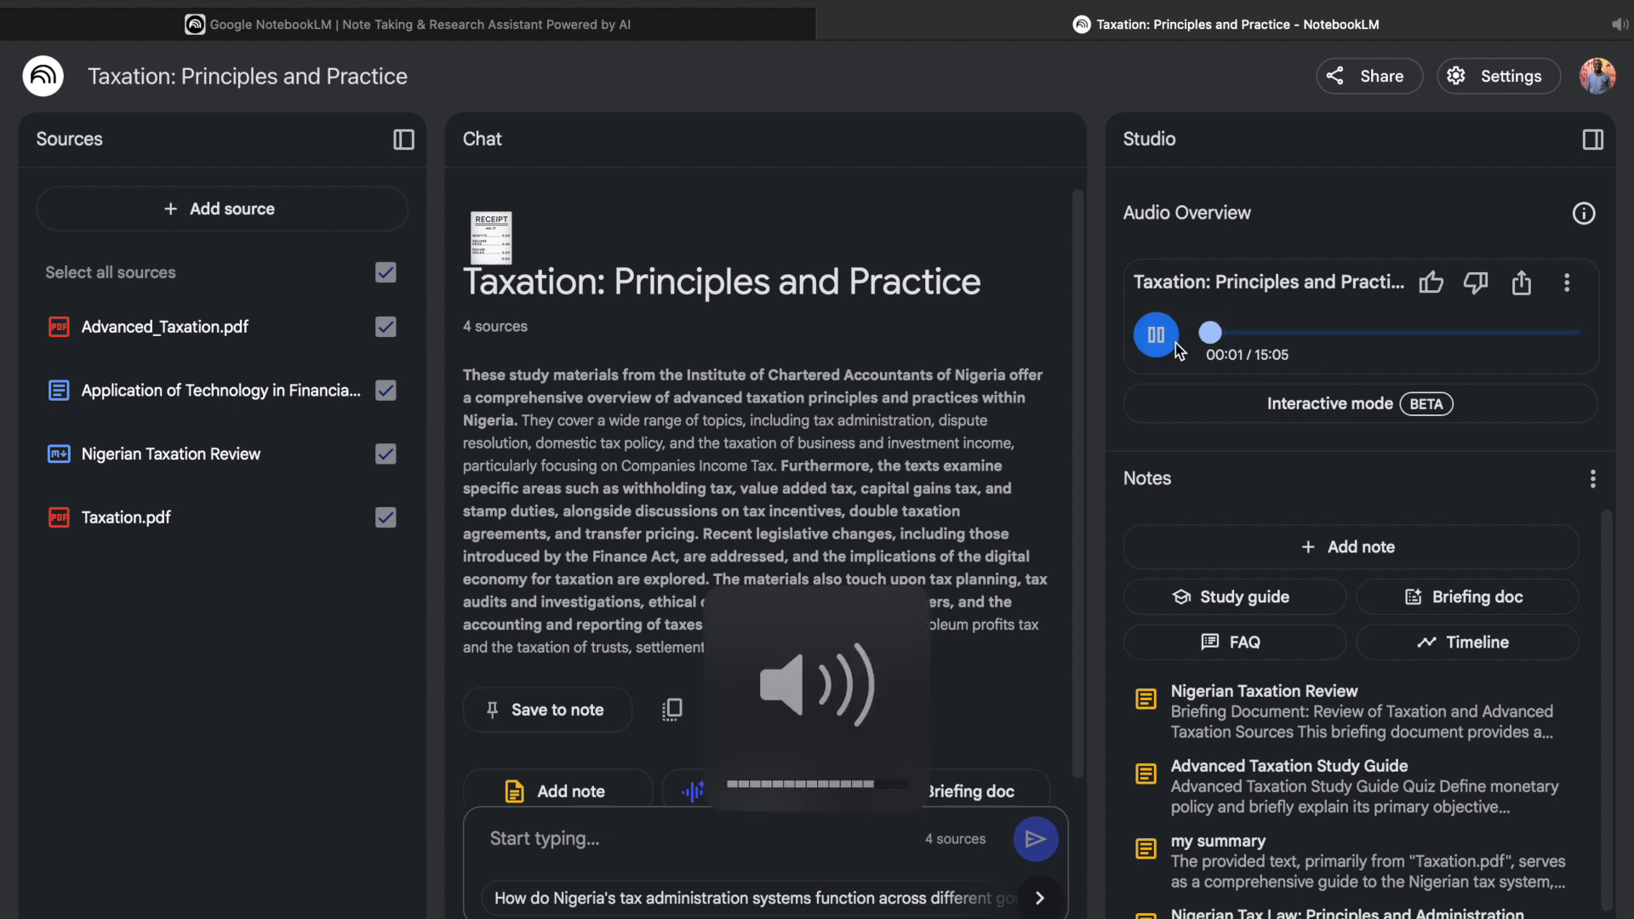
key("XF86AudioRaiseVolume")
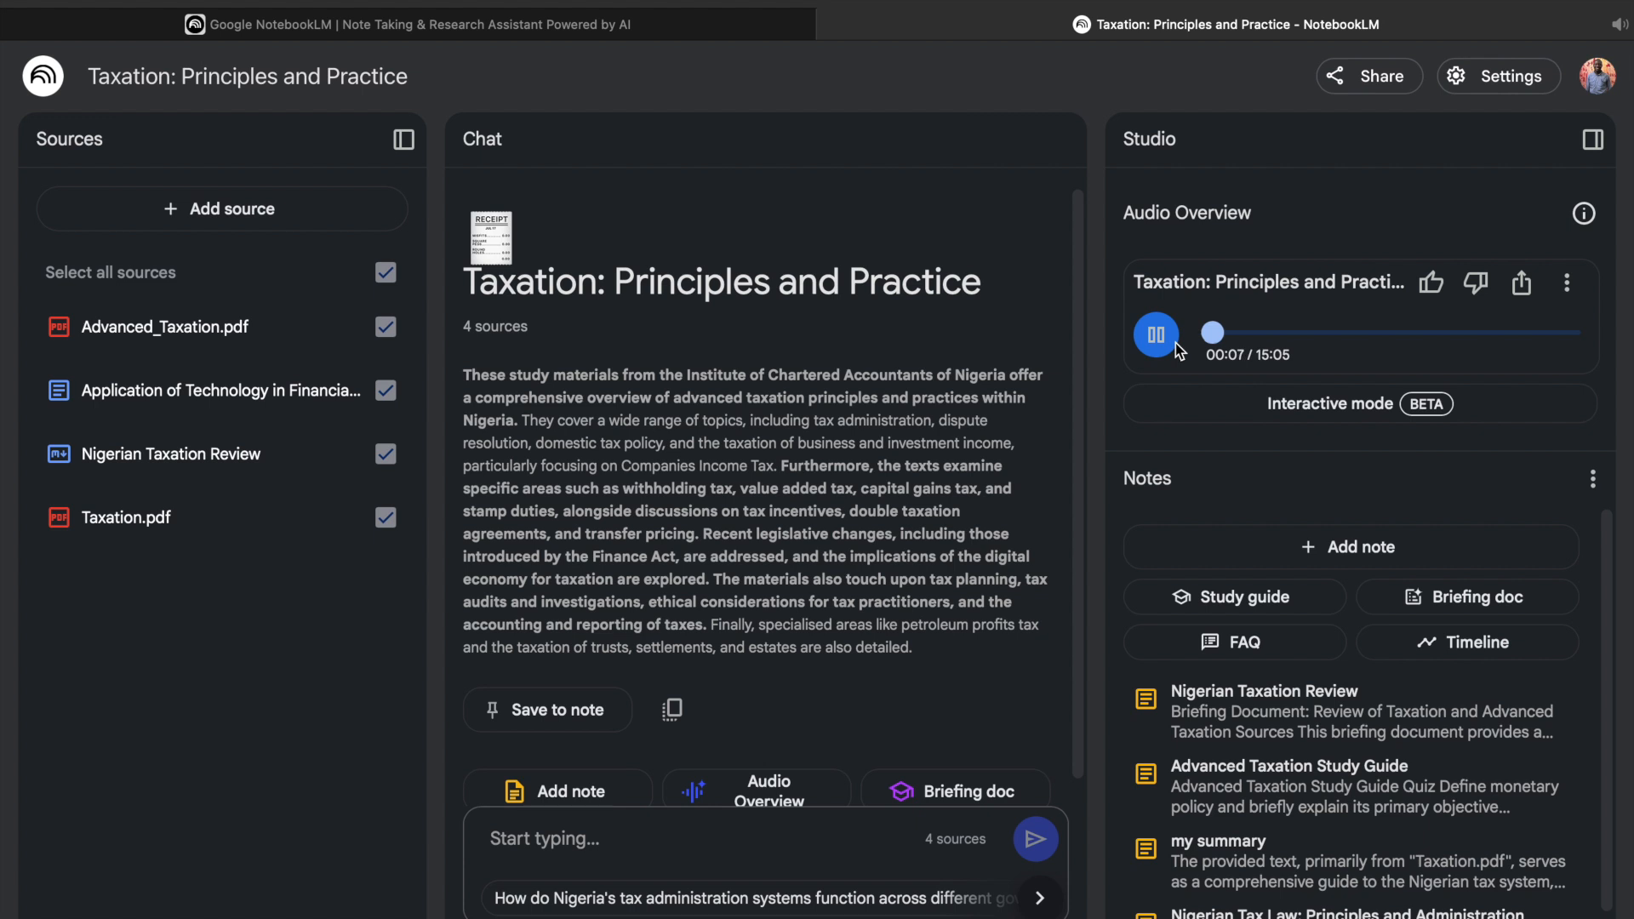
key("XF86AudioRaiseVolume")
left_click(1179, 350)
left_click(1175, 347)
left_click(1157, 335)
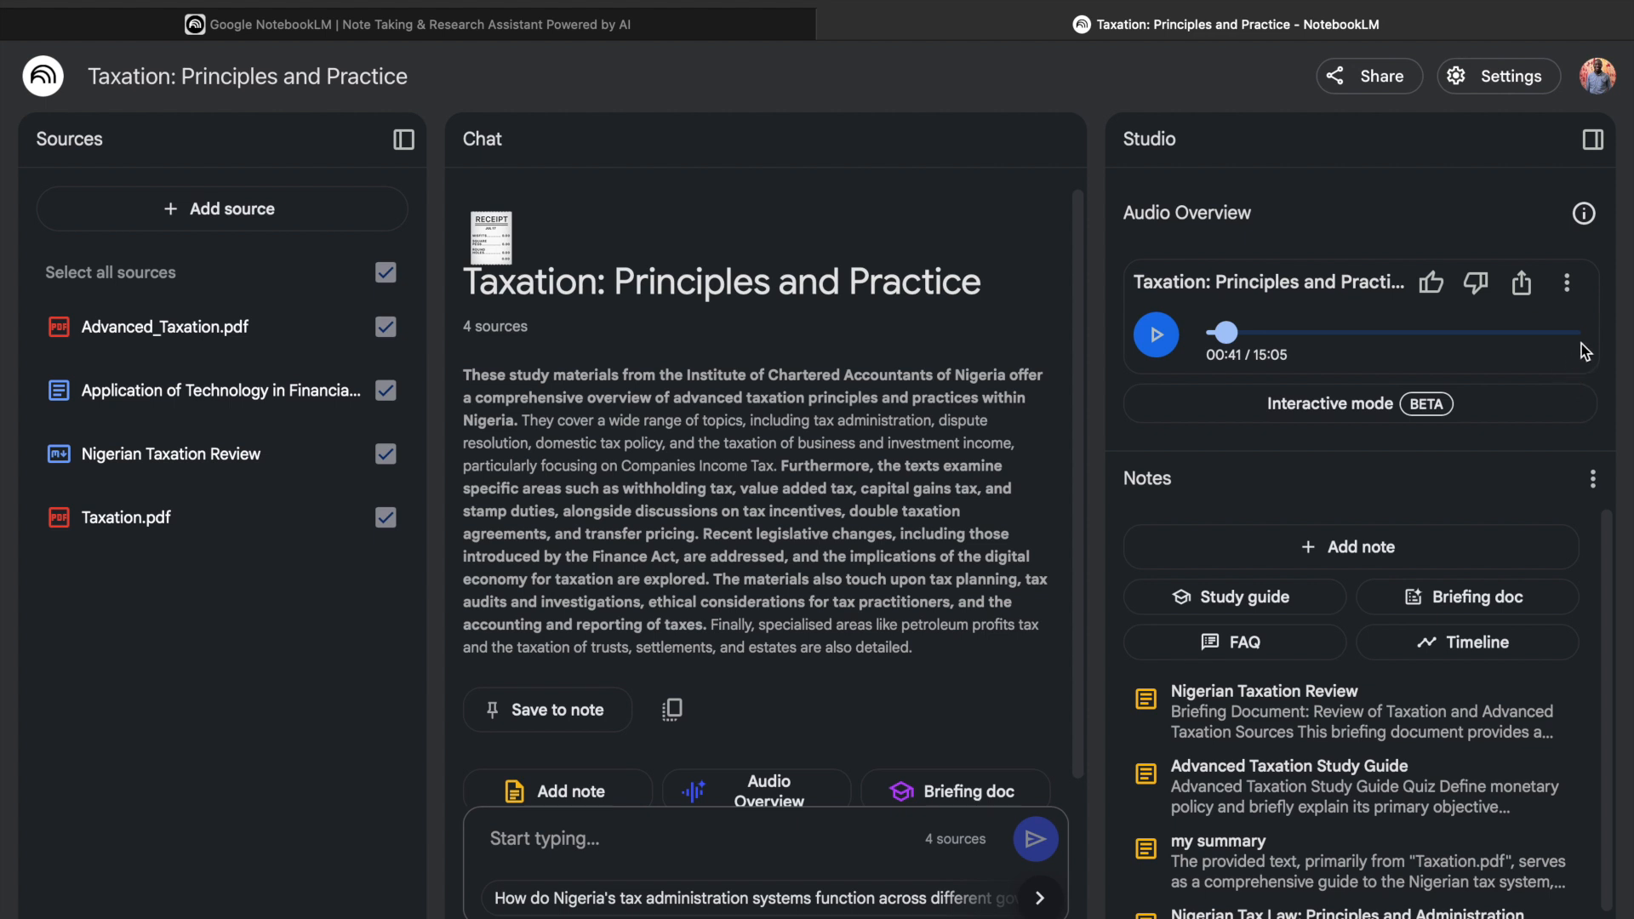
left_click(1573, 286)
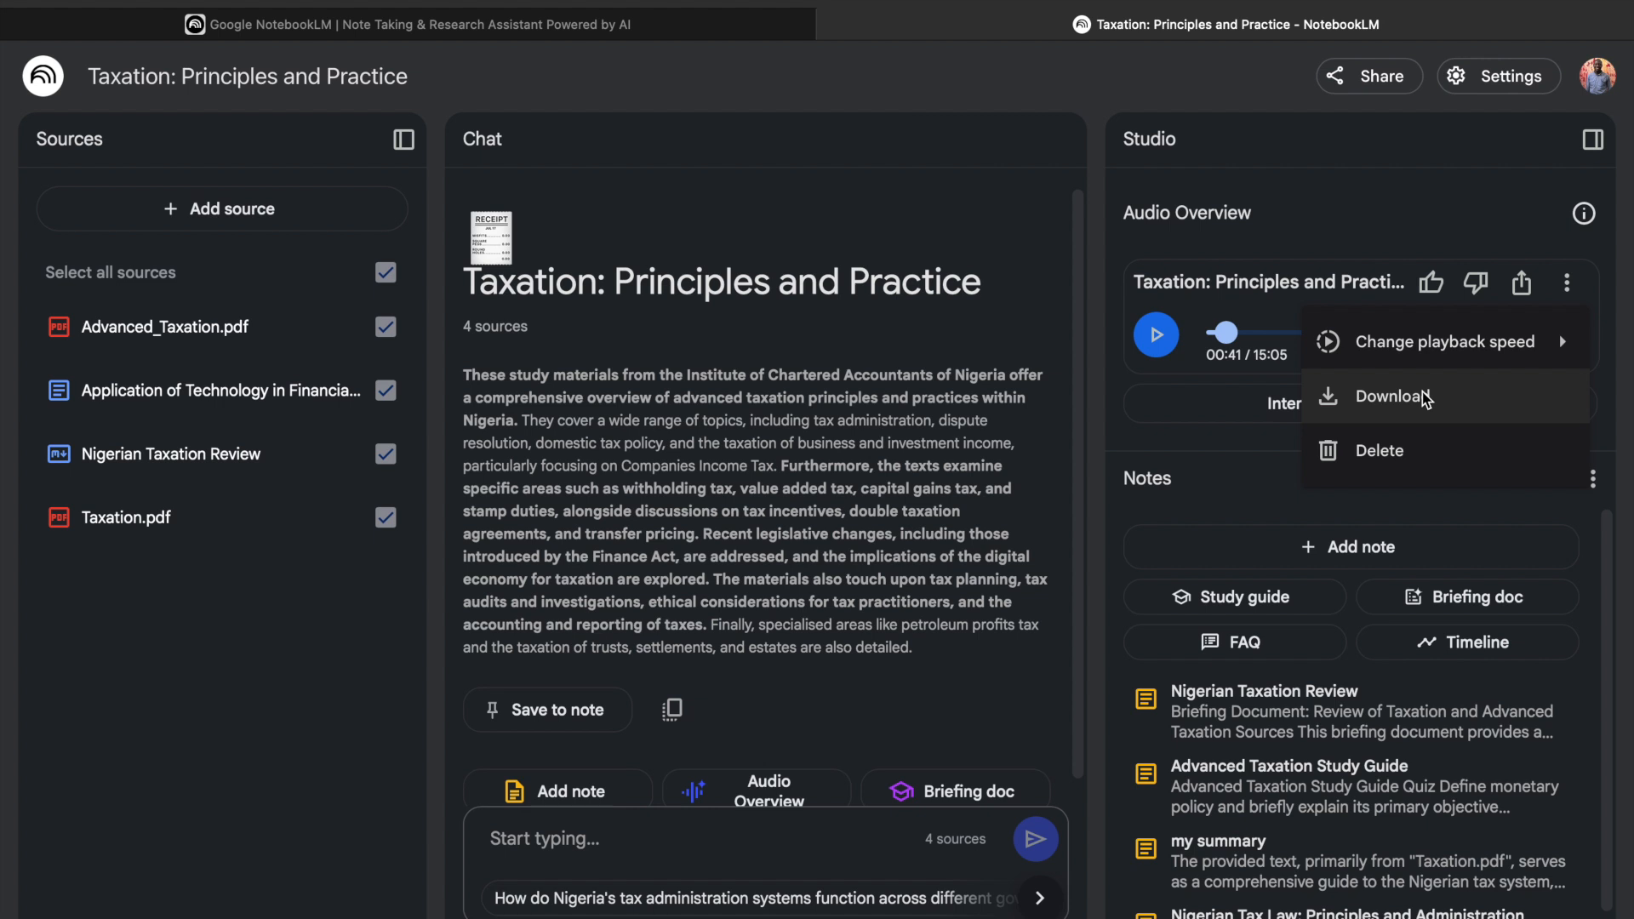
left_click(1233, 494)
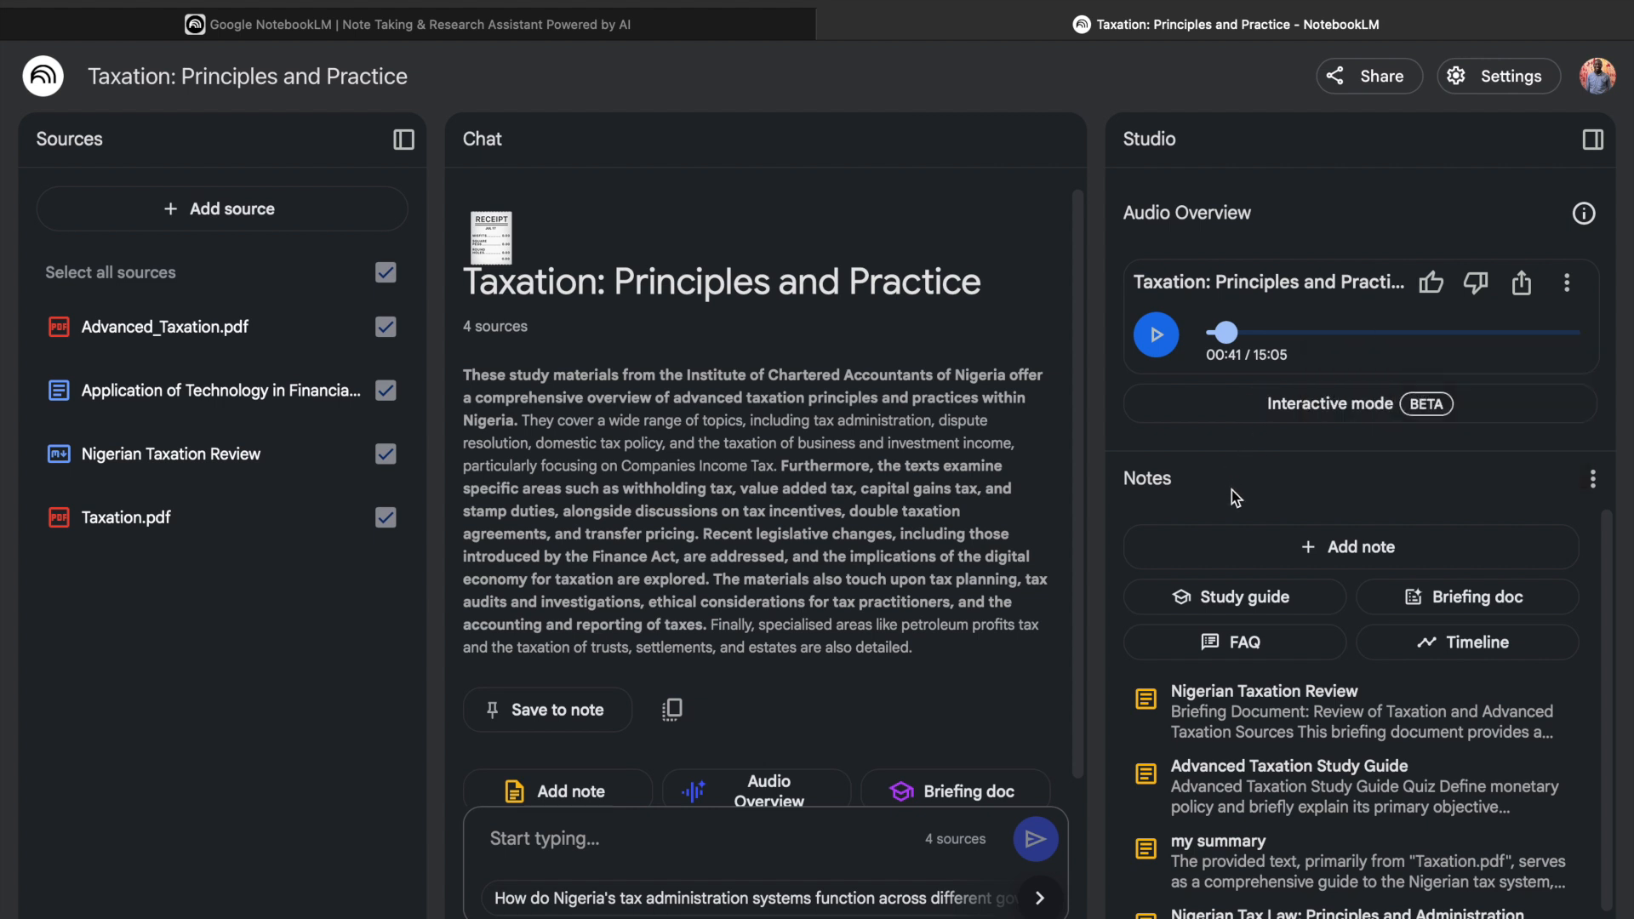
Open the audio overview in interactive mode and play the two-host conversation, pausing and resuming it once.
left_click(1344, 405)
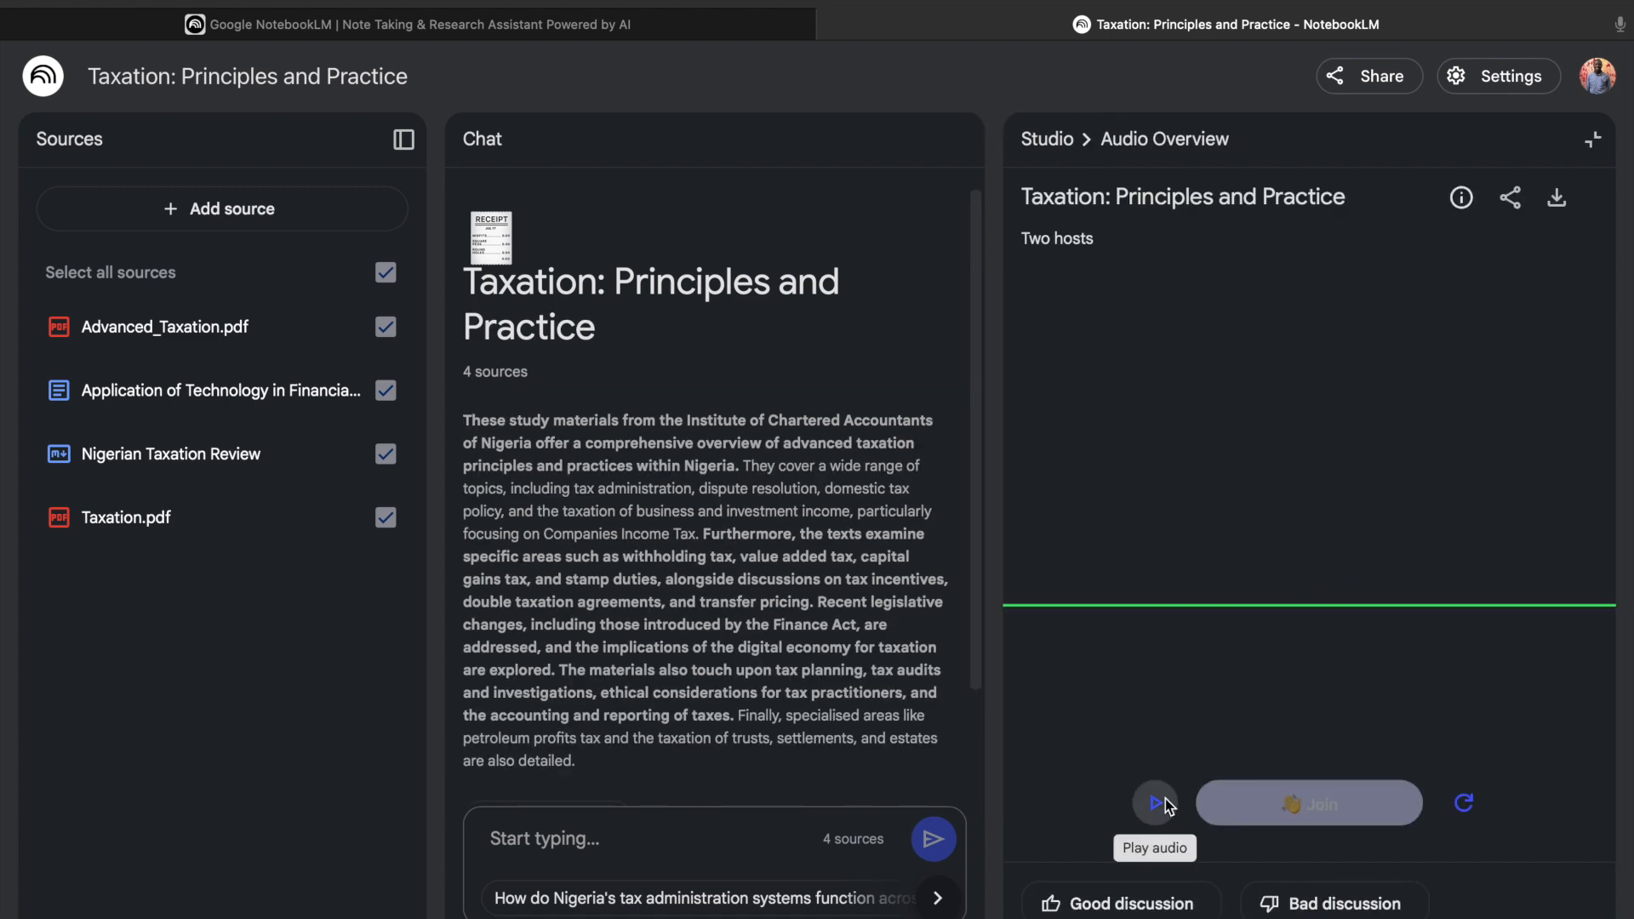
left_click(1157, 803)
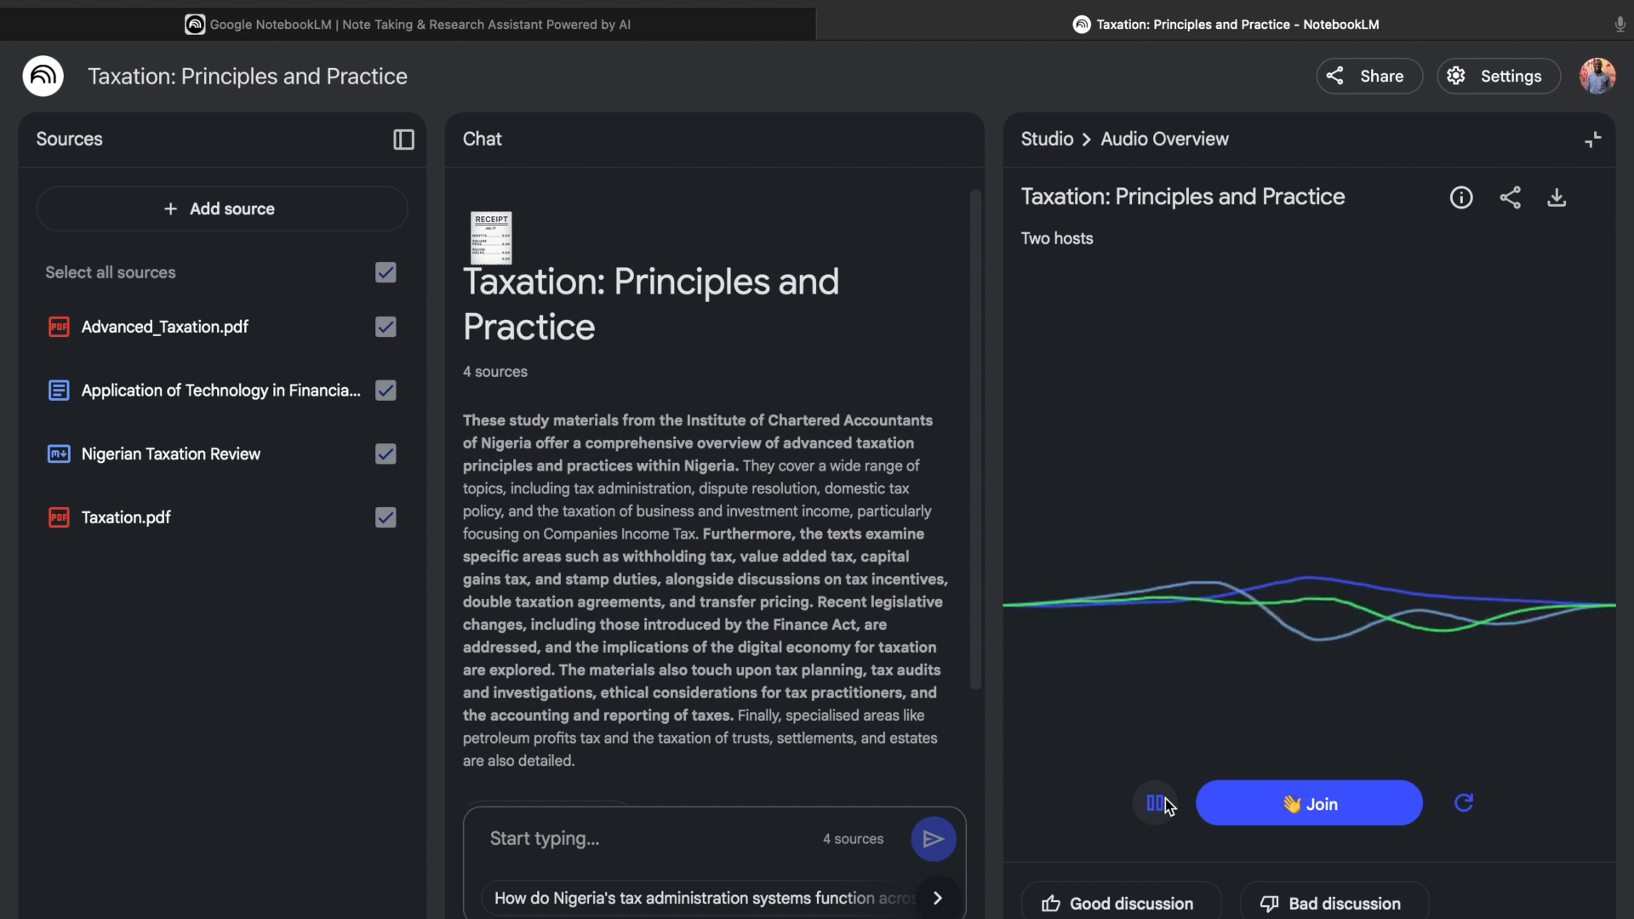
left_click(1165, 804)
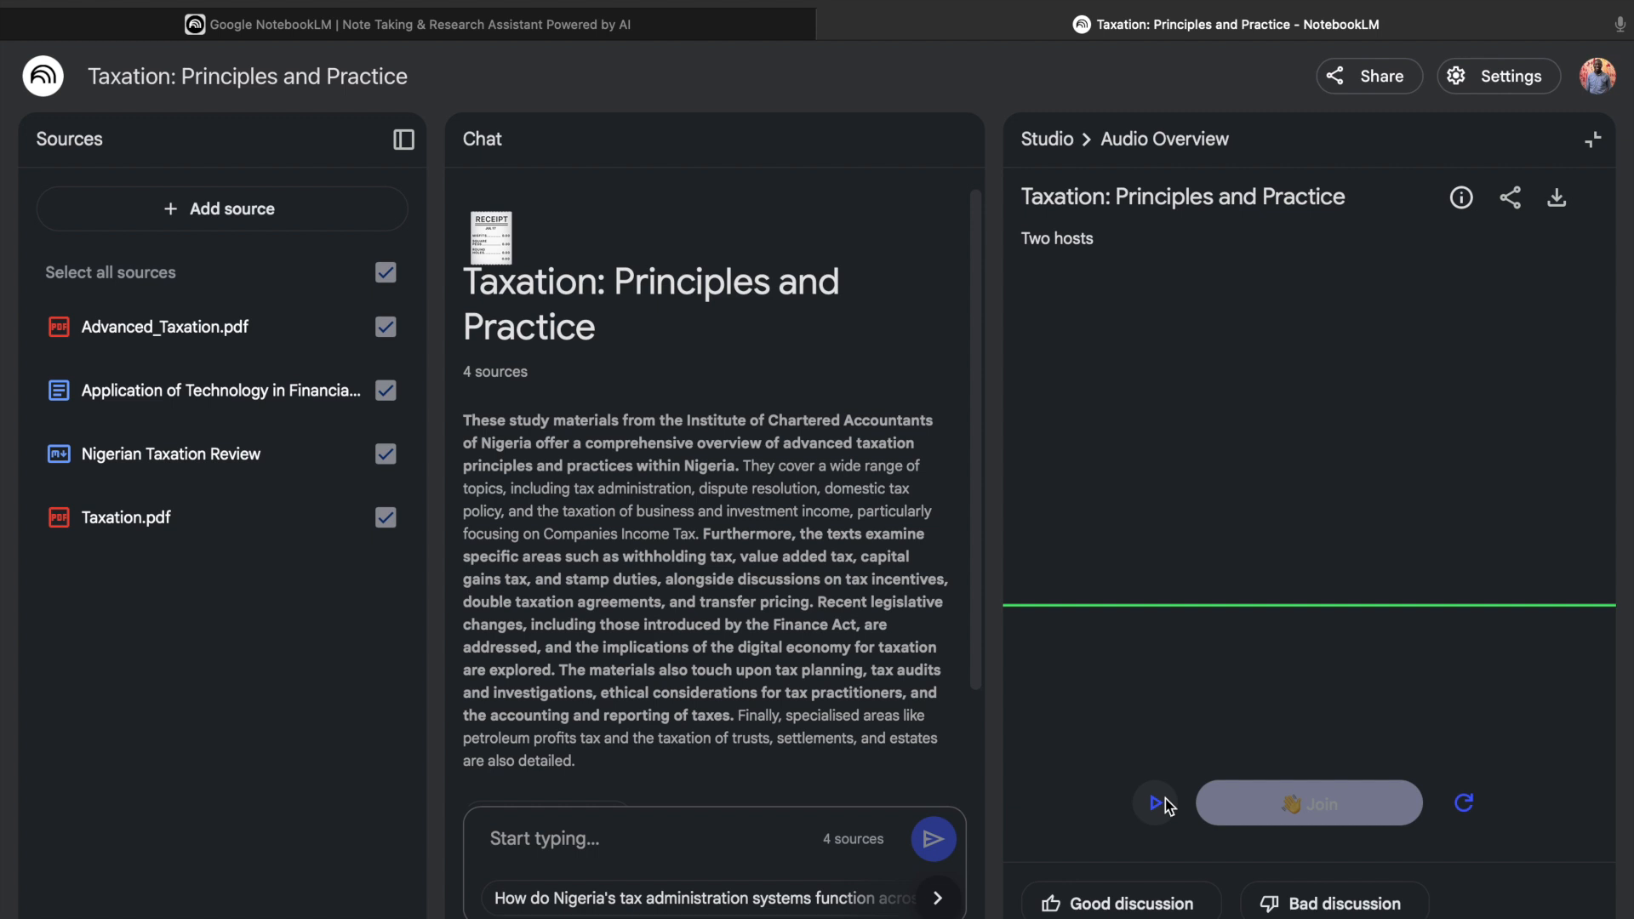
left_click(1157, 803)
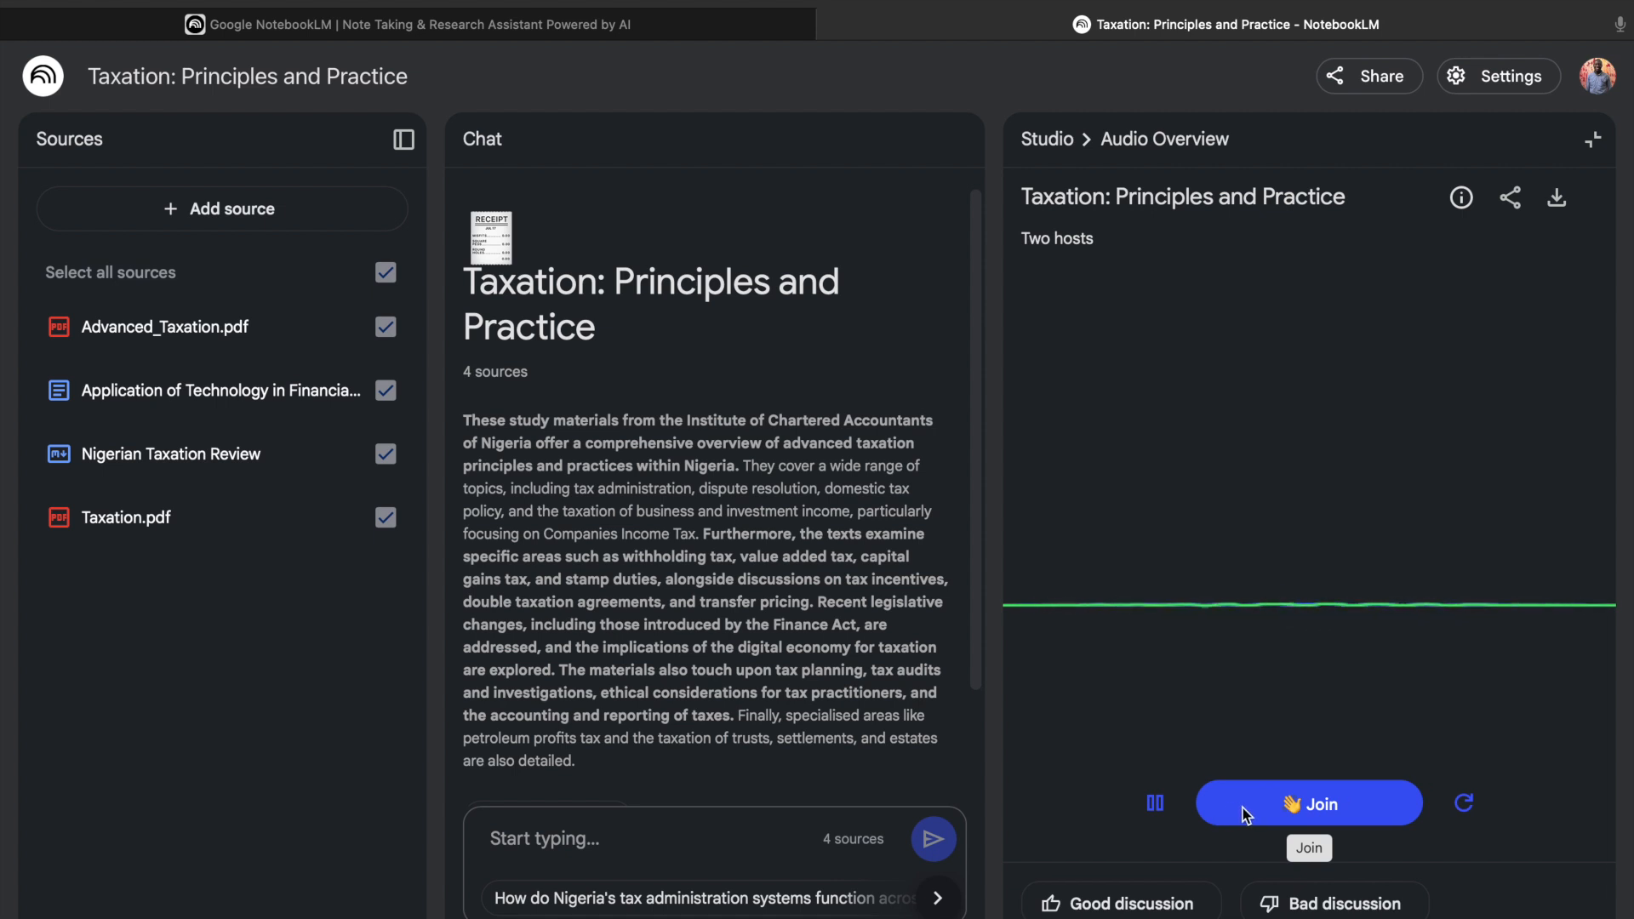
Join the hosts' interactive conversation, and pause it before returning to the Studio overview.
left_click(1291, 810)
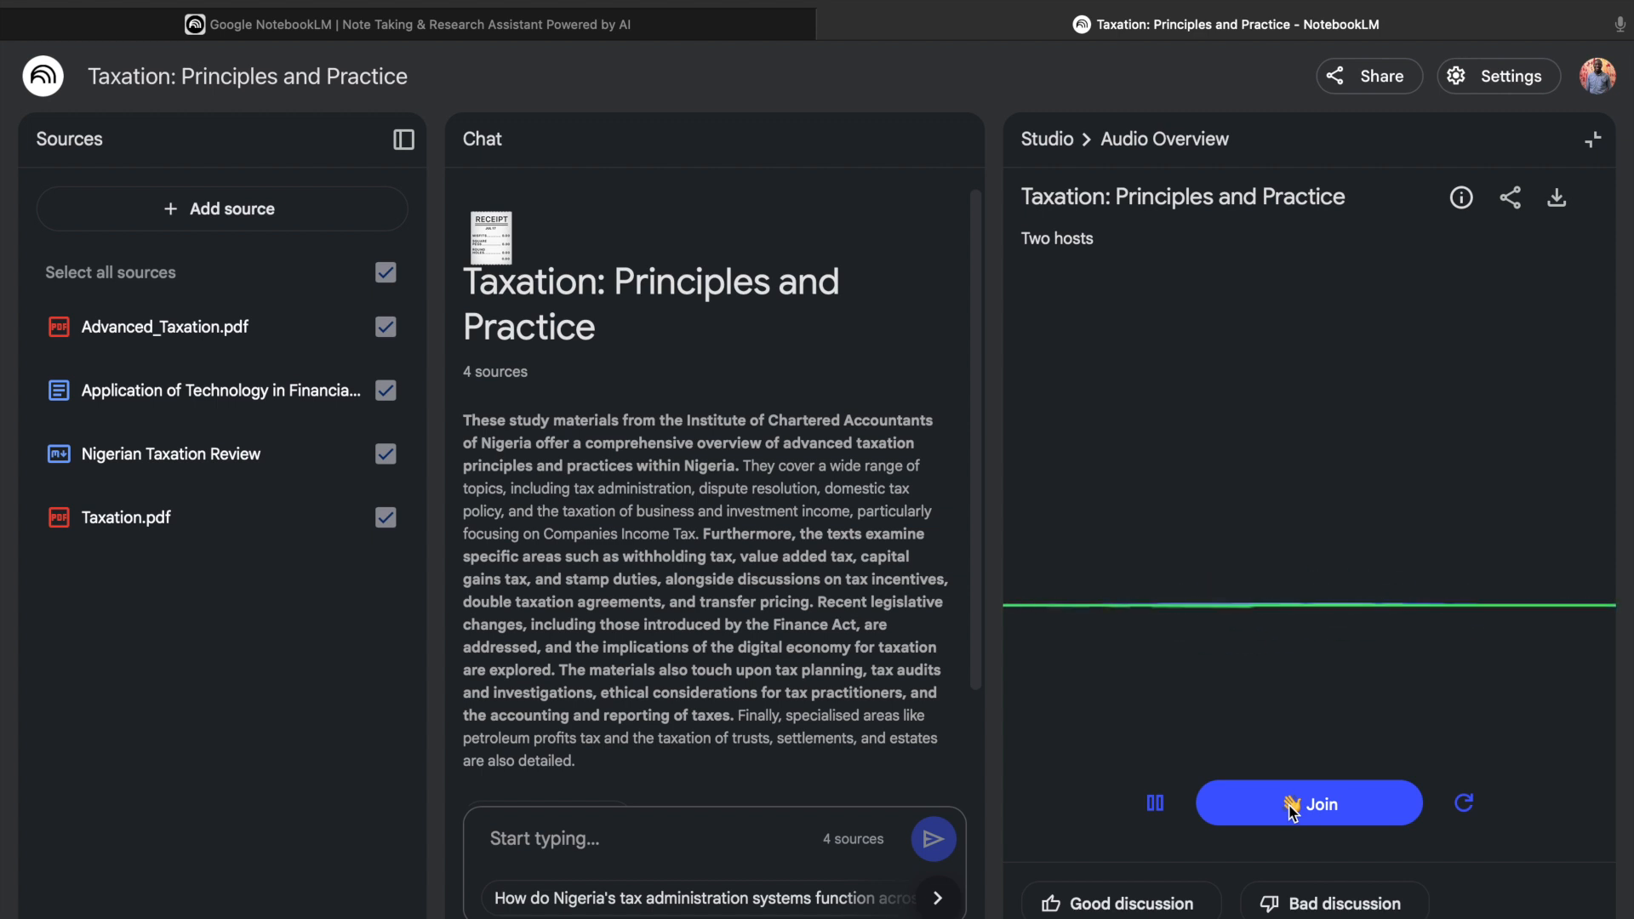
left_click(1154, 803)
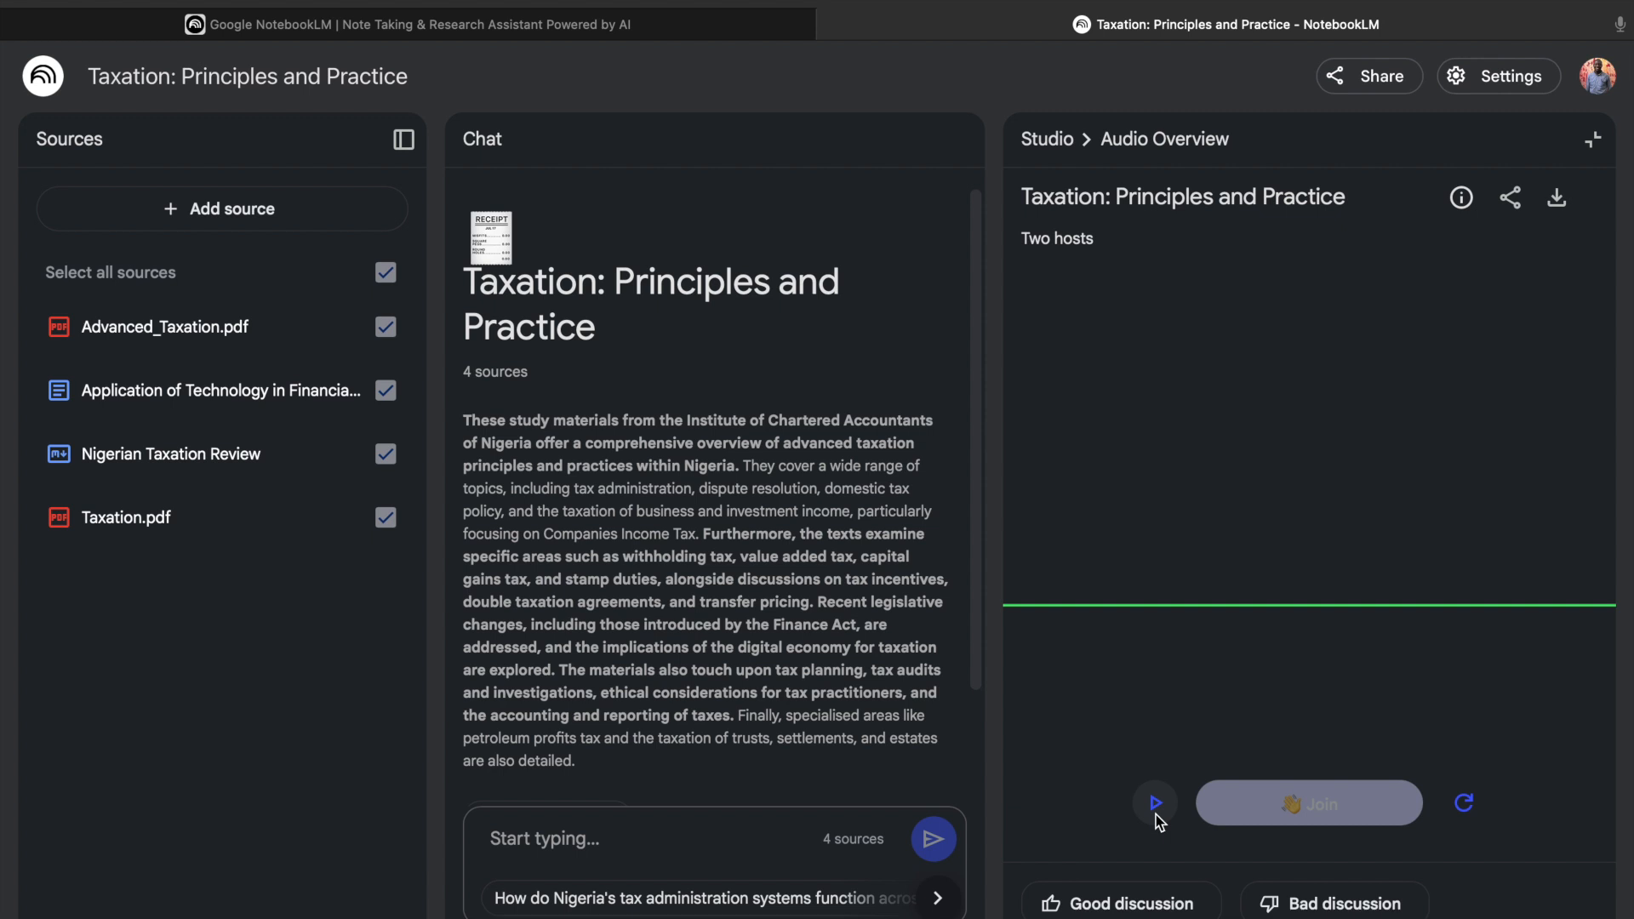
left_click(1592, 140)
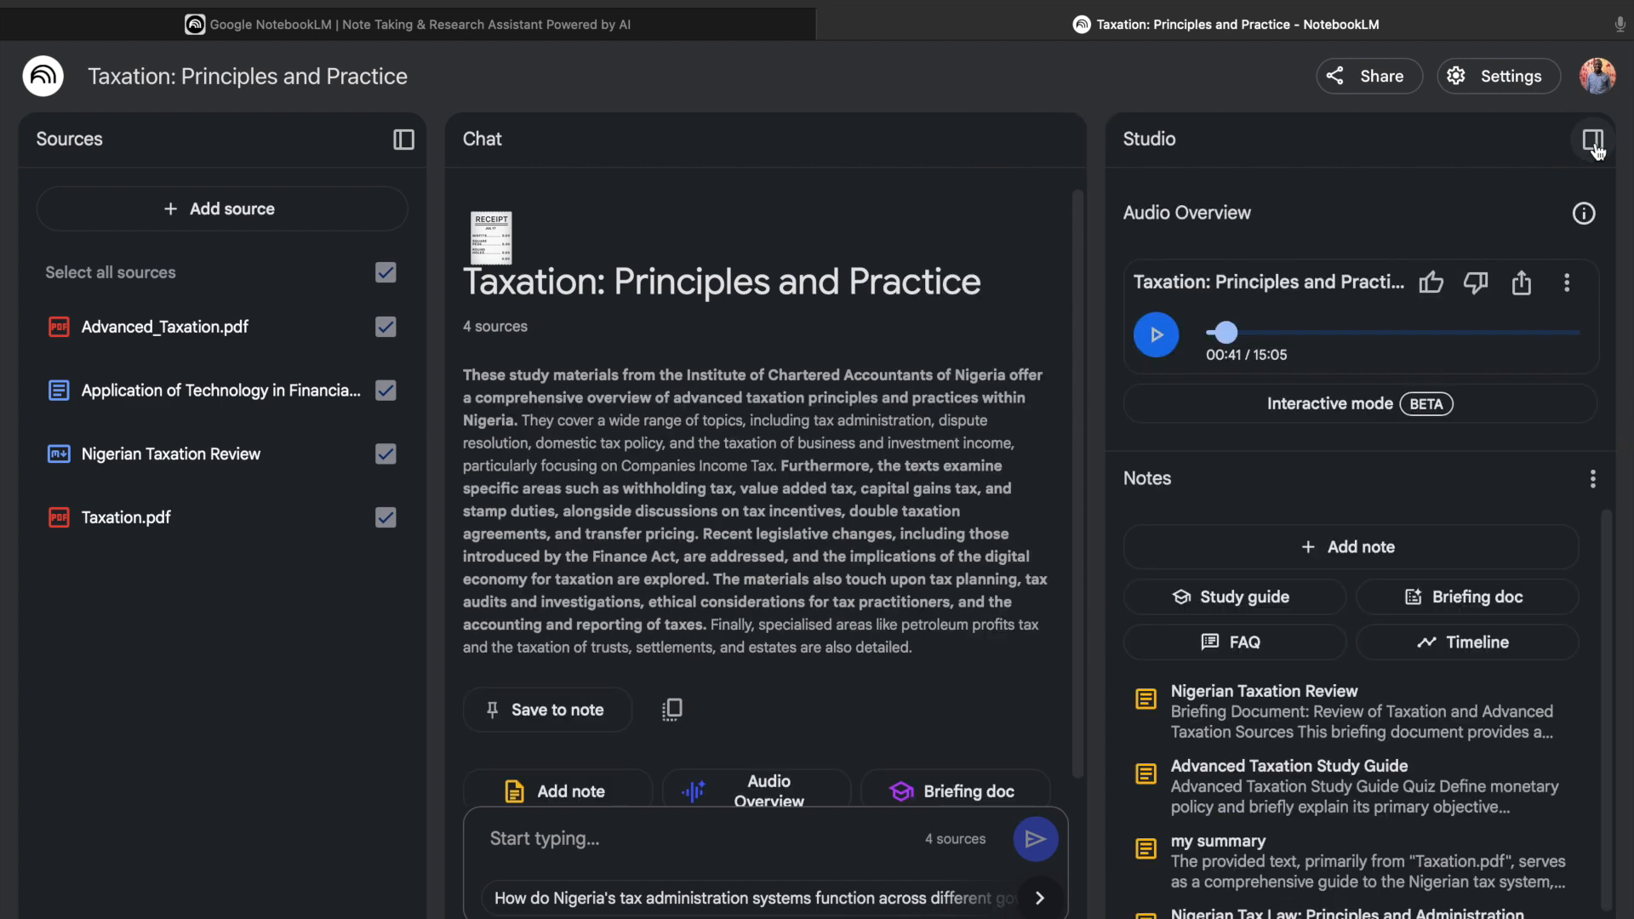